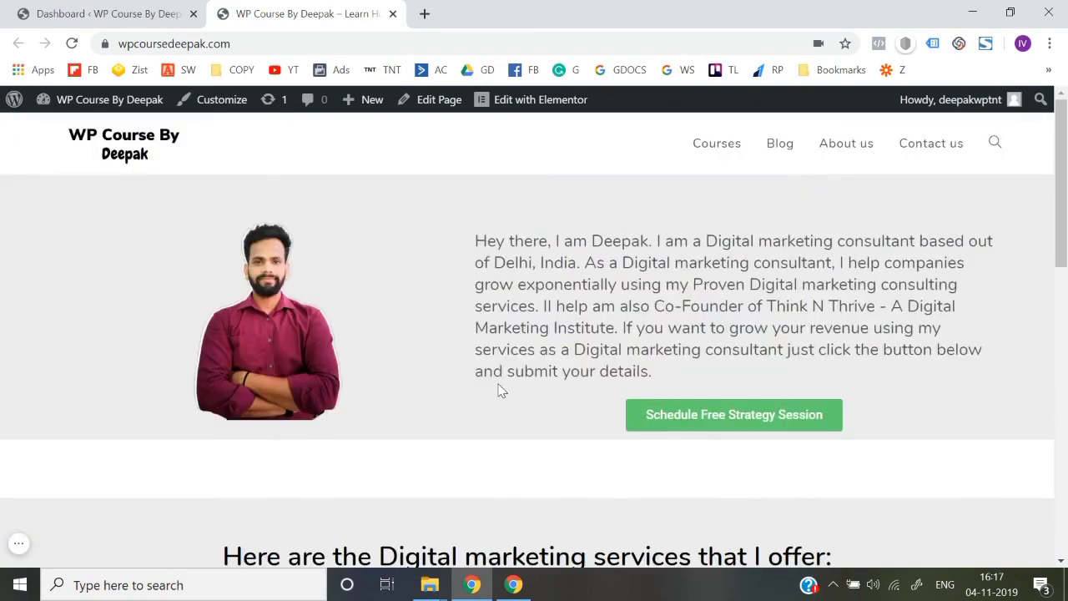
Look through the website's home page, from the introduction and services offered down to the night-sky banner and footer.
scroll(501, 390, "down", 2)
scroll(501, 391, "up", 2)
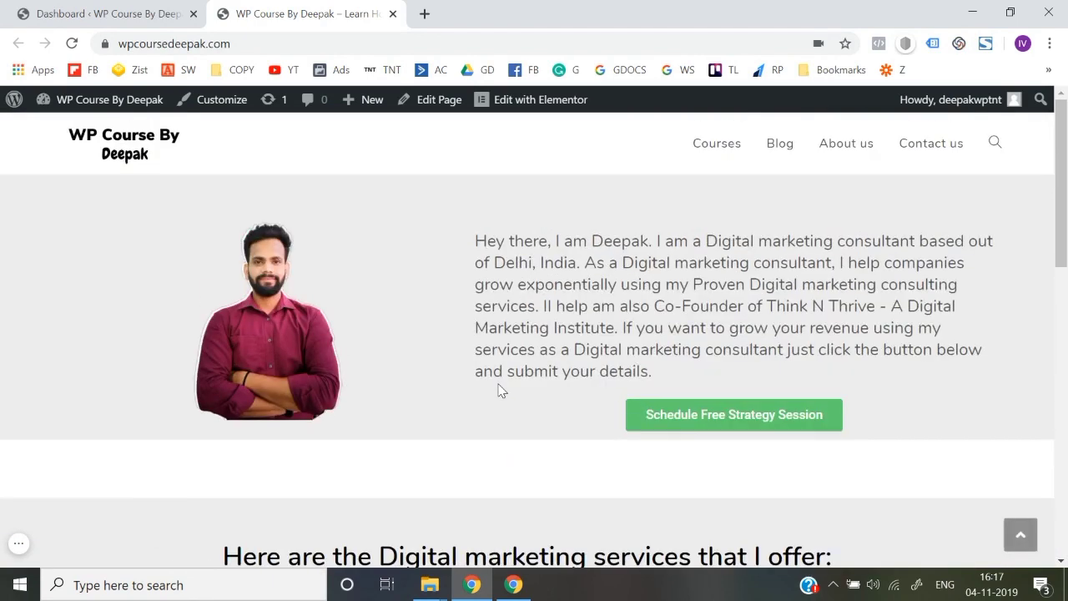
scroll(499, 390, "down", 10)
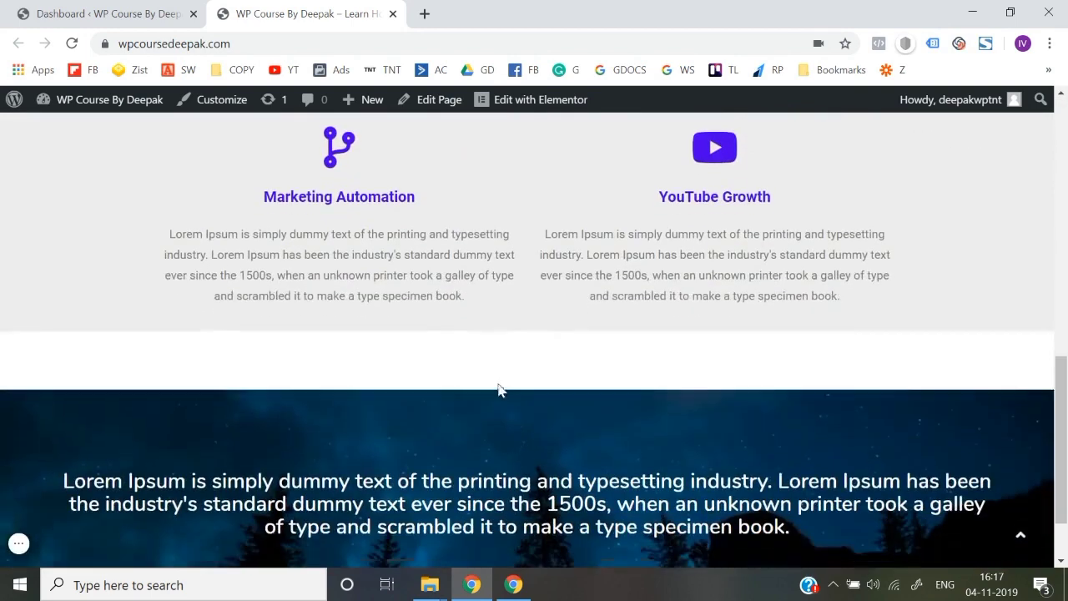
scroll(499, 386, "up", 5)
scroll(500, 384, "up", 5)
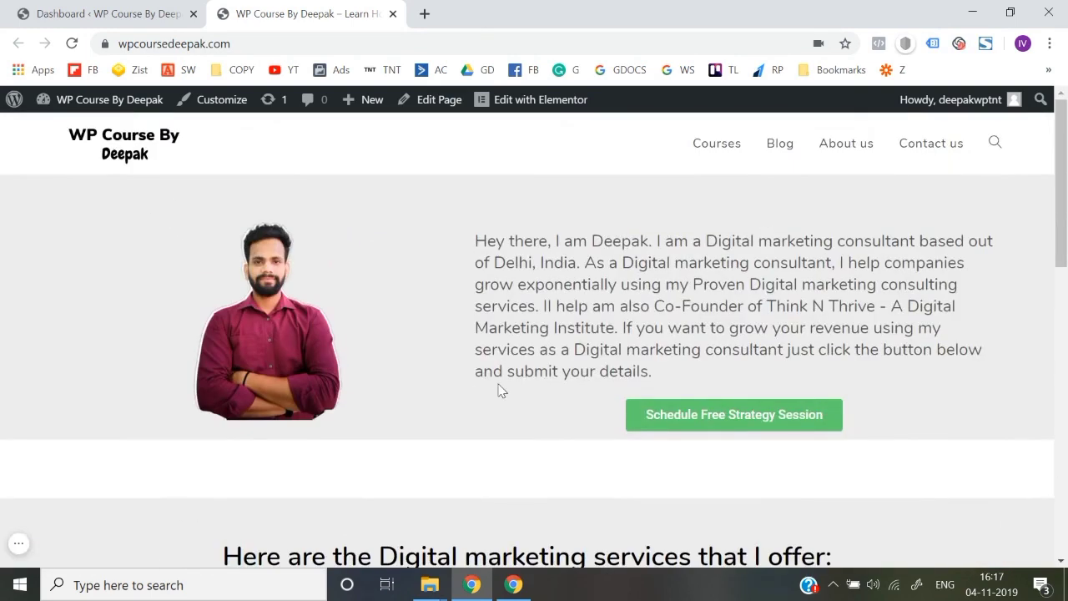
scroll(499, 391, "down", 10)
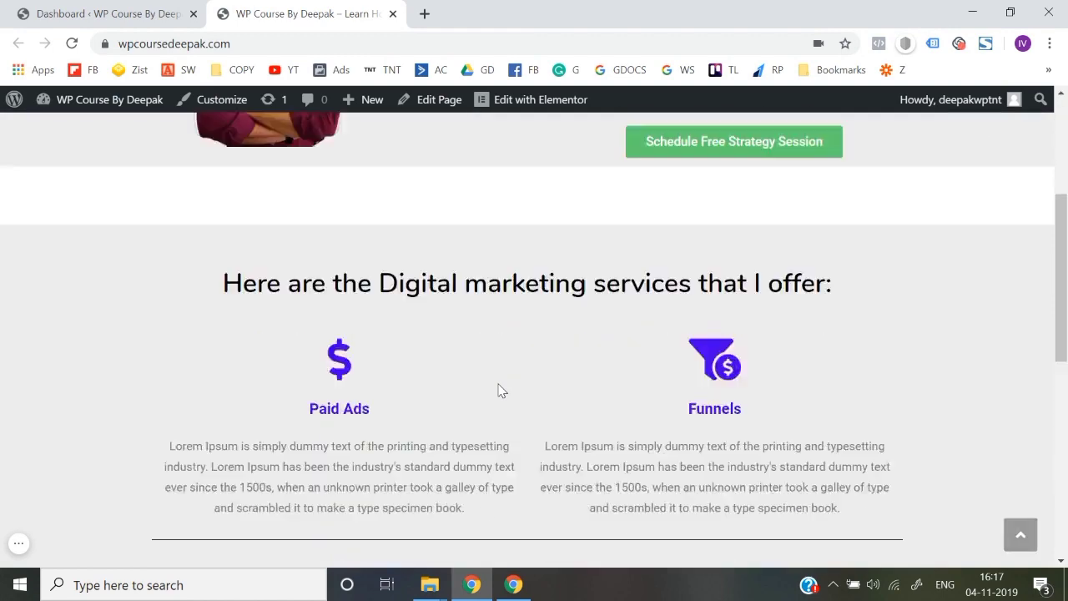
scroll(499, 385, "up", 5)
scroll(499, 384, "up", 5)
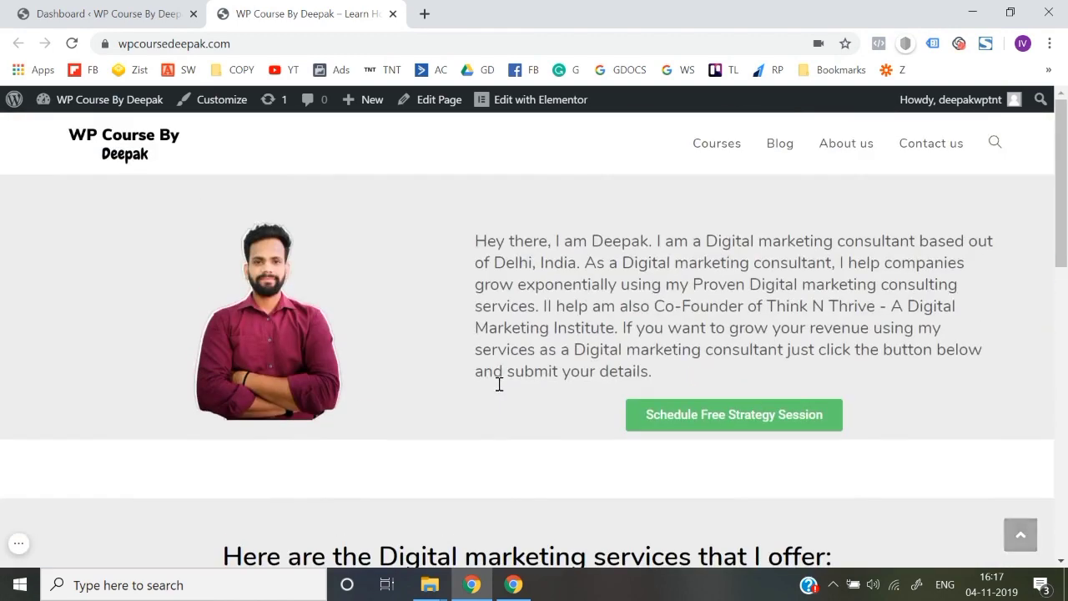
scroll(499, 383, "down", 6)
scroll(499, 384, "up", 2)
scroll(500, 384, "up", 4)
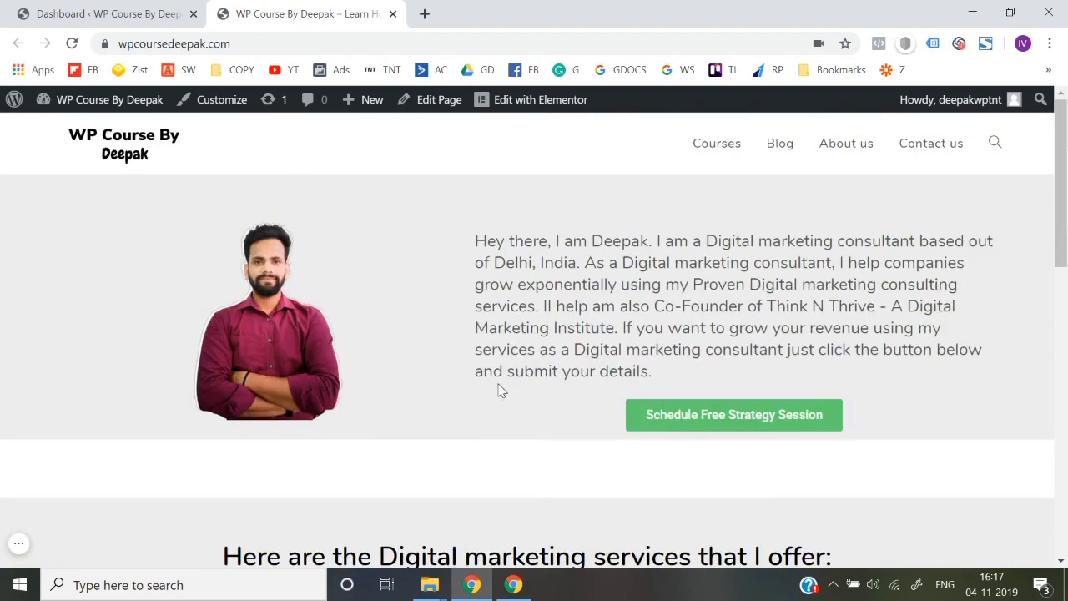
left_click_drag(475, 241, 653, 372)
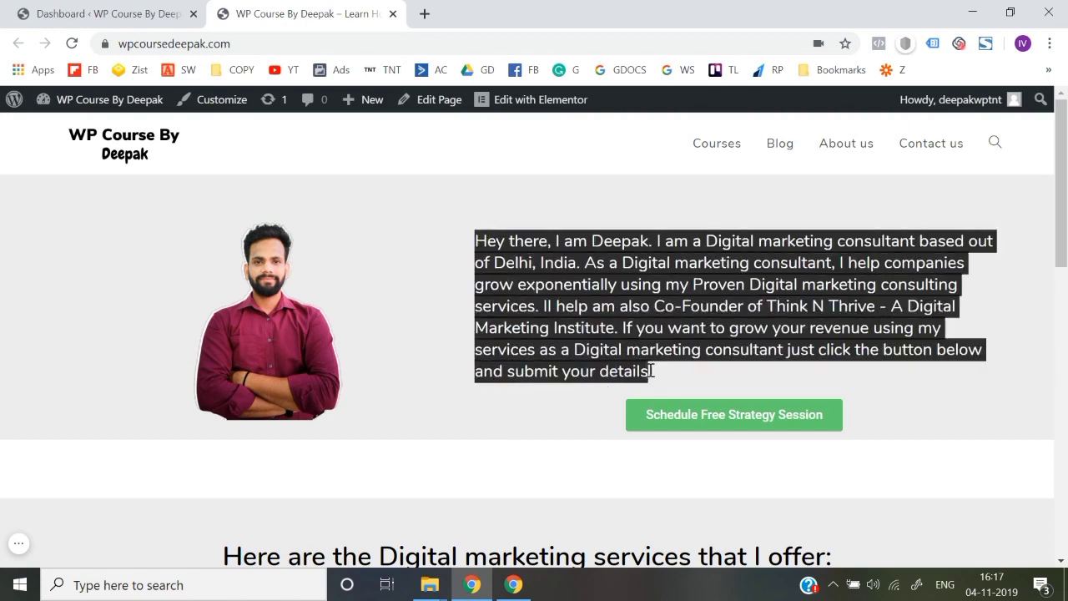
left_click(656, 382)
scroll(453, 417, "down", 10)
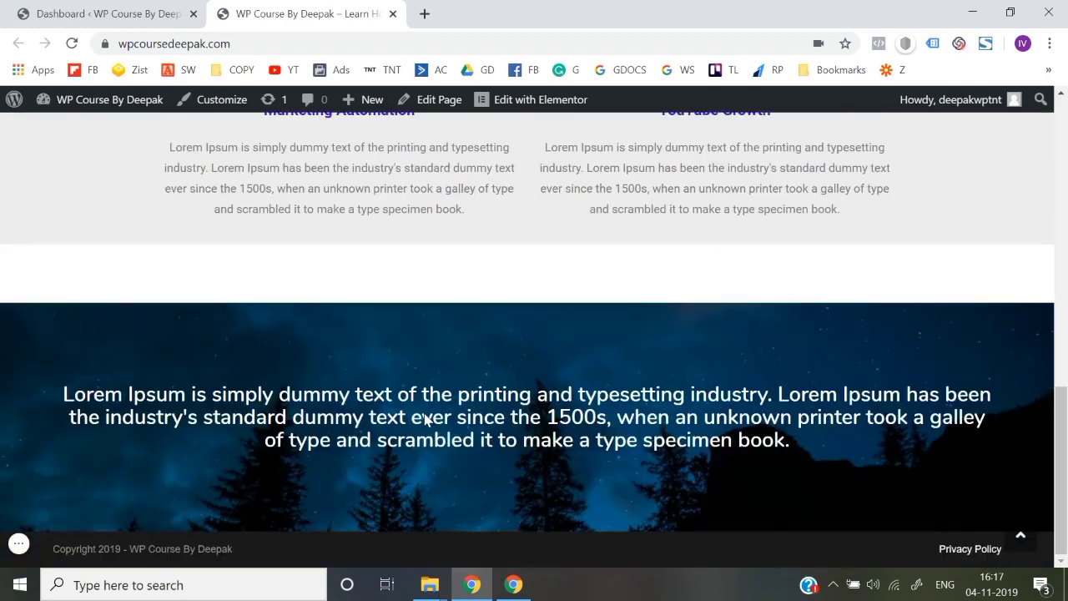
scroll(424, 417, "up", 5)
scroll(424, 413, "up", 5)
scroll(424, 414, "down", 10)
scroll(425, 413, "up", 5)
scroll(425, 413, "up", 5)
right_click(424, 413)
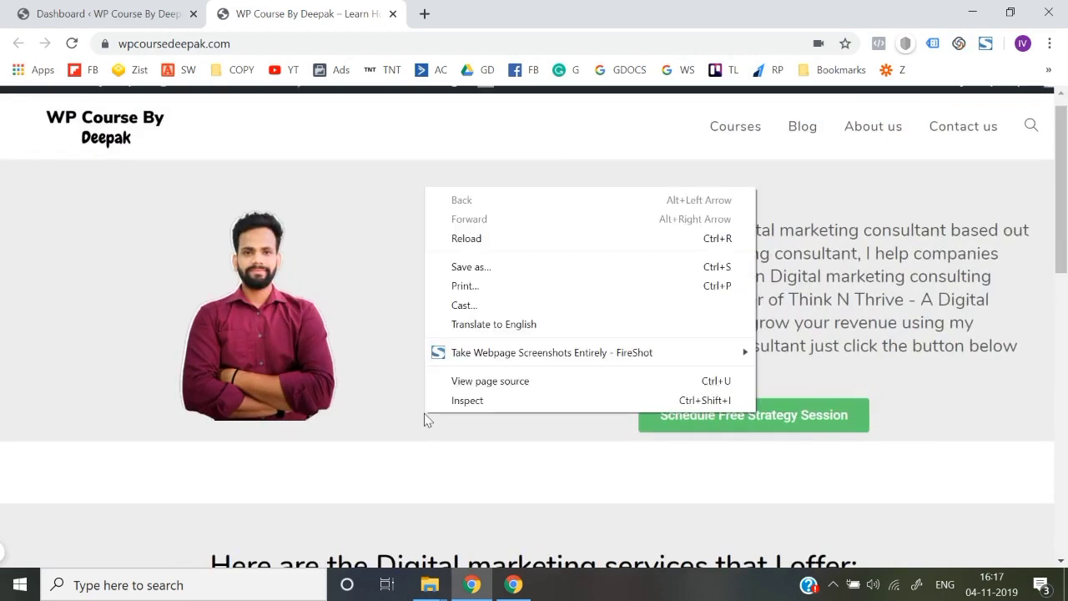
scroll(424, 413, "down", 5)
left_click(384, 213)
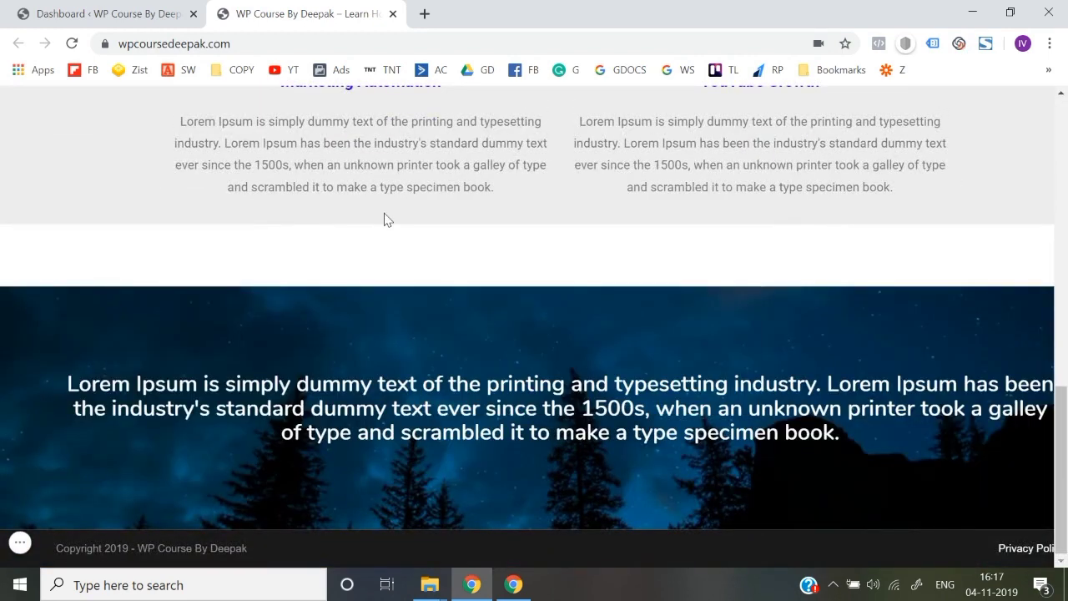
scroll(383, 213, "up", 10)
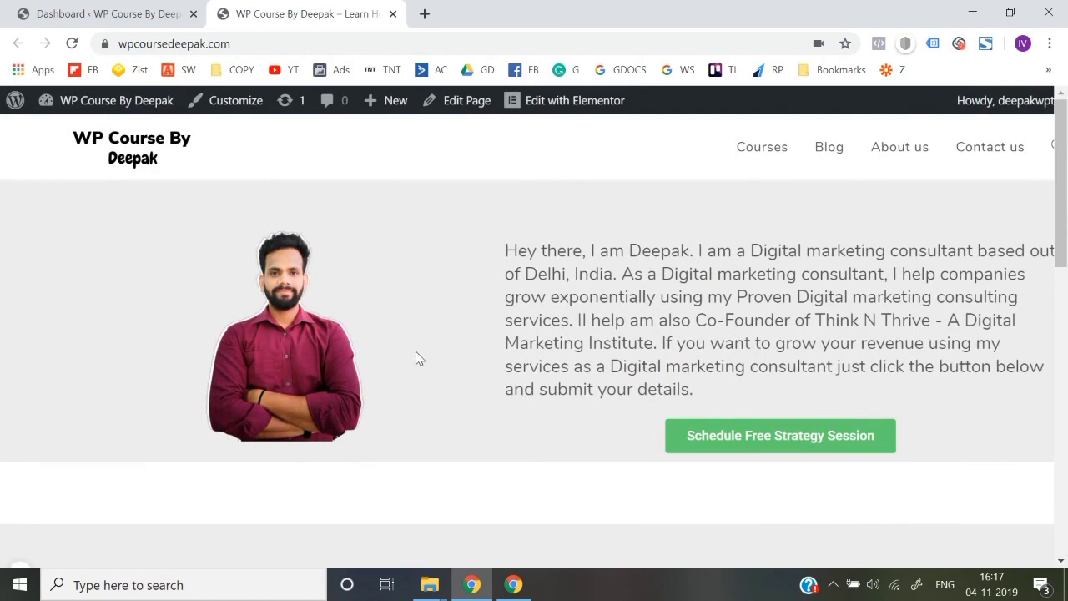
scroll(418, 358, "down", 1)
scroll(134, 416, "down", 10)
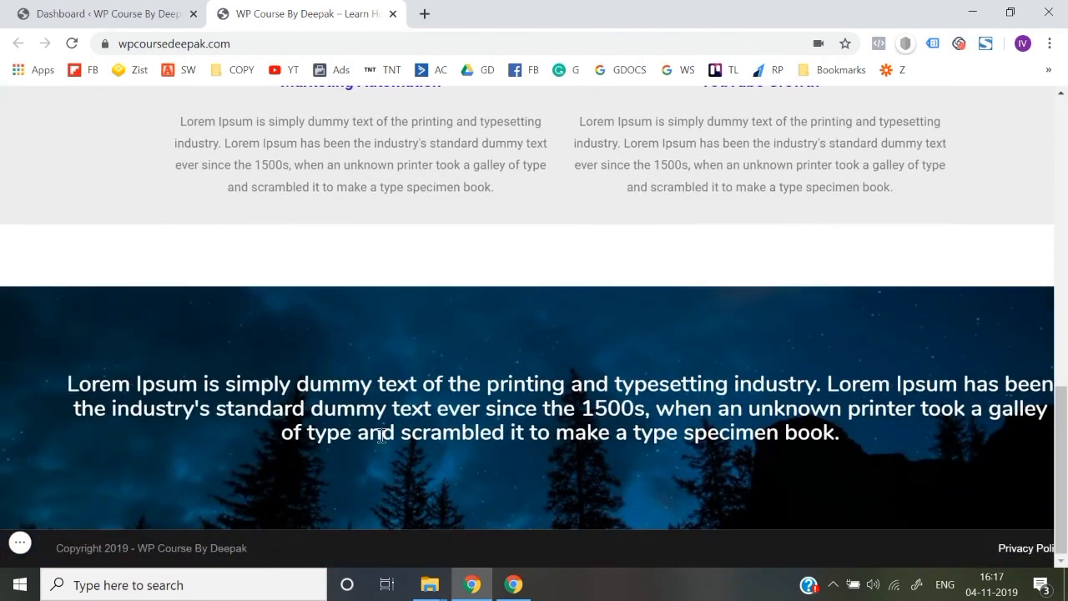
scroll(415, 459, "up", 15)
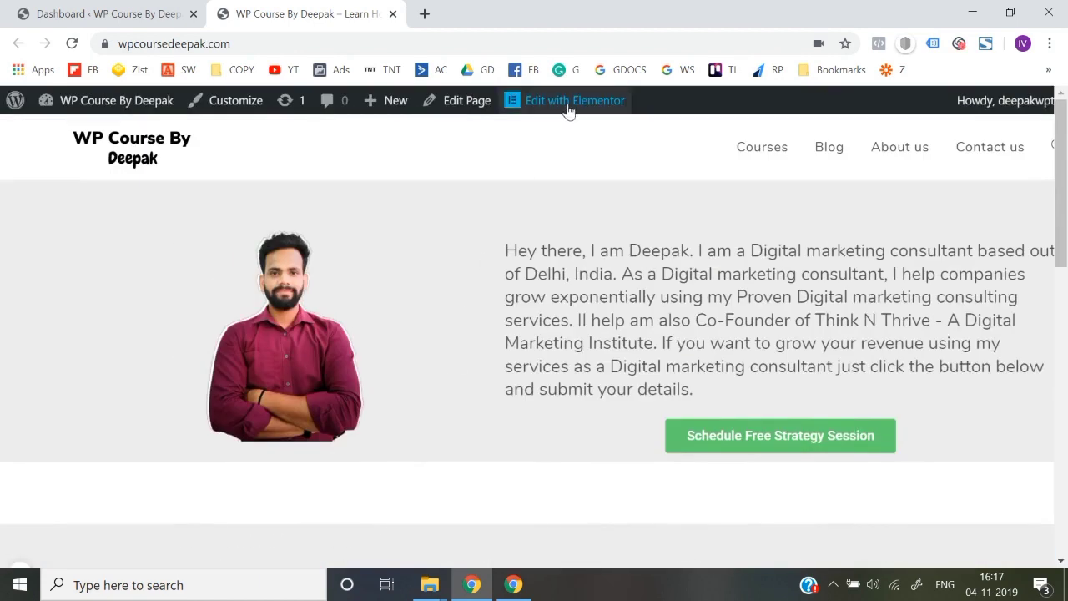
Open the home page in the Elementor editor and add a single-column section below the night-sky banner.
left_click(557, 110)
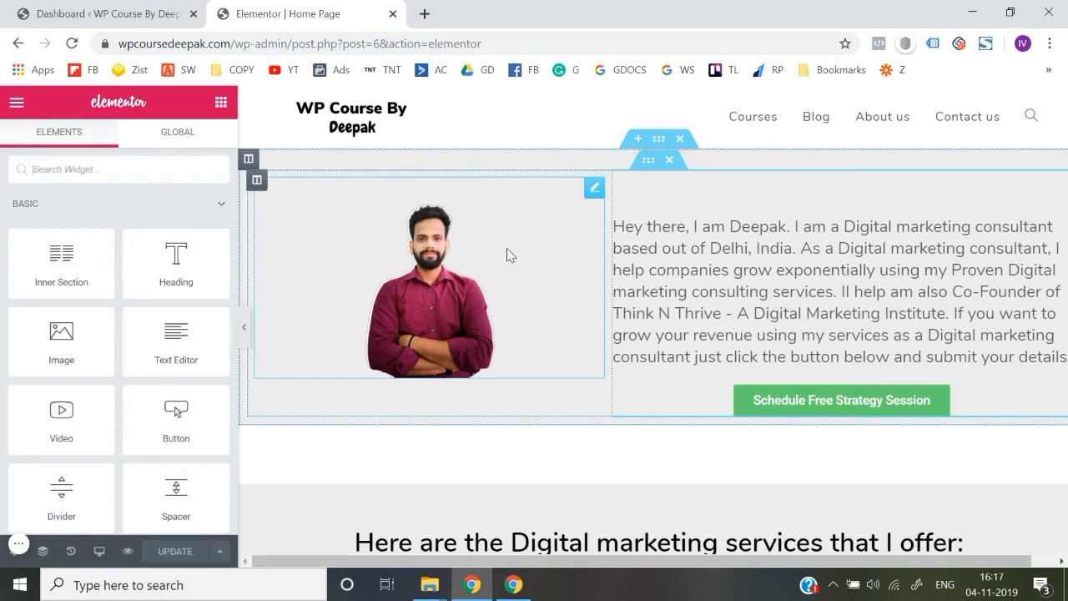
scroll(596, 296, "down", 10)
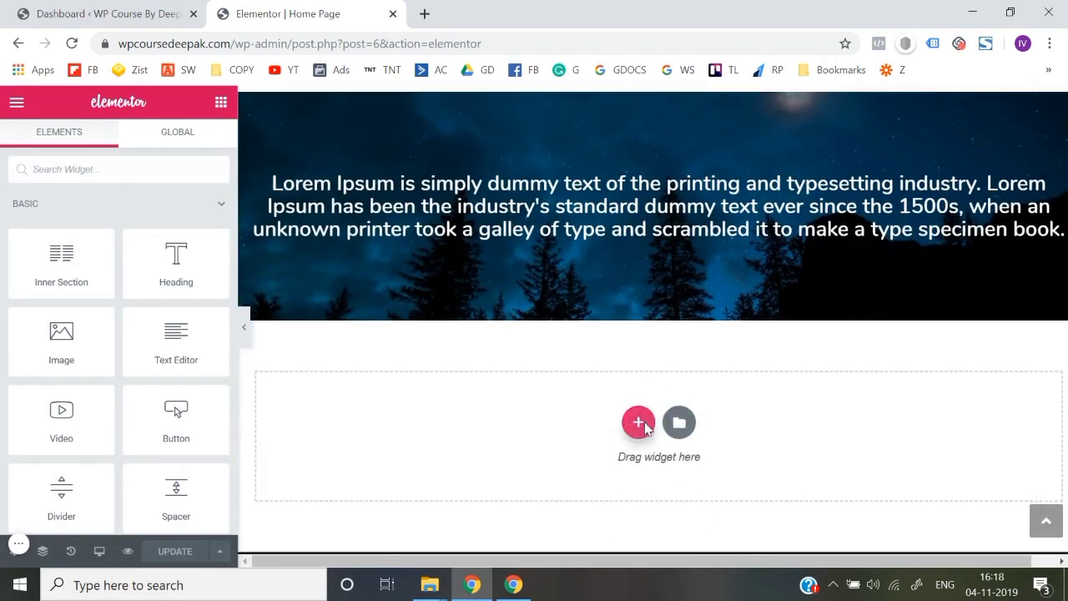
left_click(639, 422)
left_click(415, 484)
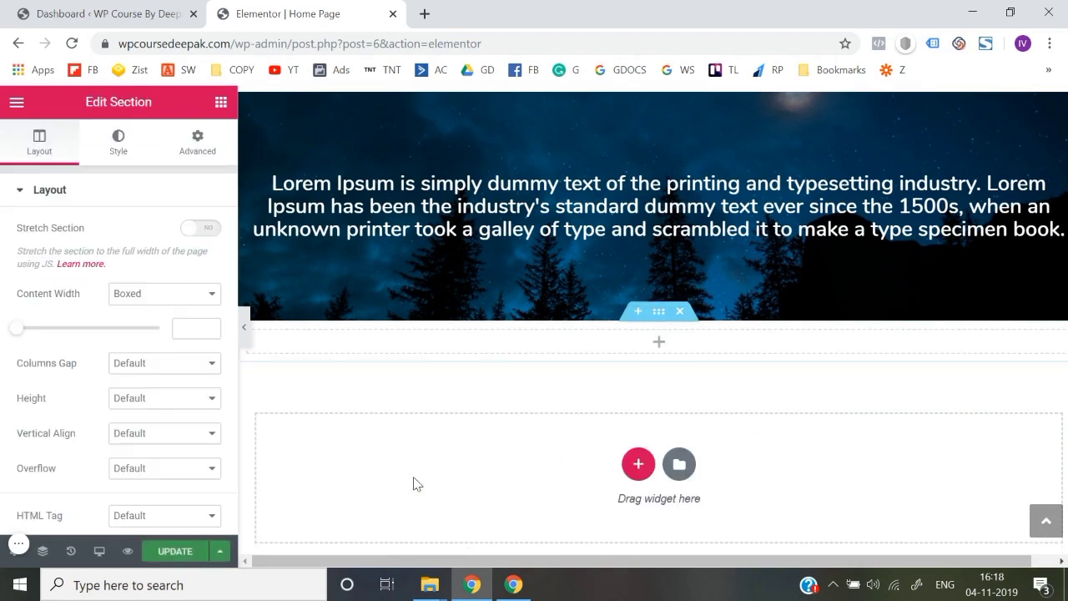
left_click(654, 356)
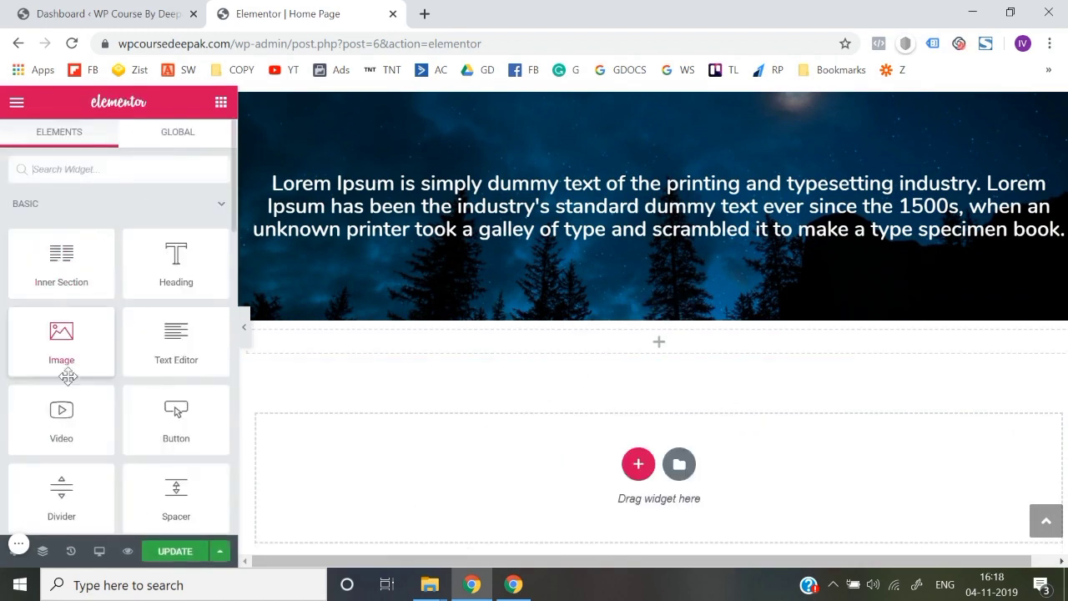
Browse the available Elementor widgets, from the basic elements down to the WordPress category.
scroll(62, 428, "down", 1)
scroll(60, 423, "down", 10)
scroll(61, 423, "up", 9)
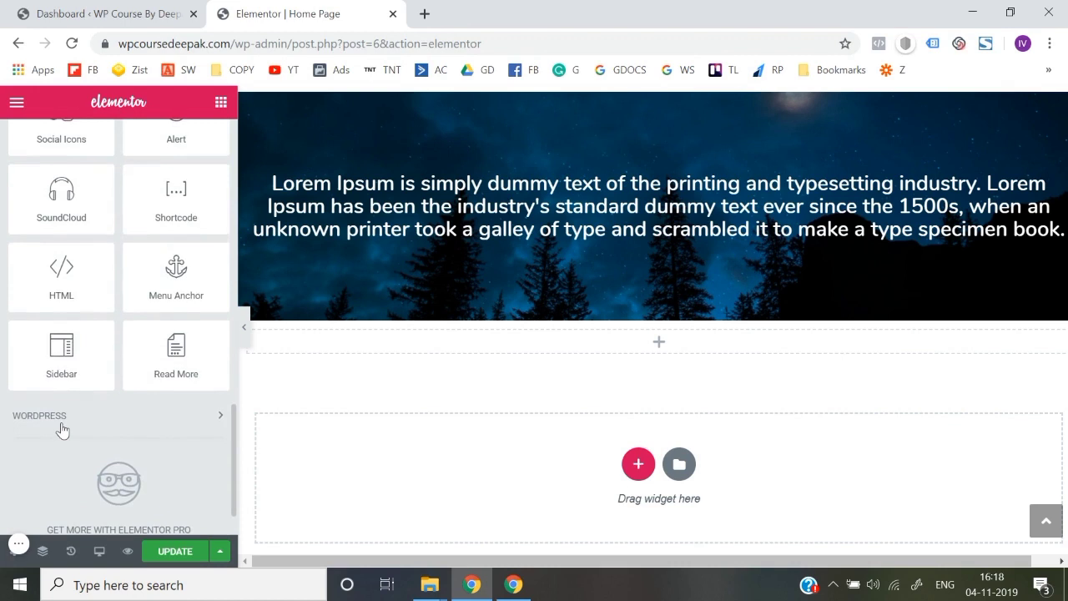
scroll(61, 422, "up", 2)
scroll(61, 423, "down", 10)
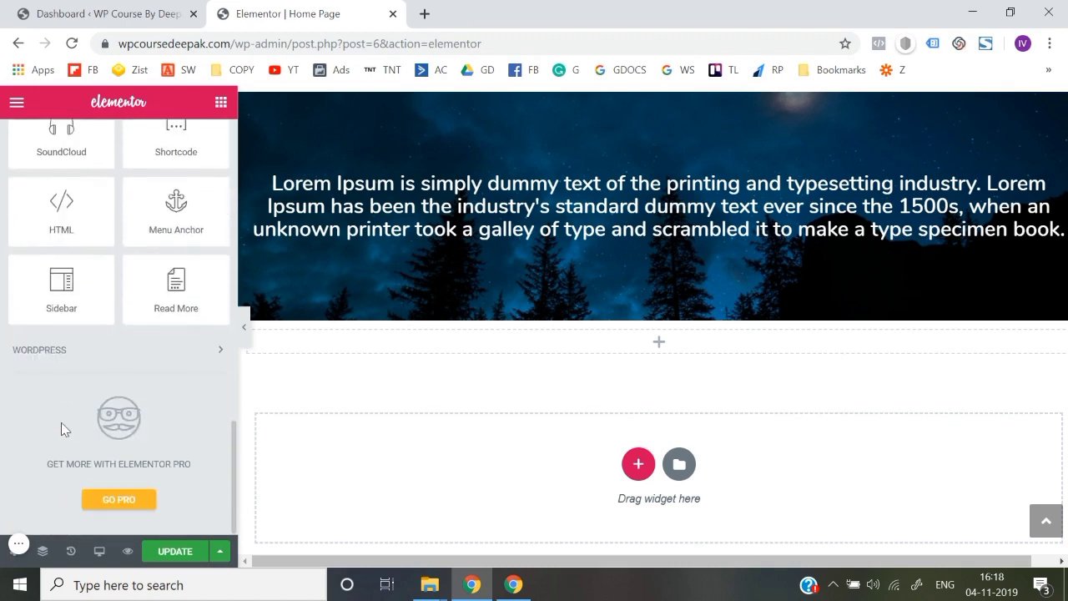
scroll(61, 422, "up", 10)
scroll(61, 422, "down", 10)
scroll(61, 422, "up", 7)
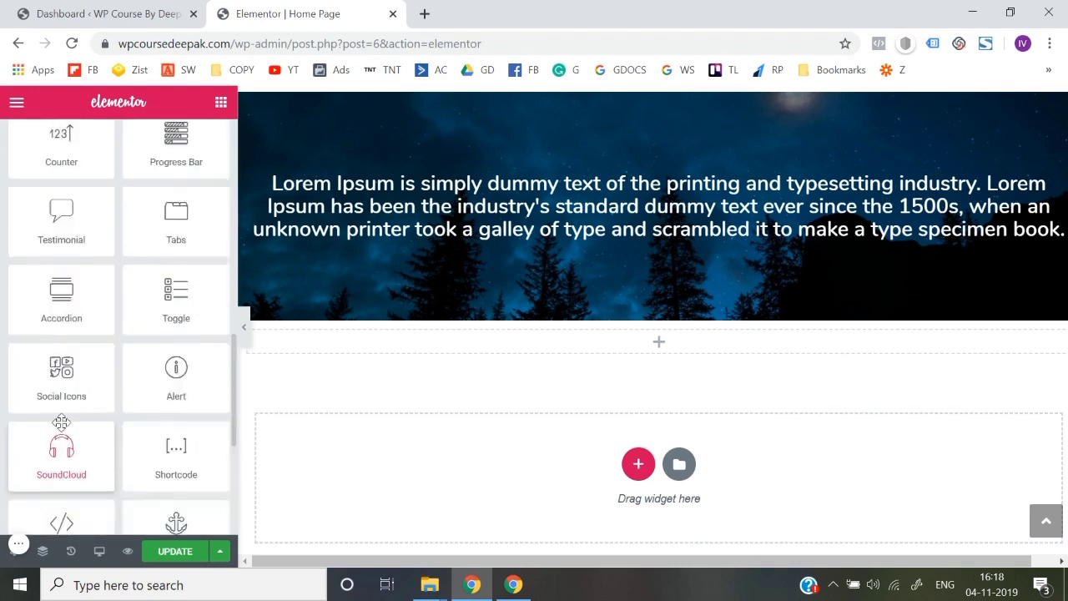
scroll(61, 422, "up", 4)
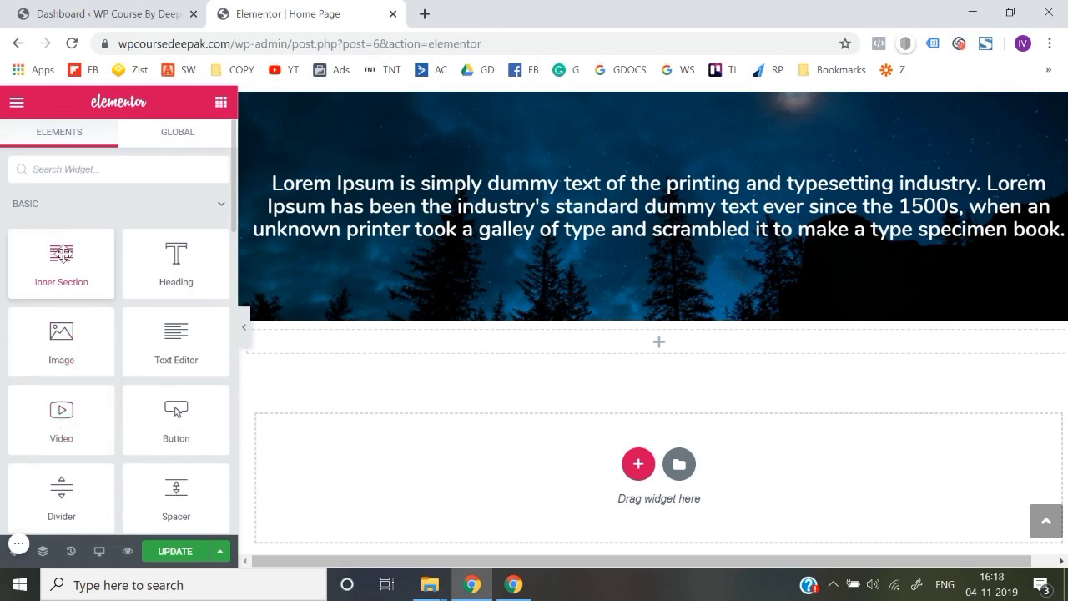
Place an Inner Section in the new section and add a Heading widget to its first column.
left_click_drag(61, 258, 605, 340)
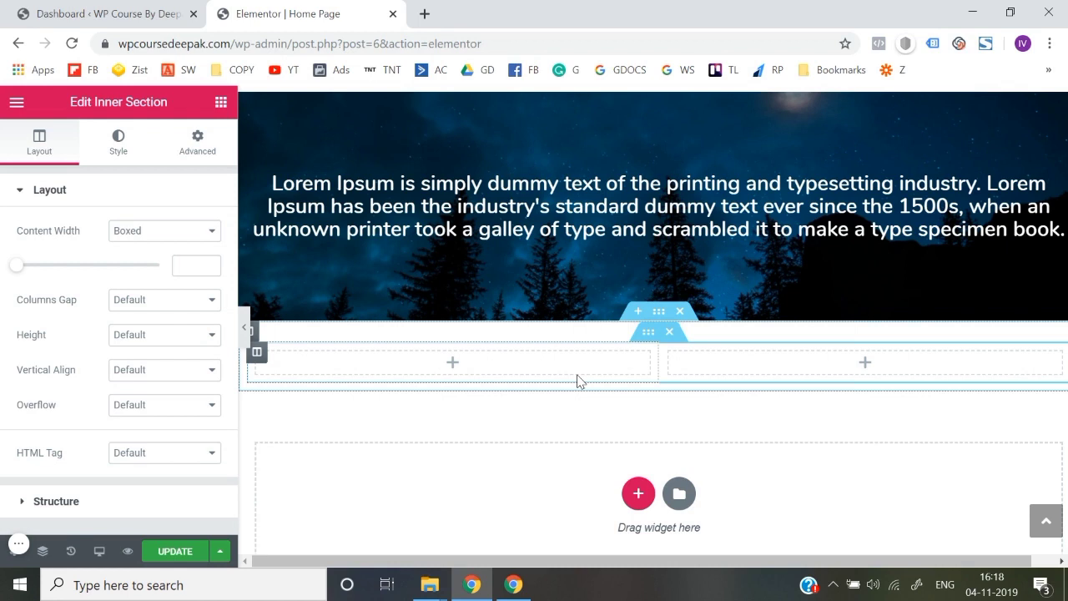
left_click(221, 103)
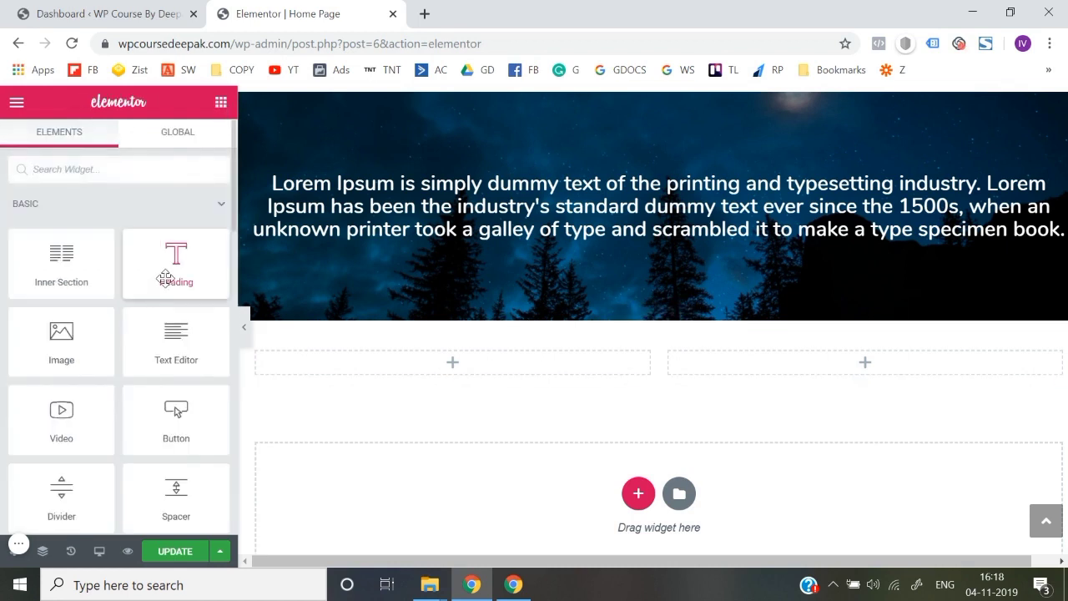
left_click_drag(165, 278, 395, 378)
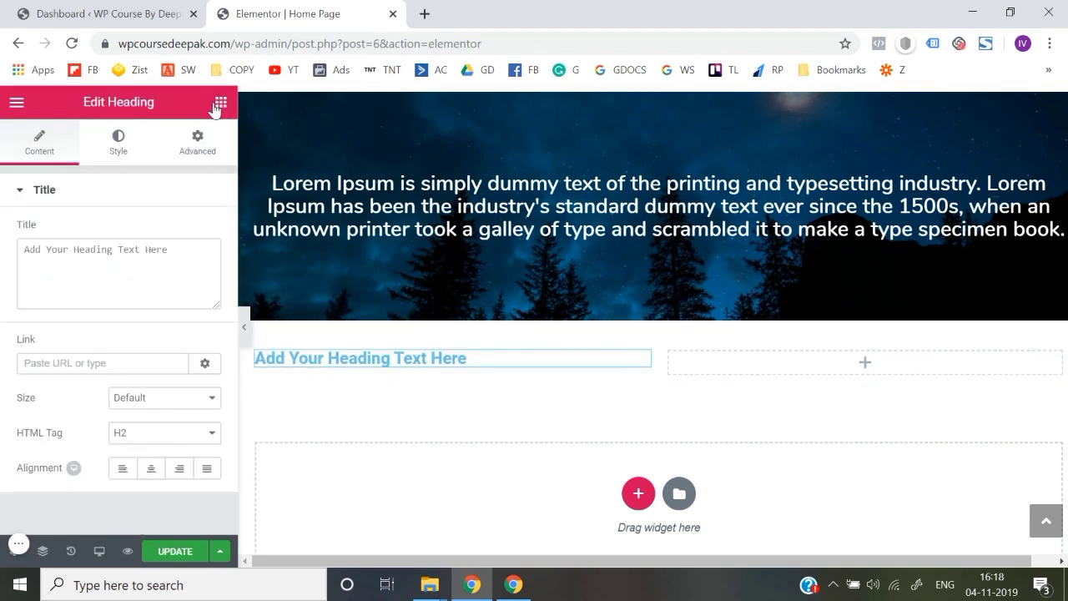
Clear the placeholder text of the new heading in the inner section's first column.
left_click(217, 106)
triple_click(405, 357)
key("BackSpace")
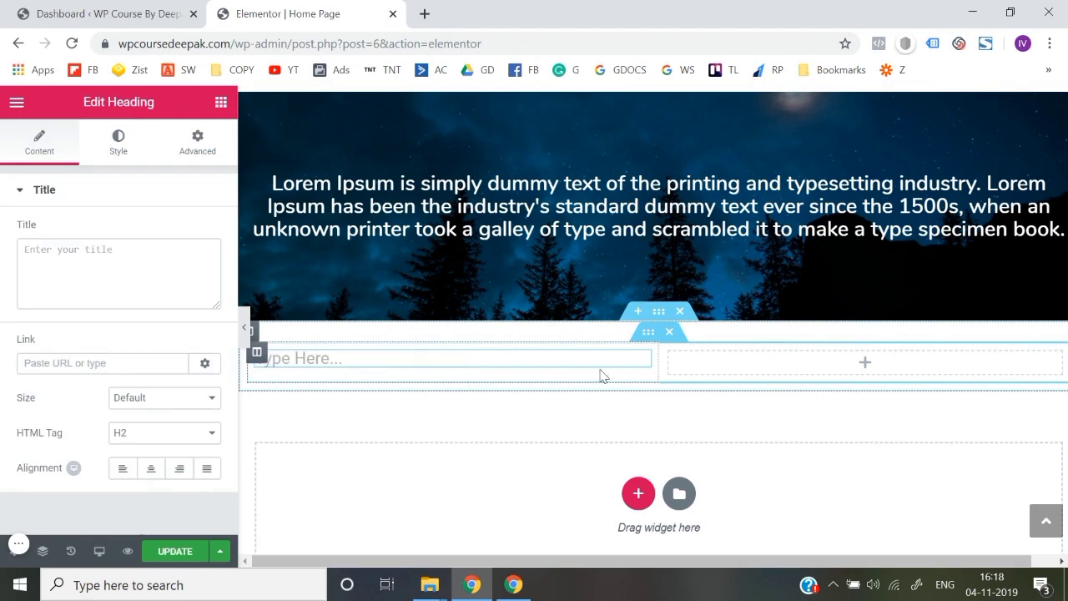
Examine the heading's style options, including its text color and typography settings.
left_click(113, 142)
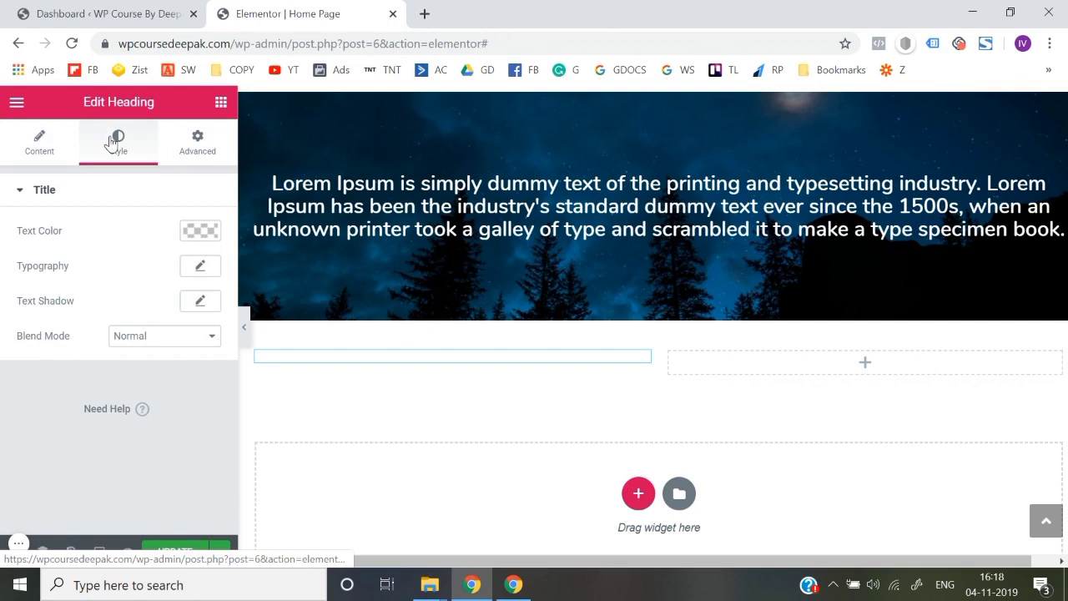
left_click(201, 237)
left_click(212, 238)
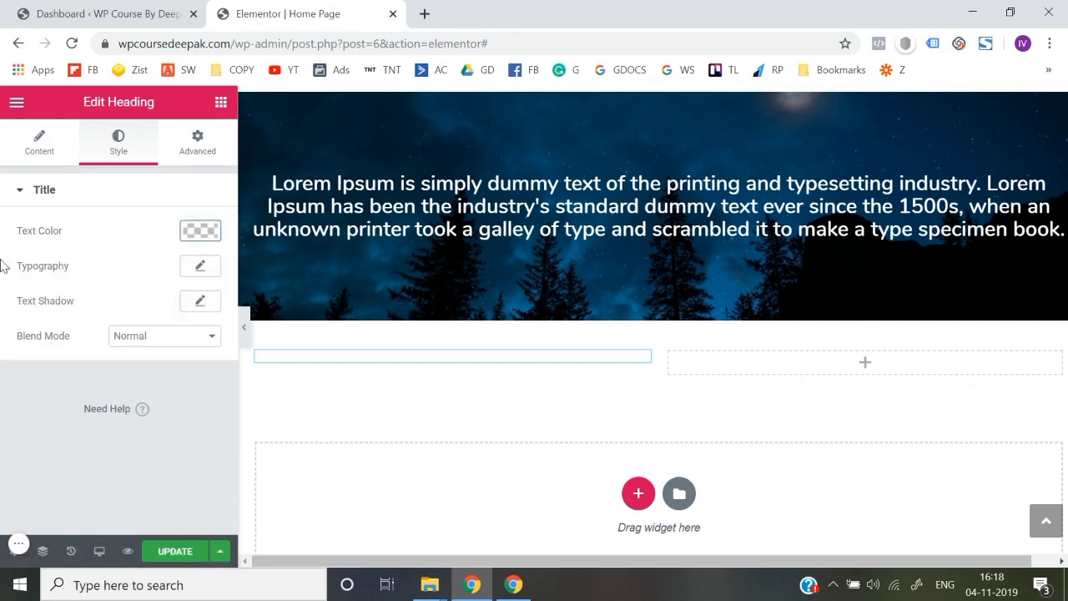
left_click(201, 272)
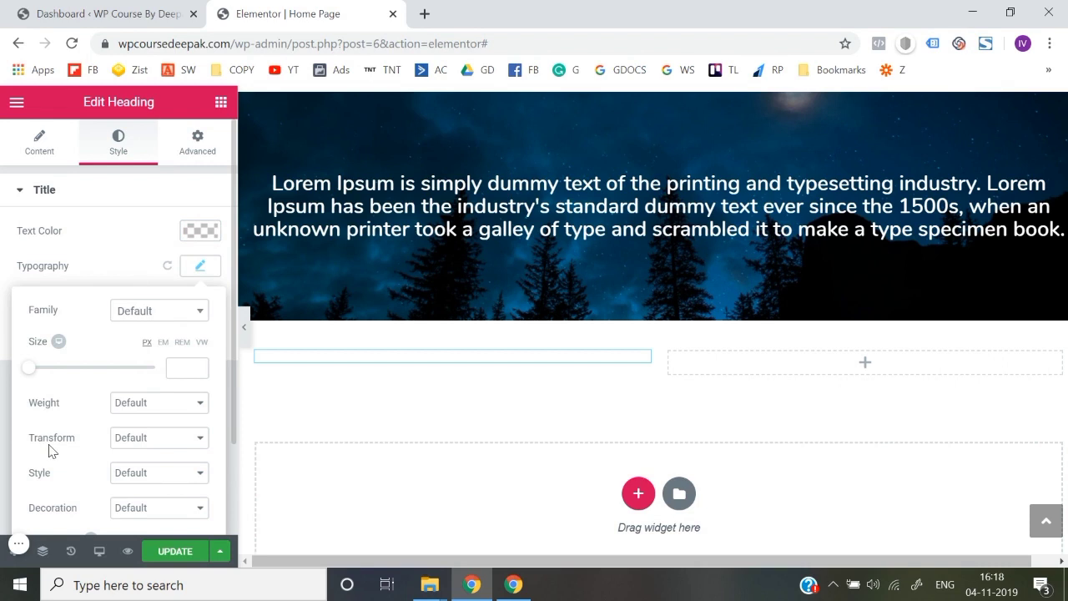
left_click(2, 341)
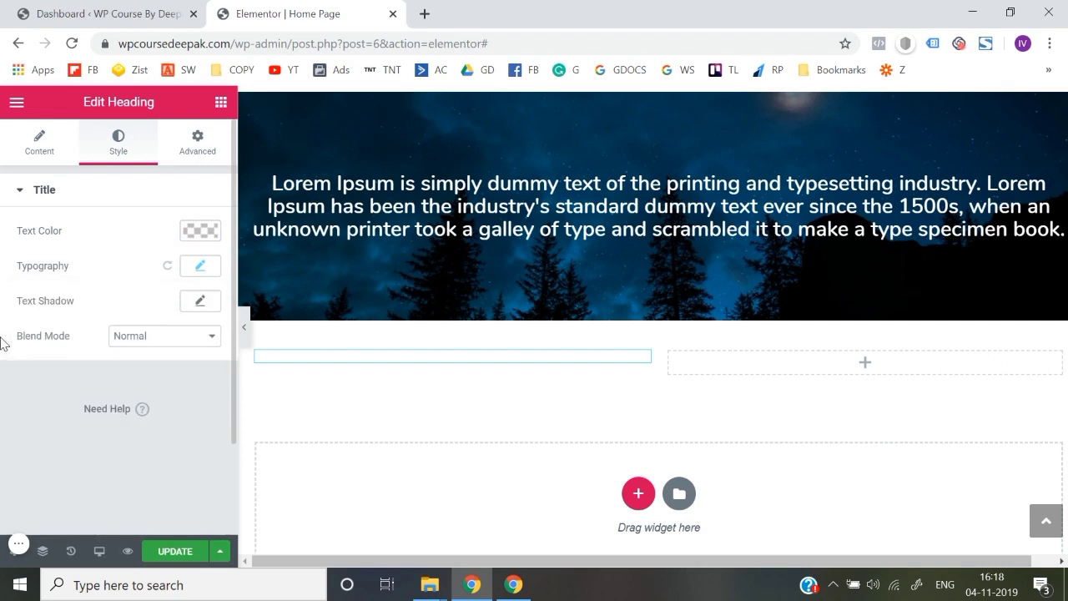
Add an Image widget to the inner section's second column and insert sir-png.png from the media library.
left_click(221, 102)
scroll(38, 349, "down", 1)
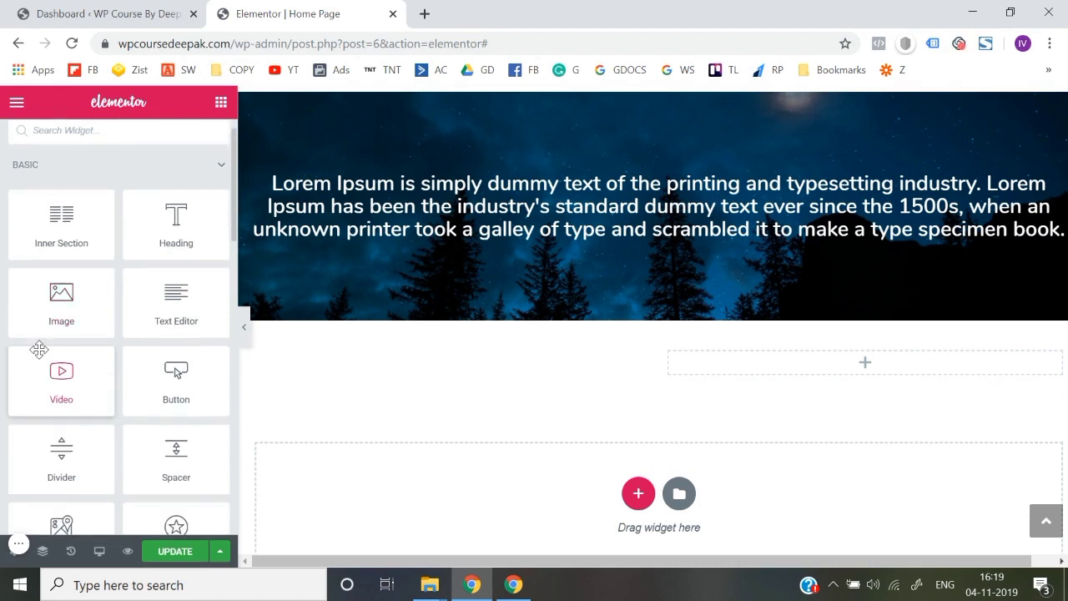
left_click_drag(73, 308, 762, 364)
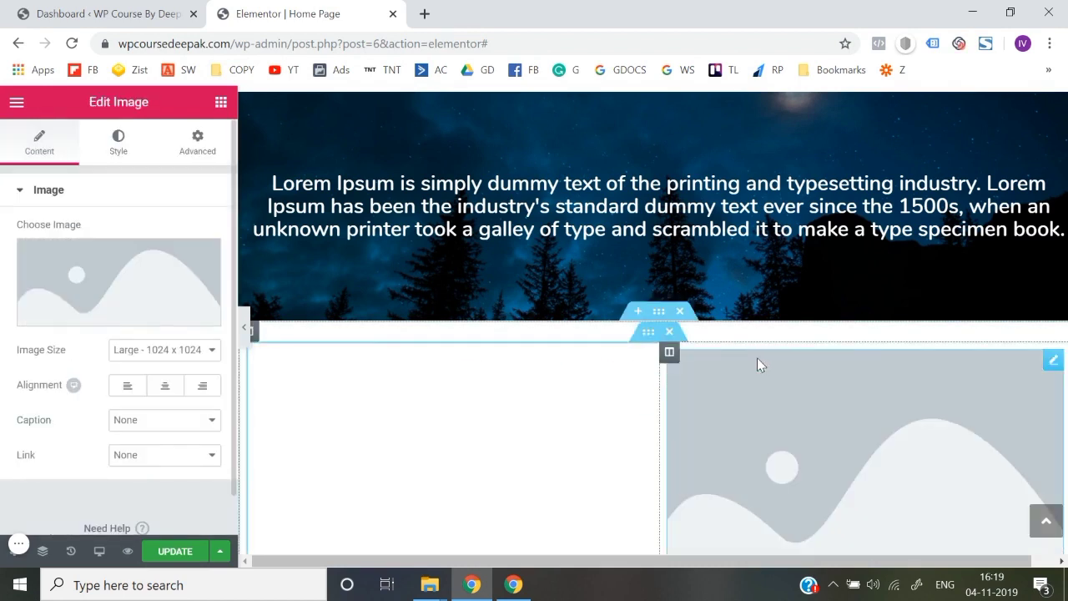
left_click(123, 323)
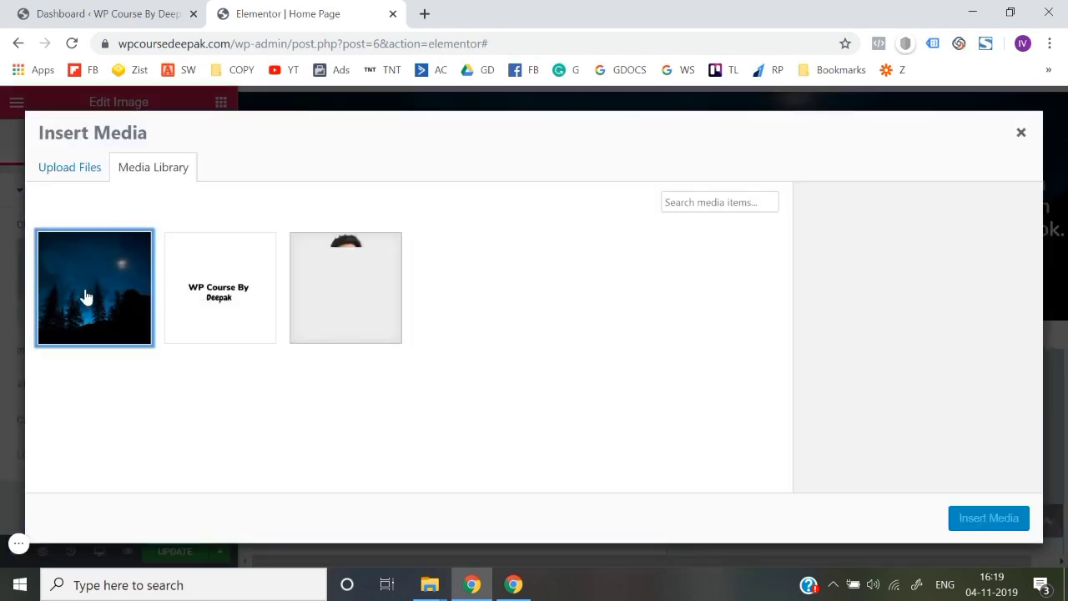
left_click(86, 296)
left_click(346, 292)
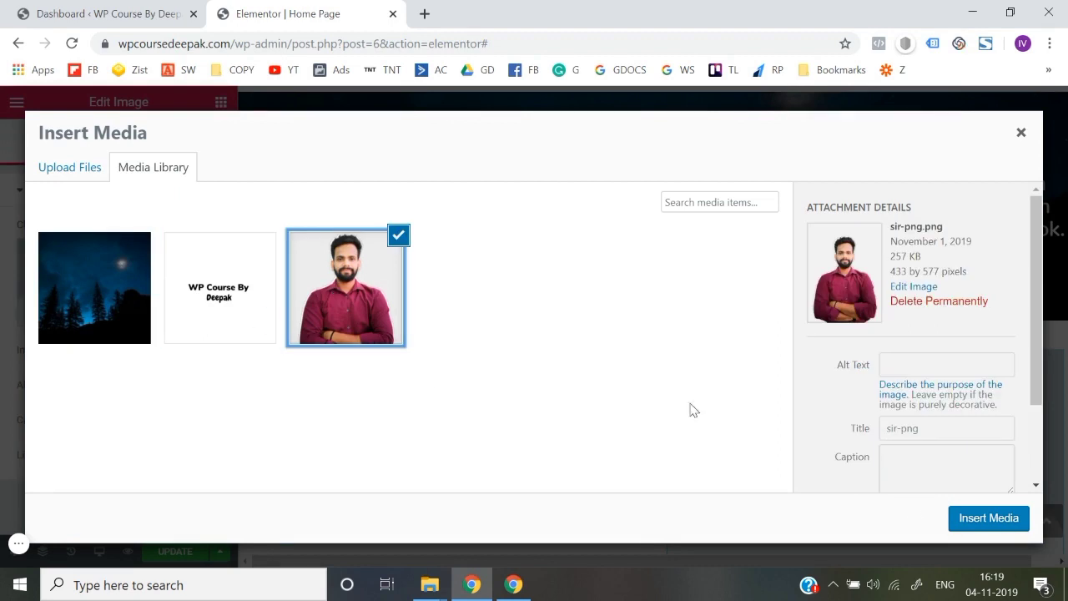
left_click(998, 521)
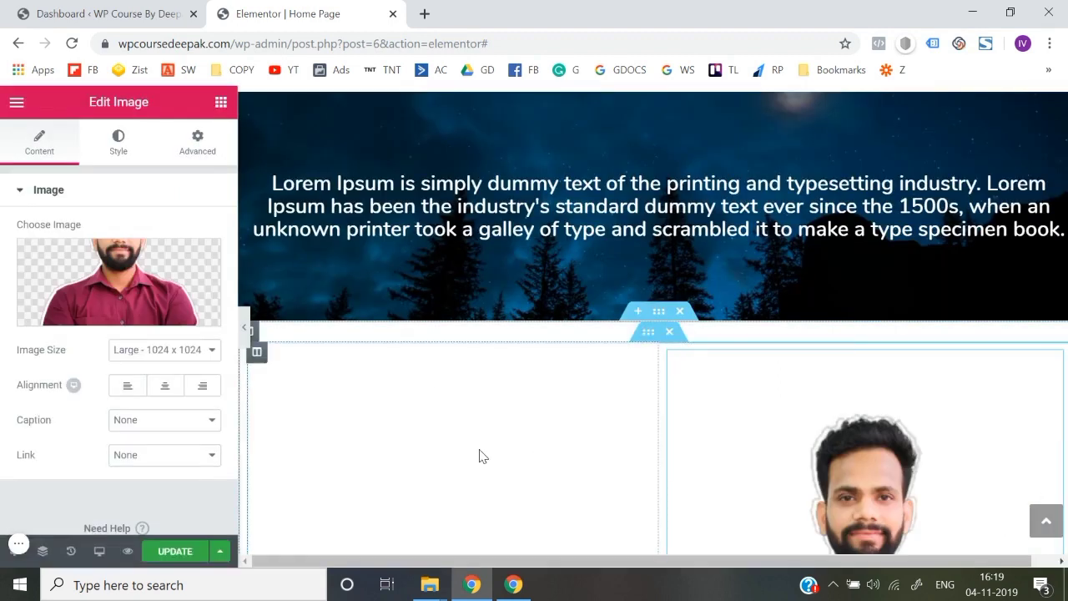
Try to place a Text Editor widget in the inner section's first column.
left_click(222, 101)
scroll(117, 359, "down", 1)
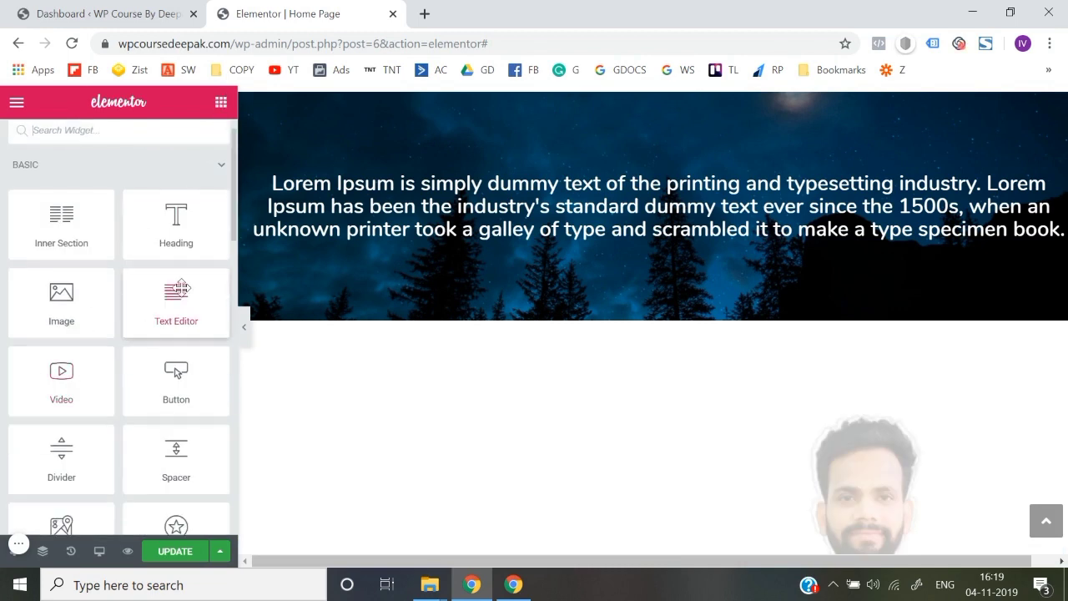
left_click_drag(177, 301, 326, 328)
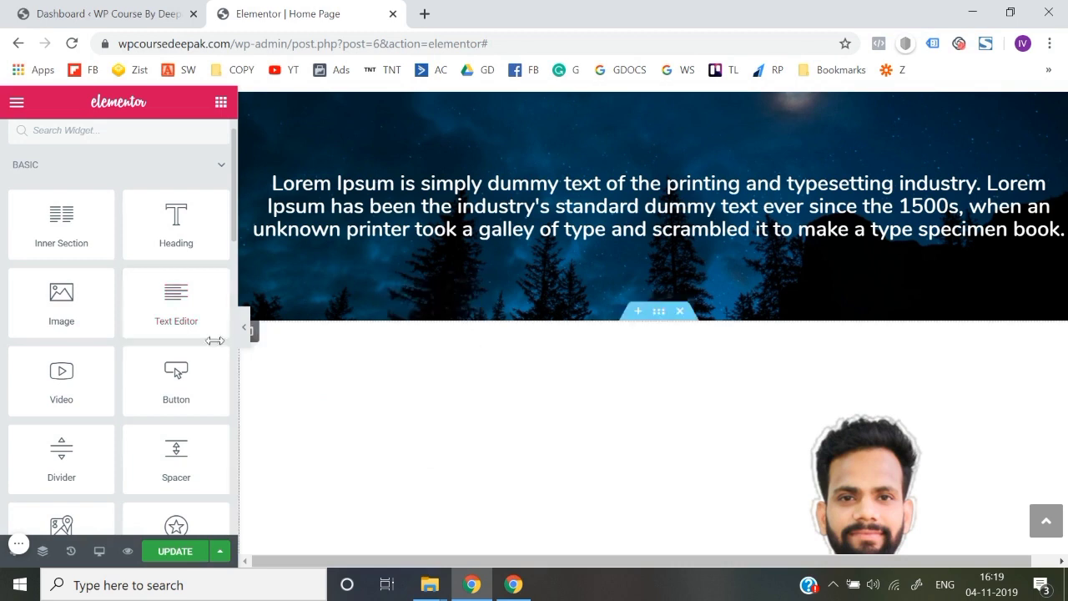
Delete the Image widget and the empty heading from the inner section's two columns.
scroll(83, 346, "down", 4)
scroll(374, 422, "down", 3)
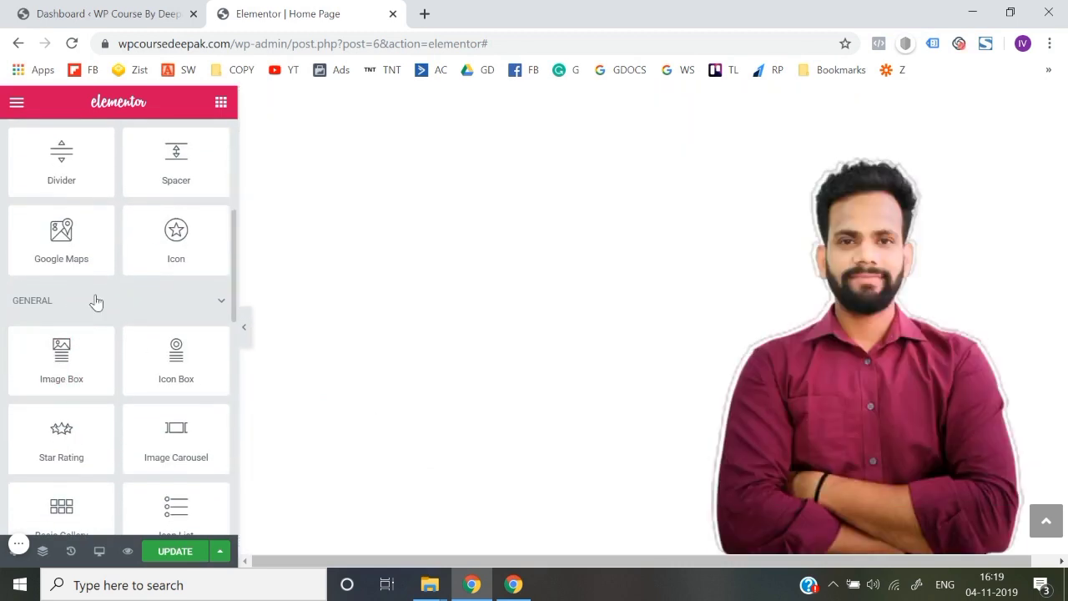
scroll(353, 293, "up", 2)
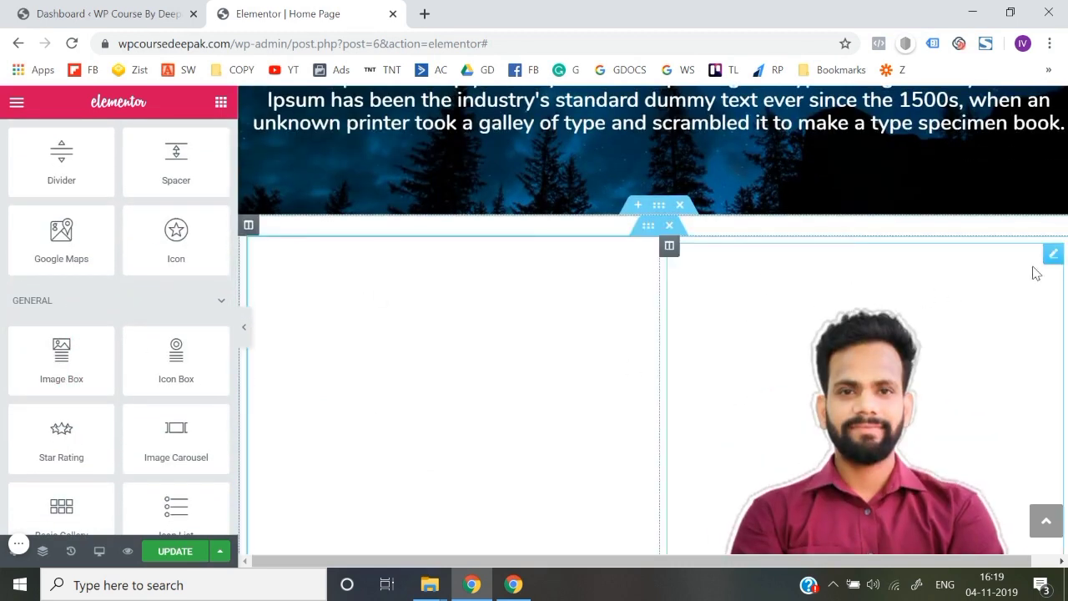
right_click(1053, 255)
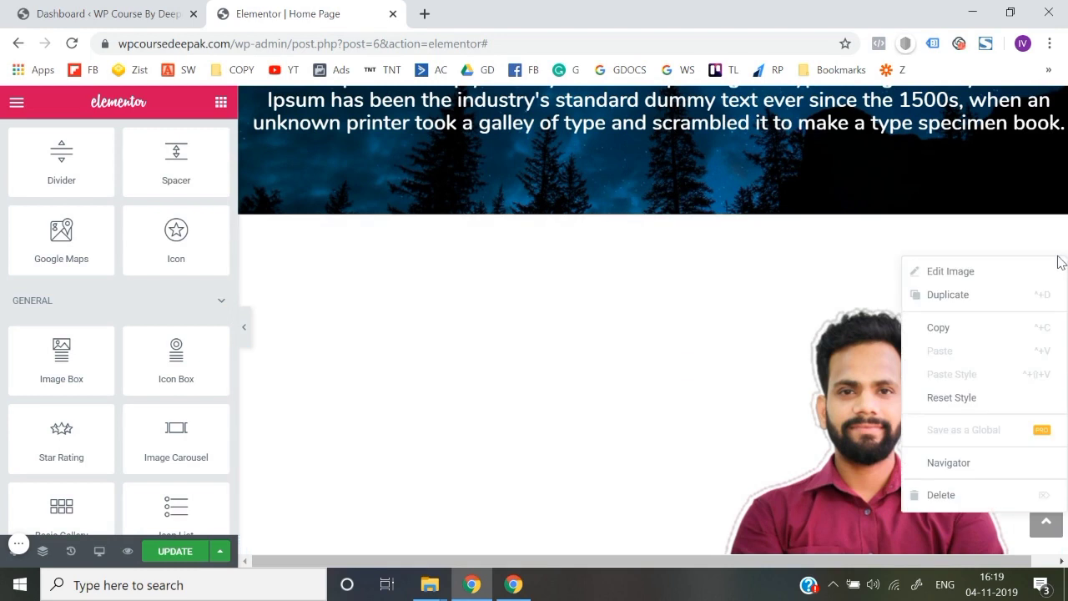
left_click(970, 497)
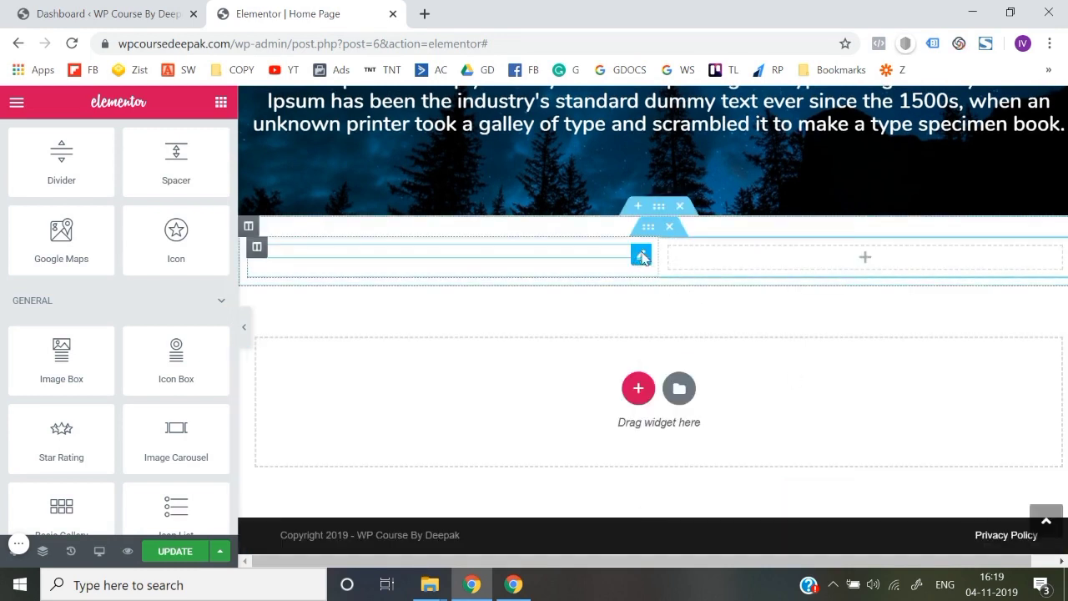
right_click(641, 257)
left_click(666, 494)
Try out a Text Editor widget in the inner section's first column and delete it again.
scroll(126, 267, "up", 5)
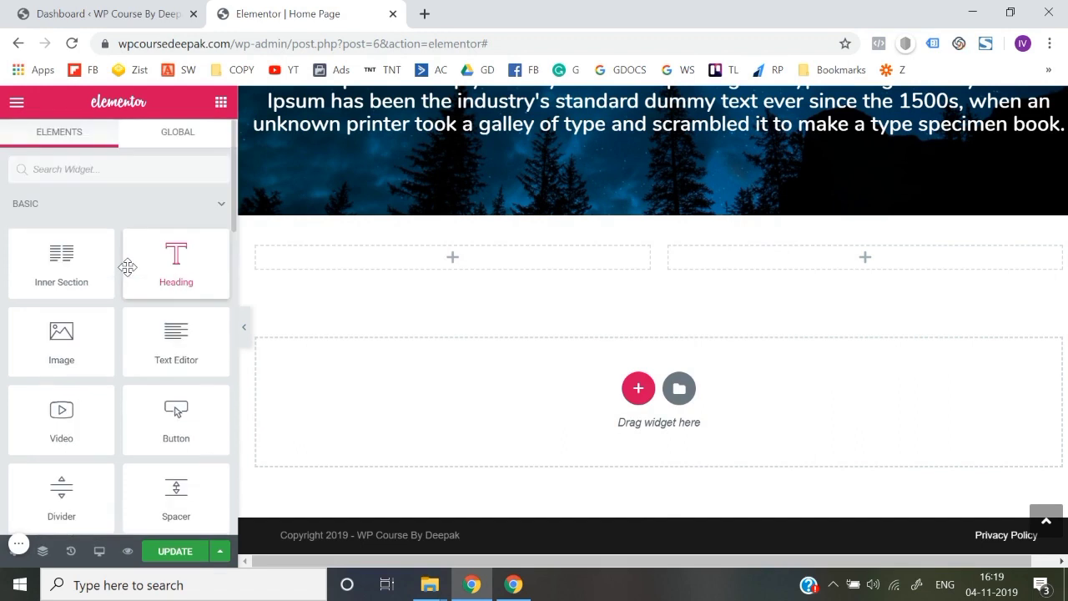
left_click_drag(177, 342, 465, 270)
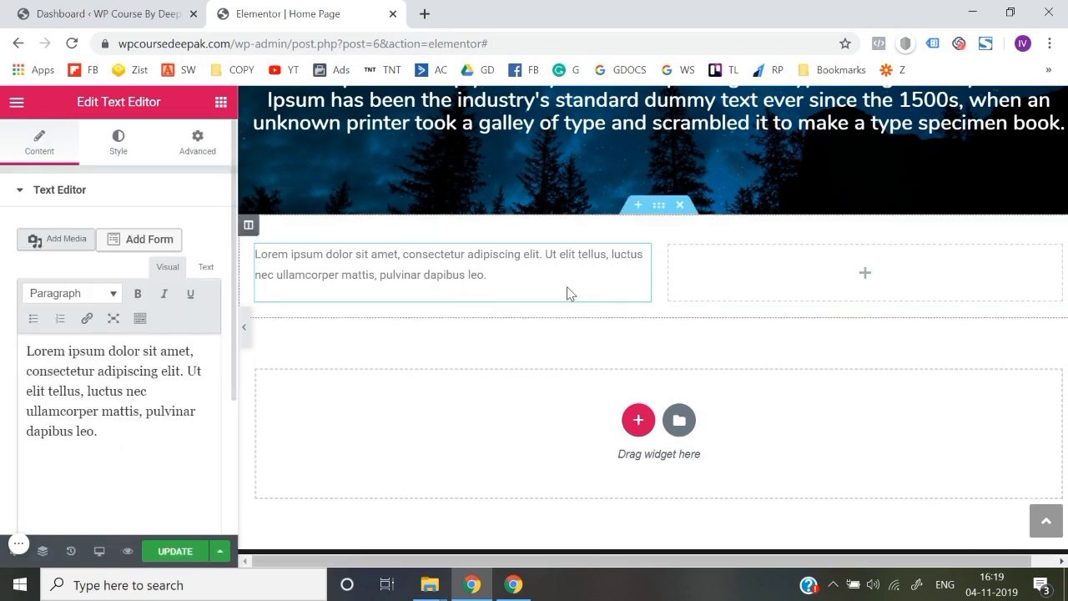
right_click(643, 257)
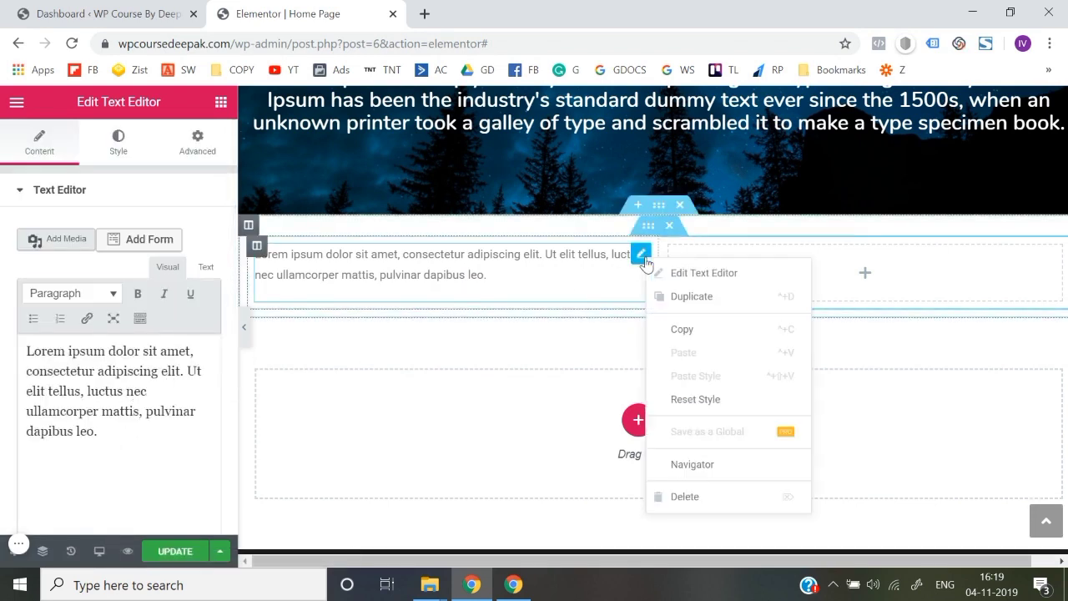
left_click(668, 499)
Add a Video widget to the inner section's first column with YouTube as its source.
scroll(175, 342, "down", 3)
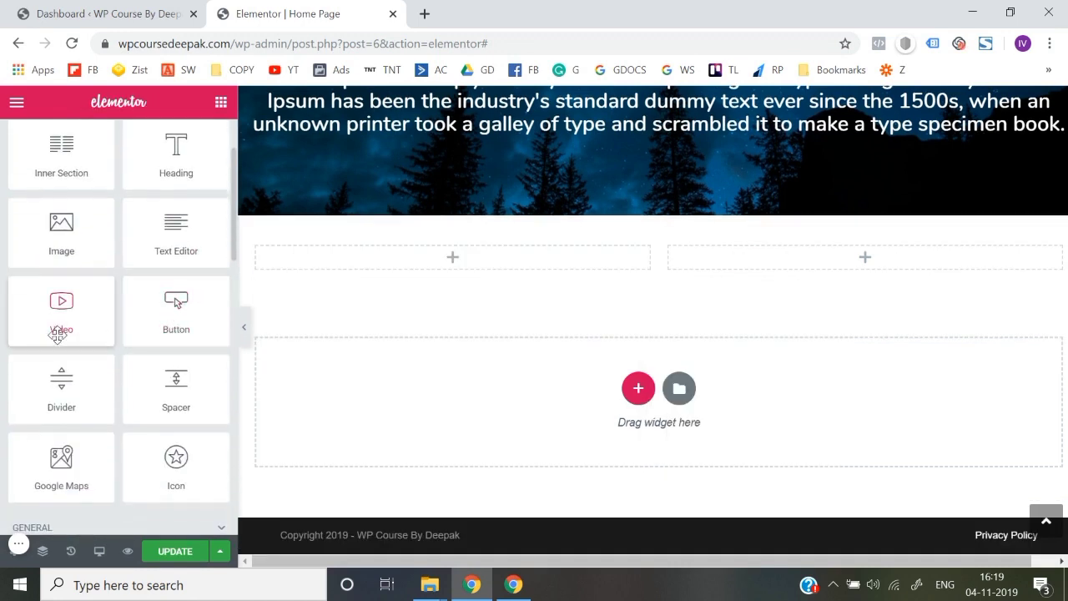
left_click_drag(58, 300, 409, 256)
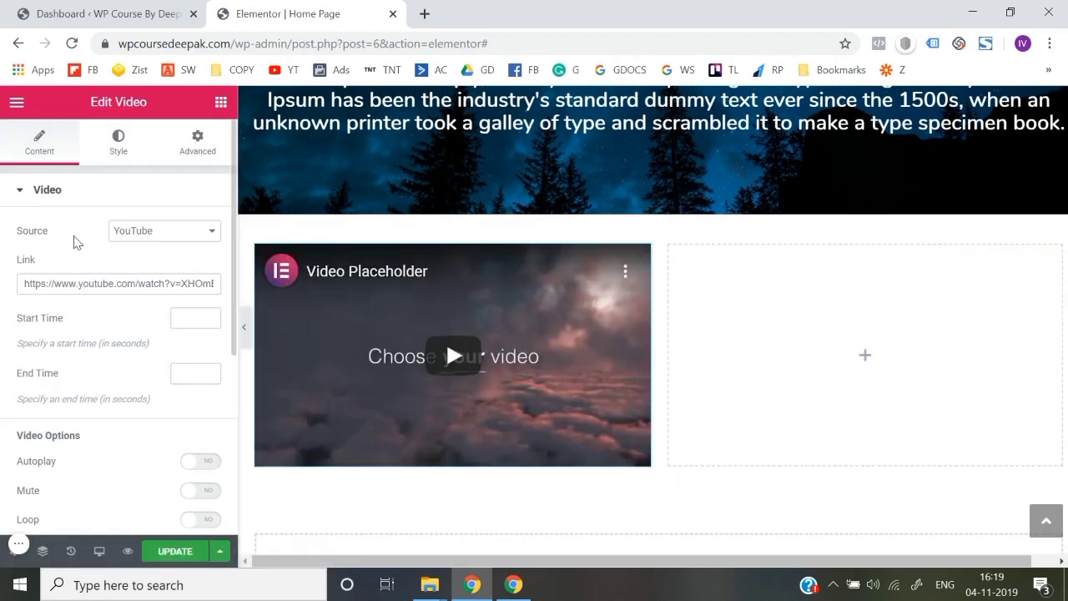
left_click(150, 237)
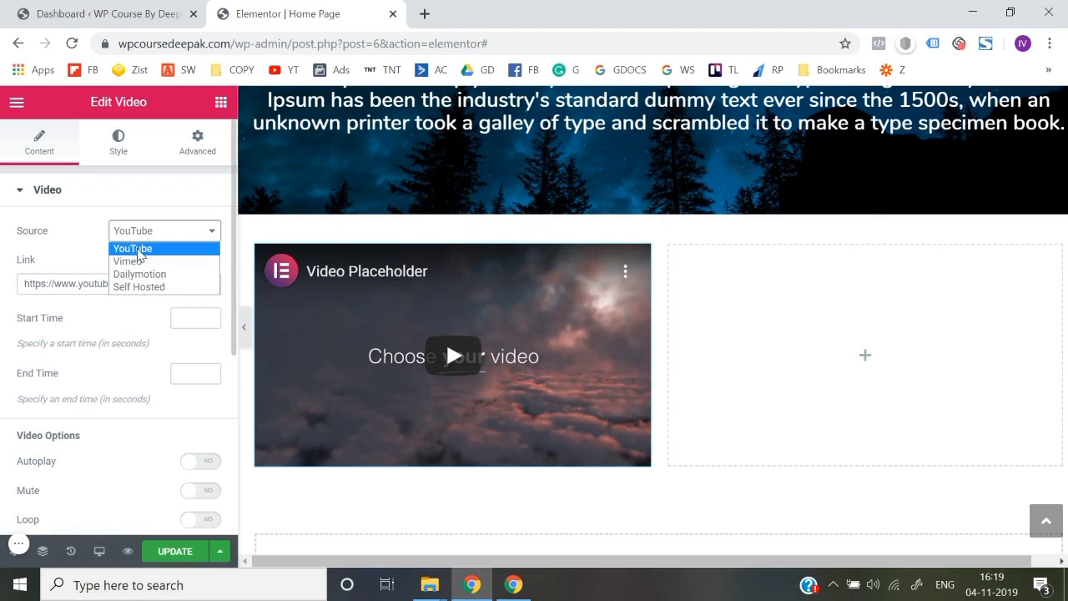
left_click(138, 250)
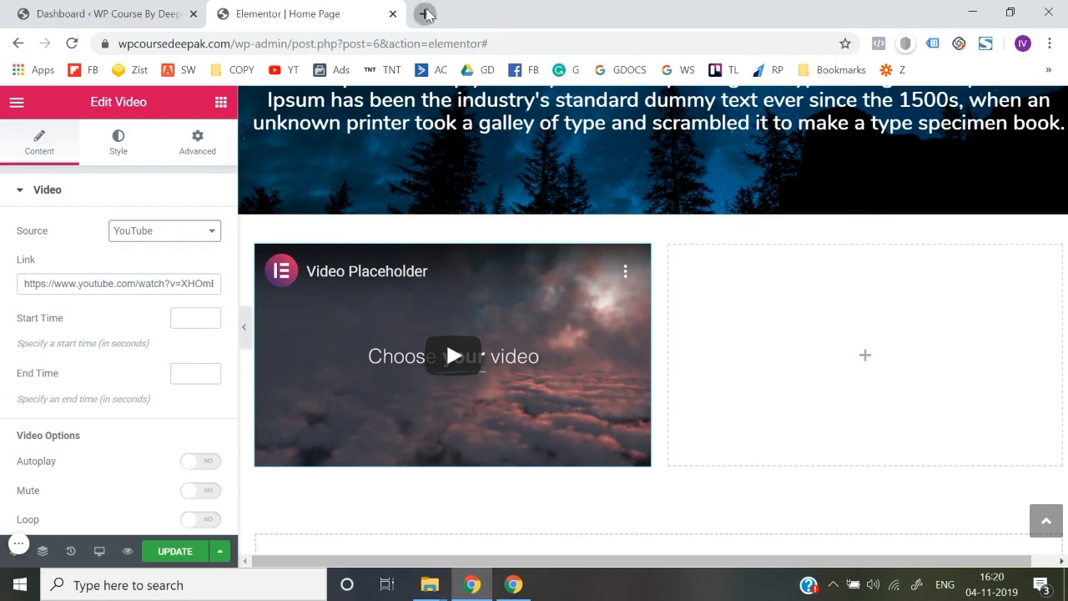
Open the course author's YouTube channel in a new browser tab.
left_click(426, 15)
type("youtube.com/dee")
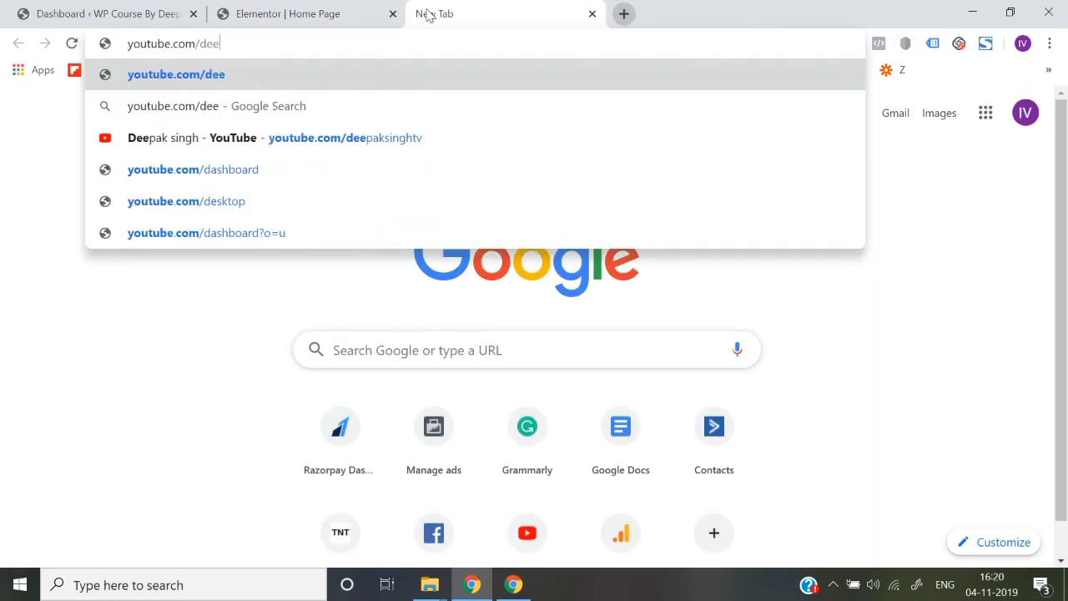
key("Down")
key("Down")
key("Down")
key("Down")
key("Down")
key("Return")
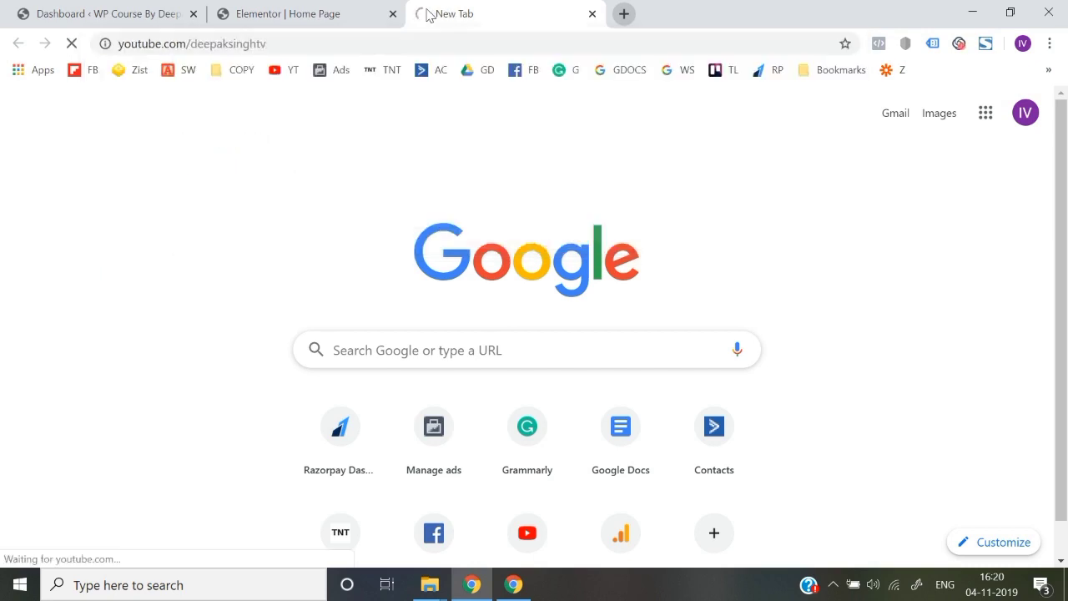
left_click(296, 13)
left_click(466, 11)
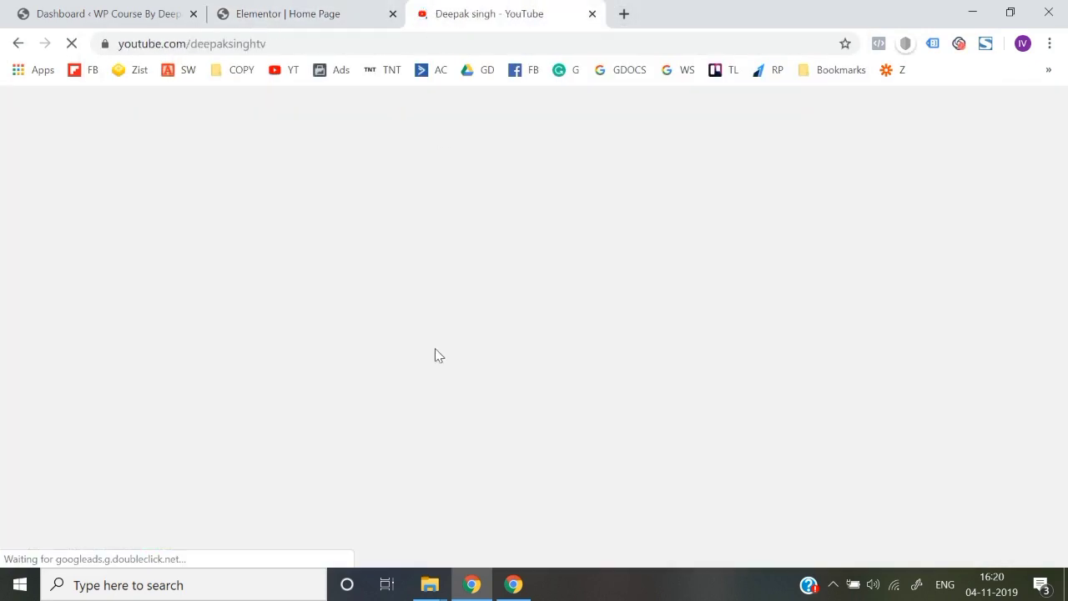
Open the video "Do this to Drastically improve your Facebook ads", pause it and copy its URL.
scroll(437, 353, "down", 2)
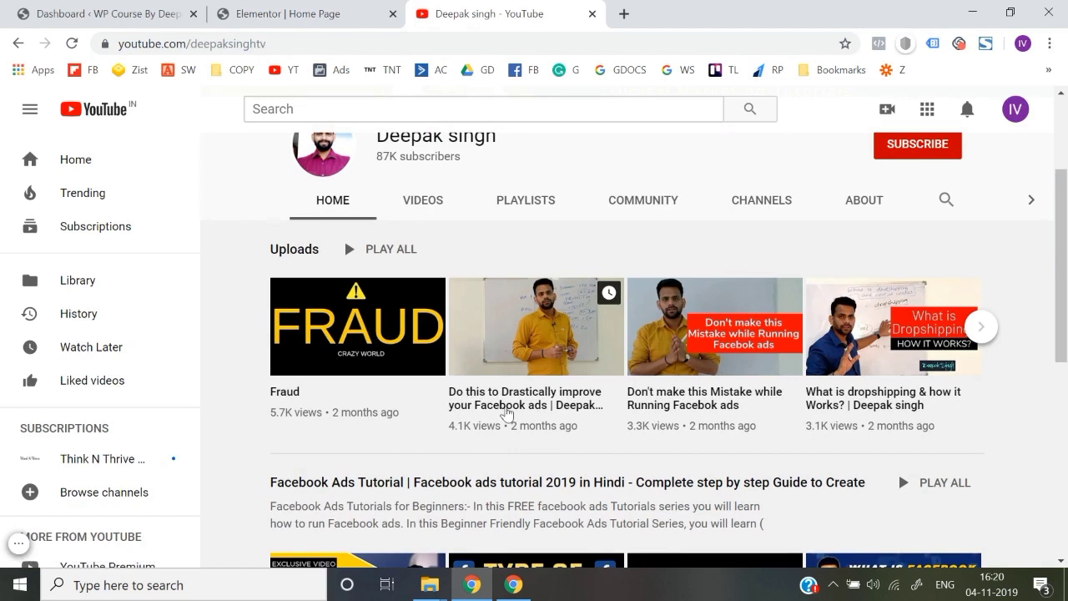
left_click(507, 405)
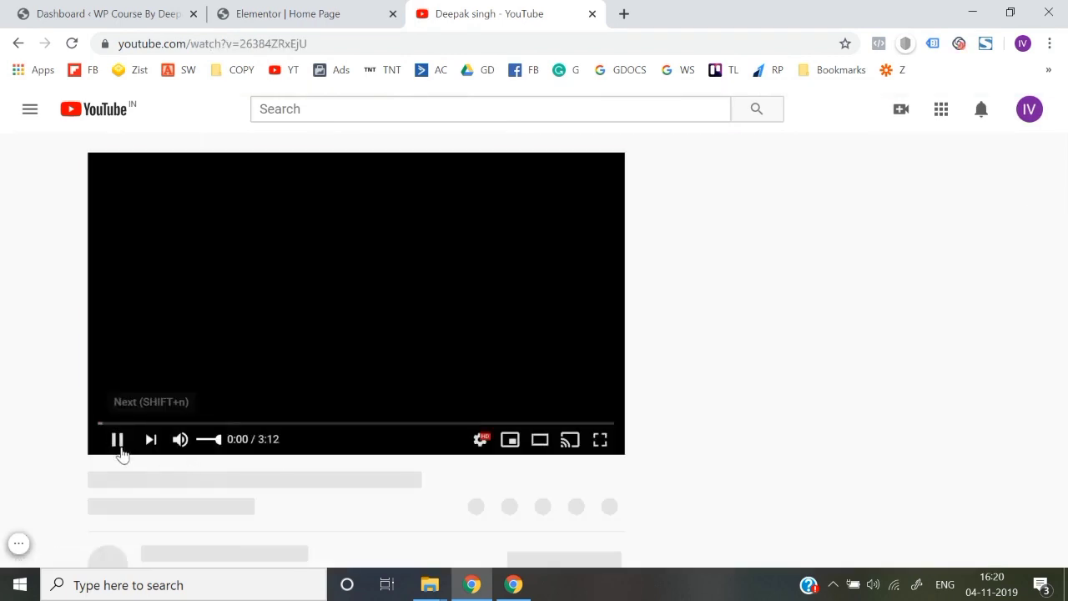
left_click(116, 442)
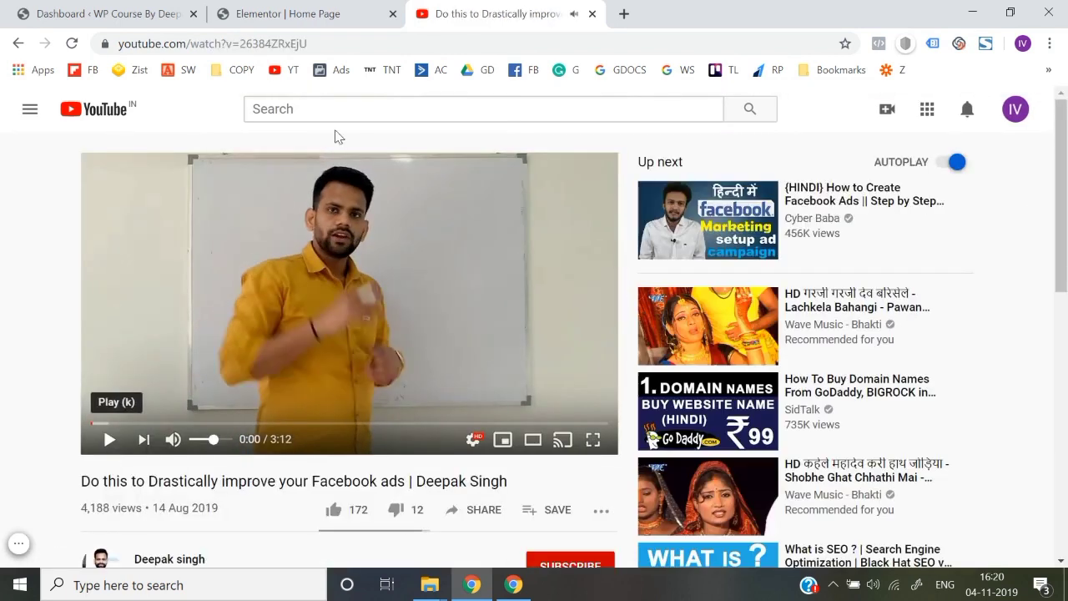
left_click(403, 48)
key("ctrl+c")
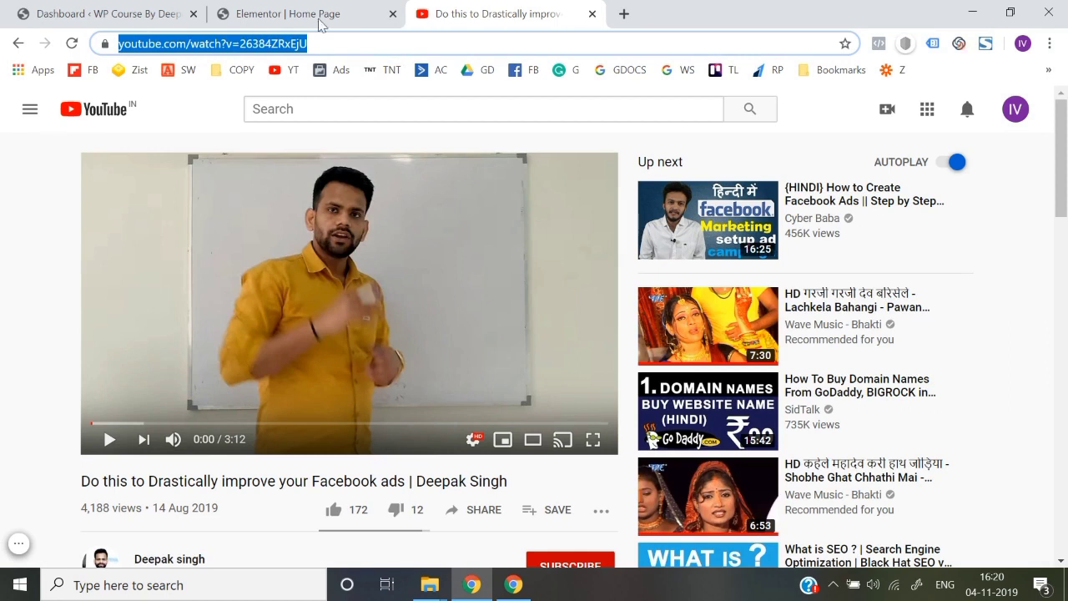
Switch back to the Elementor page and replace the Video widget's link with the copied YouTube URL.
left_click(265, 12)
left_click(170, 282)
key("ctrl+a")
key("BackSpace")
key("ctrl+v")
left_click(2, 304)
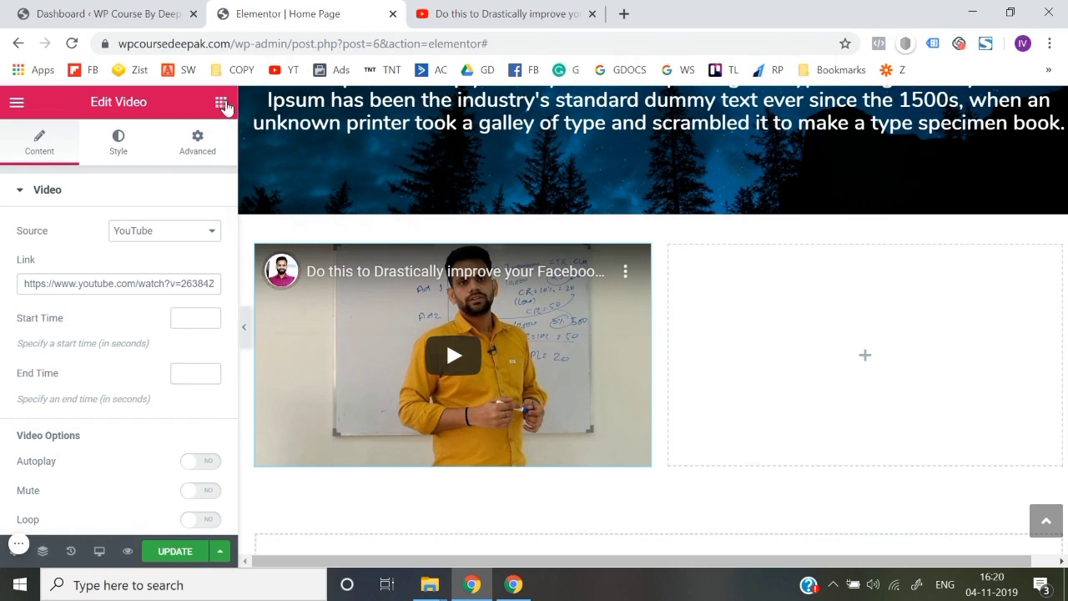
Delete the Video widget from the inner section's first column.
left_click(220, 101)
right_click(642, 254)
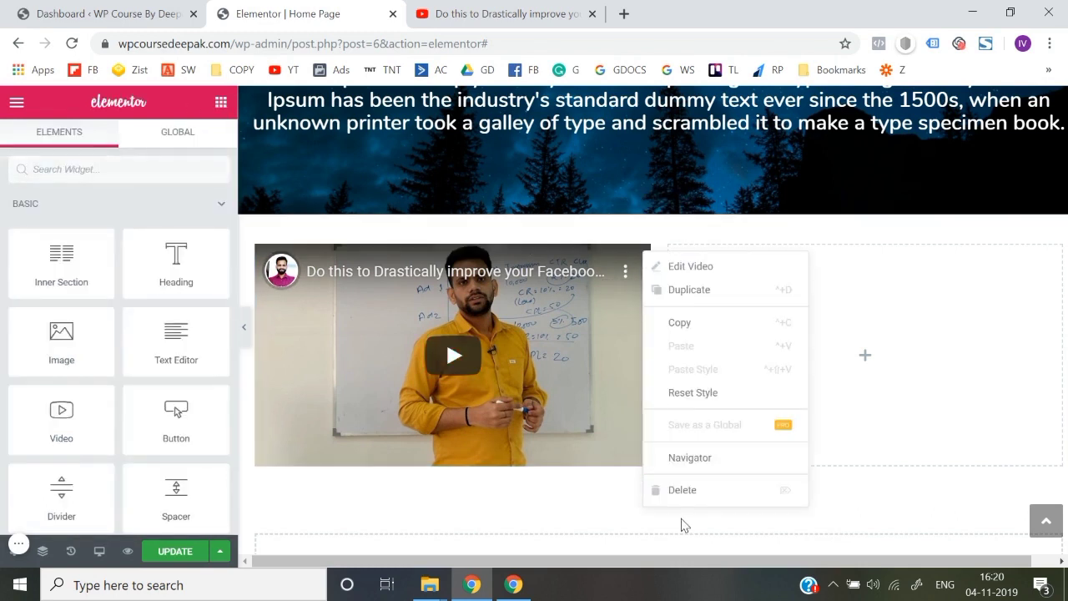
left_click(683, 491)
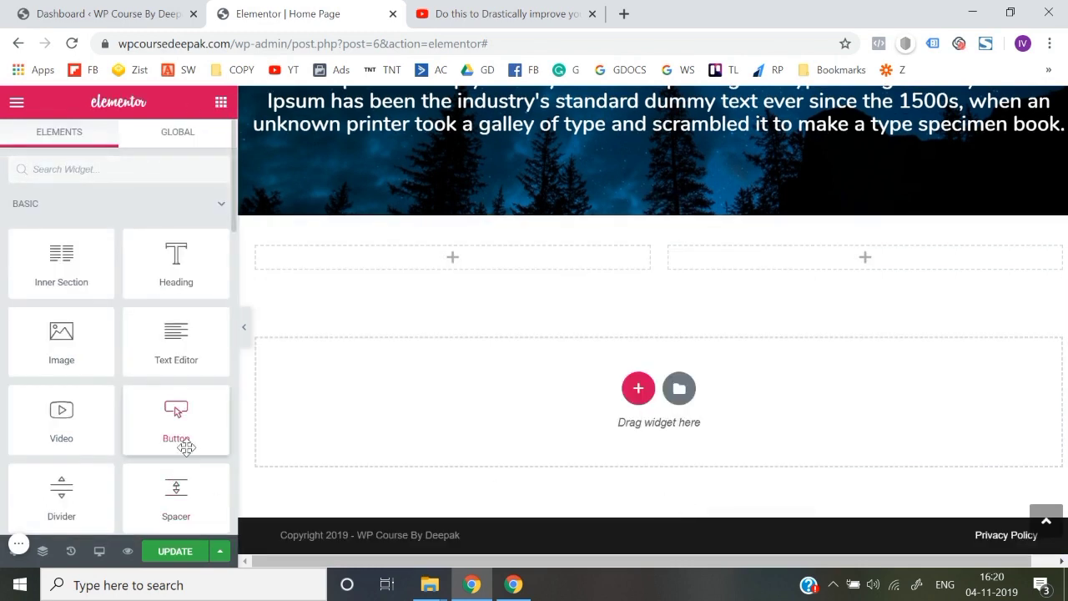
Add a Button widget to the first column, set its text to "Subscribe" and clear its link.
left_click_drag(185, 440, 432, 264)
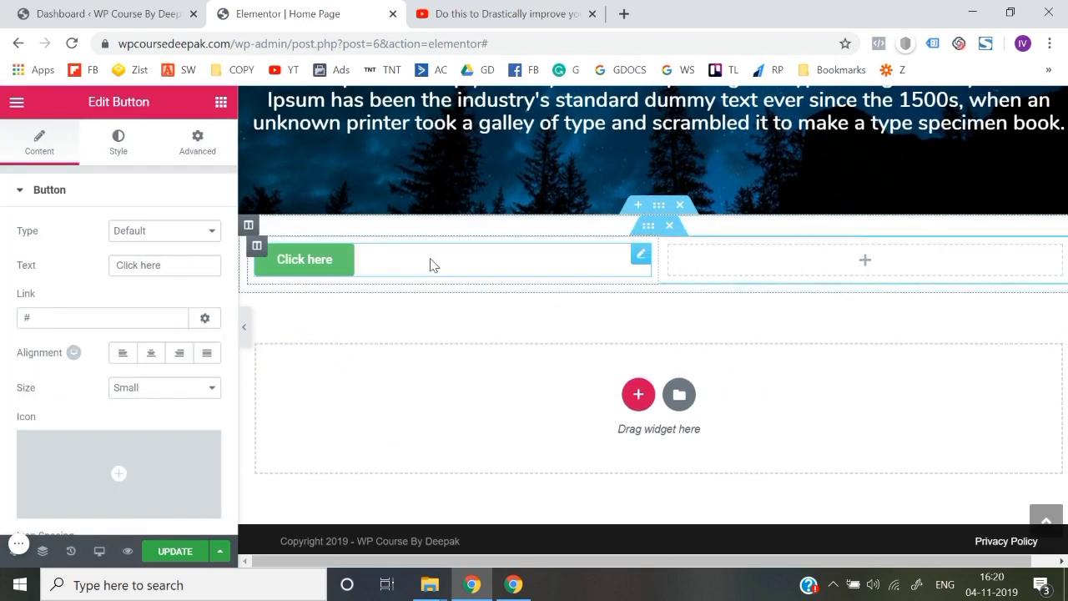
left_click(177, 265)
key("ctrl+a")
key("BackSpace")
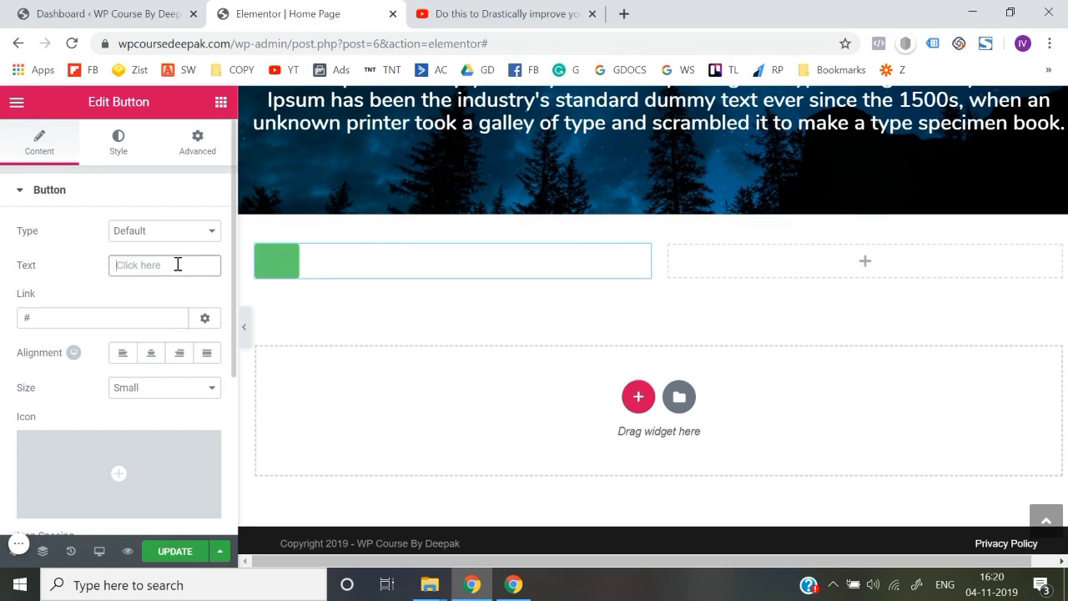
type("Subscribe")
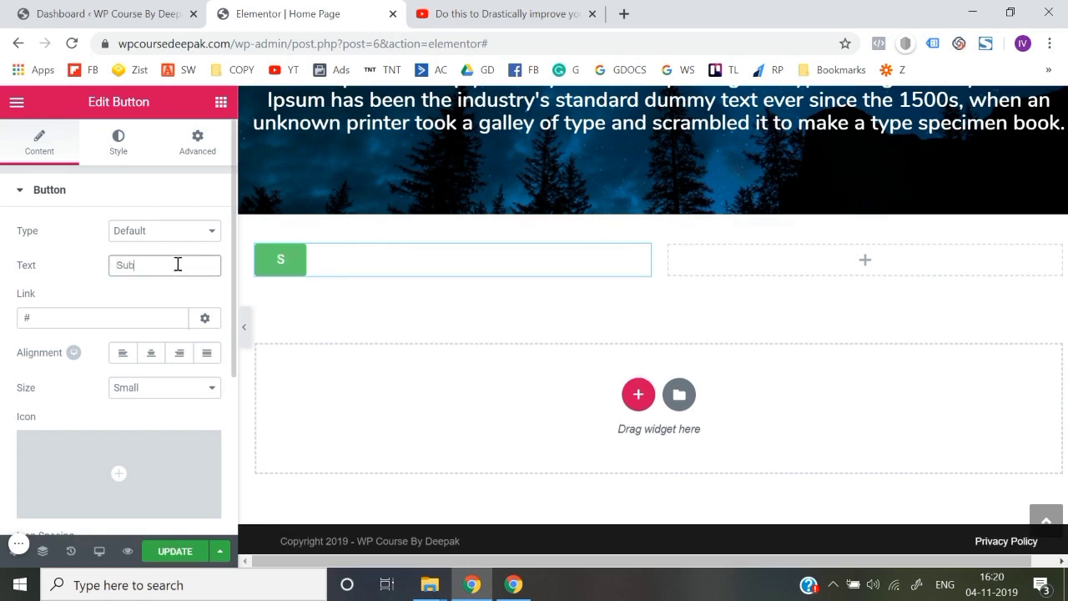
left_click(126, 318)
key("BackSpace")
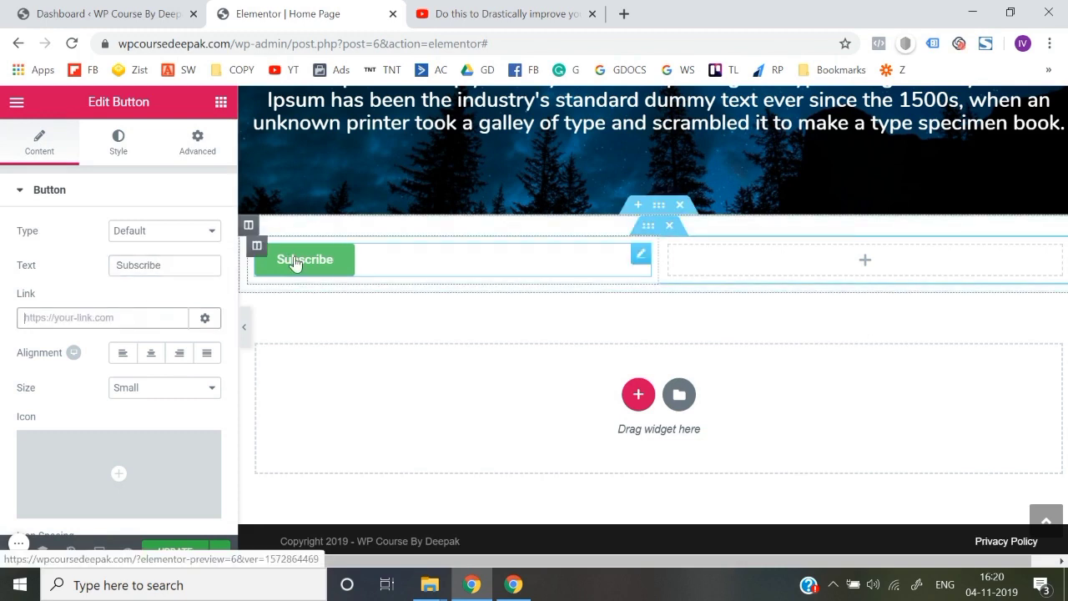
Try the button's center and right alignments, set it to left alignment and keep the Small size.
left_click(155, 358)
left_click(123, 353)
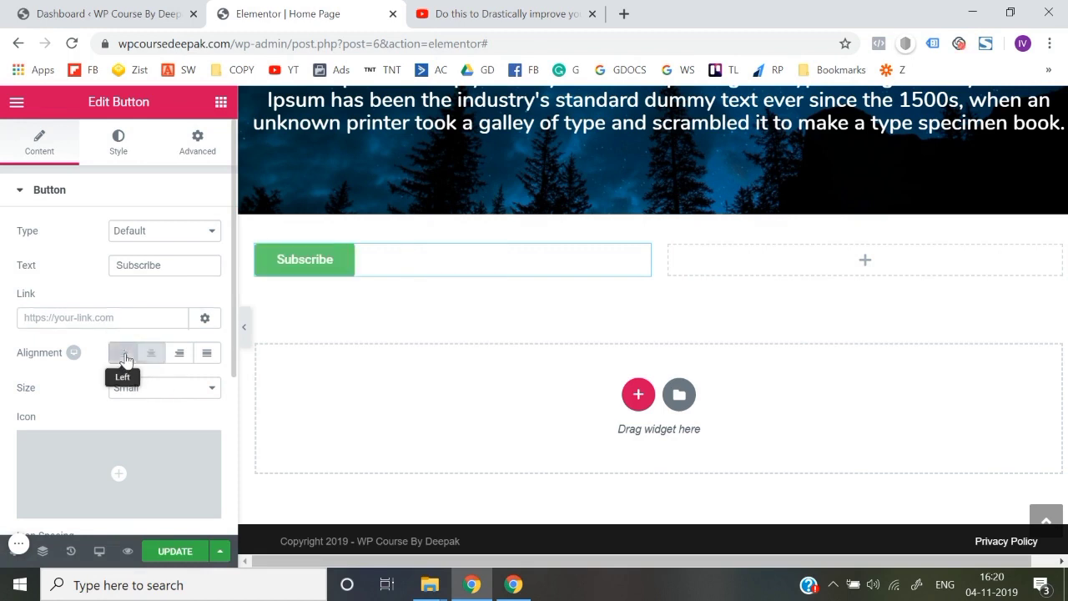
left_click(181, 355)
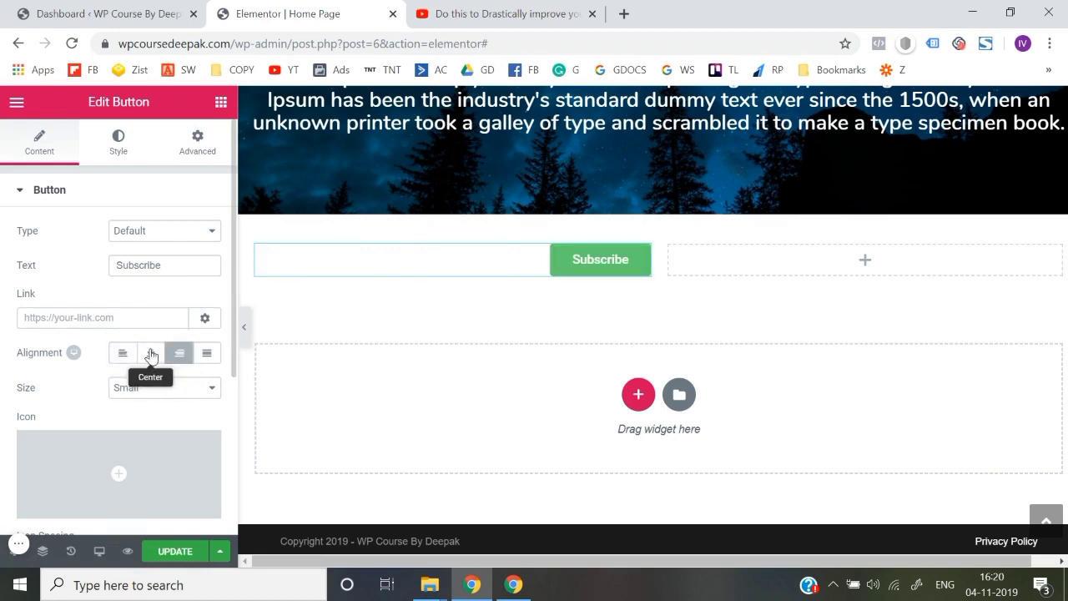
left_click(151, 353)
left_click(123, 356)
left_click(154, 389)
left_click(154, 397)
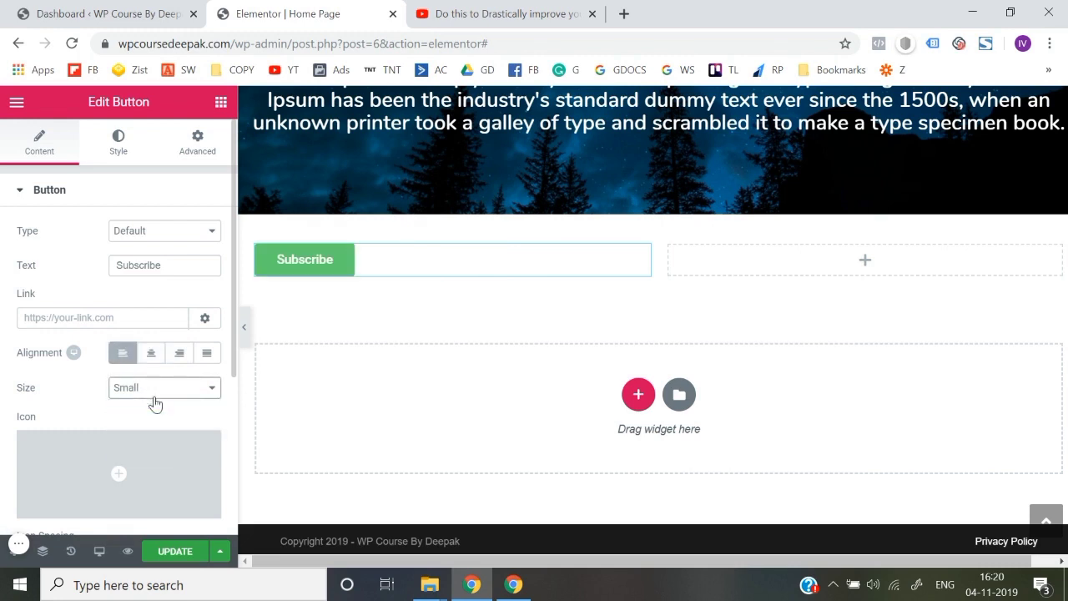
Examine the button's style options, including its typography and text shadow settings.
left_click(118, 139)
scroll(97, 379, "down", 3)
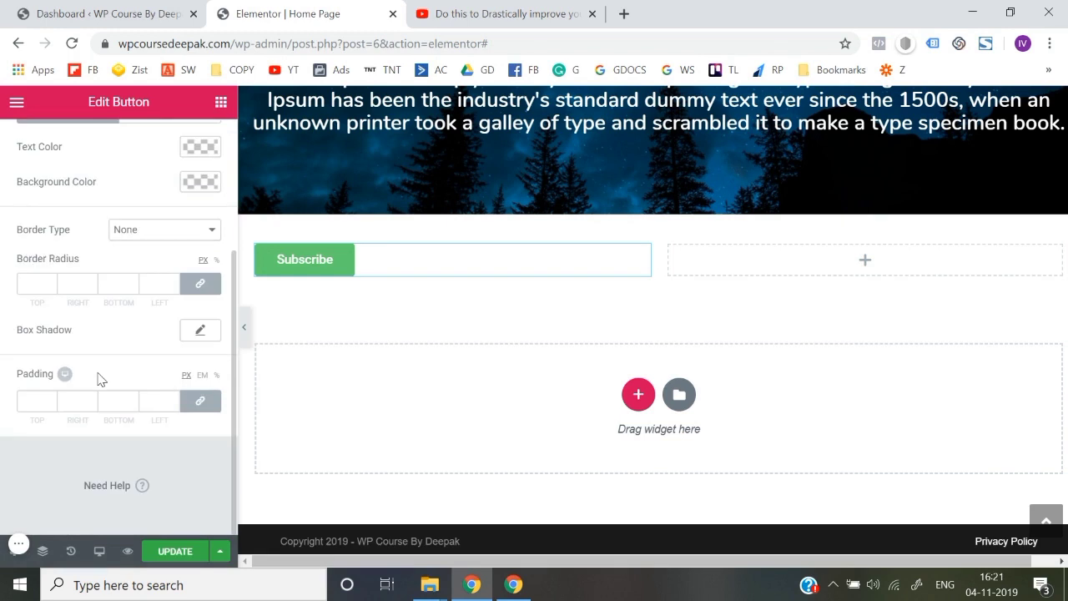
scroll(98, 379, "up", 3)
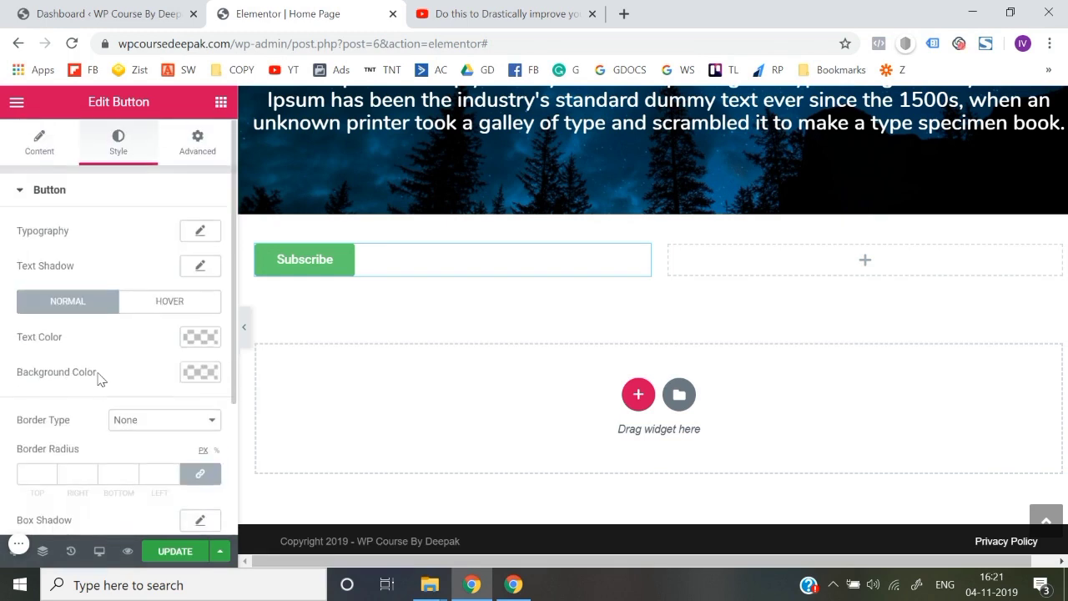
left_click(199, 233)
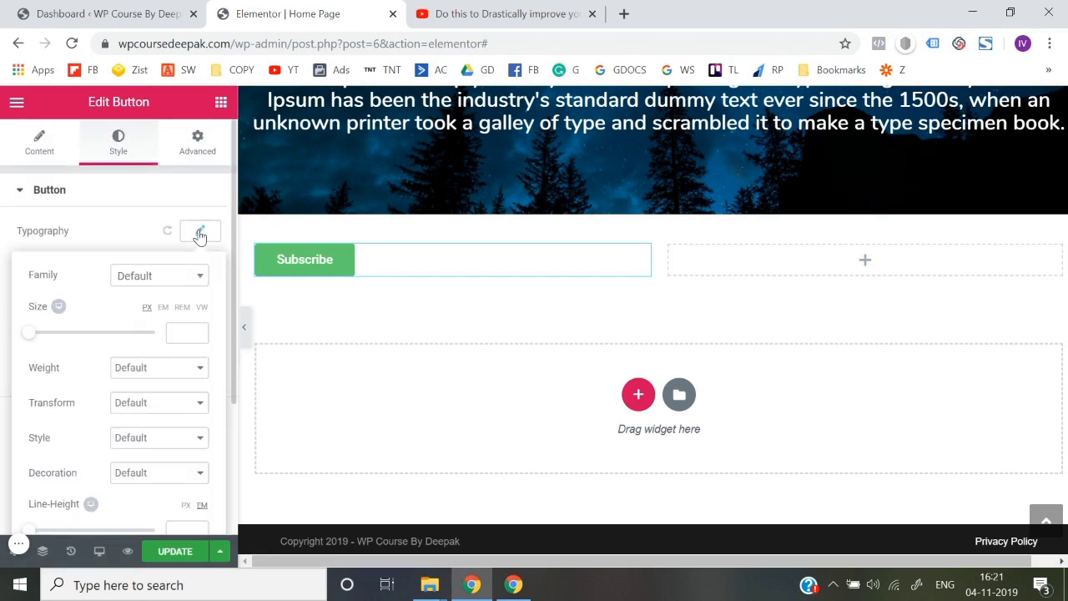
left_click(199, 234)
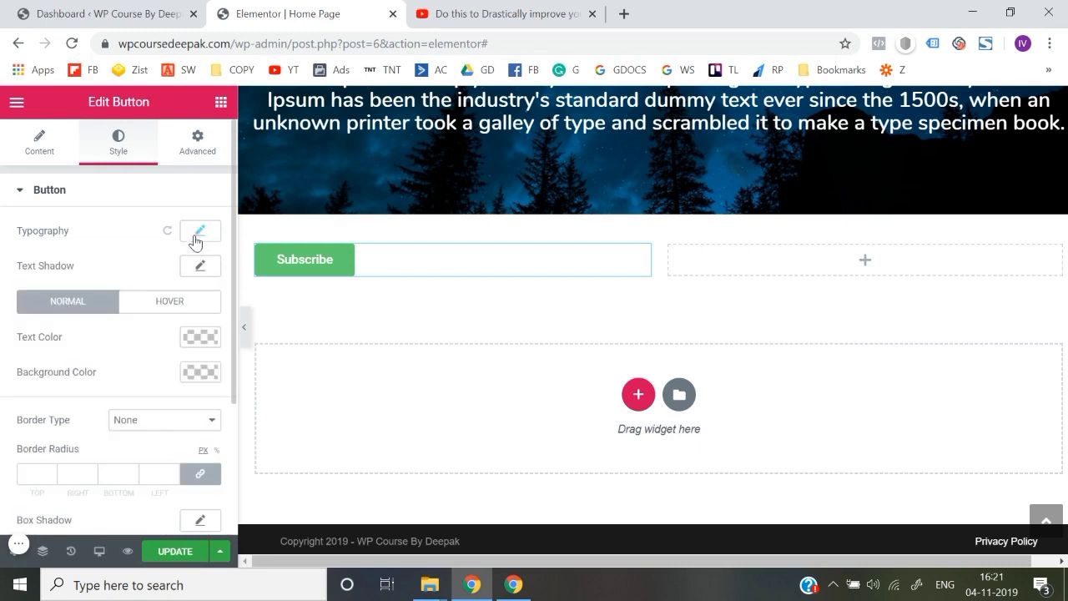
left_click(200, 267)
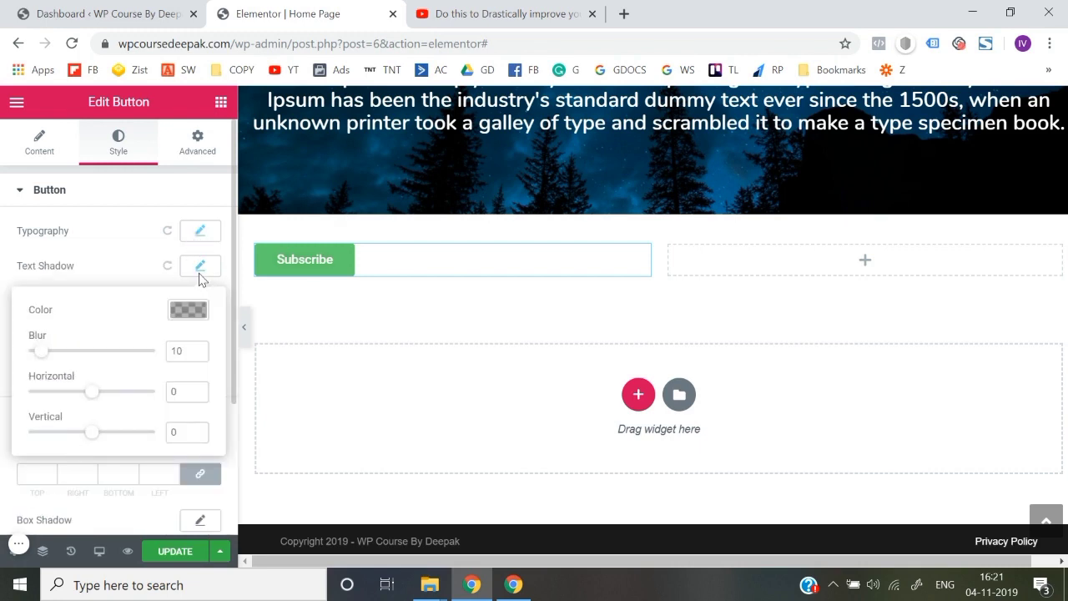
left_click(3, 342)
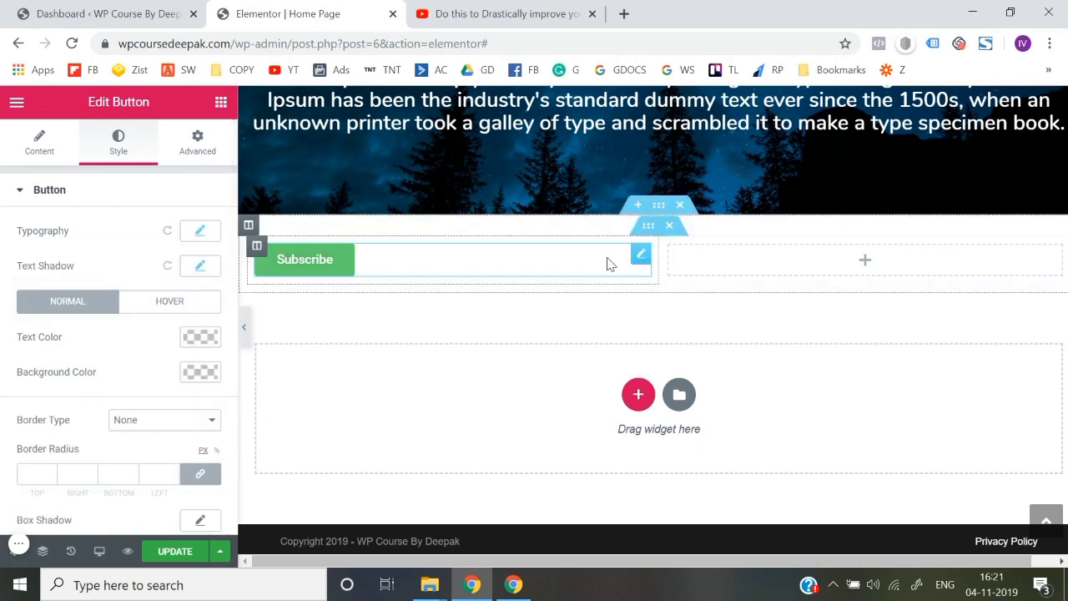
Delete the Button widget from the inner section's first column and add a Divider widget in its place.
right_click(641, 259)
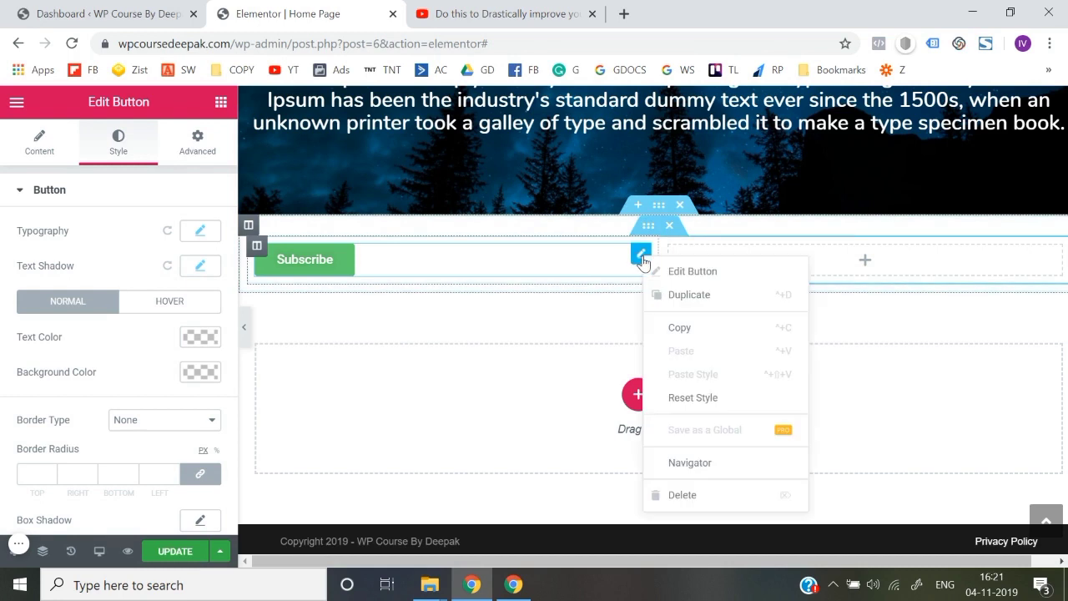
left_click(666, 498)
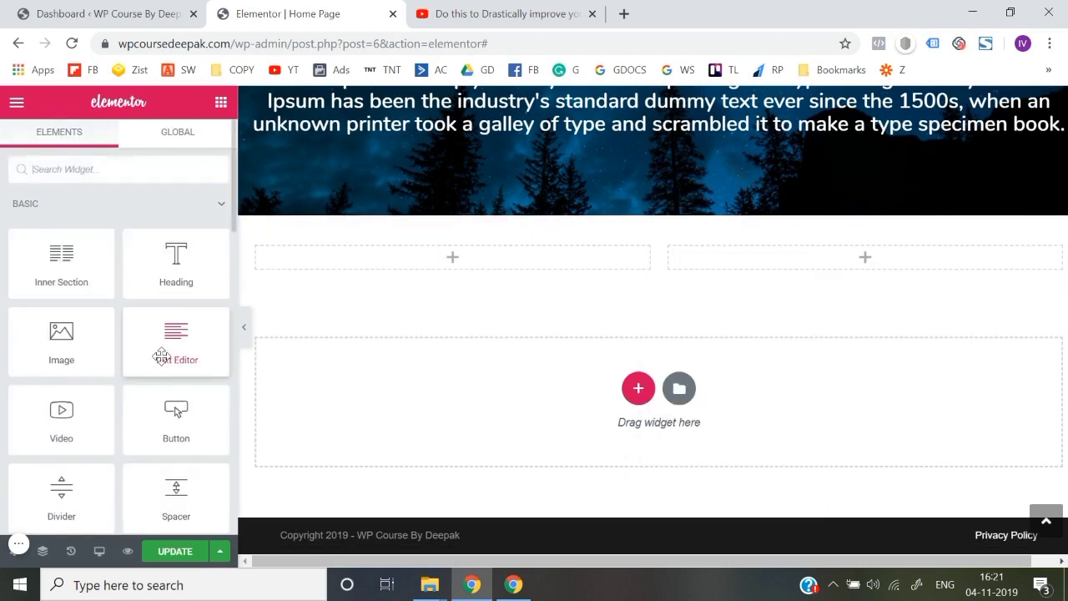
scroll(83, 426, "down", 3)
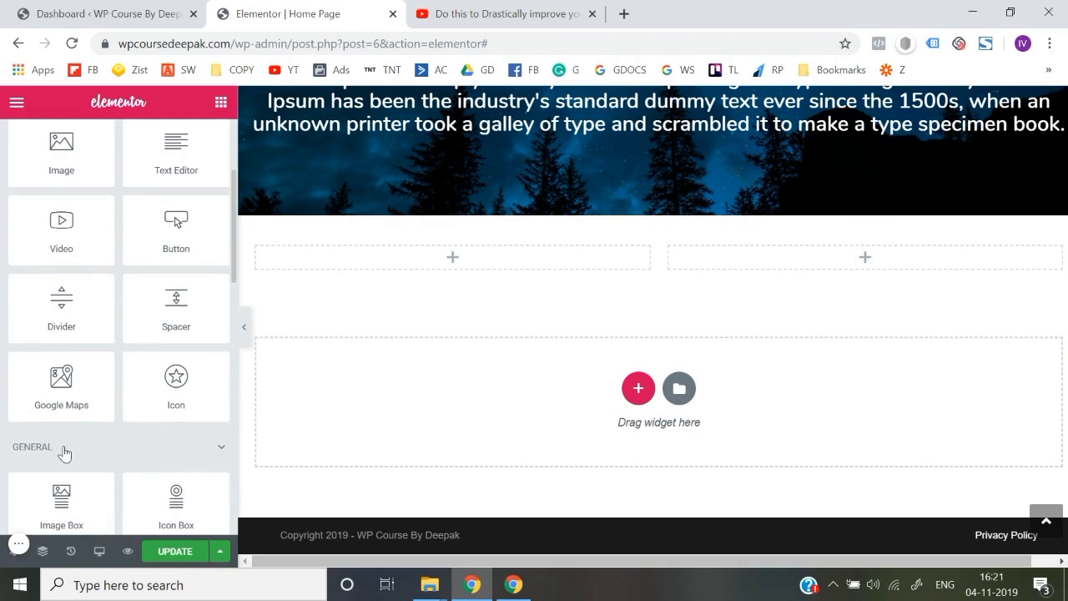
left_click_drag(62, 311, 503, 265)
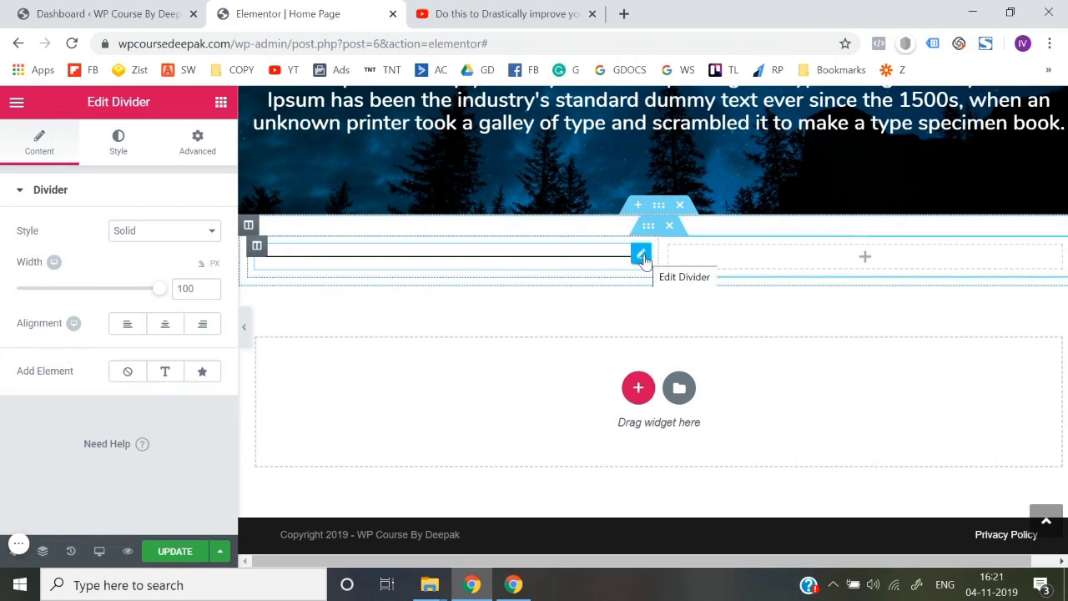
Delete the Divider widget and add a Spacer widget below the inner section's columns with its space set to 10.
right_click(640, 258)
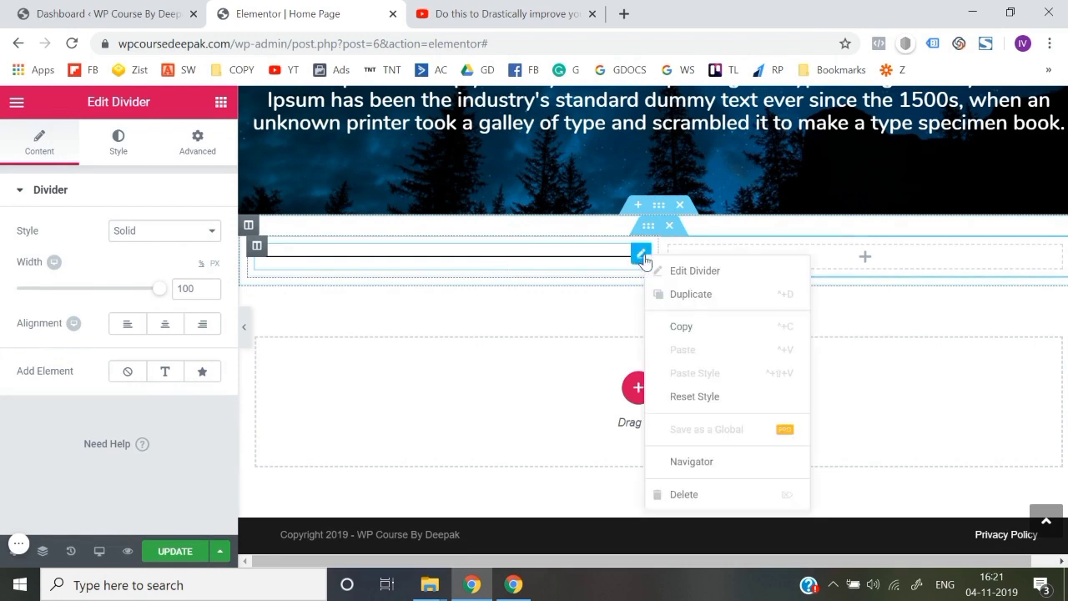
left_click(672, 494)
scroll(142, 382, "down", 2)
scroll(141, 381, "down", 1)
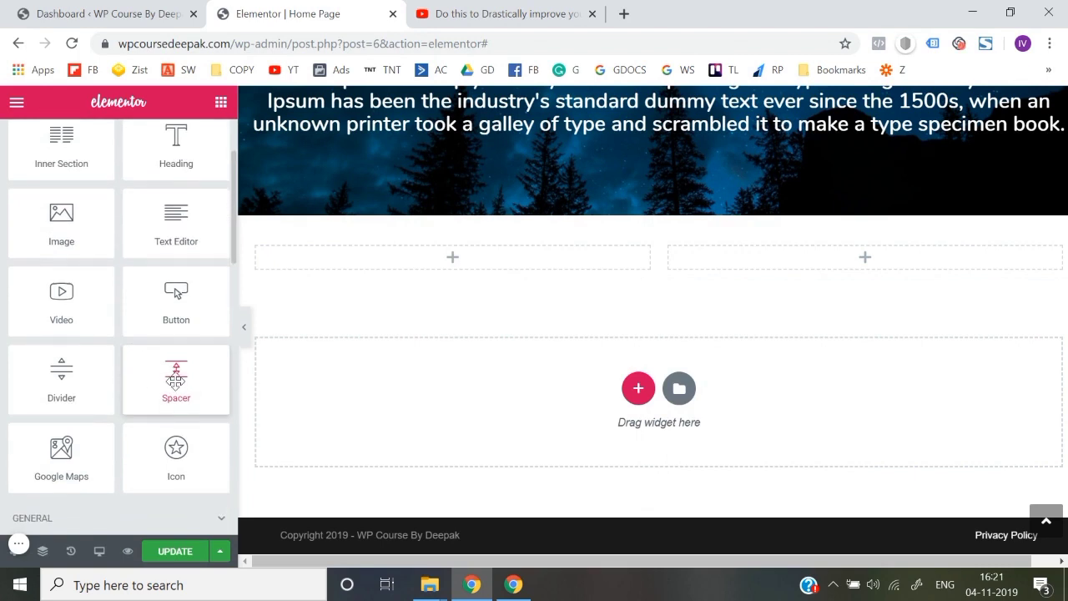
left_click_drag(176, 380, 468, 261)
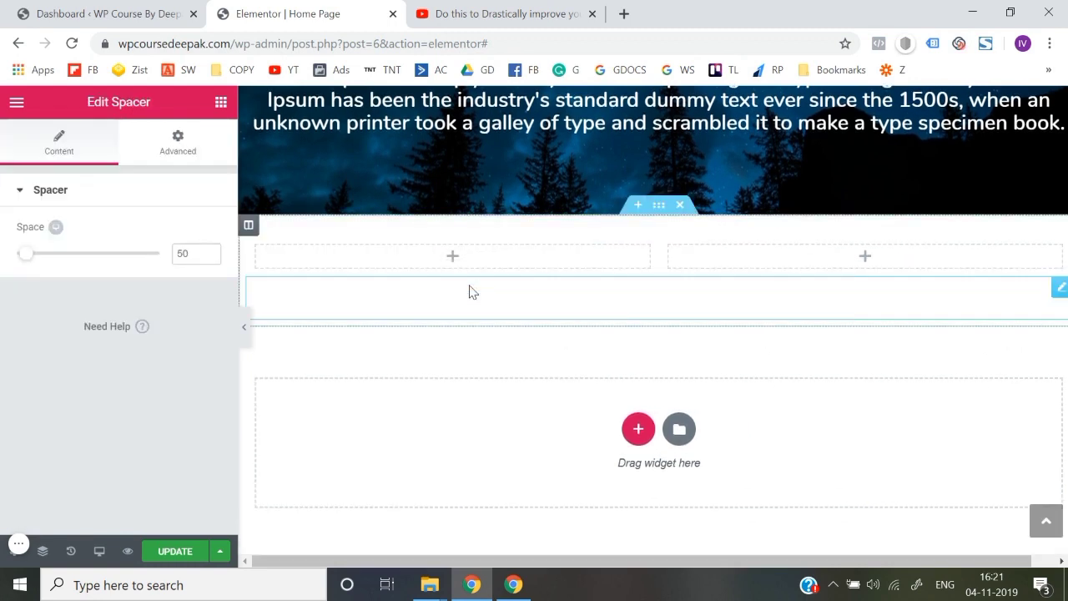
left_click_drag(25, 261, 2, 292)
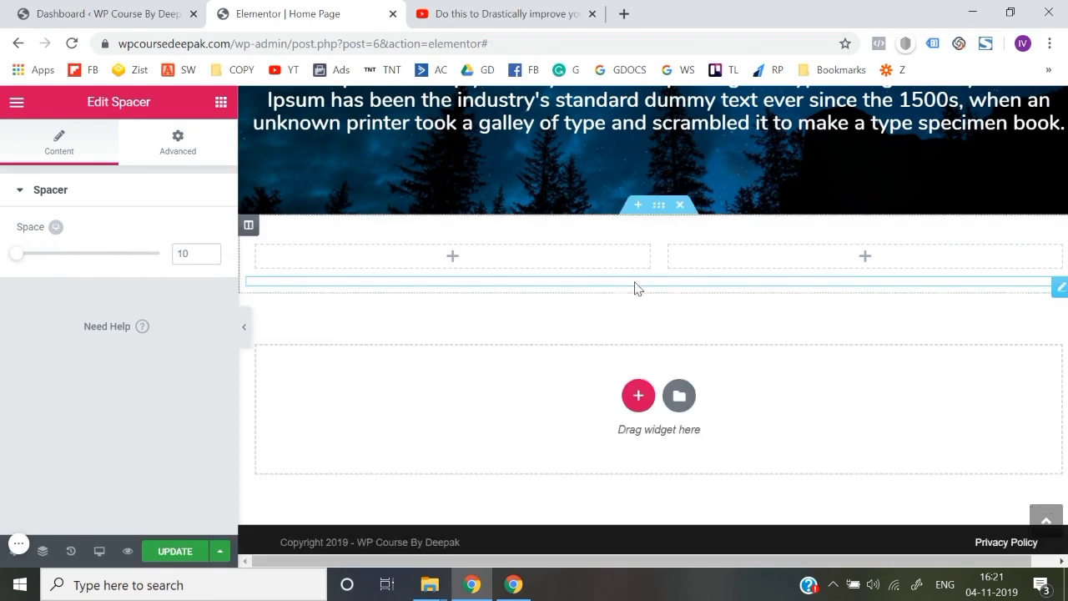
Delete the Spacer widget and add a Google Maps widget to the inner section's first column.
right_click(1060, 288)
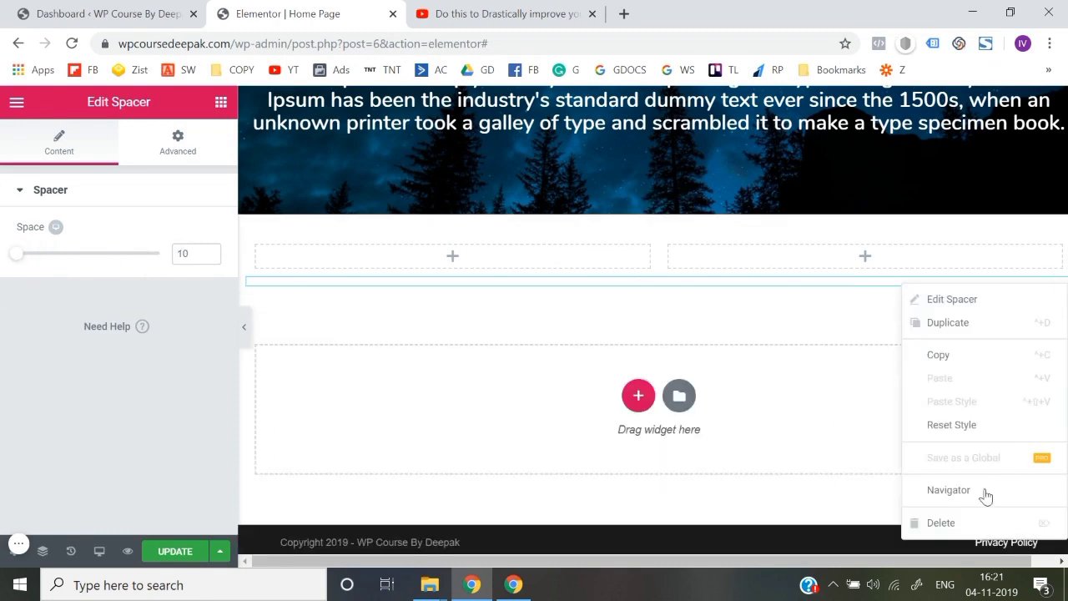
left_click(976, 523)
scroll(191, 271, "down", 2)
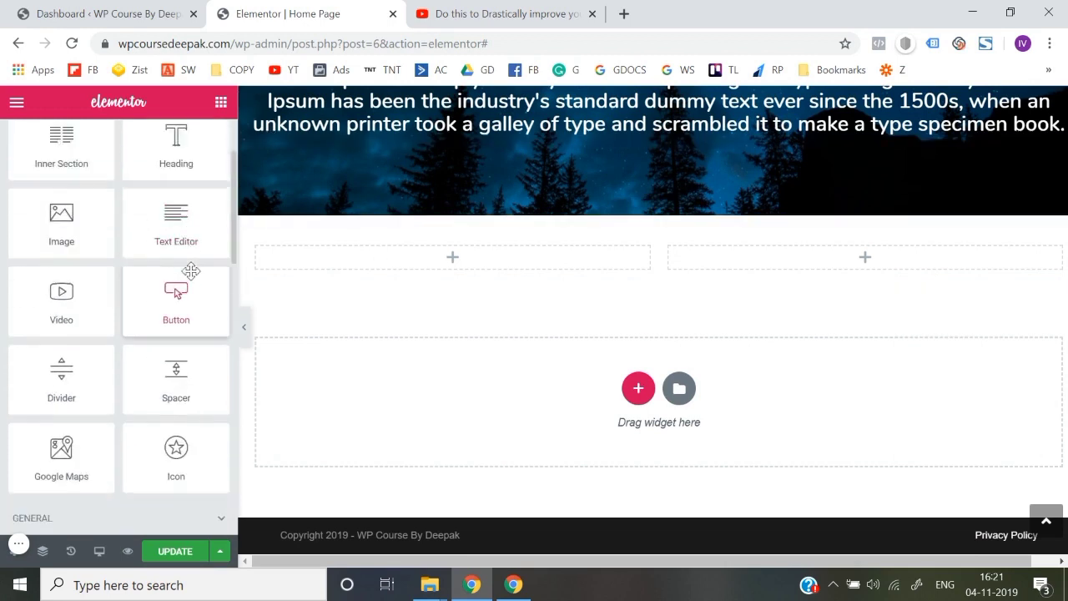
scroll(191, 271, "down", 1)
left_click_drag(76, 362, 431, 258)
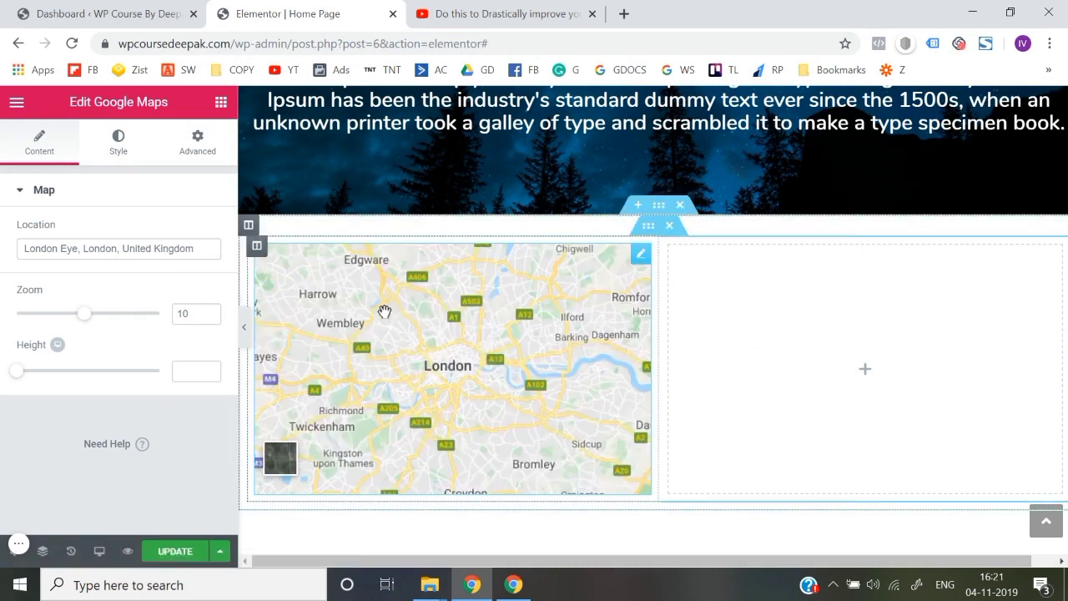
Delete the Google Maps widget and add an Icon widget to the first column.
right_click(642, 256)
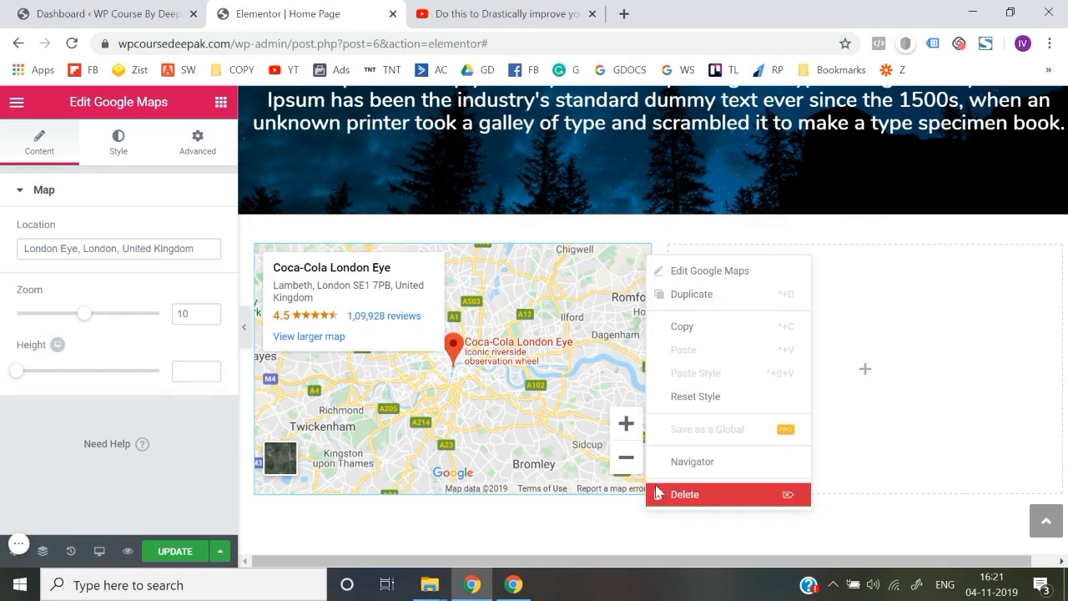
left_click(684, 495)
scroll(167, 317, "down", 5)
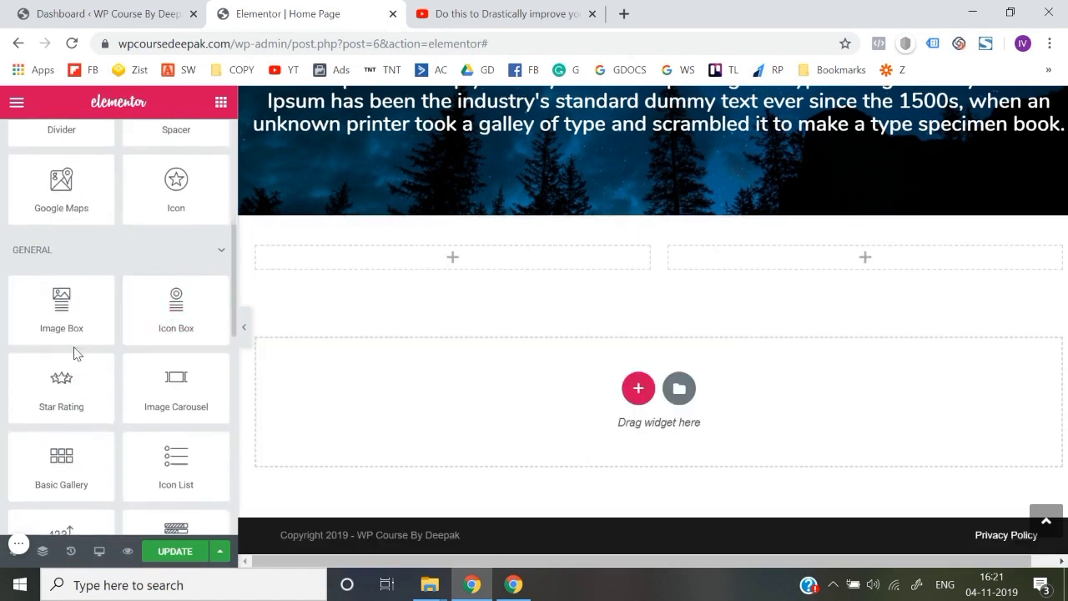
left_click_drag(169, 188, 401, 258)
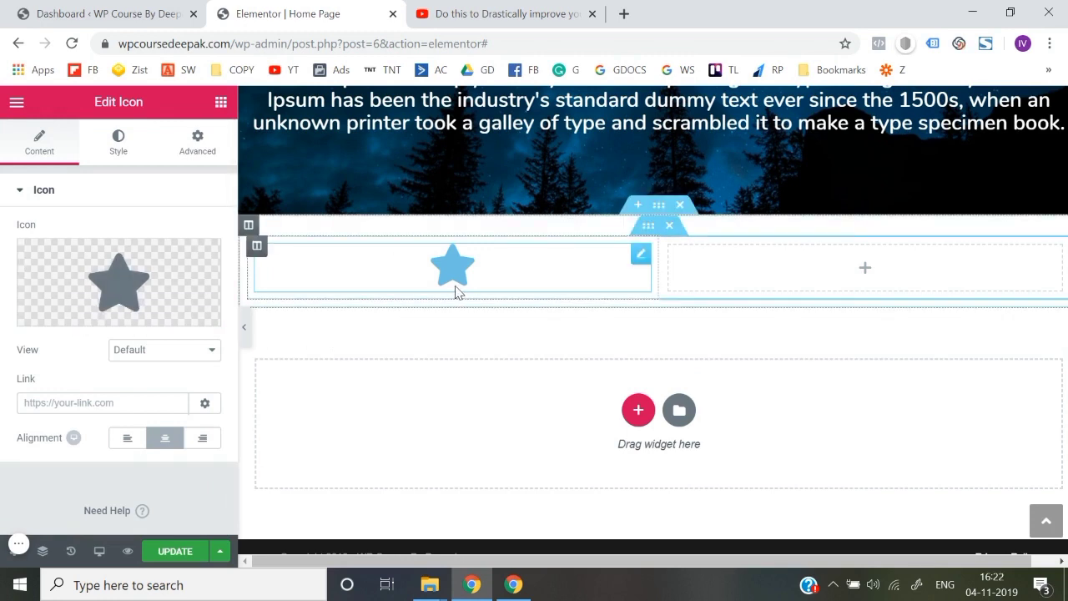
Try another view style for the star icon and set its view to Framed.
mouse_move(81, 322)
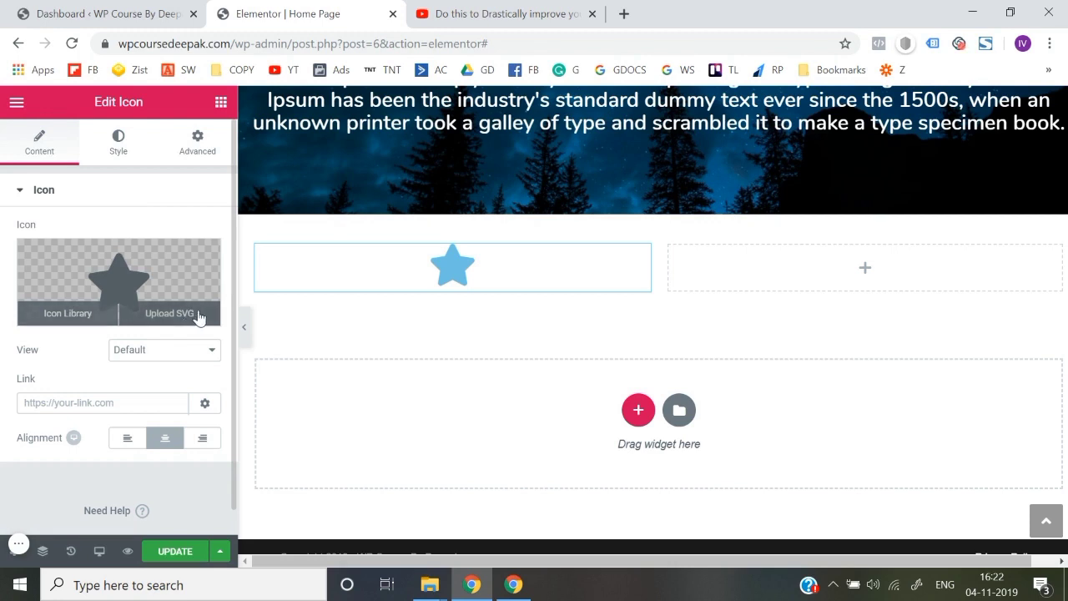
left_click(176, 355)
left_click(175, 377)
left_click(186, 353)
left_click(172, 398)
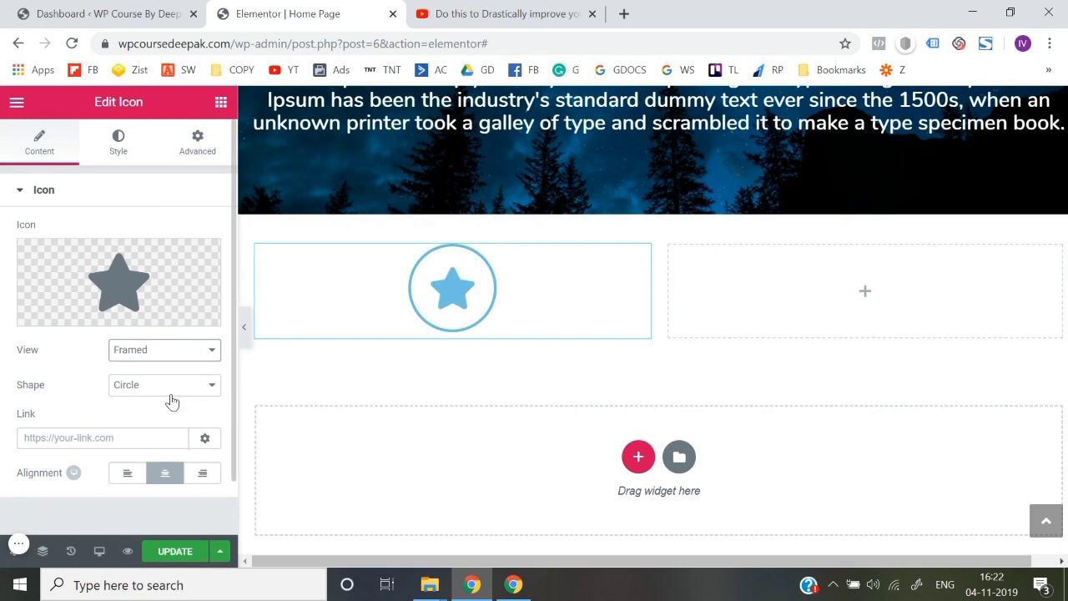
Delete the Icon widget and add an Image Box widget to the first column.
right_click(641, 261)
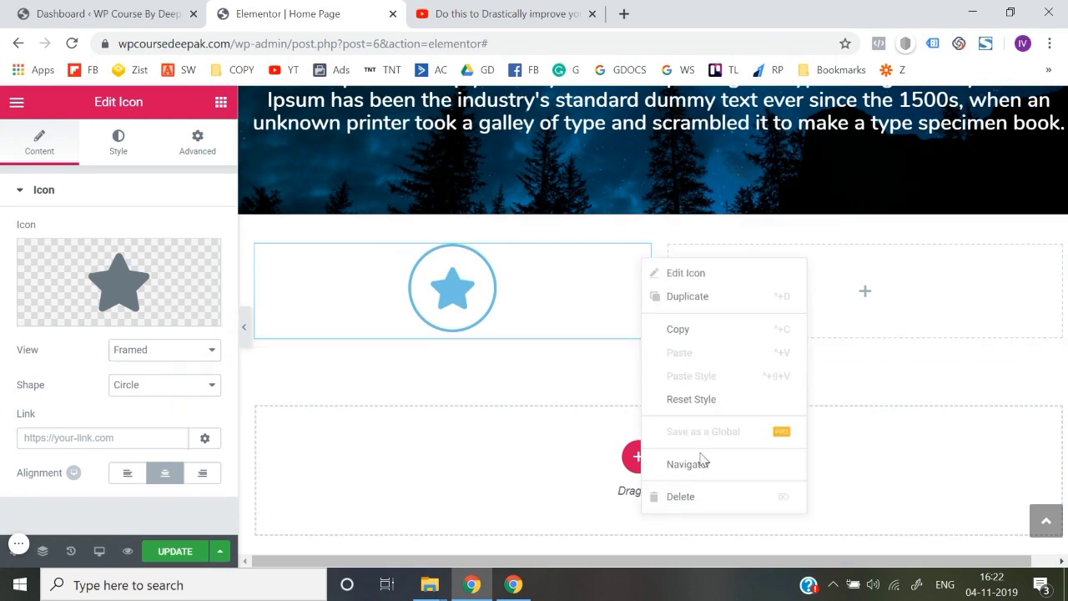
left_click(701, 495)
scroll(136, 263, "down", 5)
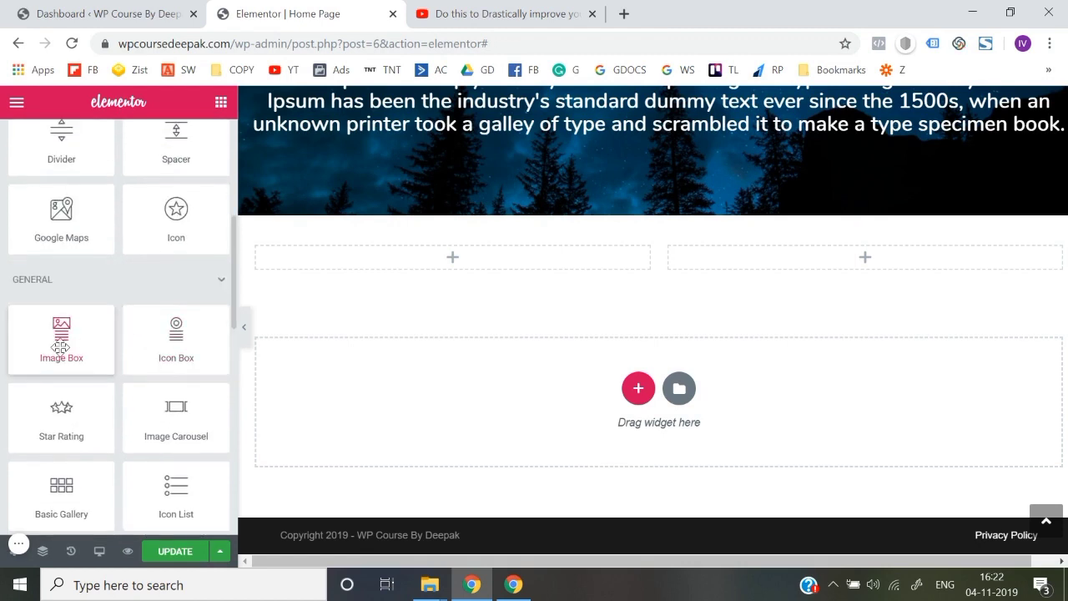
scroll(59, 334, "down", 2)
left_click_drag(60, 232, 397, 249)
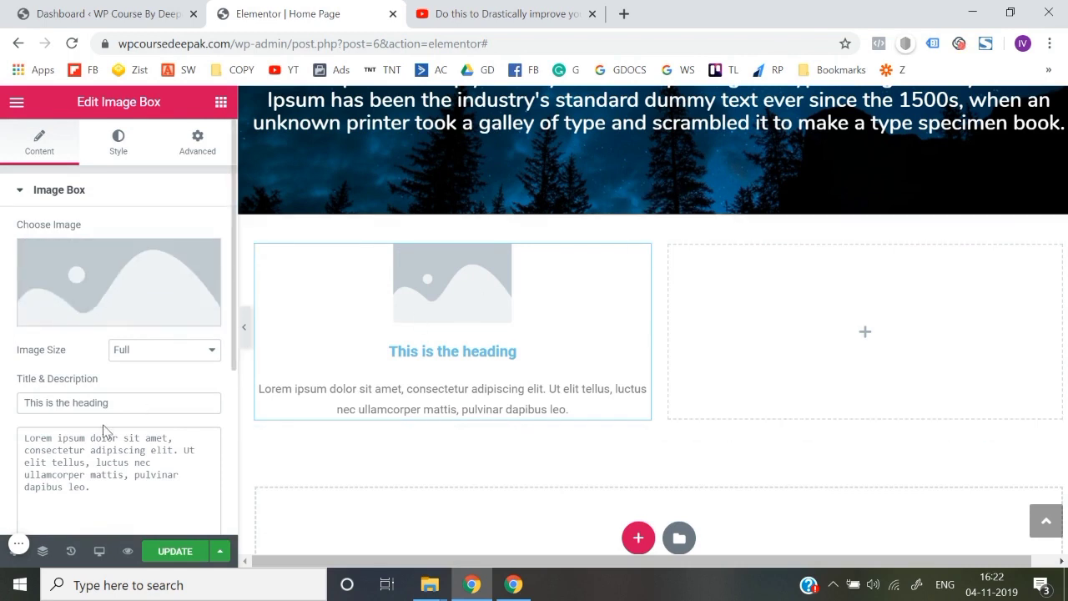
Review the Image Box's content settings and replace its placeholder image with the site logo from the media library.
scroll(109, 422, "down", 2)
scroll(128, 373, "down", 1)
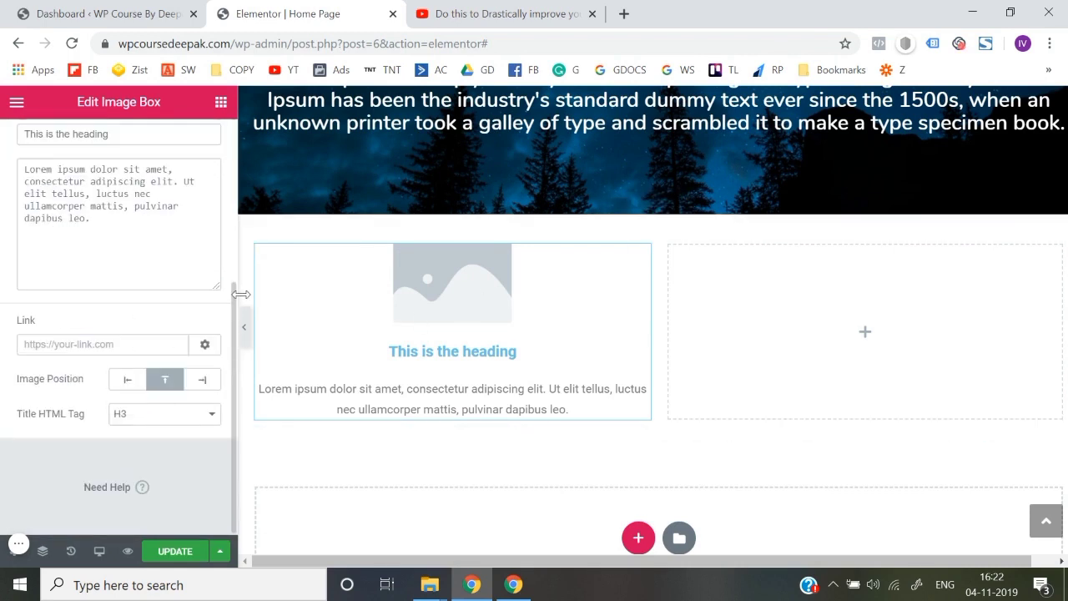
scroll(167, 382, "up", 3)
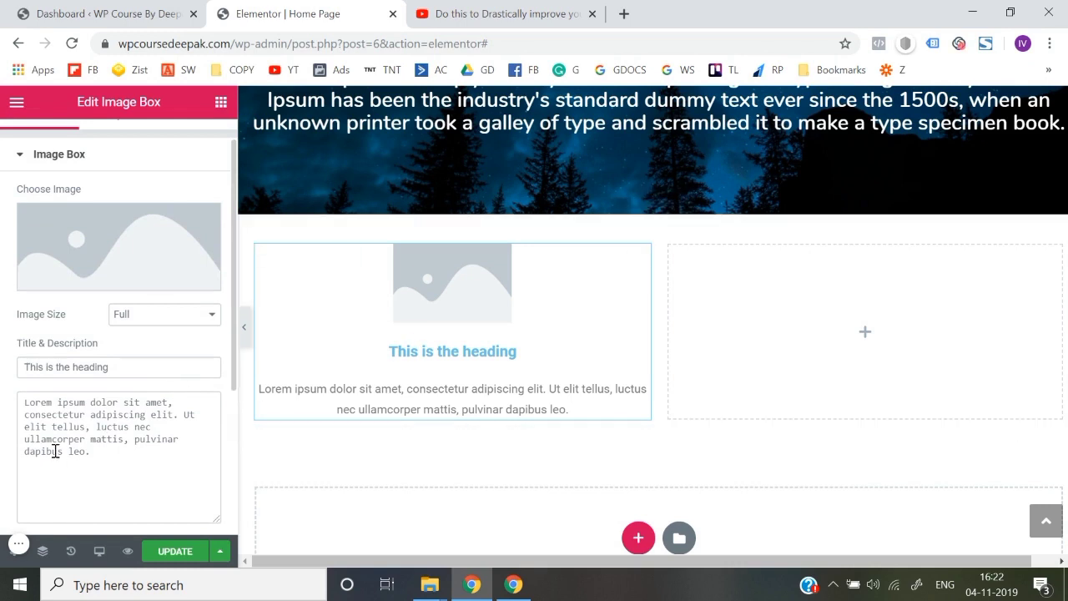
left_click(114, 276)
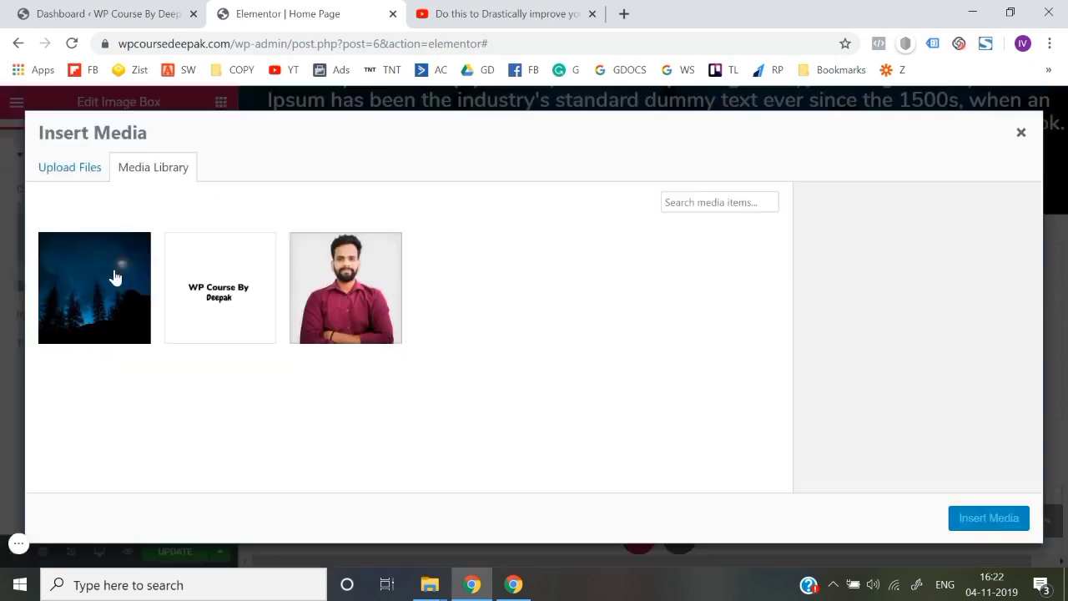
left_click(215, 316)
left_click(970, 520)
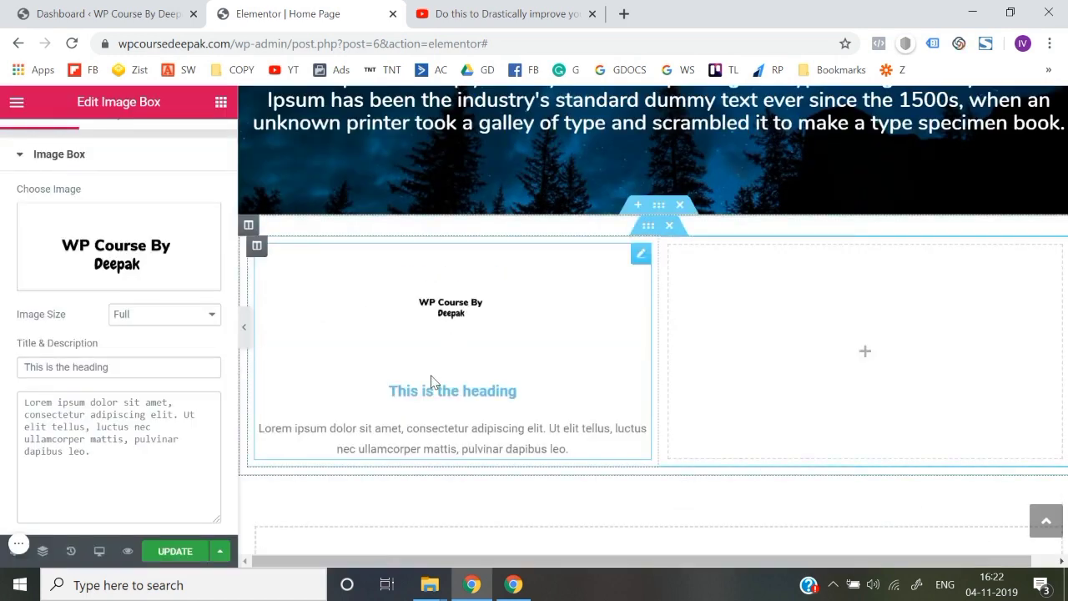
left_click(137, 485)
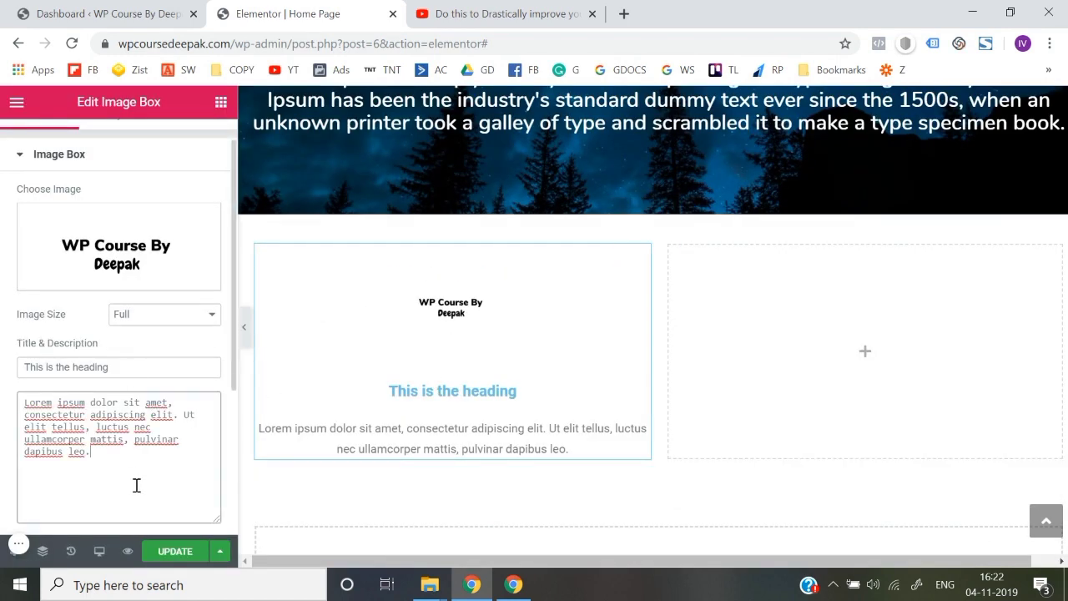
Delete the Image Box widget and add a Star Rating widget to the first column.
right_click(639, 261)
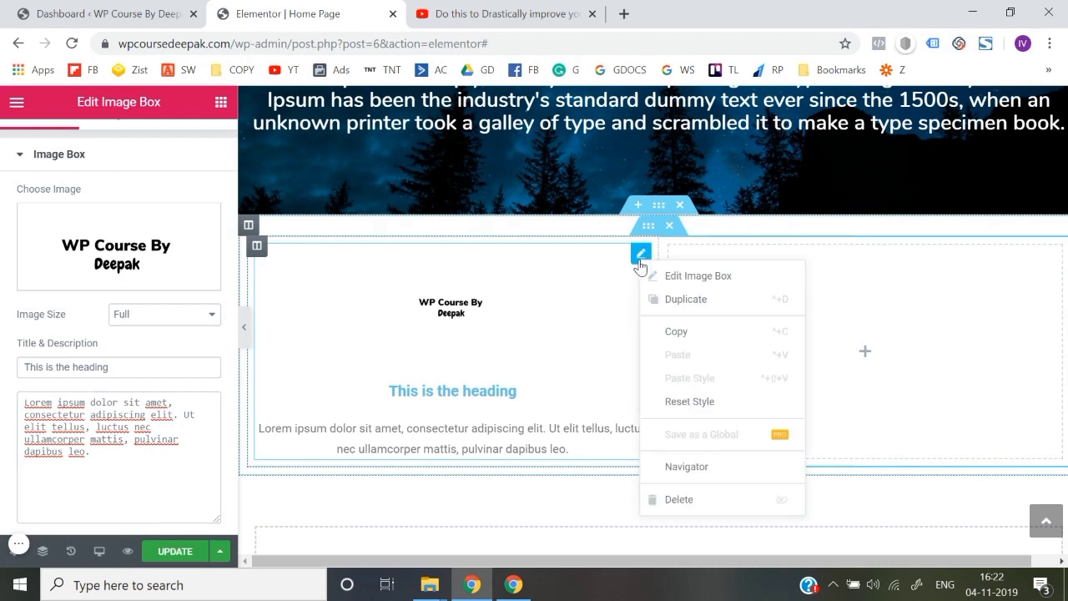
left_click(677, 500)
scroll(167, 351, "down", 5)
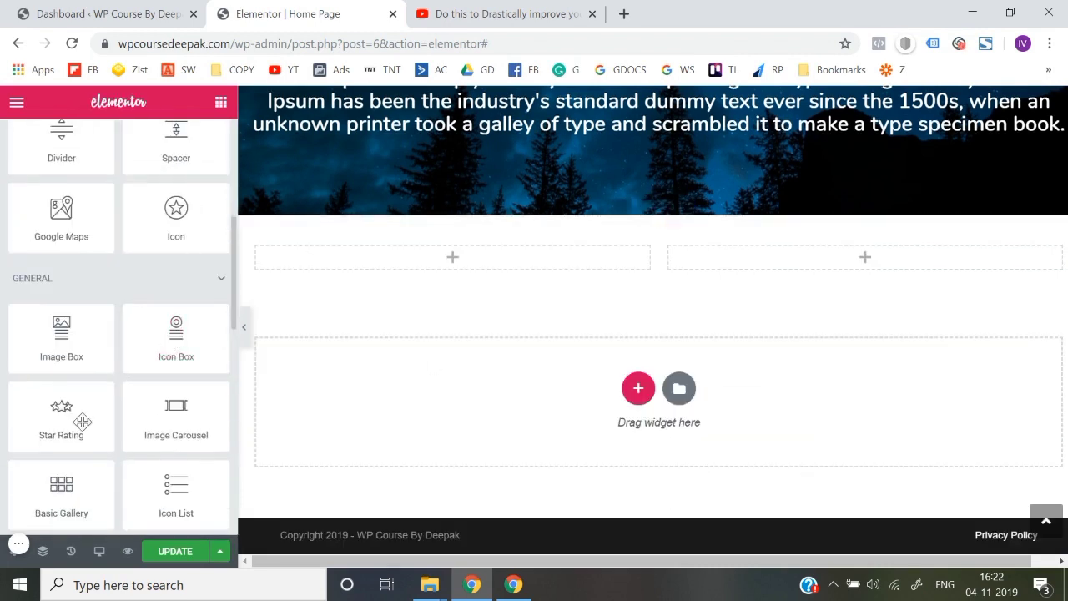
scroll(82, 422, "down", 3)
left_click_drag(50, 237, 406, 265)
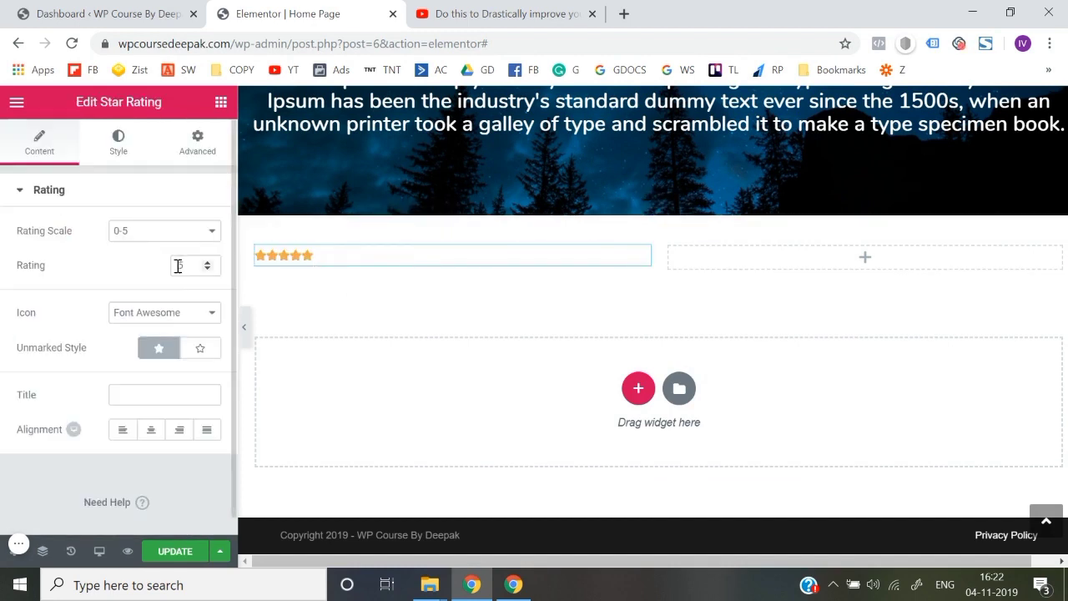
Set the star rating to 4.6, keep the 0-5 rating scale and set the unmarked style to Outline.
left_click(208, 263)
left_click(209, 262)
left_click(210, 268)
left_click(197, 238)
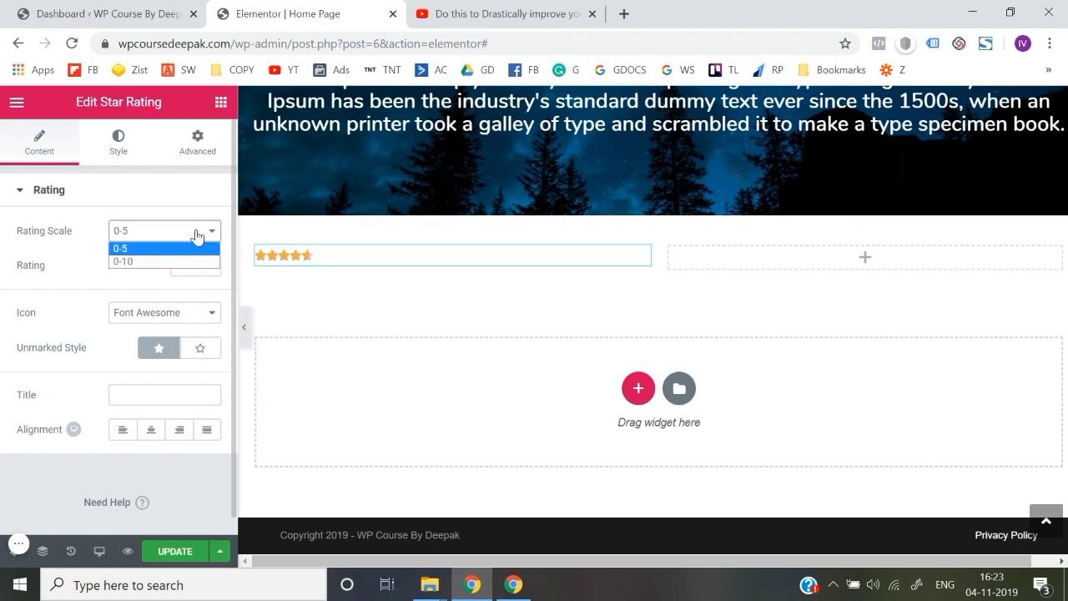
left_click(5, 343)
left_click(206, 352)
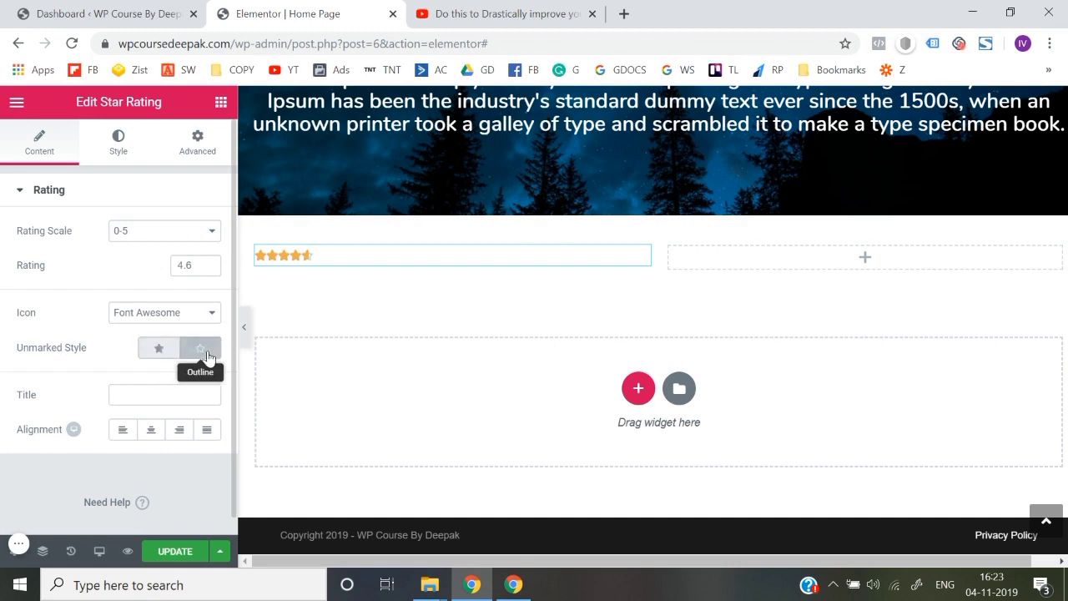
Set the star rating's unmarked style to Solid, then delete the Star Rating widget from the first column.
left_click(158, 349)
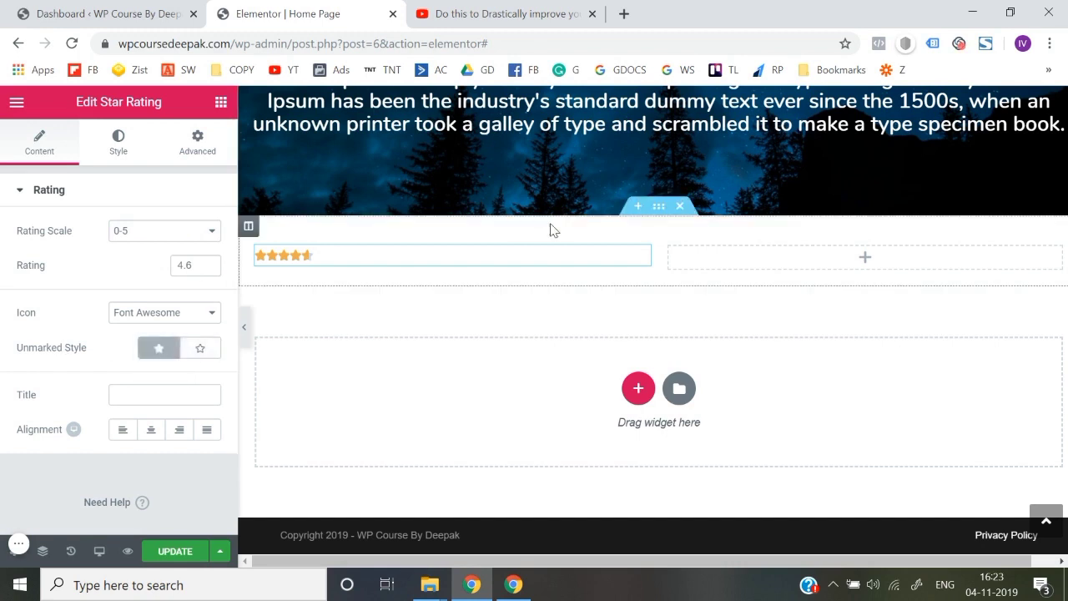
right_click(648, 254)
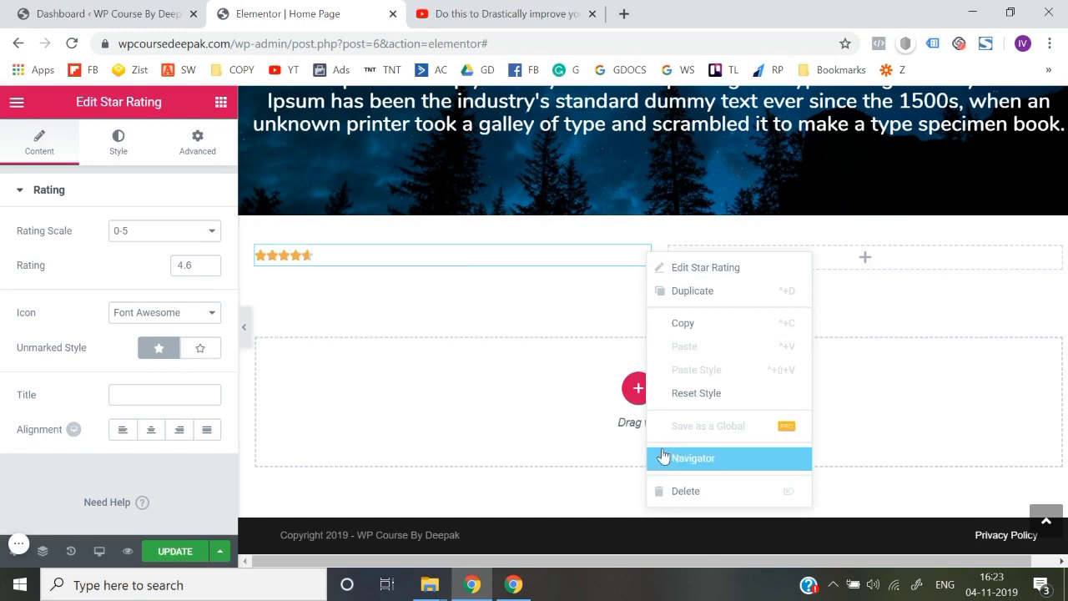
left_click(661, 491)
Add an Image Carousel widget to the first column.
scroll(102, 405, "down", 2)
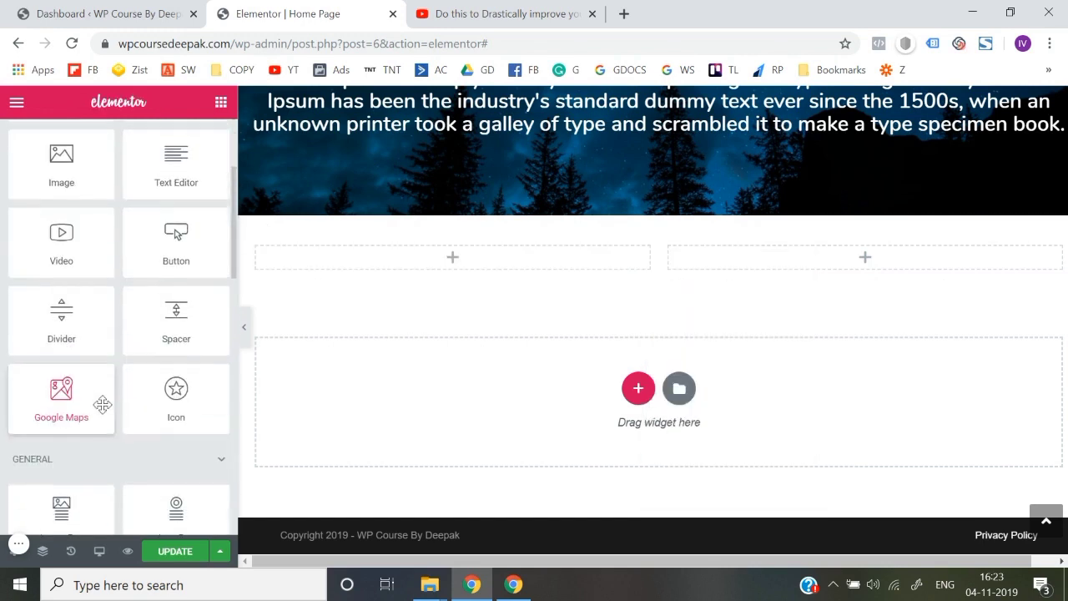
scroll(176, 409, "down", 4)
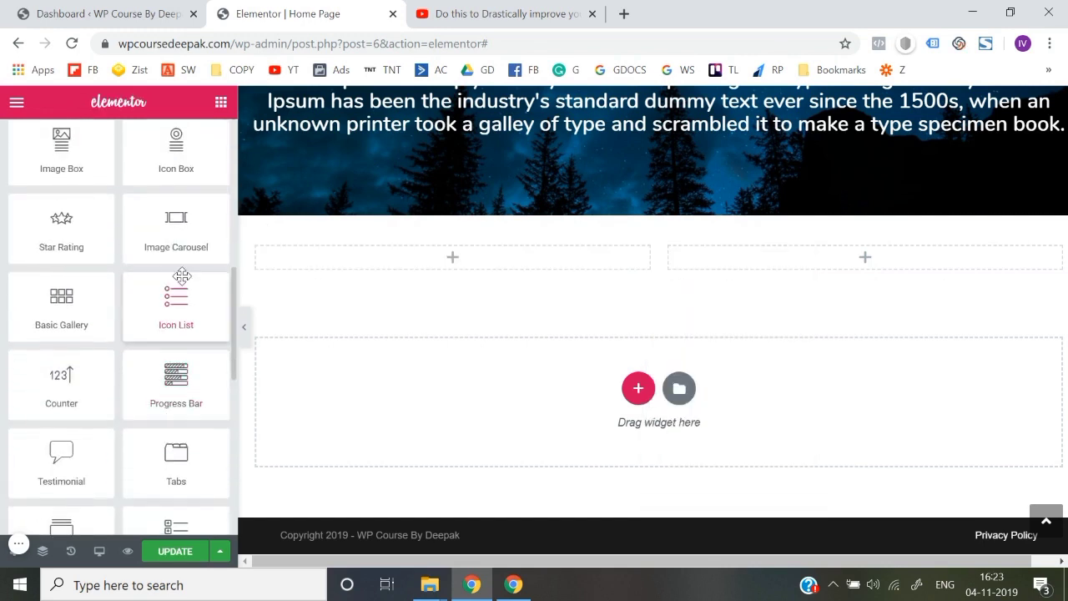
left_click_drag(176, 225, 397, 250)
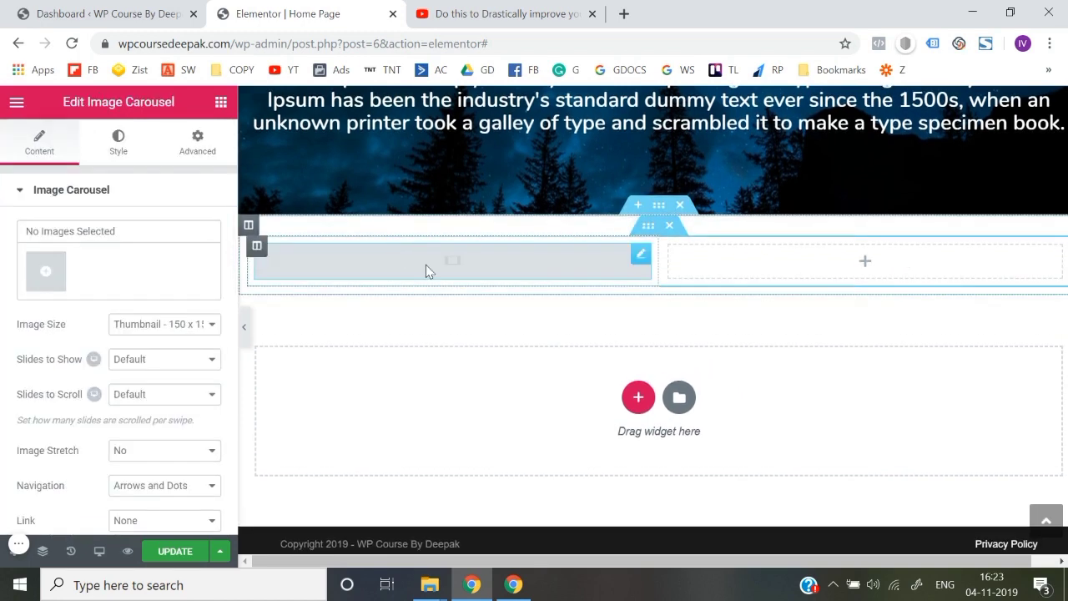
Fill the carousel with a new gallery of the night forest photo, the site logo and the portrait from the media library.
scroll(174, 360, "down", 1)
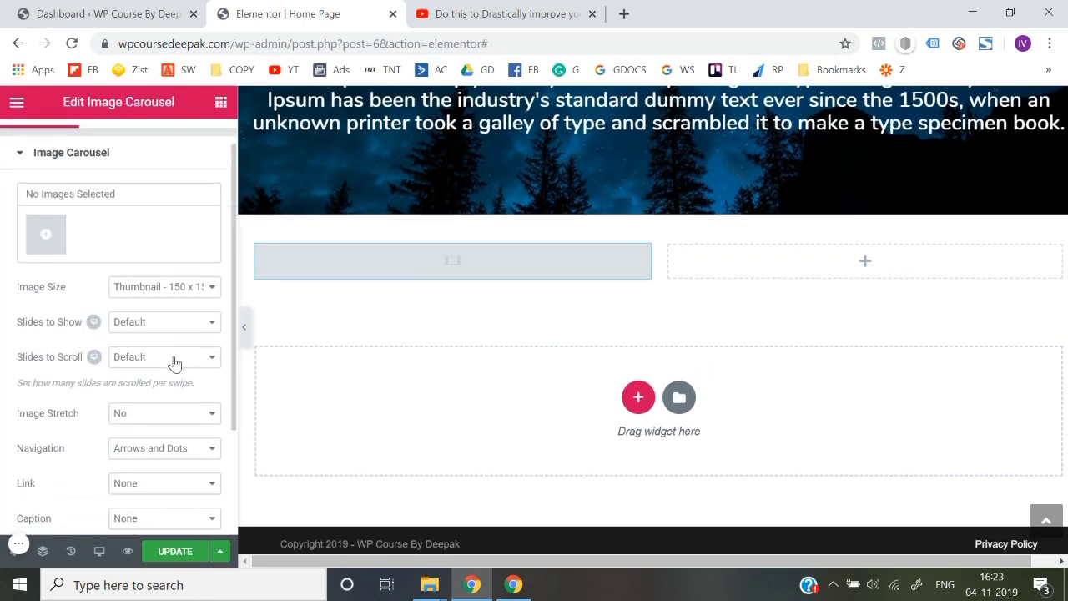
left_click(37, 244)
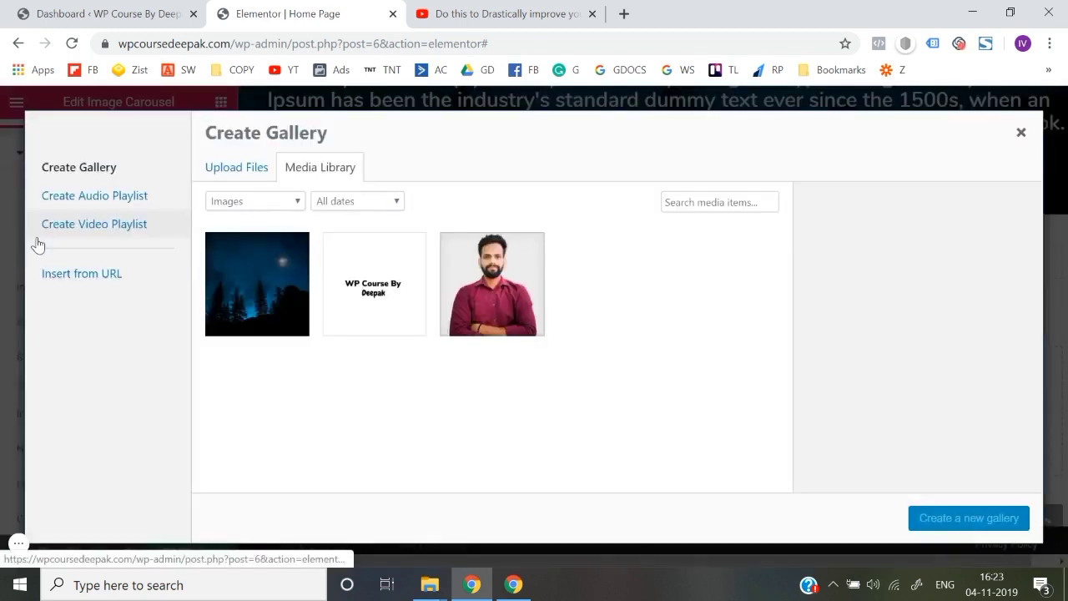
left_click(269, 292)
left_click(369, 303)
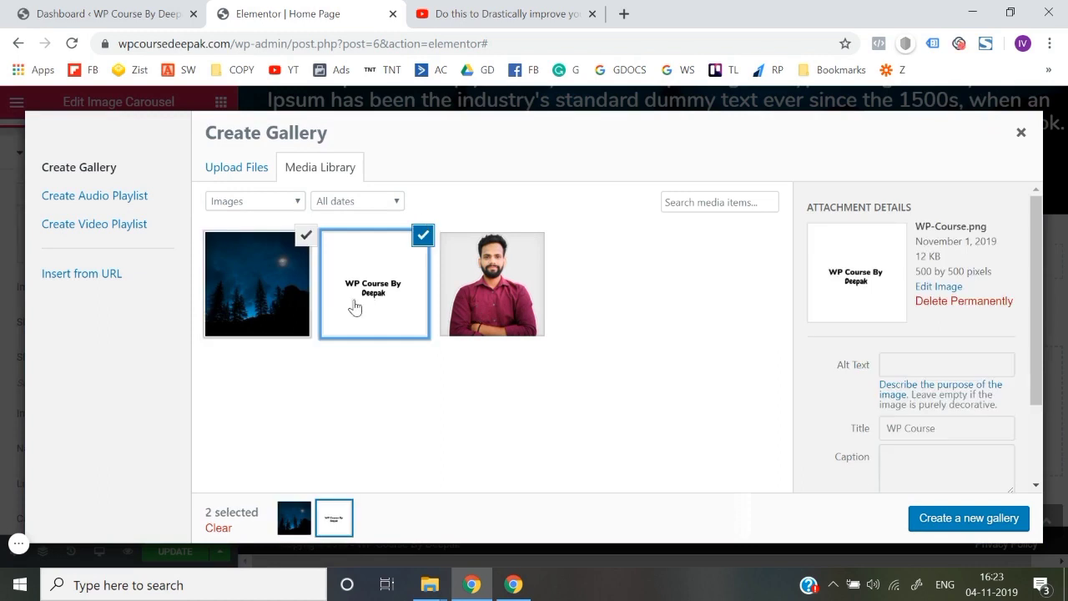
left_click(290, 299)
left_click(376, 306)
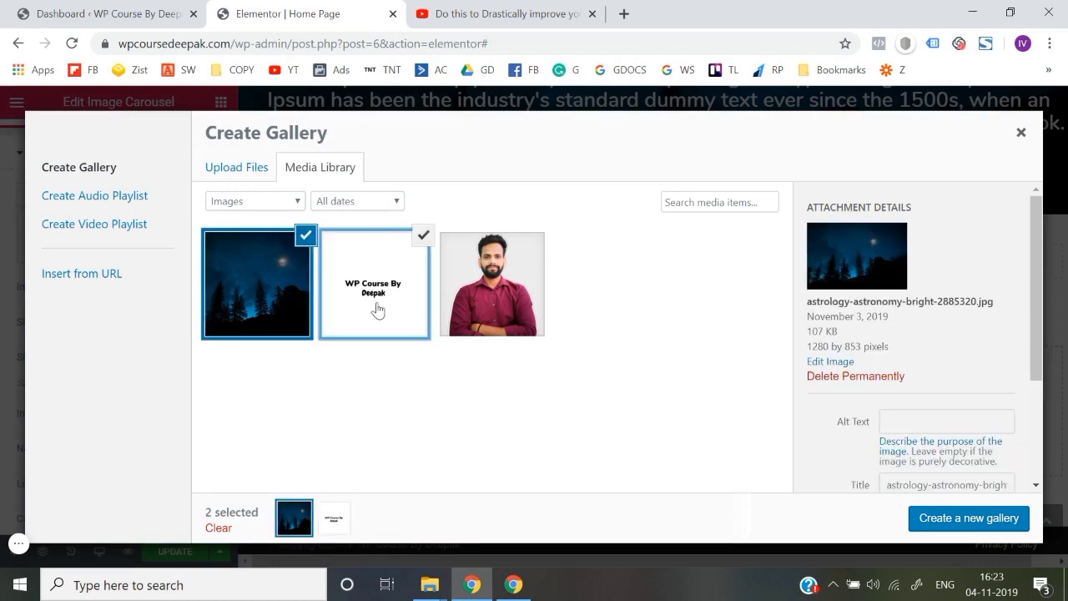
left_click(530, 316)
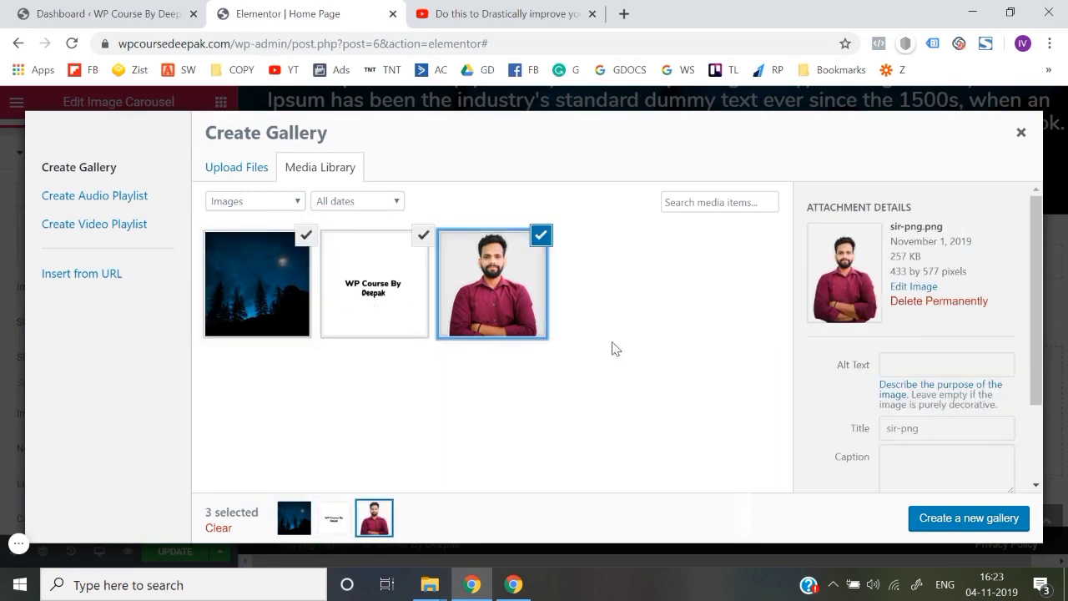
left_click(980, 526)
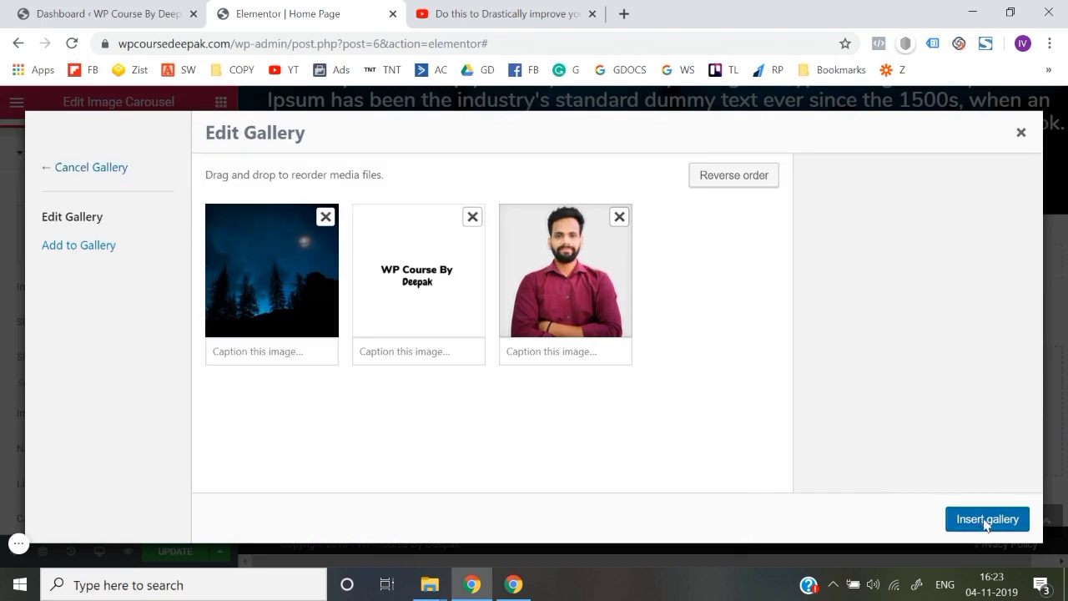
left_click(986, 521)
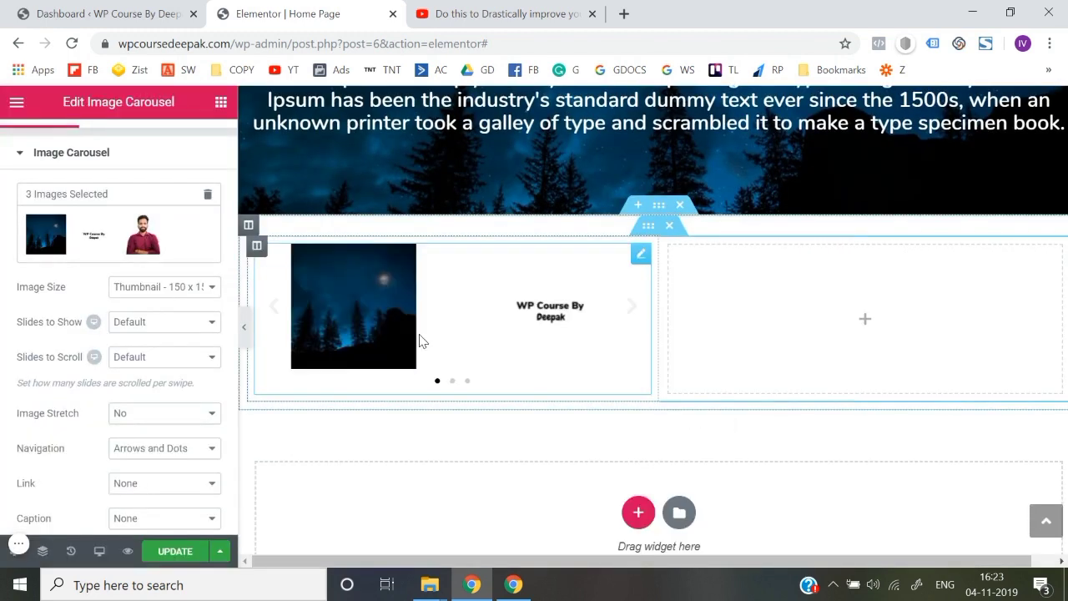
Browse the carousel's slides forward and back, and set Slides to Show to 3.
left_click(627, 318)
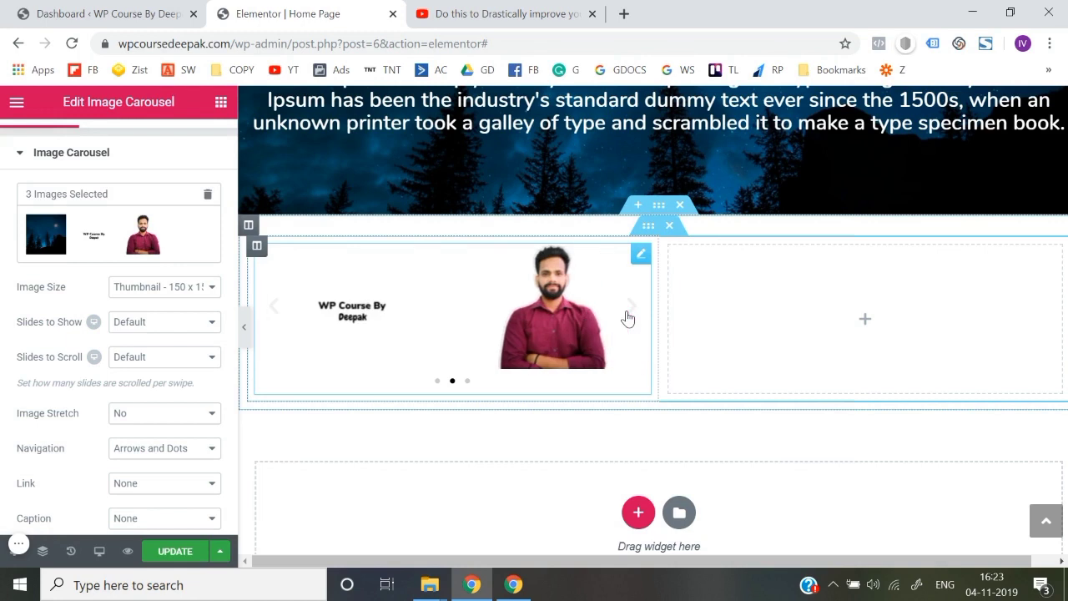
left_click(627, 317)
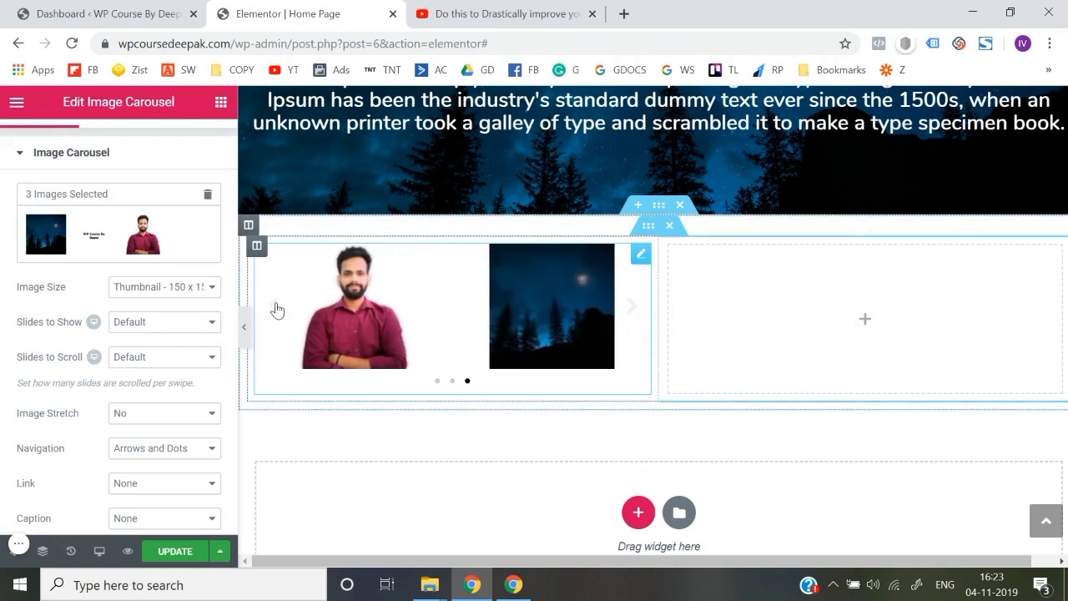
left_click(276, 308)
left_click(129, 326)
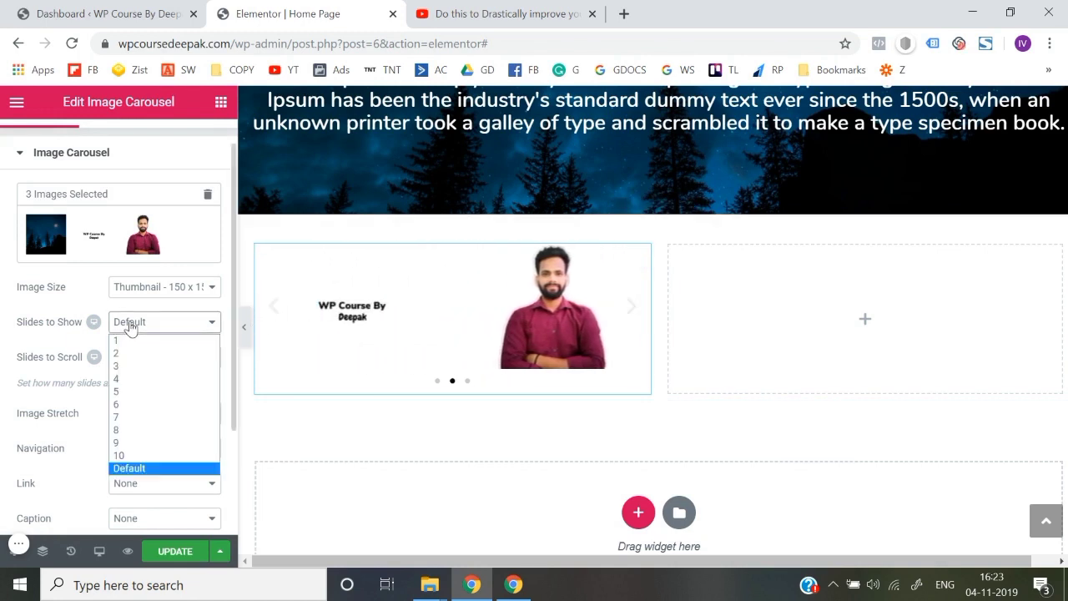
left_click(147, 367)
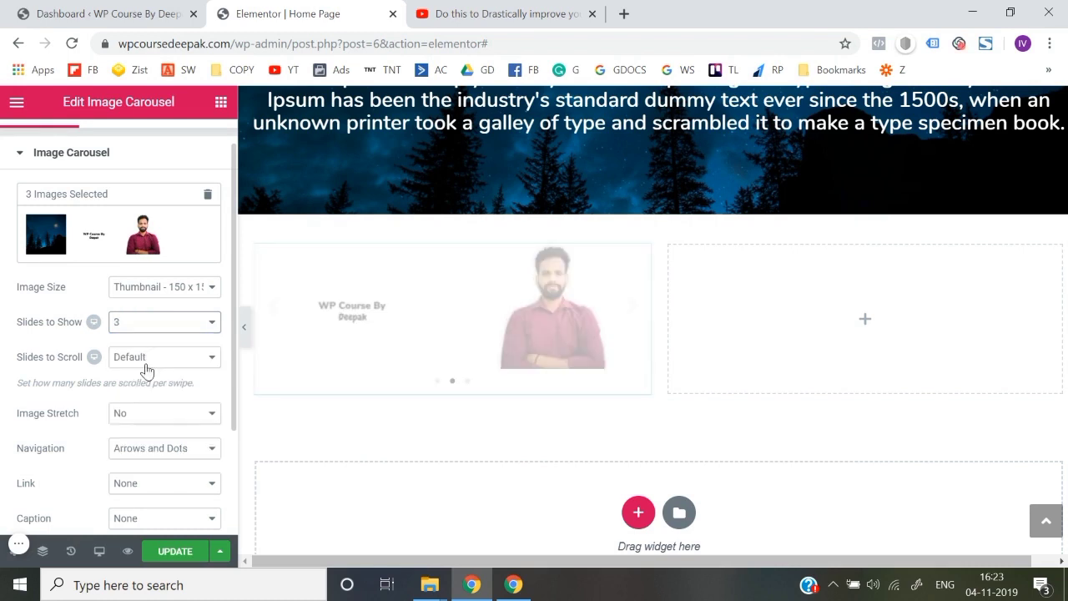
Set the carousel's Slides to Show to 1 and advance to the next slide.
left_click(166, 325)
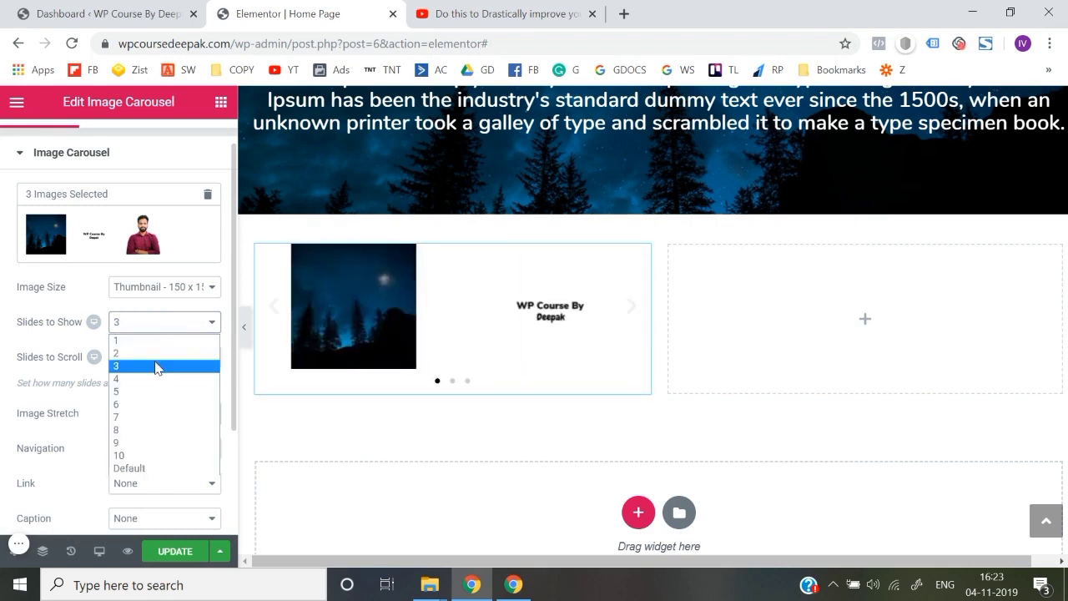
left_click(163, 342)
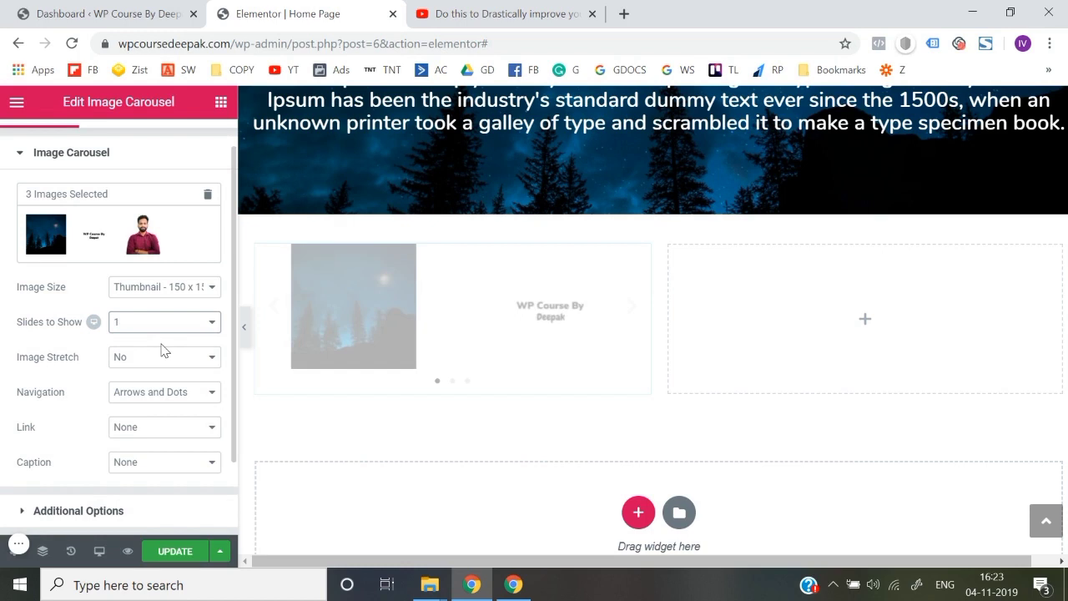
left_click(633, 313)
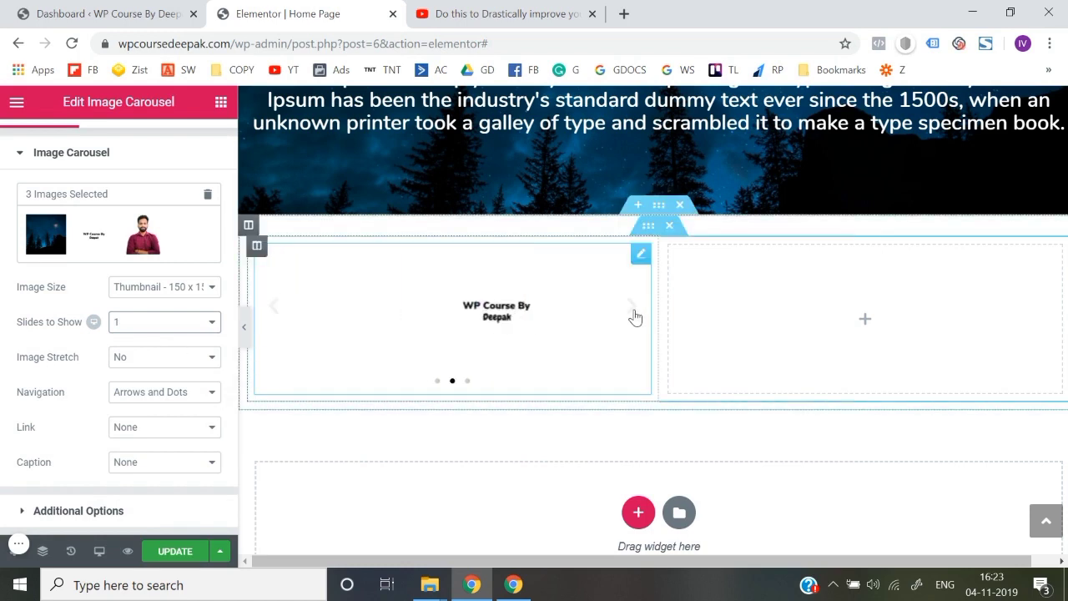
scroll(201, 374, "down", 1)
scroll(198, 376, "up", 2)
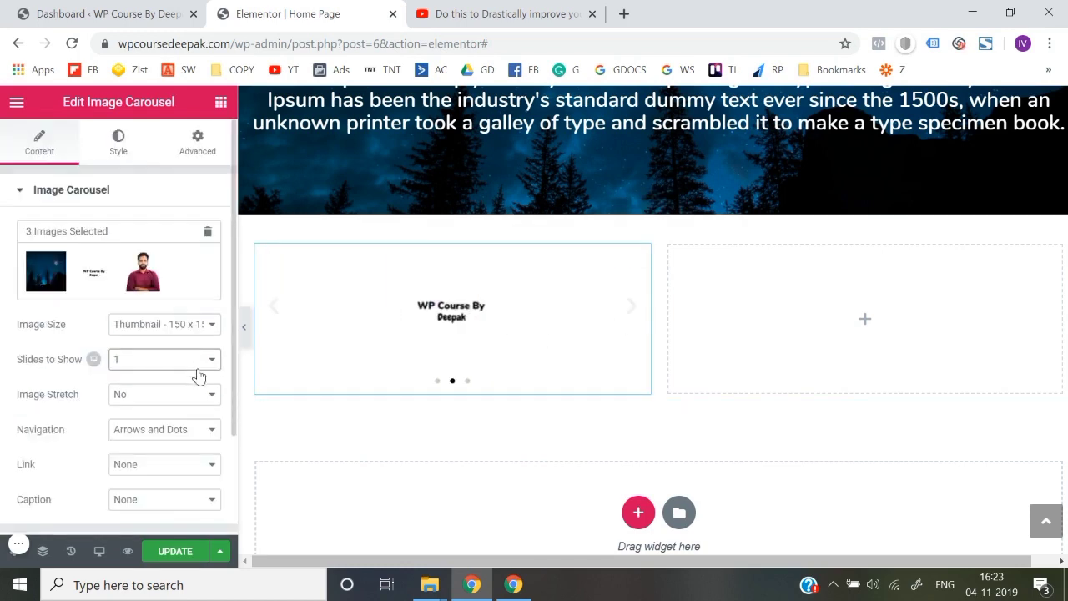
Delete the Image Carousel widget and add a Basic Gallery widget to the first column.
left_click(221, 102)
right_click(641, 257)
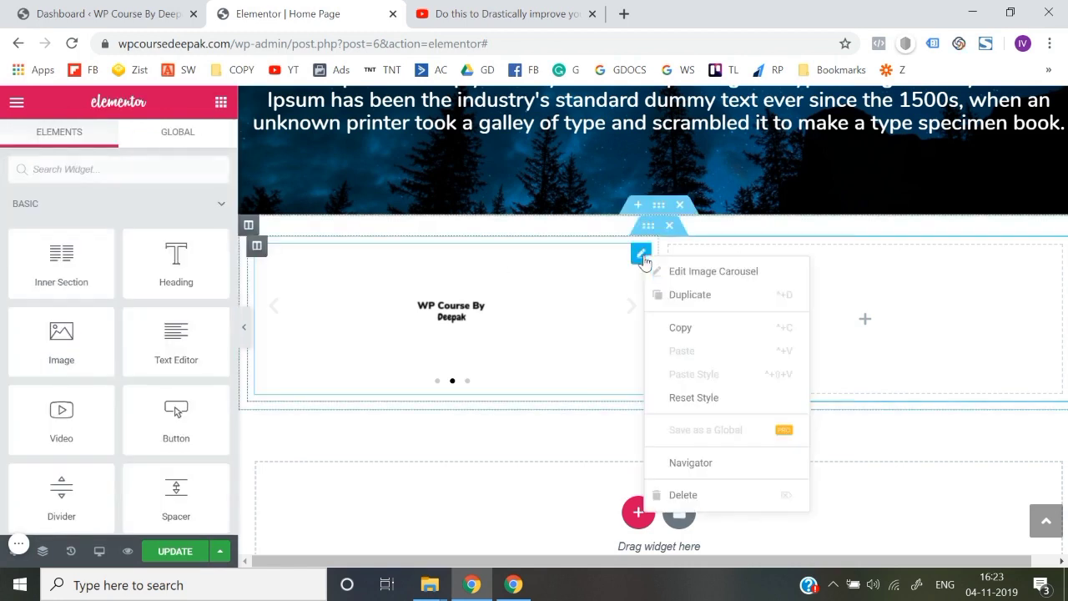
left_click(693, 493)
scroll(85, 464, "down", 5)
scroll(84, 465, "down", 3)
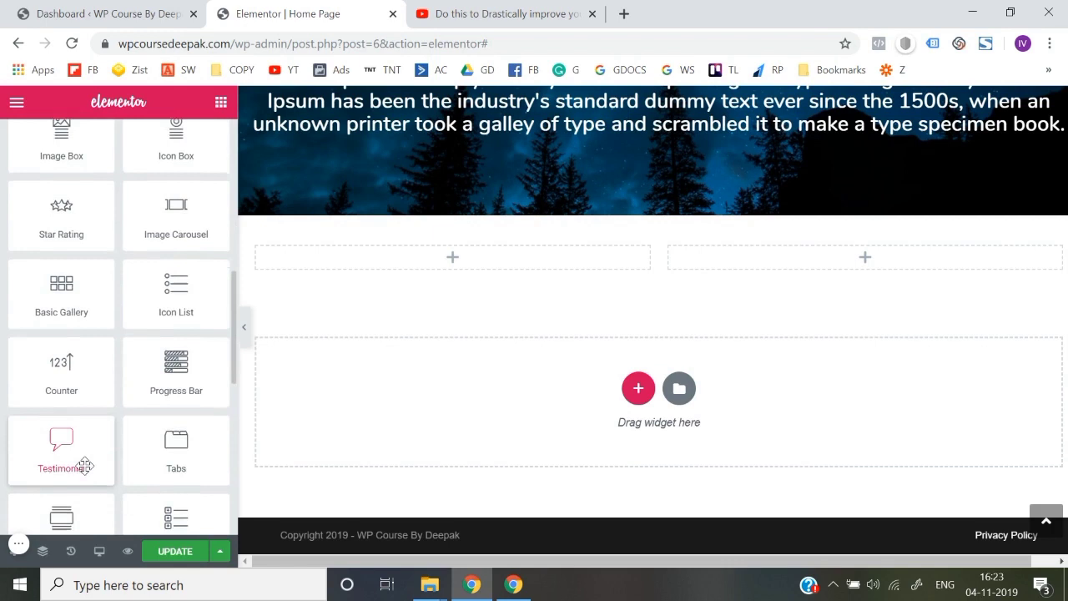
scroll(84, 465, "up", 2)
scroll(113, 409, "down", 2)
left_click_drag(70, 274, 464, 254)
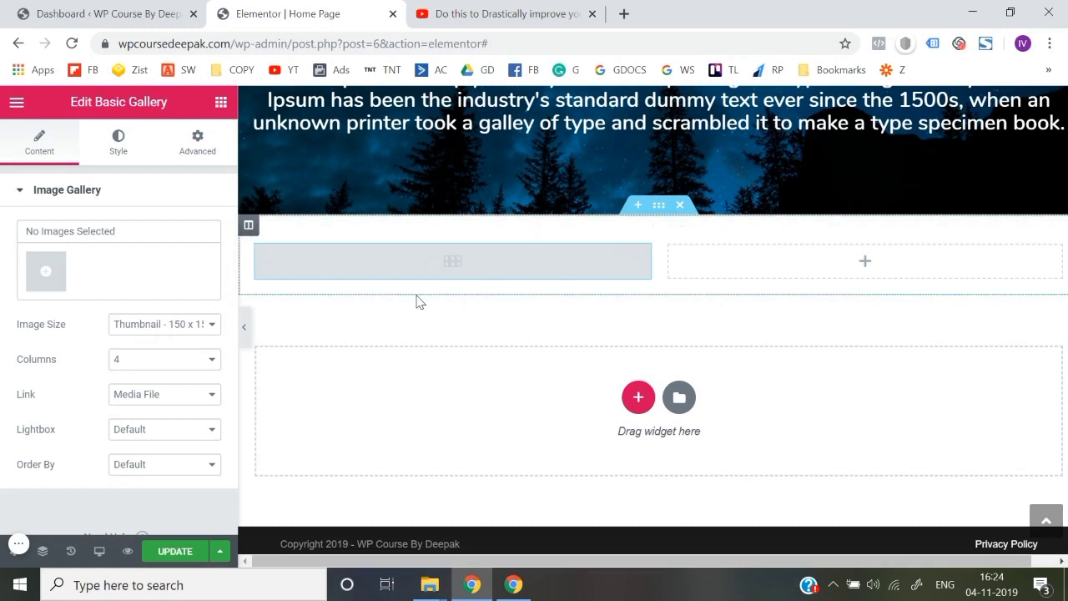
Delete the Basic Gallery widget and add an Icon List widget to the first column.
right_click(642, 267)
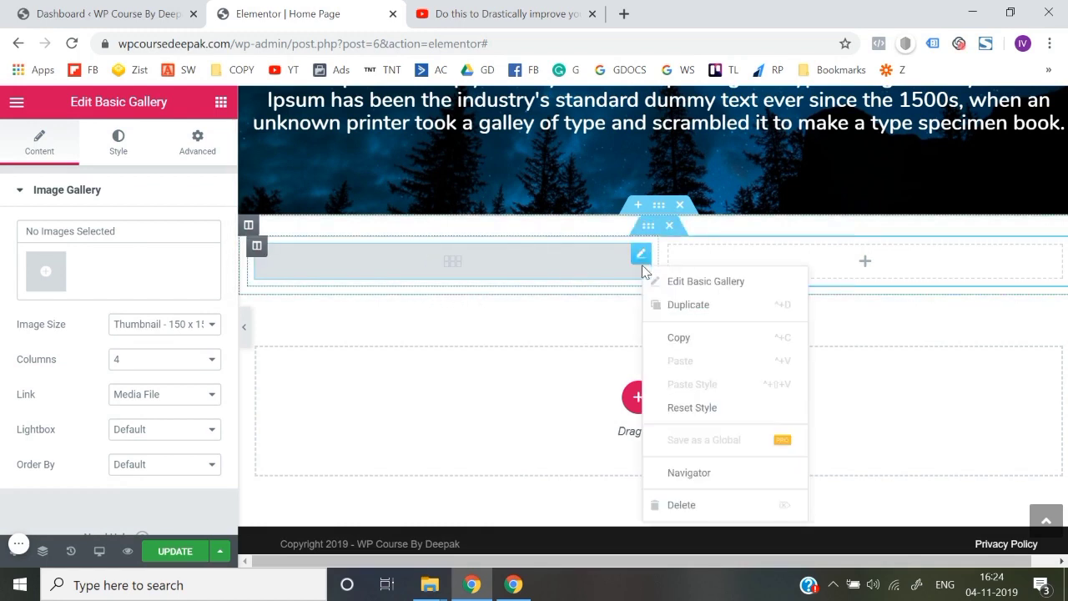
left_click(681, 505)
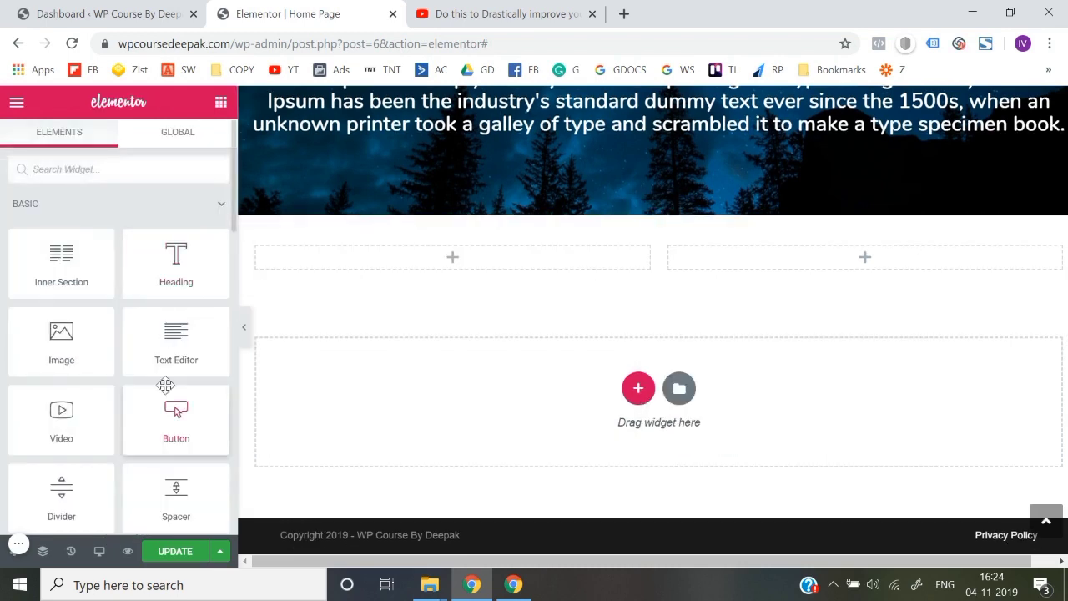
scroll(165, 384, "down", 5)
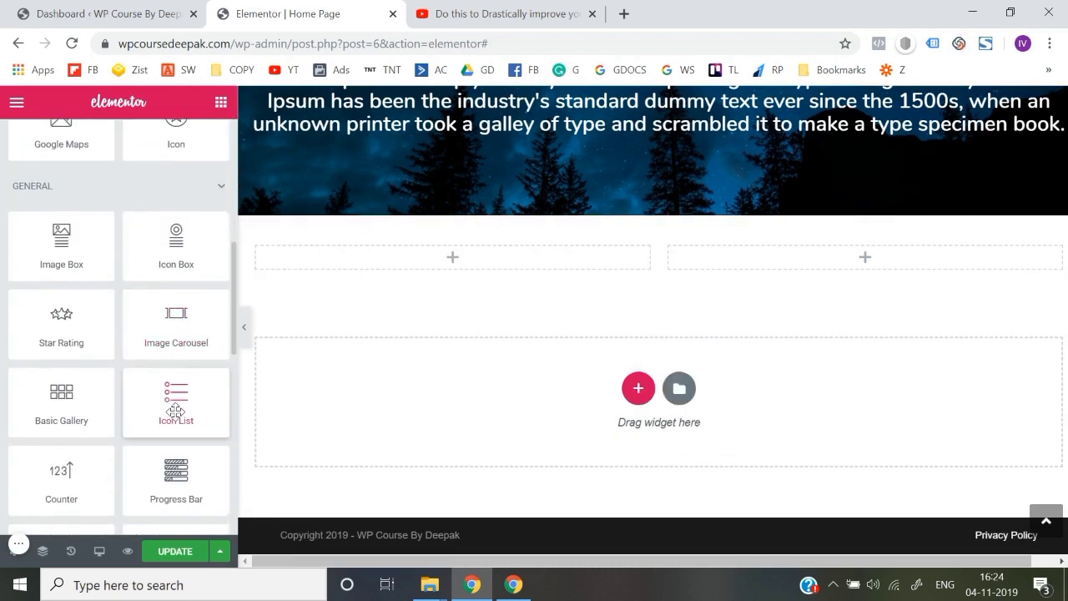
scroll(175, 411, "down", 1)
left_click_drag(182, 334, 436, 261)
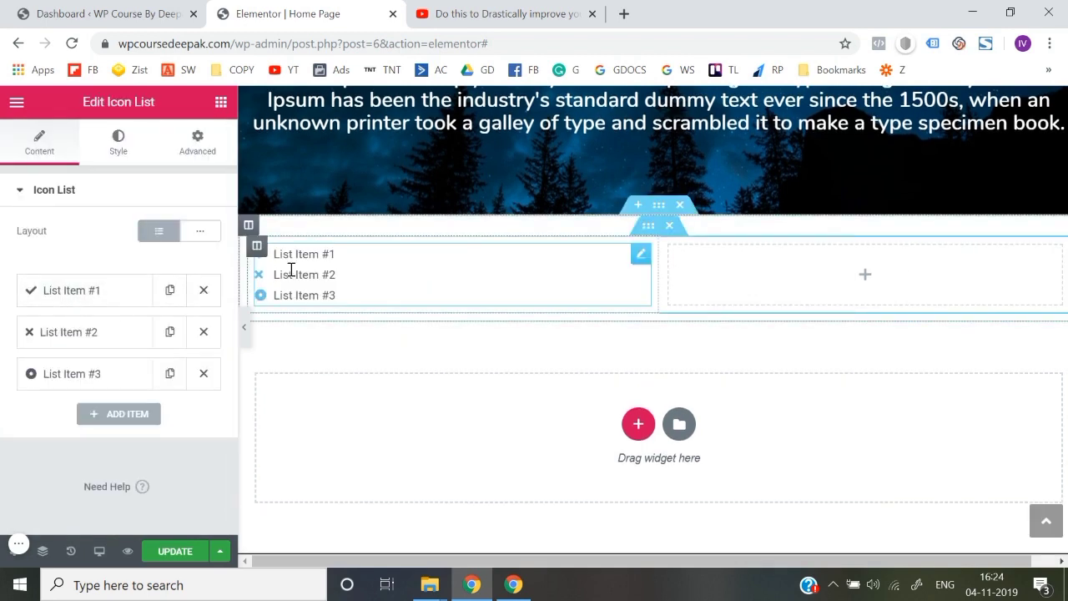
Change the first list item's text to "djahsdj" and review its icon and link settings.
left_click(100, 303)
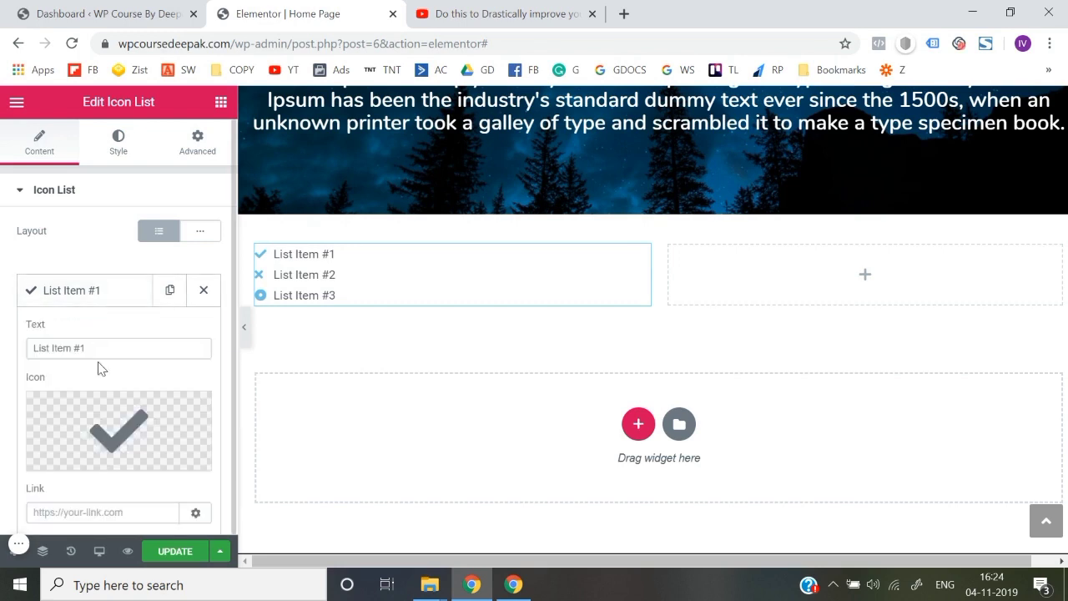
left_click(112, 344)
key("ctrl+a")
type("djahsdj")
scroll(111, 351, "down", 2)
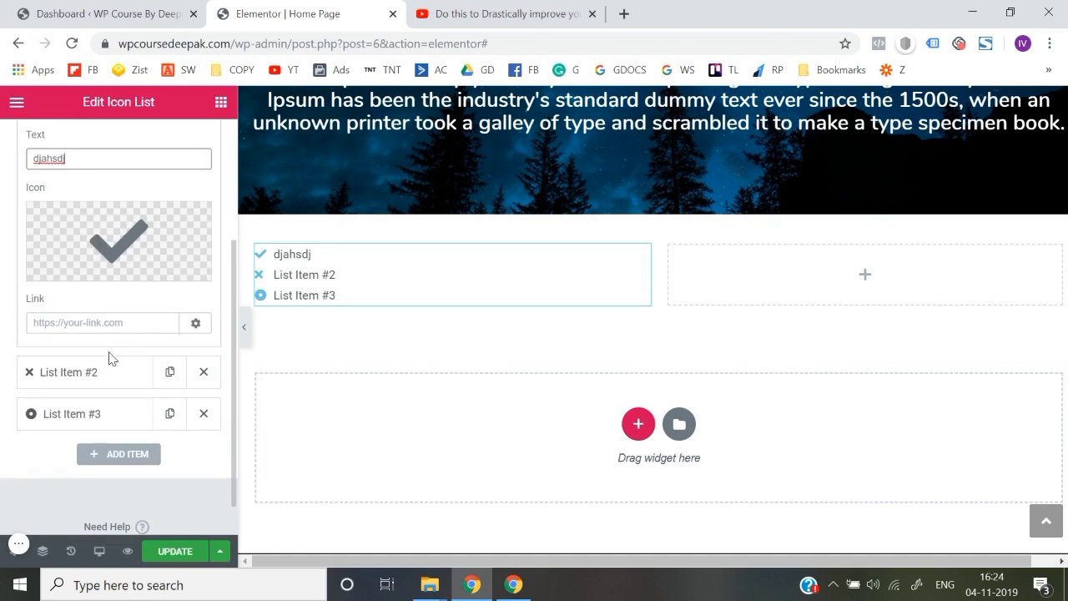
left_click(98, 325)
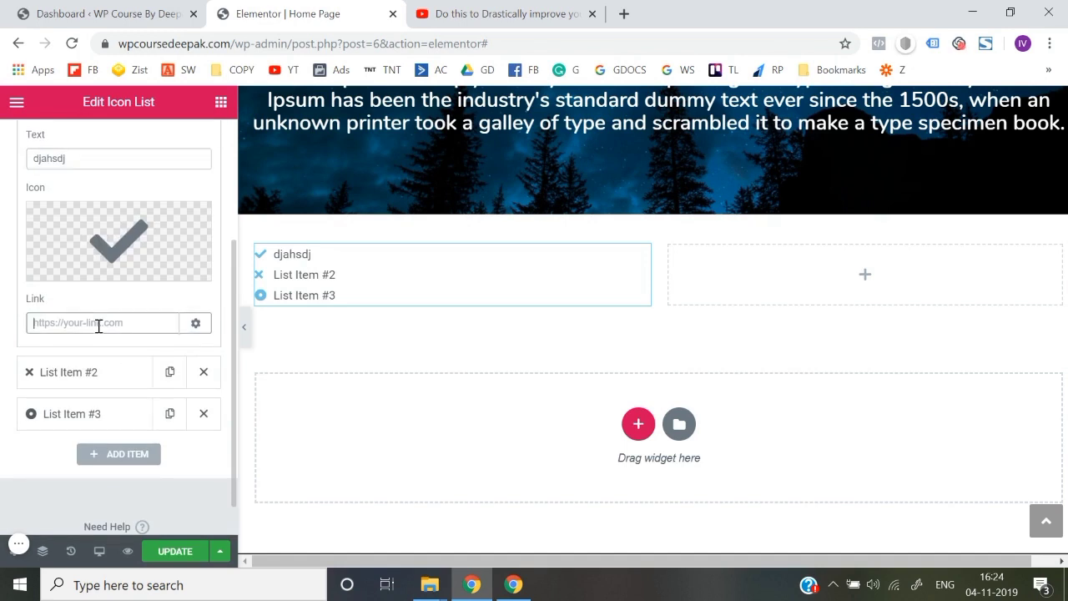
Compare the Icon List's two layouts and set the layout to Inline.
scroll(99, 326, "up", 2)
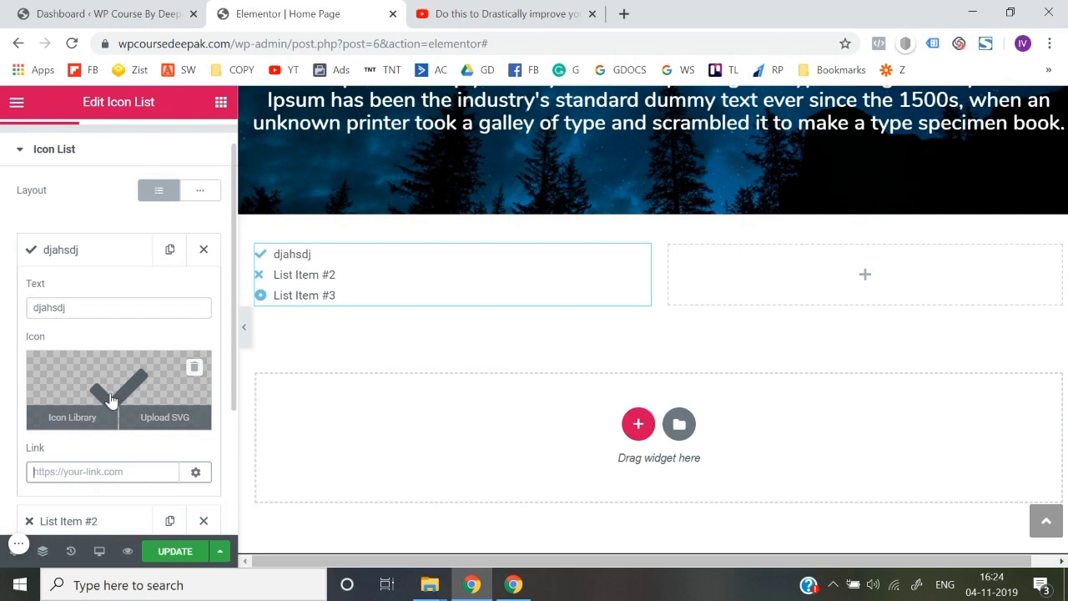
left_click(210, 193)
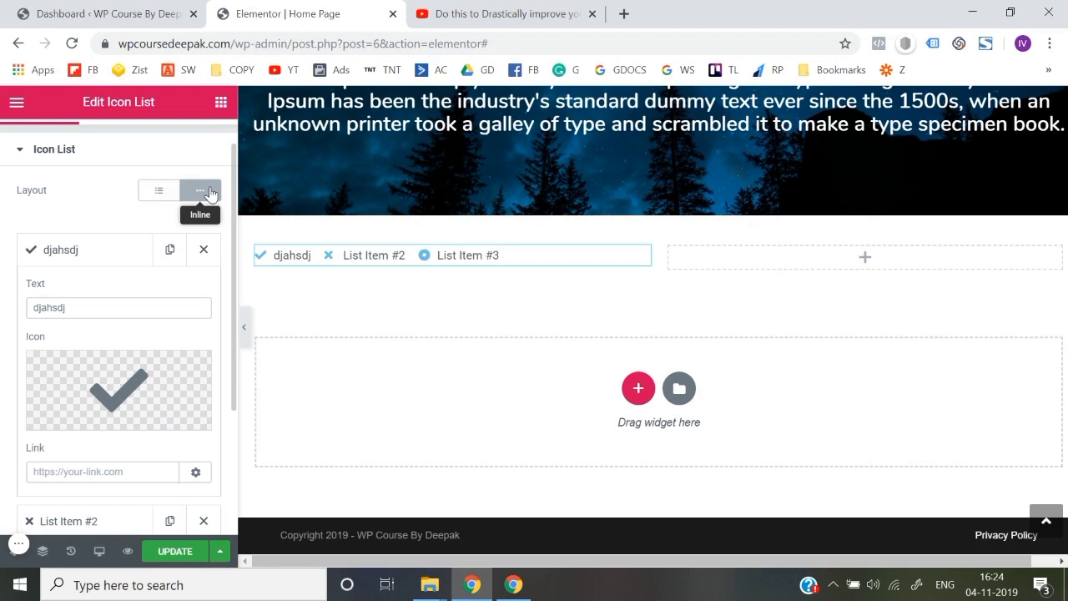
left_click(153, 192)
left_click(219, 191)
Add a fourth item to the icon list, leaving its default text and an empty link.
scroll(219, 191, "down", 2)
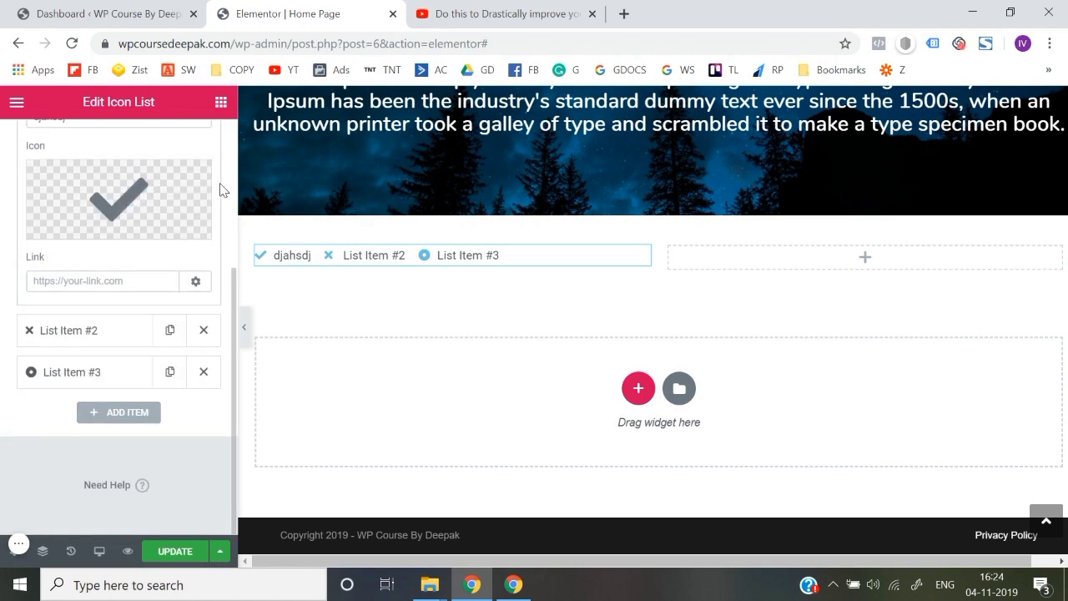
left_click(106, 412)
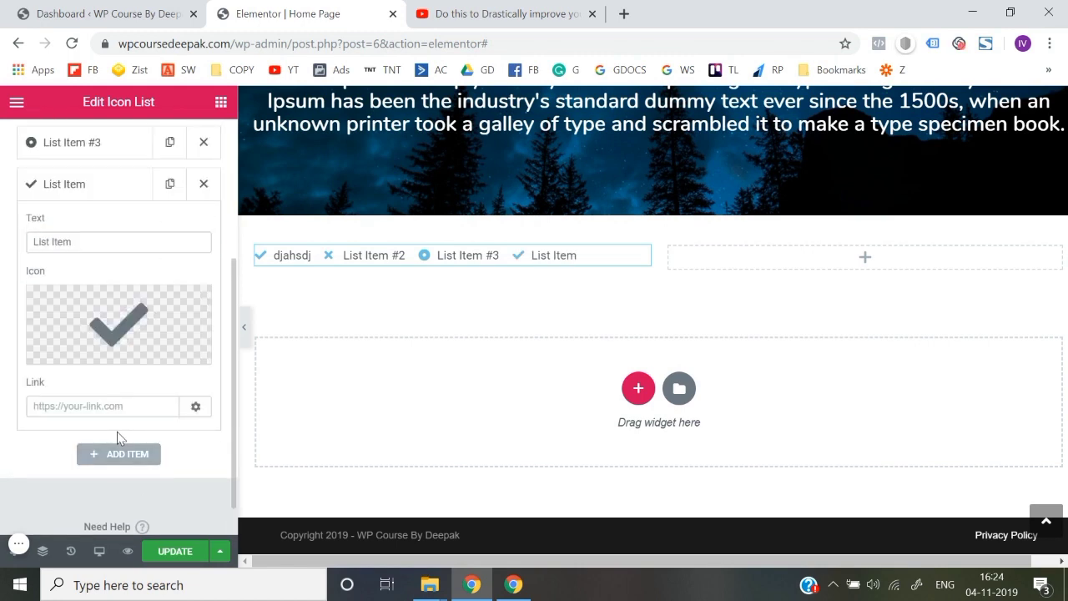
left_click(64, 405)
scroll(52, 394, "up", 3)
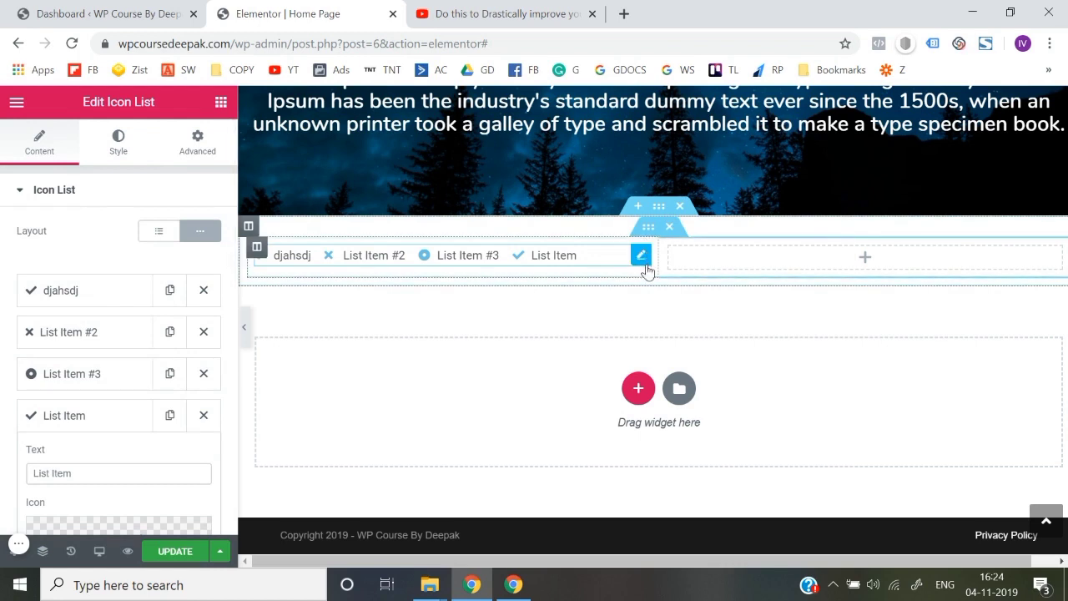
Delete the Icon List widget and add a Counter widget to the first column.
right_click(648, 265)
left_click(683, 499)
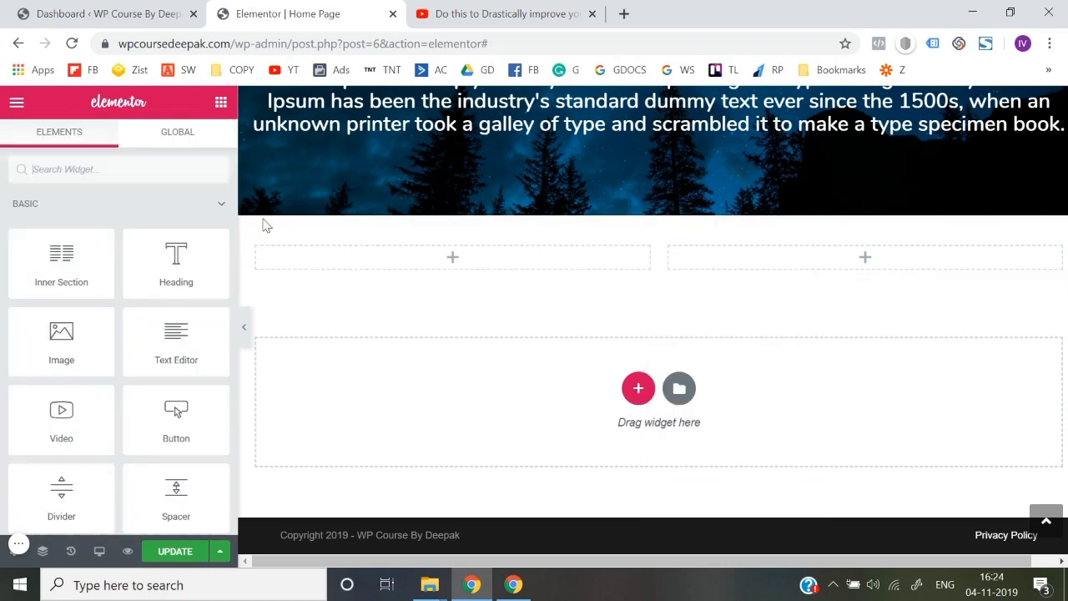
scroll(134, 368, "down", 5)
scroll(133, 367, "down", 1)
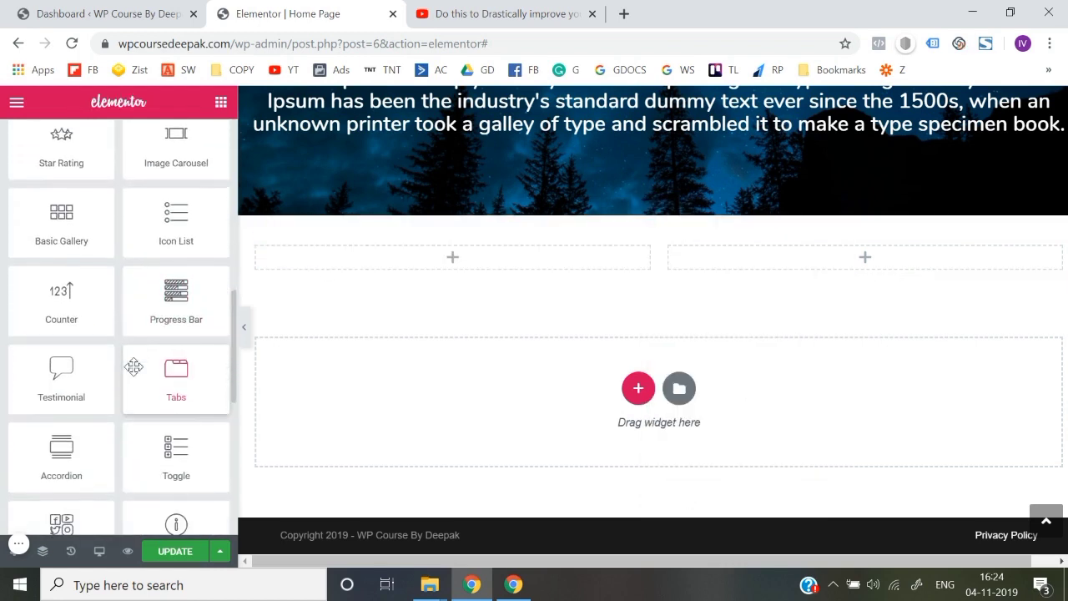
left_click_drag(73, 307, 429, 264)
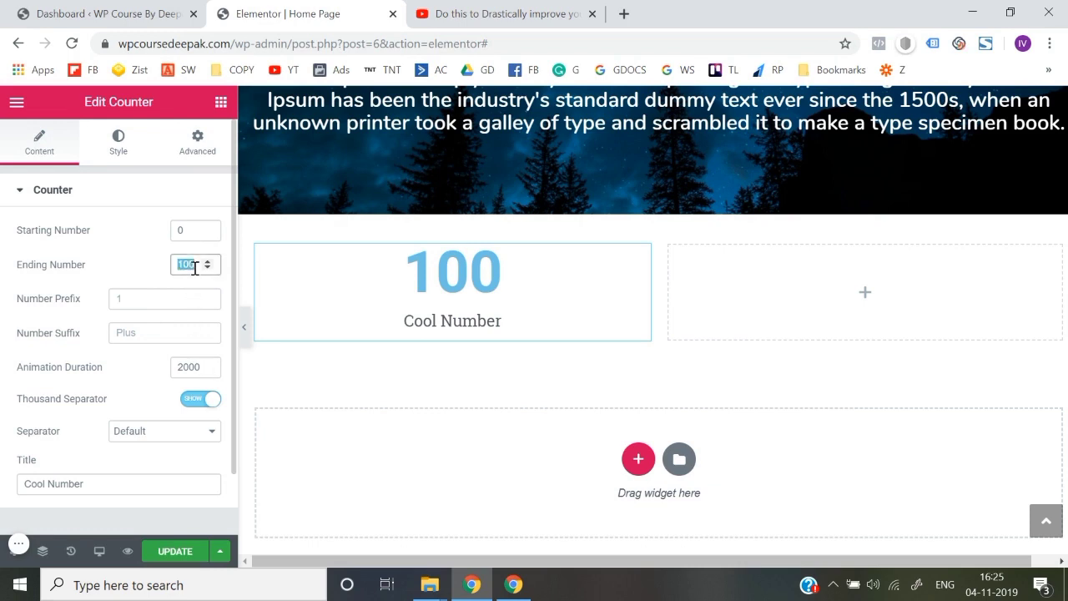
Set the counter's ending number to 5000 and its animation duration to 400.
type("5000")
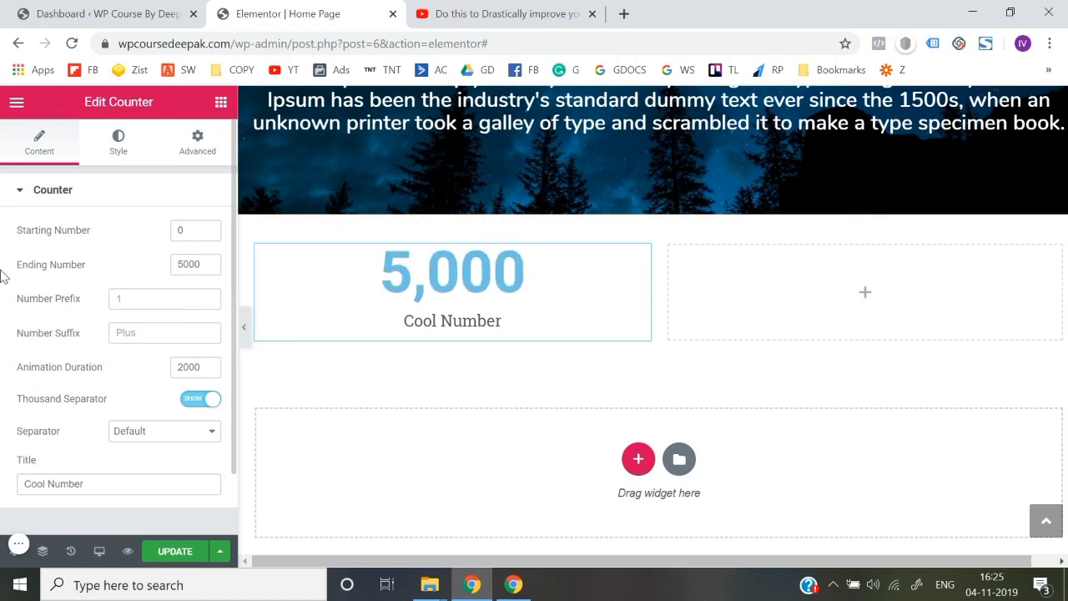
left_click(207, 370)
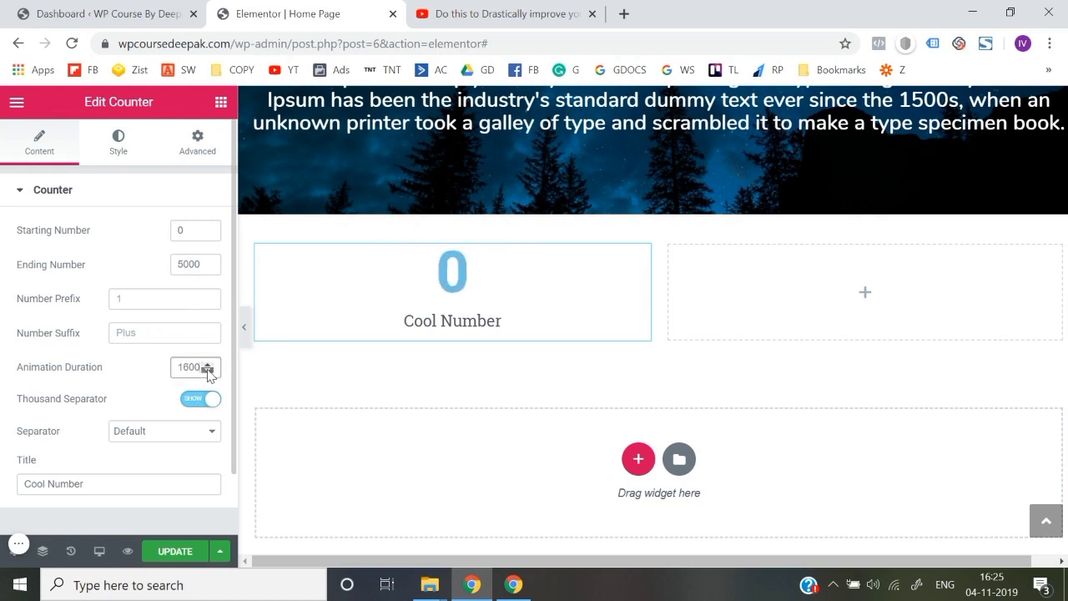
left_click(207, 372)
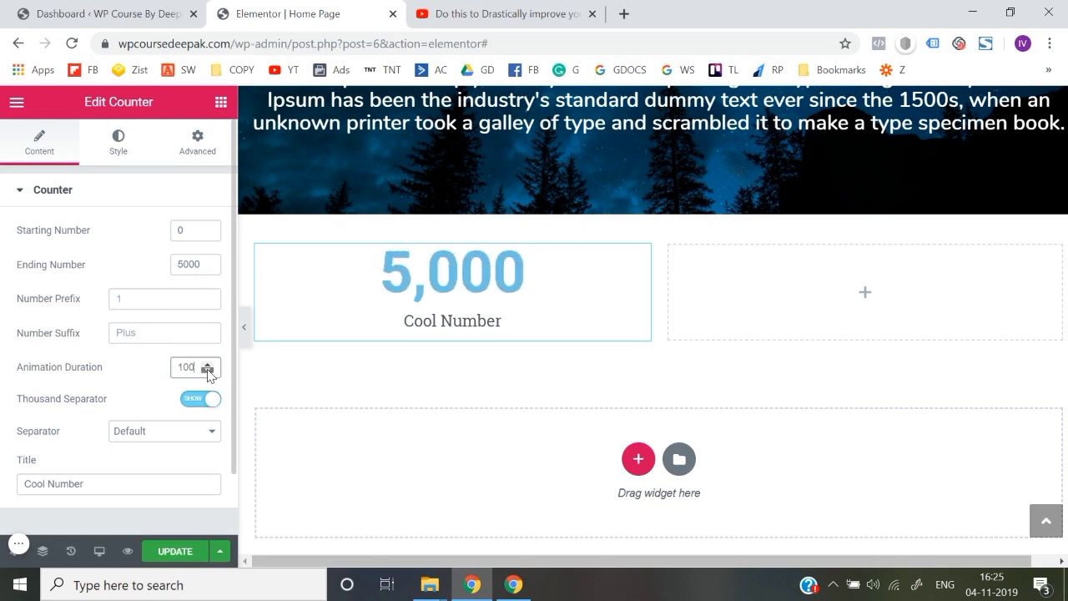
left_click(208, 365)
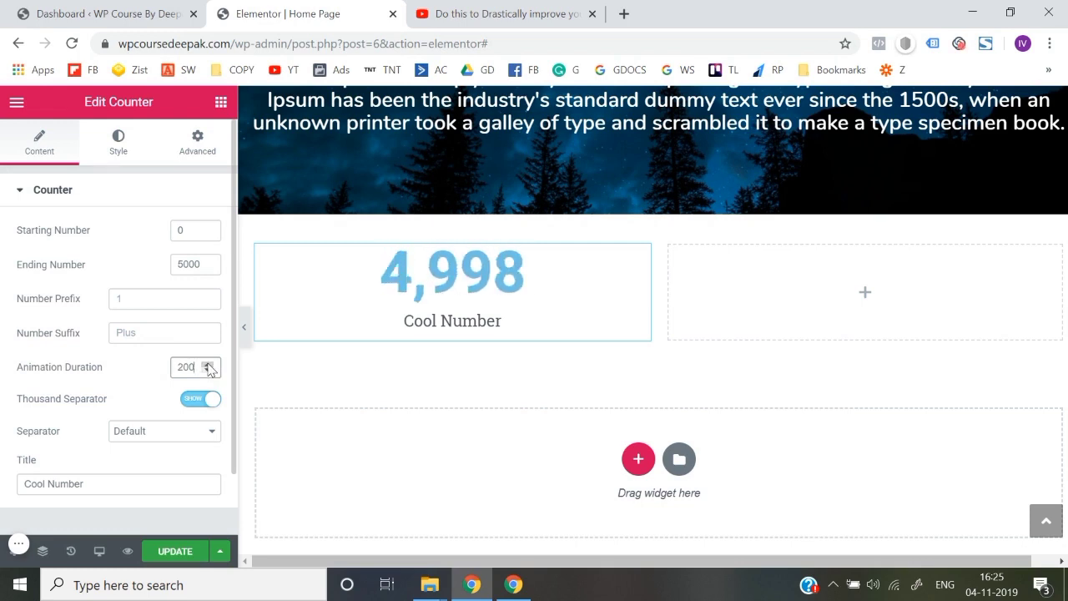
left_click(208, 366)
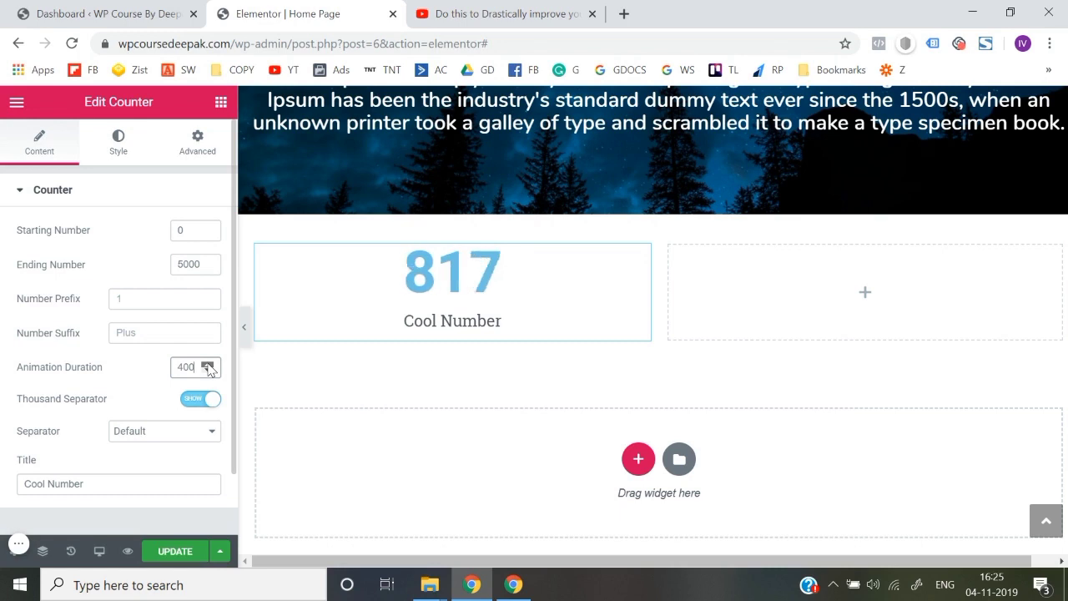
scroll(2, 357, "down", 2)
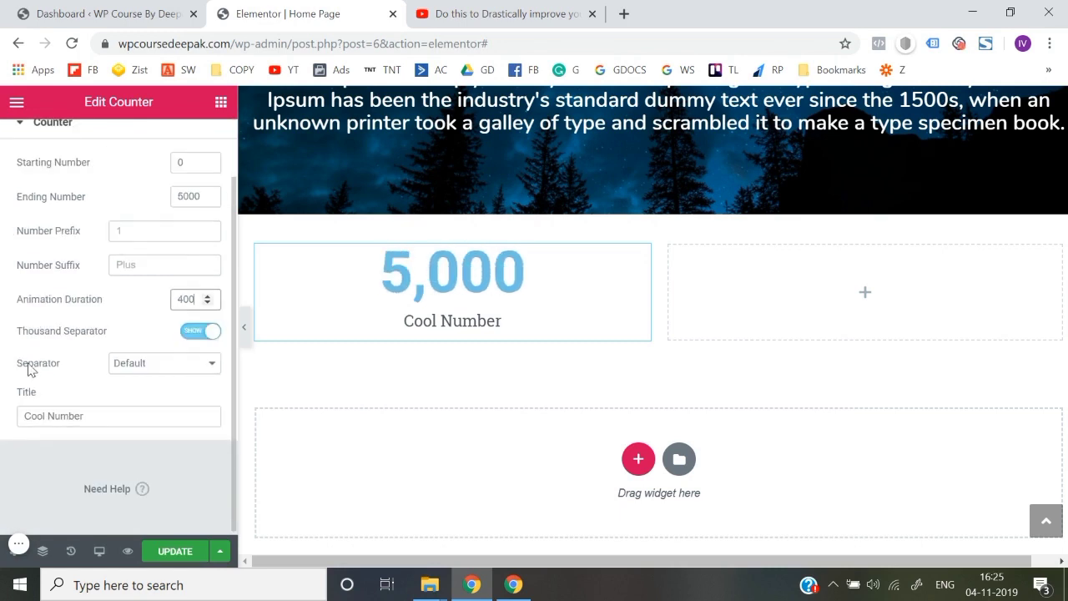
scroll(34, 371, "up", 2)
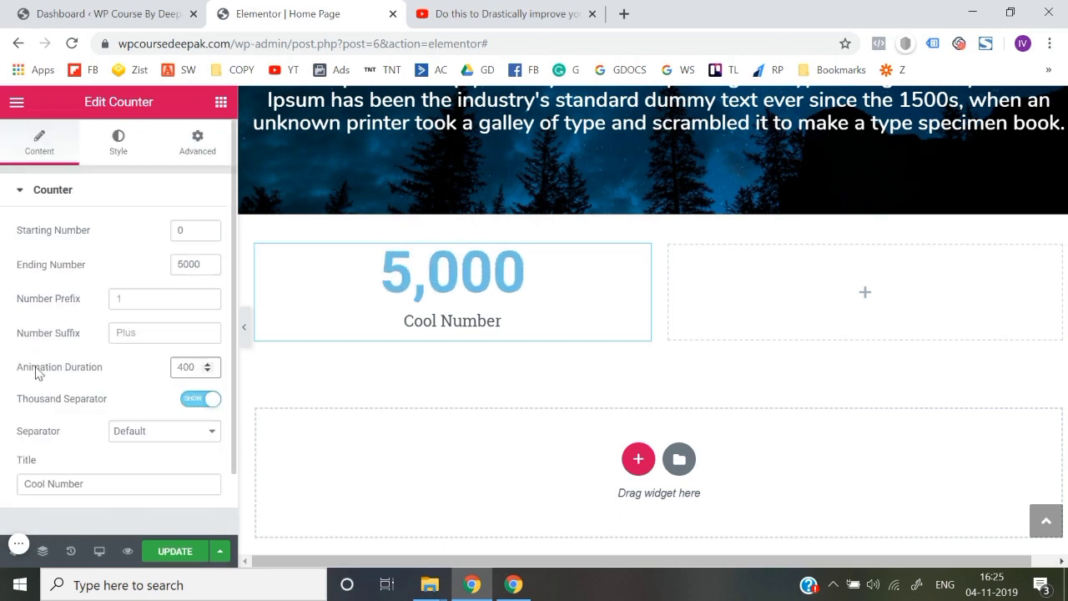
Delete the Counter widget and add a Progress Bar widget to the first column.
left_click(220, 101)
right_click(643, 259)
left_click(673, 491)
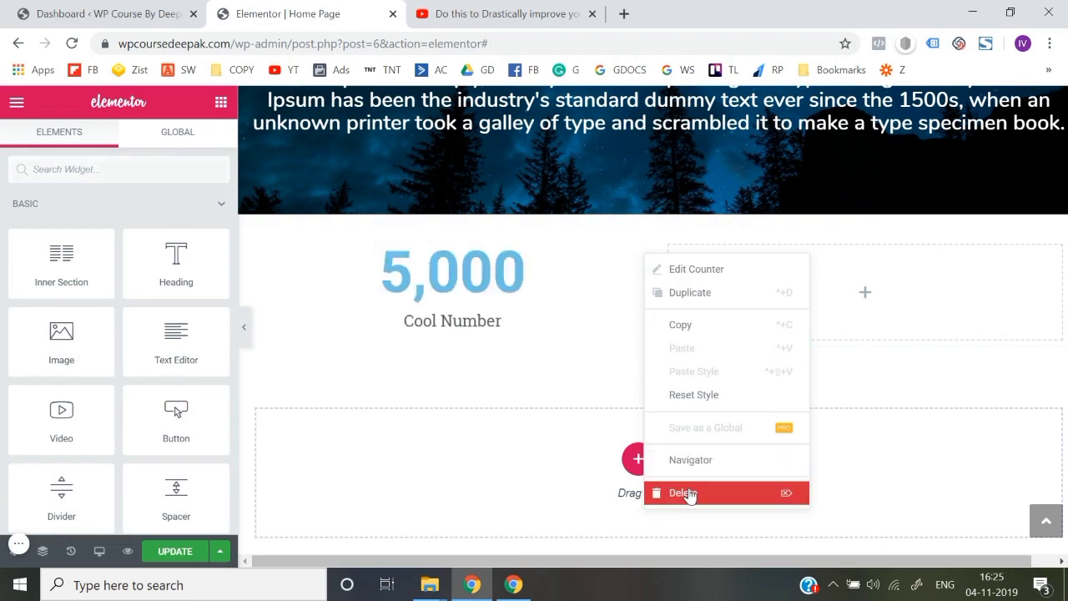
scroll(95, 400, "down", 10)
scroll(94, 407, "up", 3)
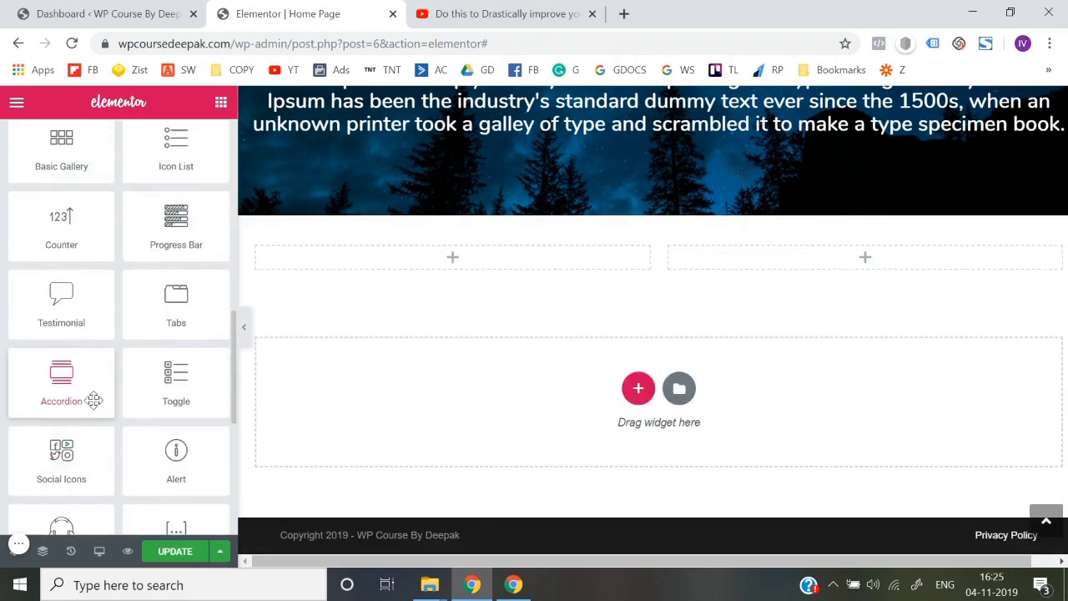
left_click_drag(138, 248, 416, 262)
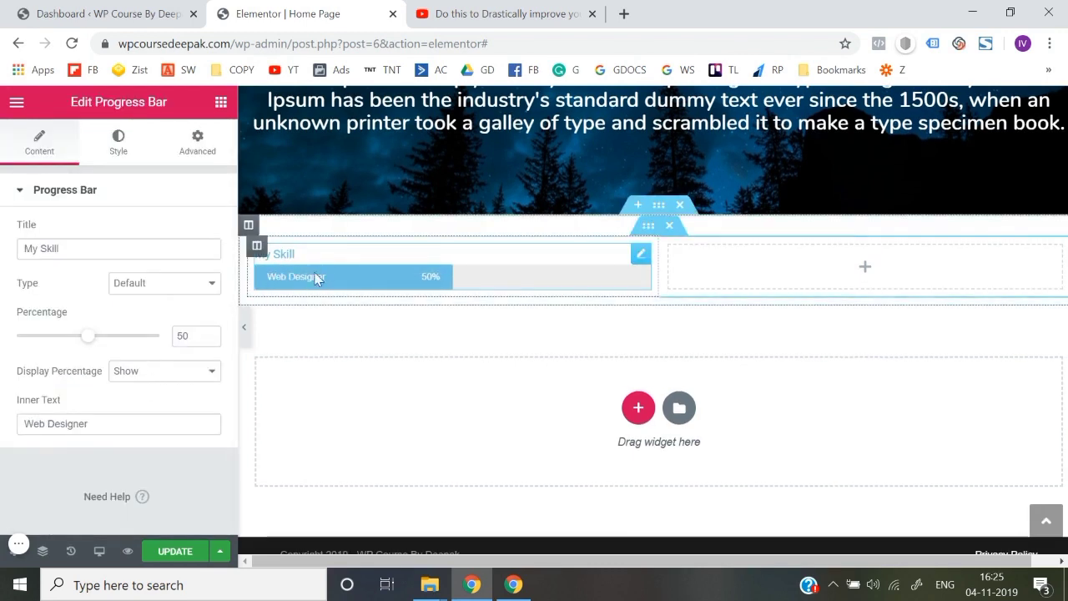
Set the progress bar's inner text to "Facebook Ads" and its percentage to 100.
scroll(142, 401, "down", 1)
triple_click(119, 407)
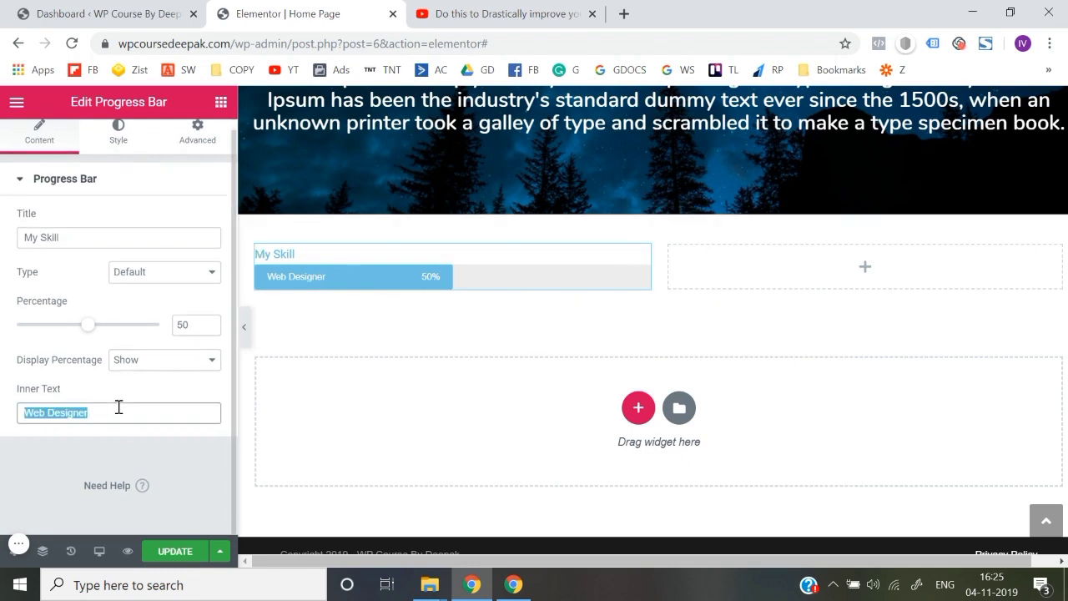
type("Facebook Ads")
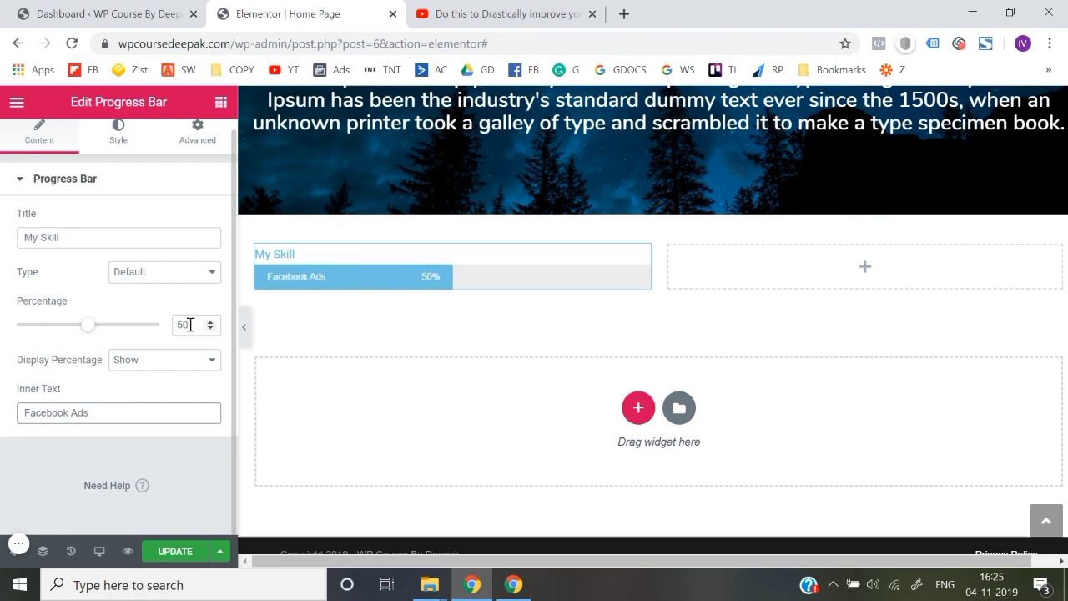
left_click_drag(185, 324, 167, 328)
type("100")
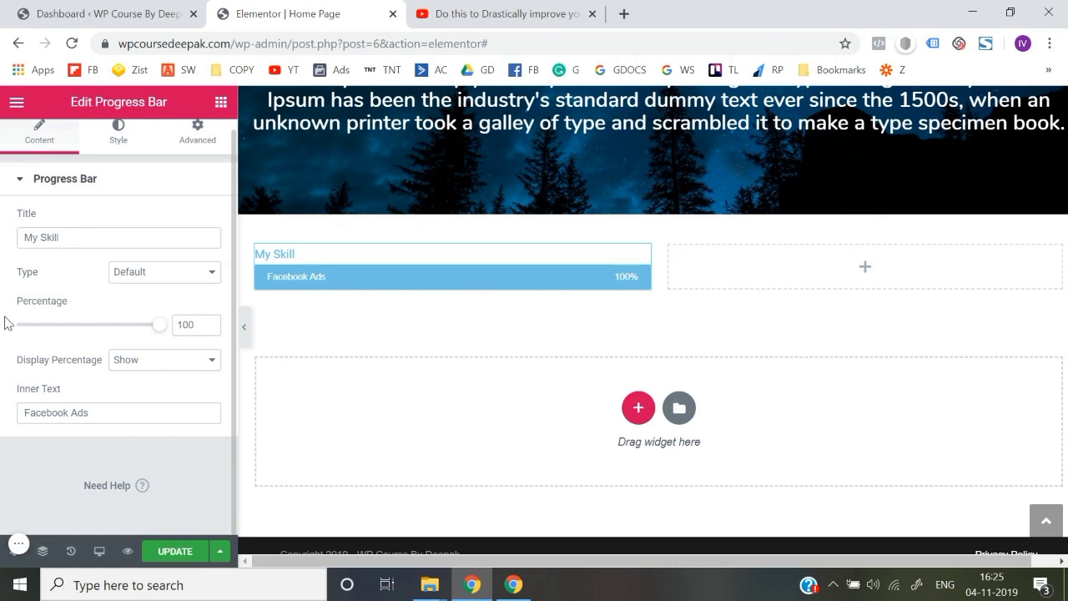
Review the progress bar's style settings, covering bar color, background, height, border radius, inner text and title style.
left_click(43, 182)
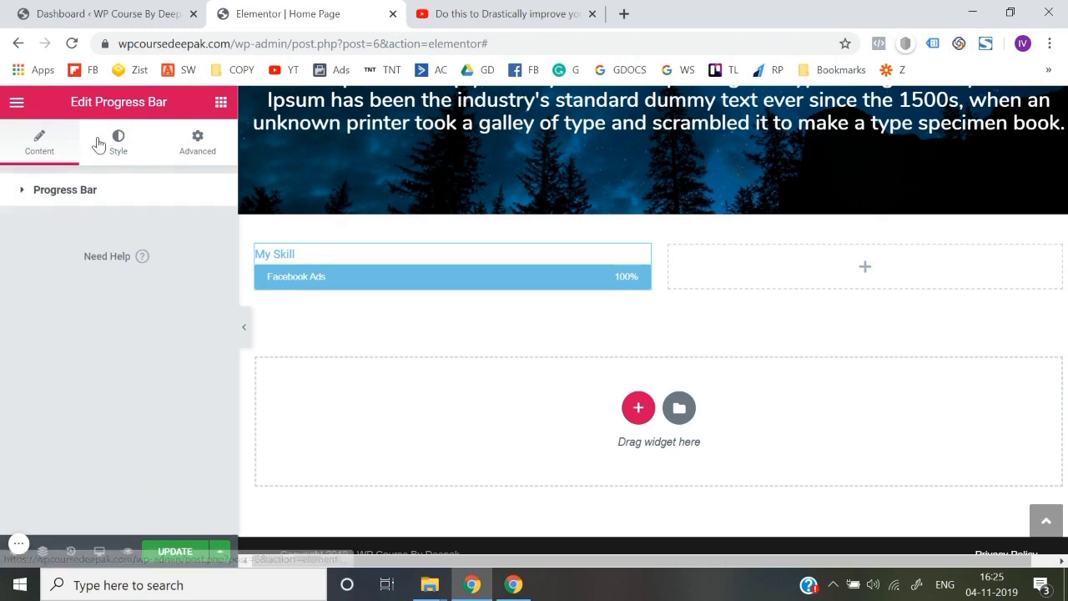
left_click(99, 144)
scroll(128, 317, "down", 2)
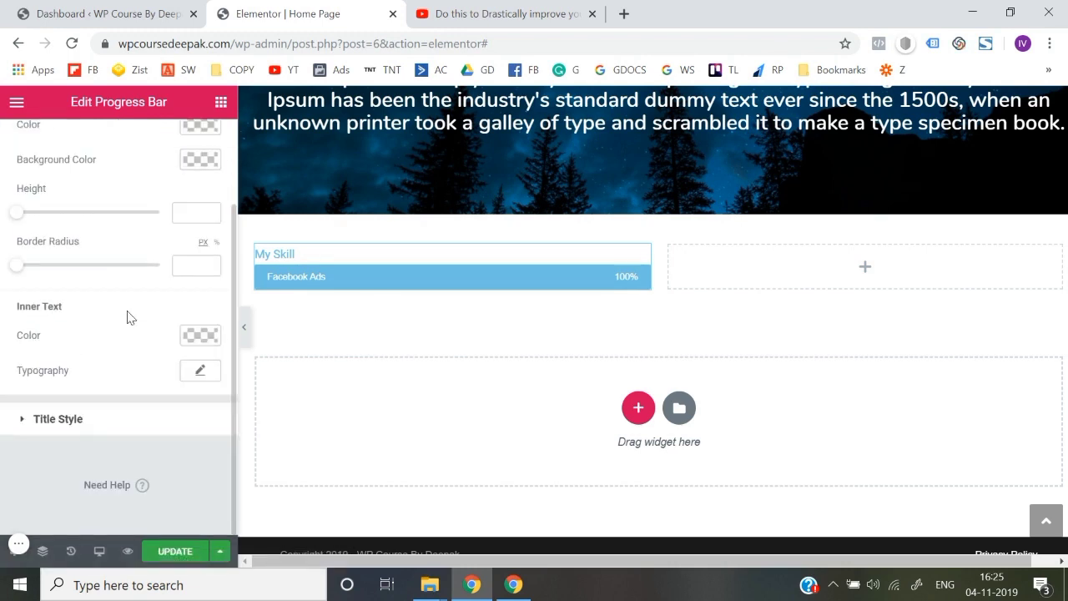
left_click(89, 422)
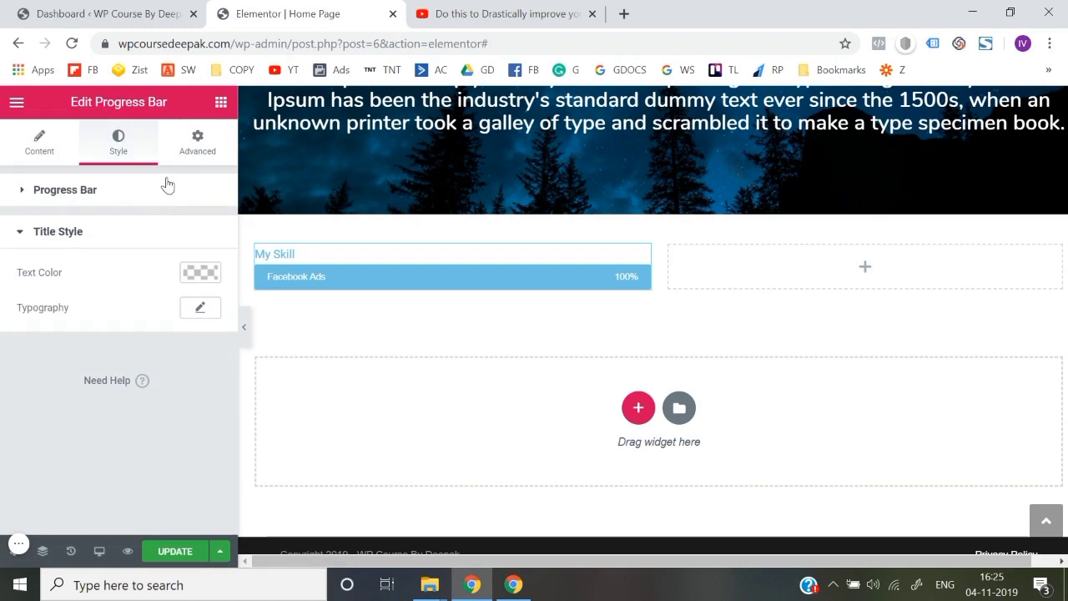
left_click(221, 102)
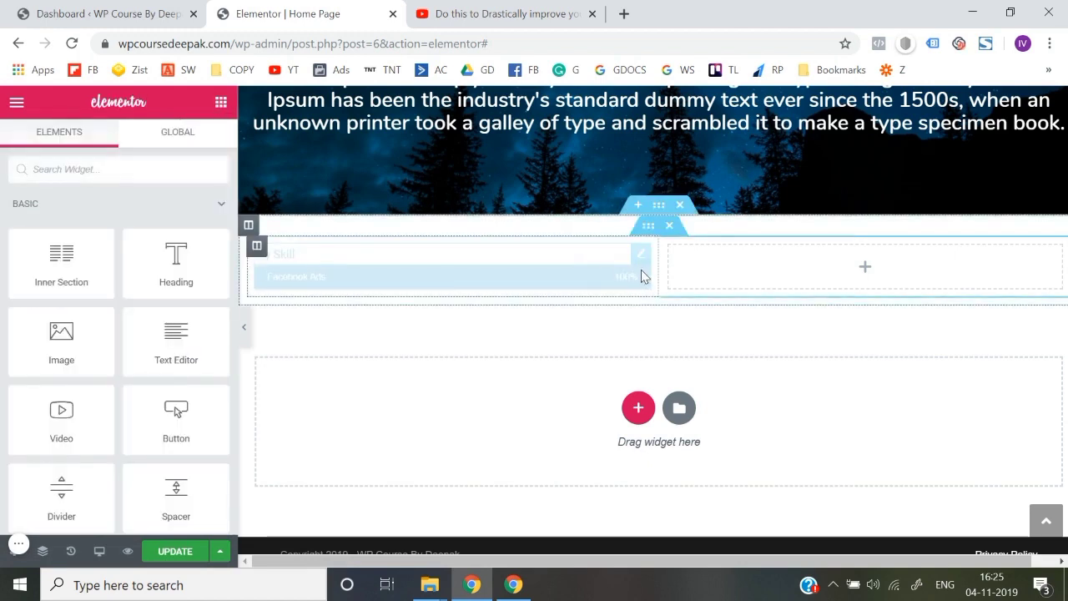
left_click(318, 278)
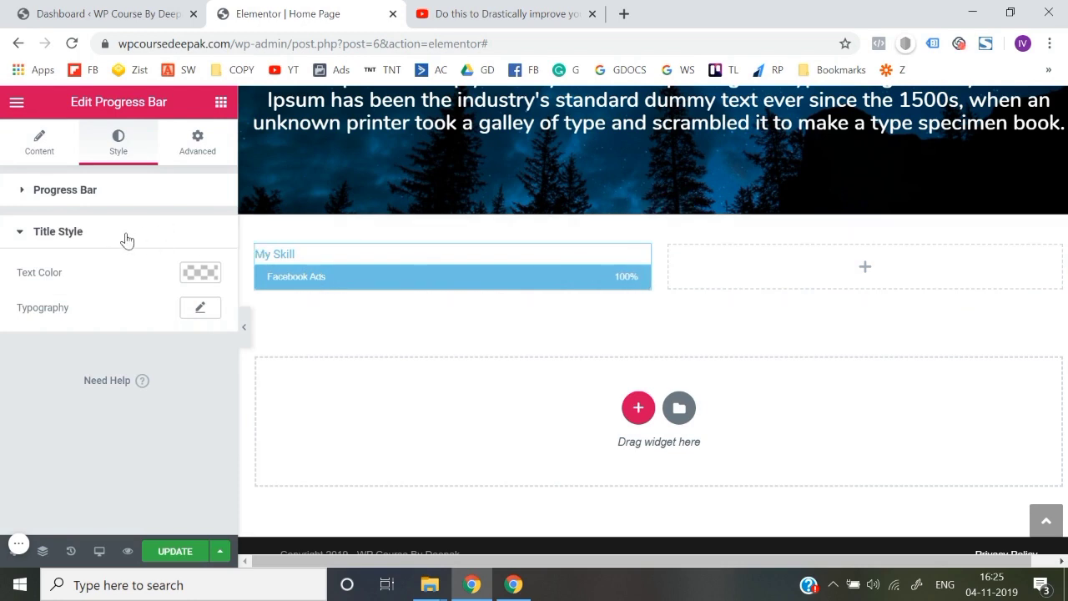
left_click(67, 190)
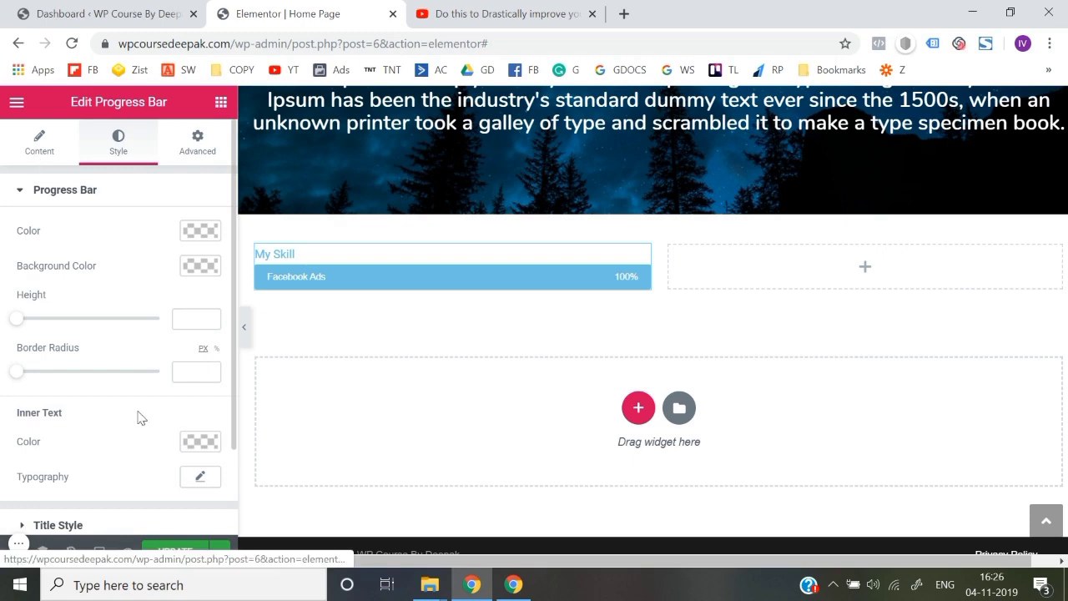
scroll(140, 417, "down", 1)
scroll(105, 314, "up", 1)
Clear the progress bar's title so that only the bar is left.
left_click(42, 144)
left_click(93, 248)
key("ctrl+a")
key("BackSpace")
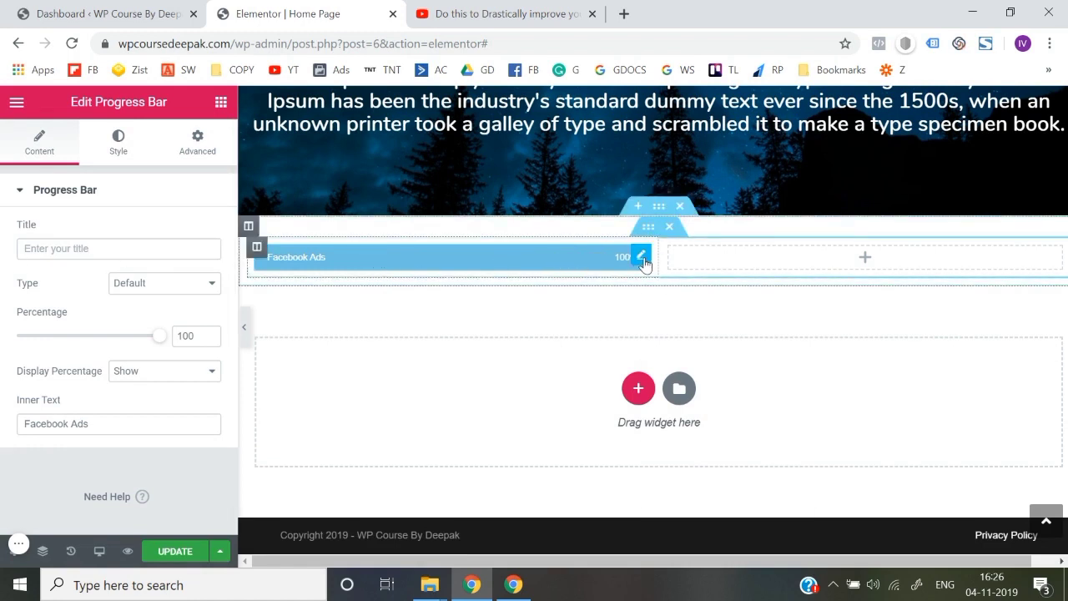
Duplicate the Facebook Ads progress bar and set the copy's inner text to "Google Ads".
right_click(645, 263)
left_click(691, 296)
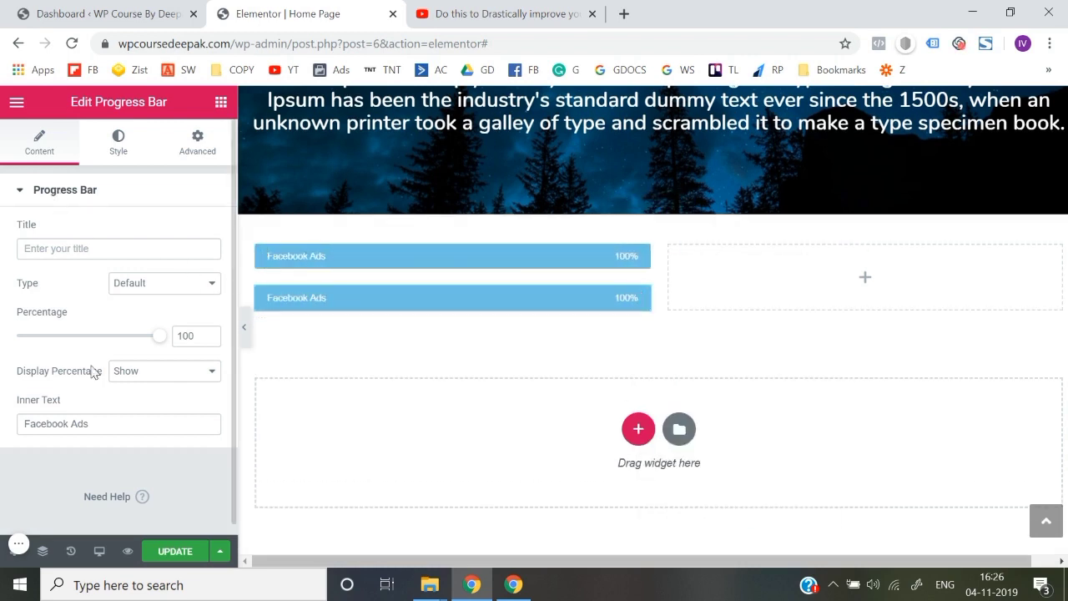
triple_click(107, 422)
type("Go")
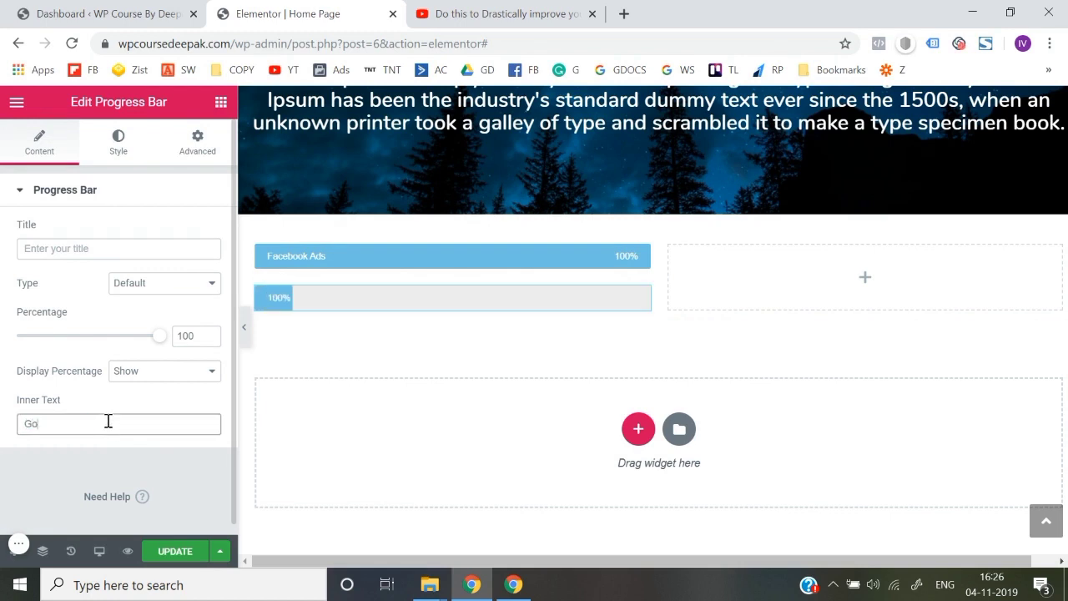
type("ogle Ads")
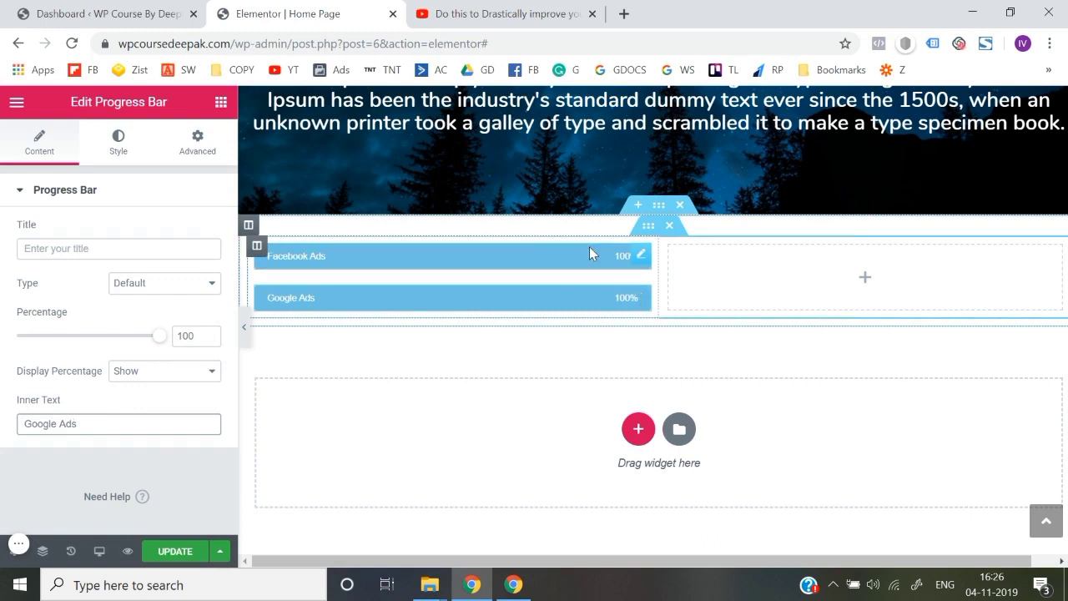
Delete both the Facebook Ads and Google Ads progress bars from the first column.
right_click(639, 262)
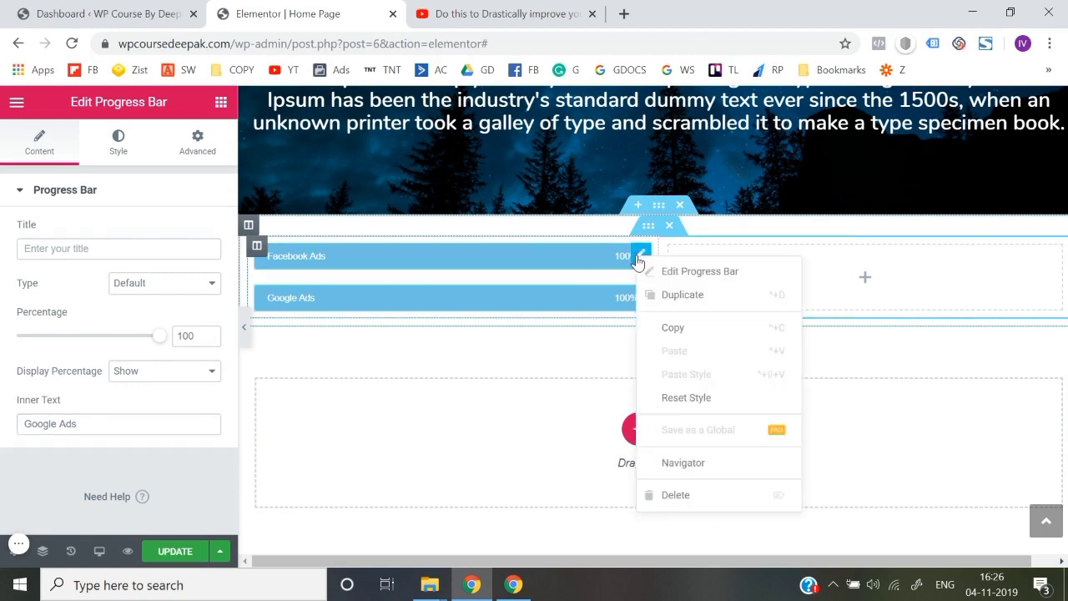
left_click(668, 501)
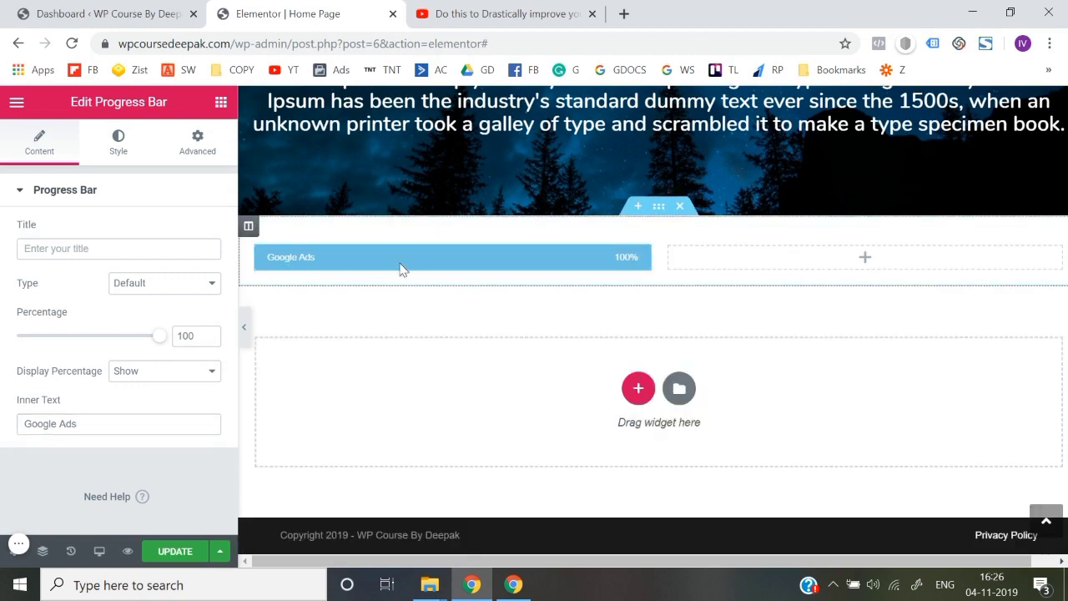
right_click(642, 261)
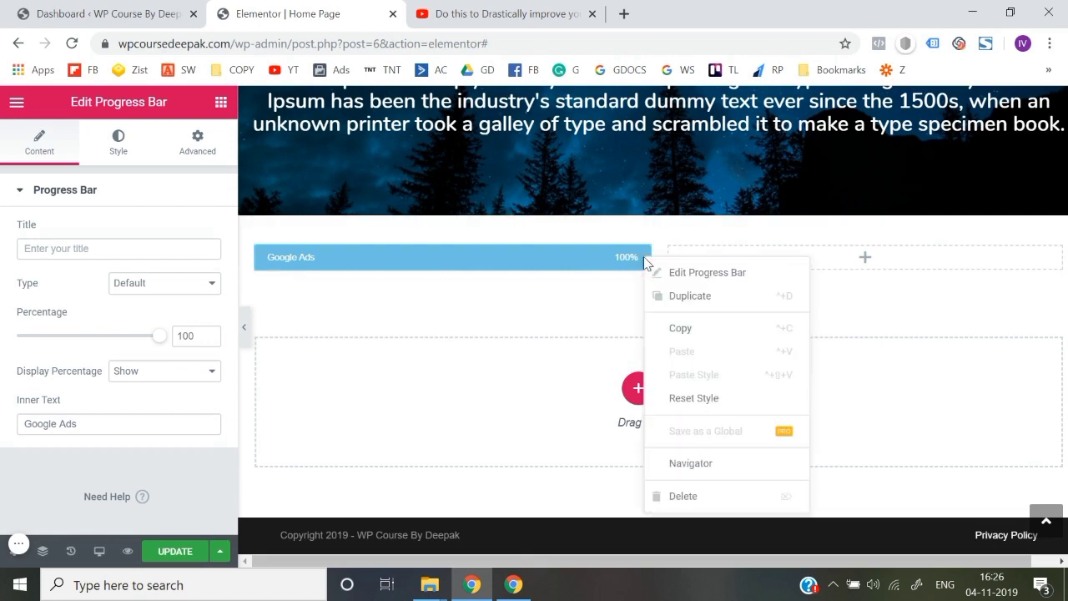
left_click(678, 496)
Add a Testimonial widget to the empty first column.
scroll(176, 359, "down", 5)
scroll(176, 359, "down", 3)
scroll(177, 361, "up", 4)
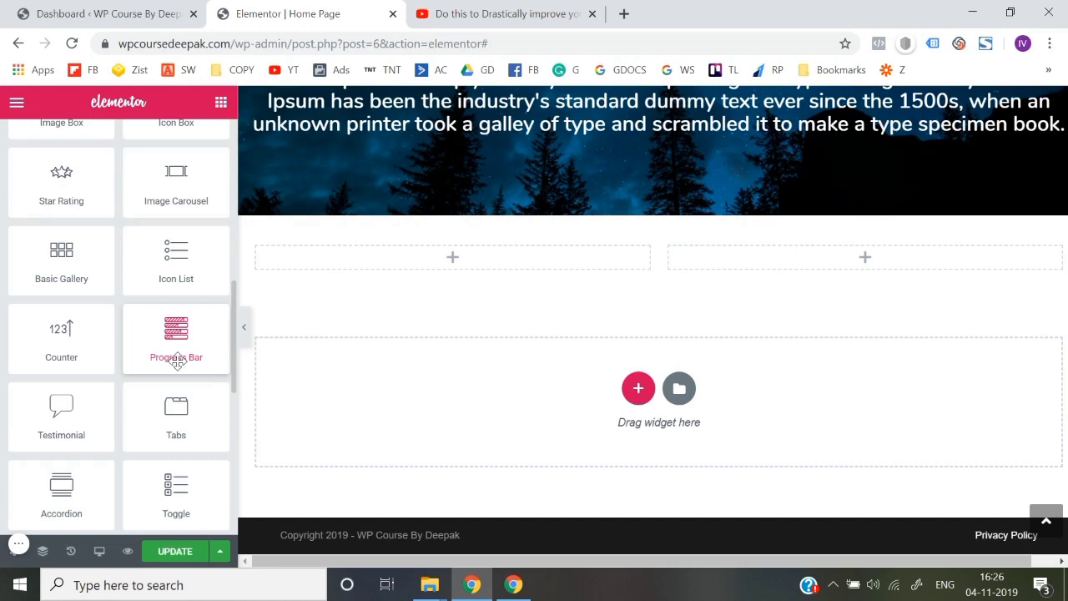
scroll(176, 359, "down", 1)
left_click_drag(71, 358, 462, 262)
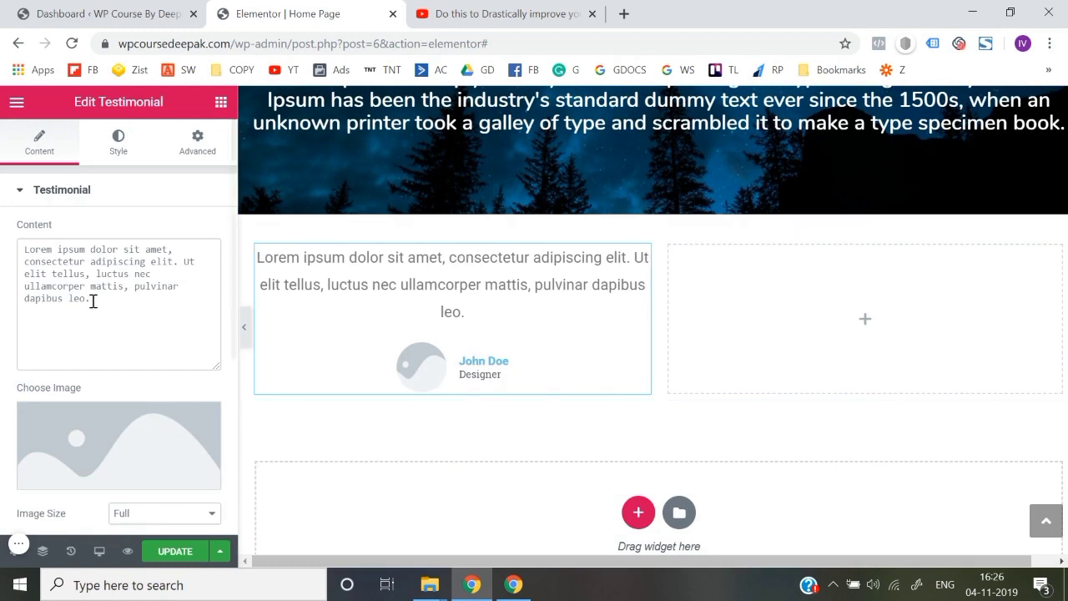
Clear the testimonial's content text and review its image, name, title and link settings.
left_click(134, 287)
key("ctrl+a")
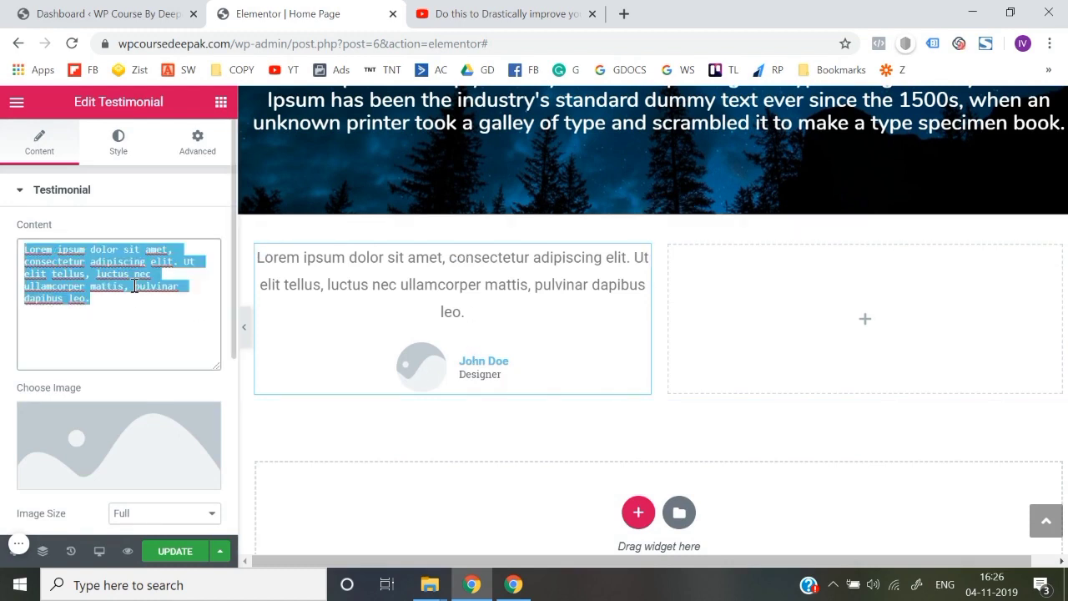
key("BackSpace")
scroll(114, 255, "down", 3)
scroll(116, 247, "up", 3)
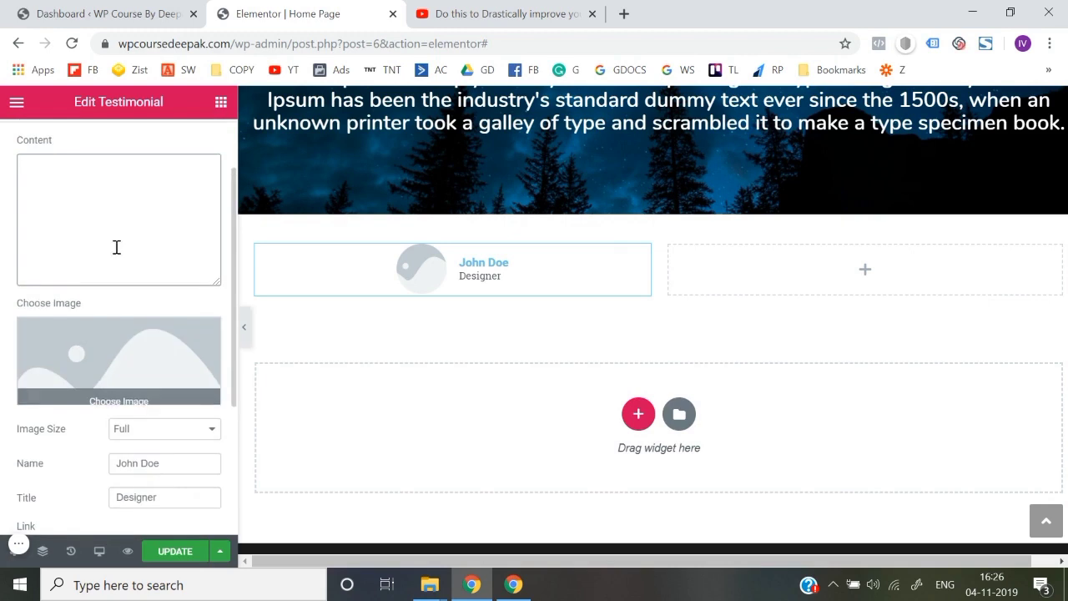
scroll(106, 330, "down", 1)
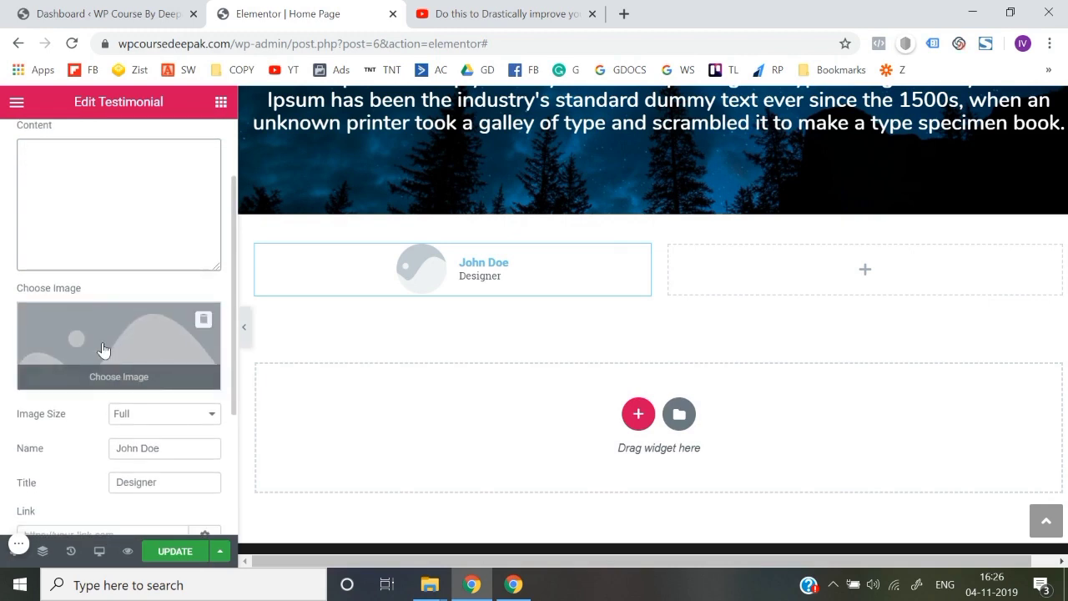
scroll(103, 349, "down", 2)
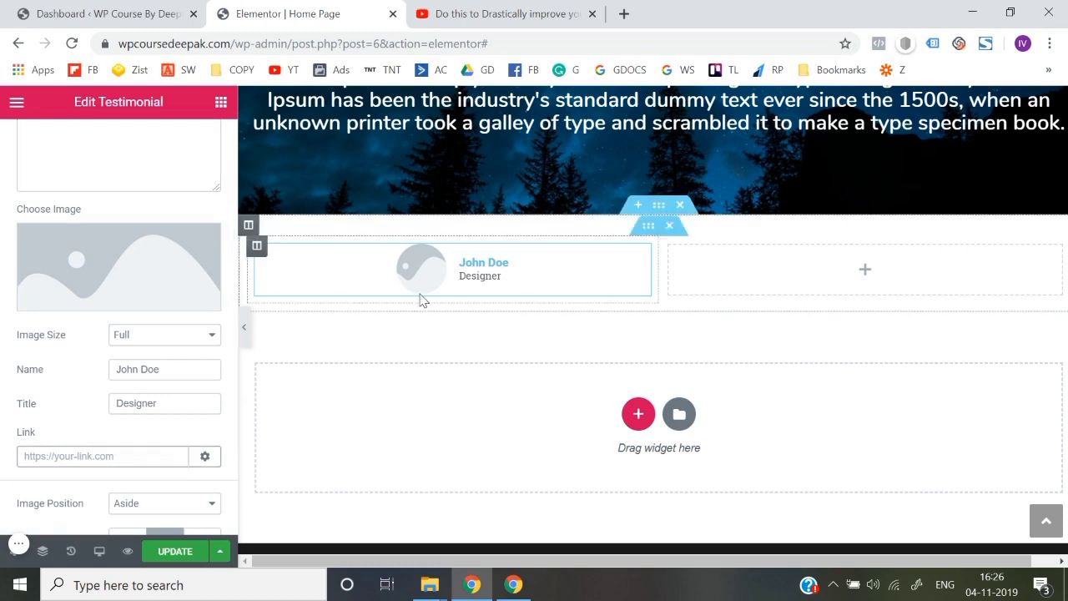
Check the testimonial's image position and alignment settings, and delete the Testimonial widget from the first column.
scroll(129, 450, "down", 3)
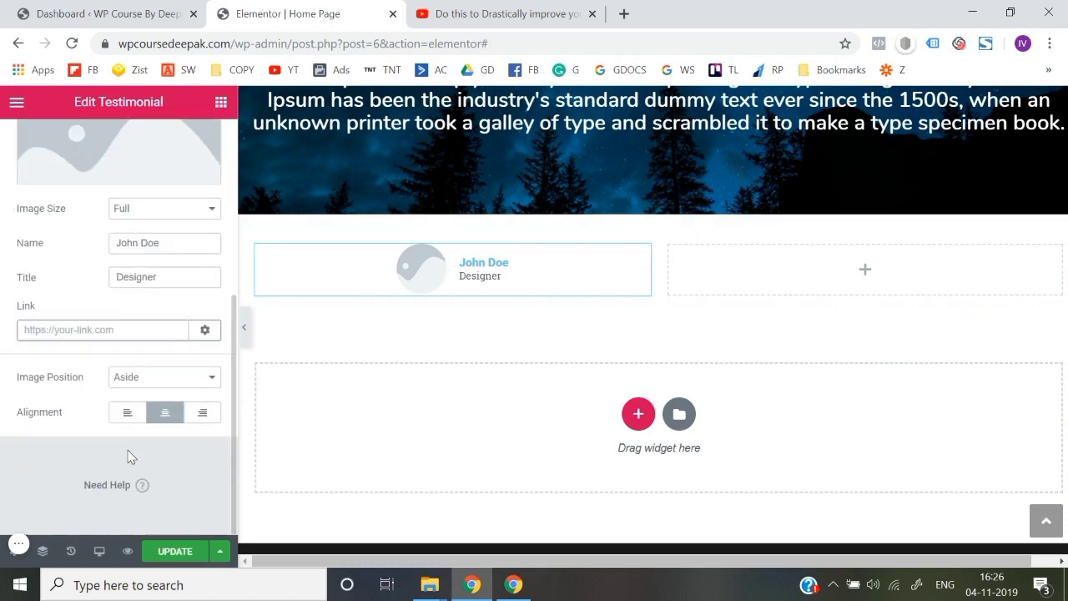
scroll(128, 457, "up", 6)
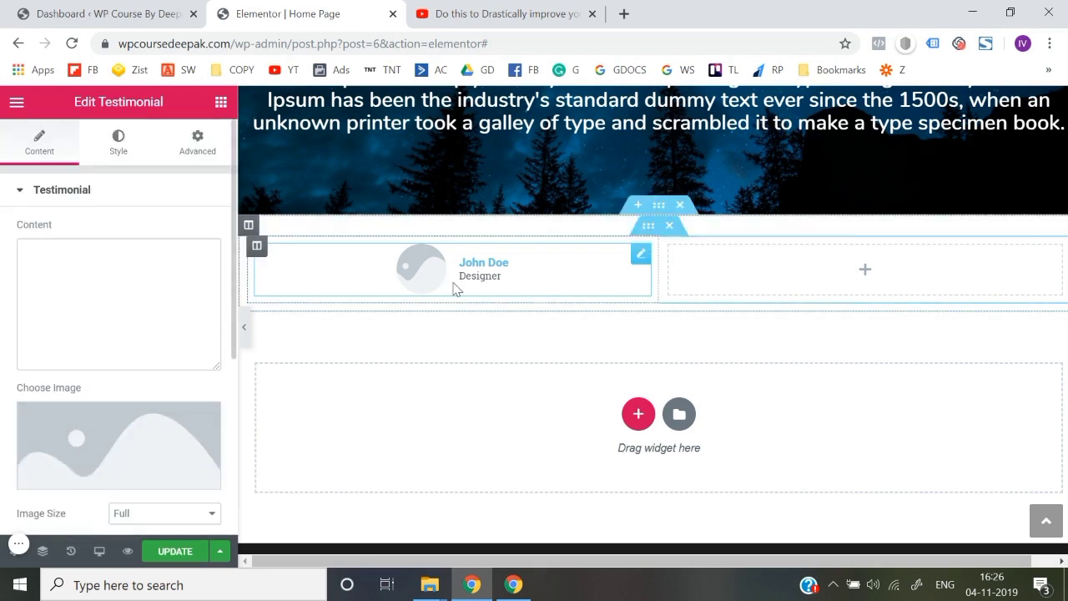
right_click(641, 264)
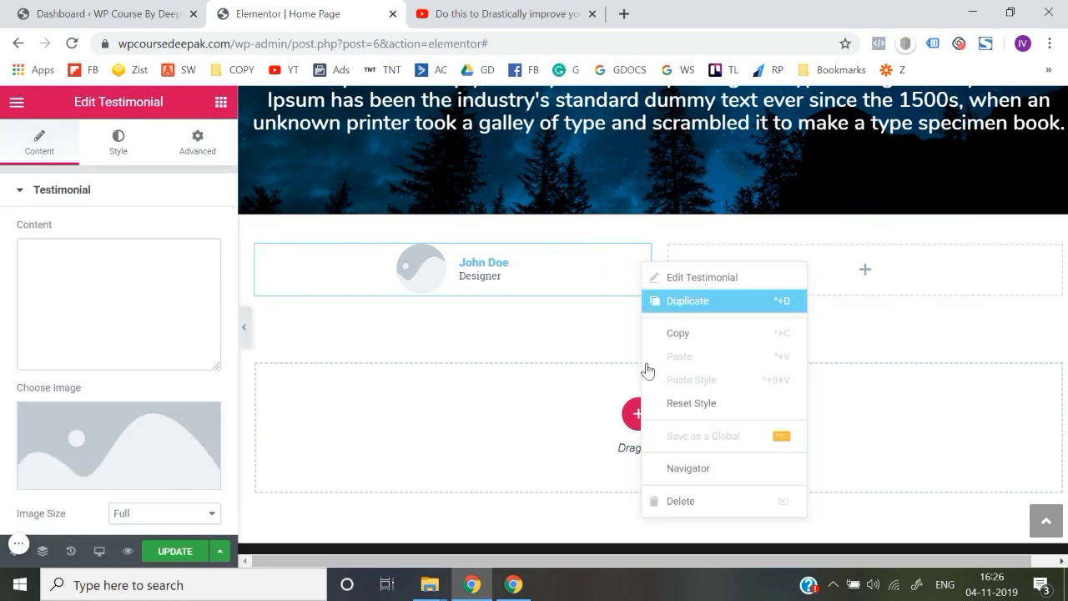
left_click(663, 504)
Add a Tabs widget to the empty first column and preview its two default tabs.
scroll(142, 317, "down", 10)
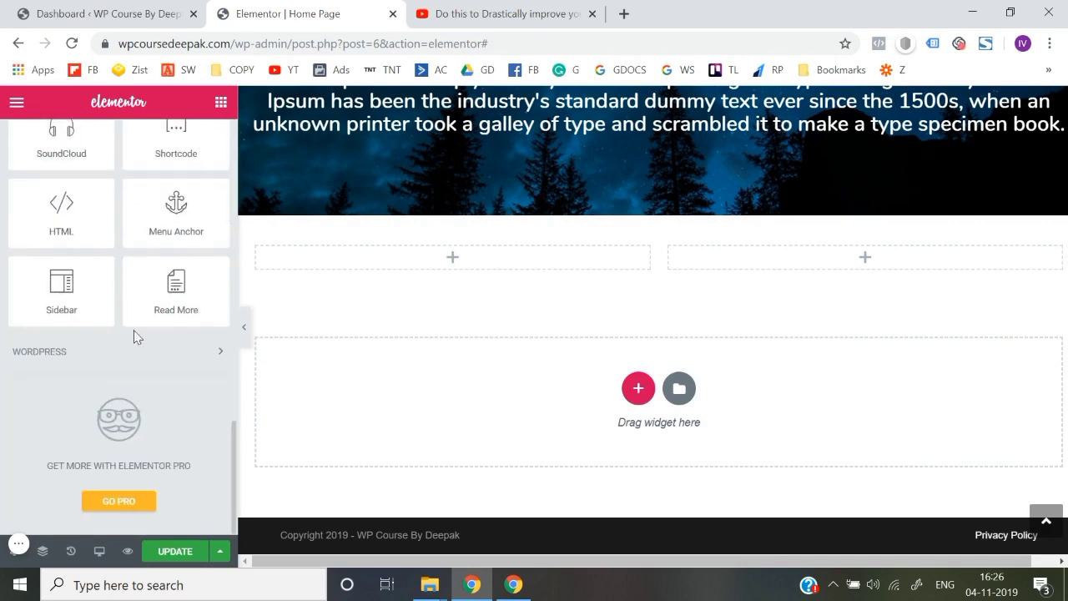
scroll(134, 331, "up", 2)
scroll(184, 237, "up", 3)
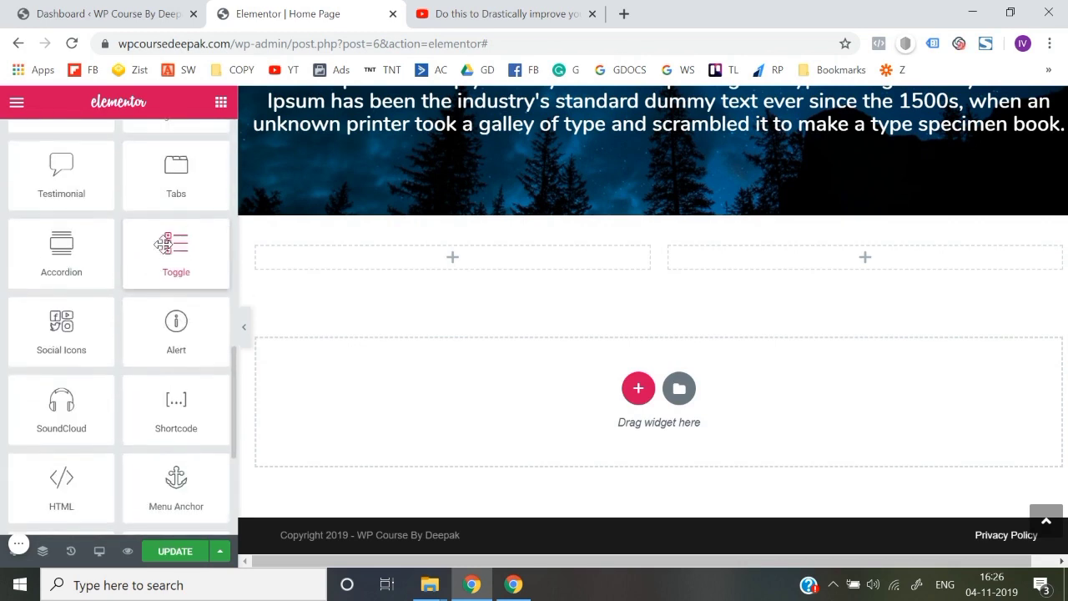
left_click_drag(192, 225, 424, 258)
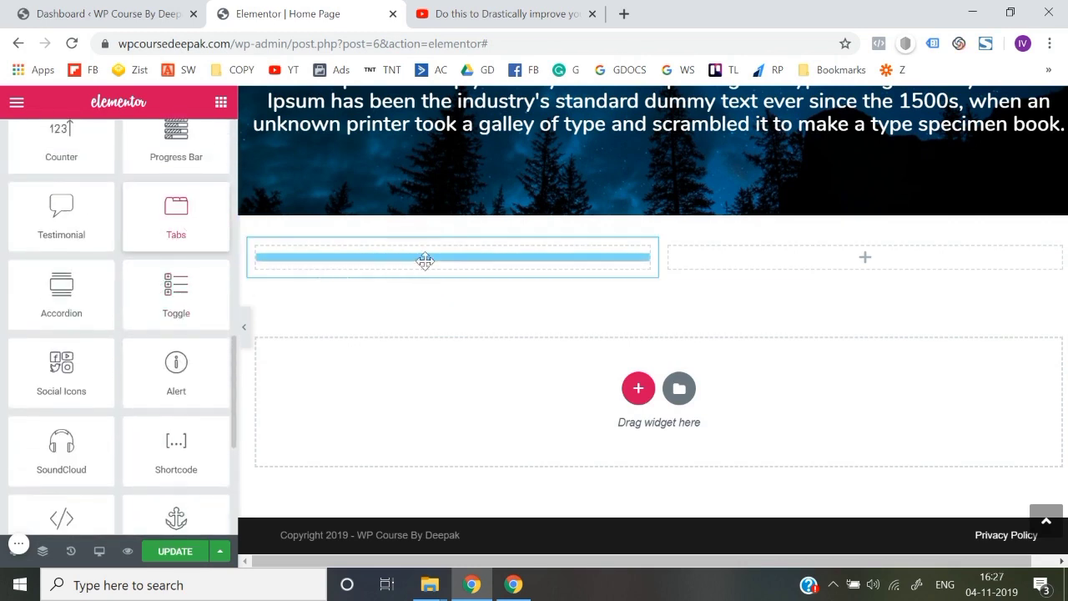
left_click(398, 261)
left_click(276, 263)
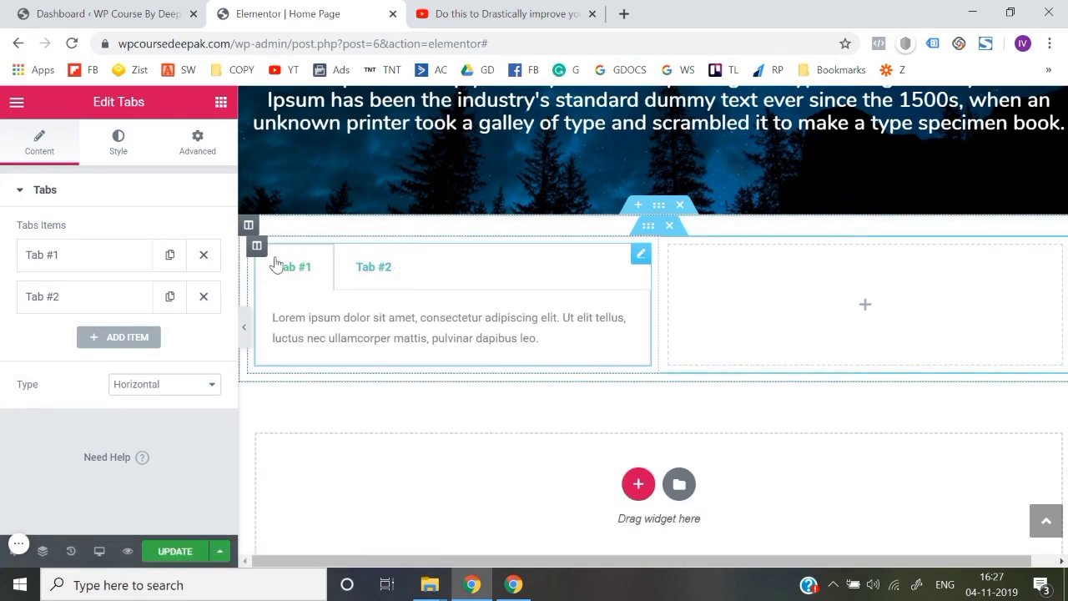
left_click(373, 262)
Add a third item to the Tabs widget and preview the content of each tab.
left_click(109, 342)
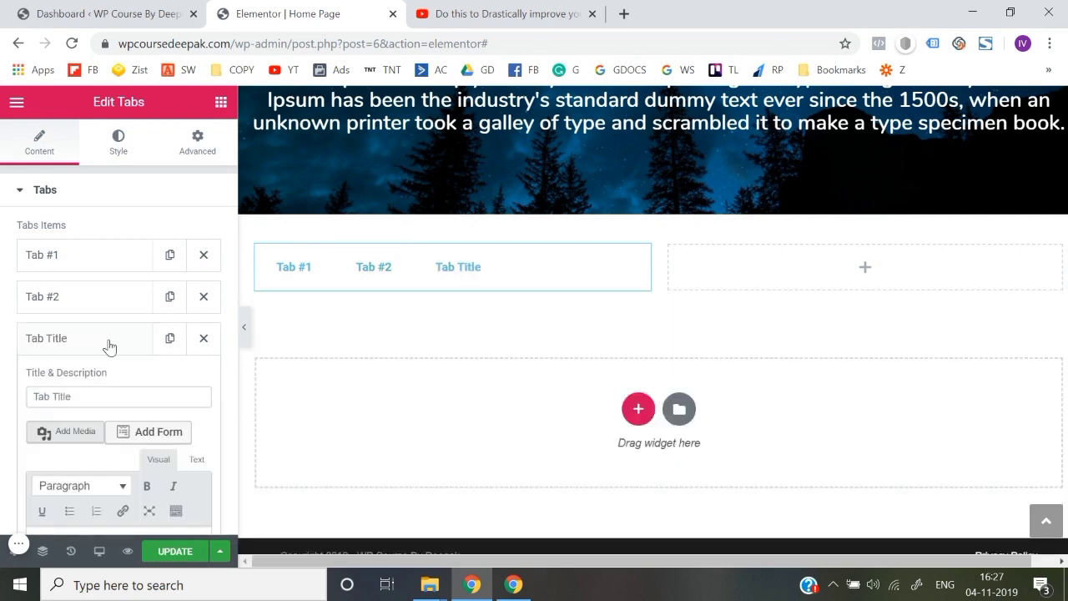
left_click(380, 270)
left_click(273, 280)
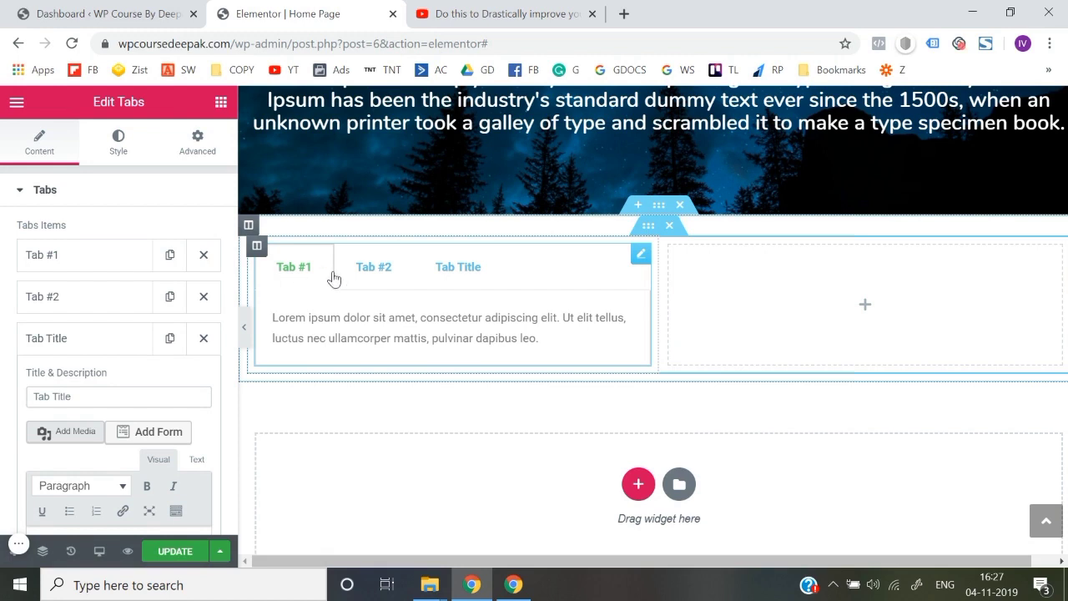
left_click(365, 278)
left_click(285, 278)
left_click(464, 275)
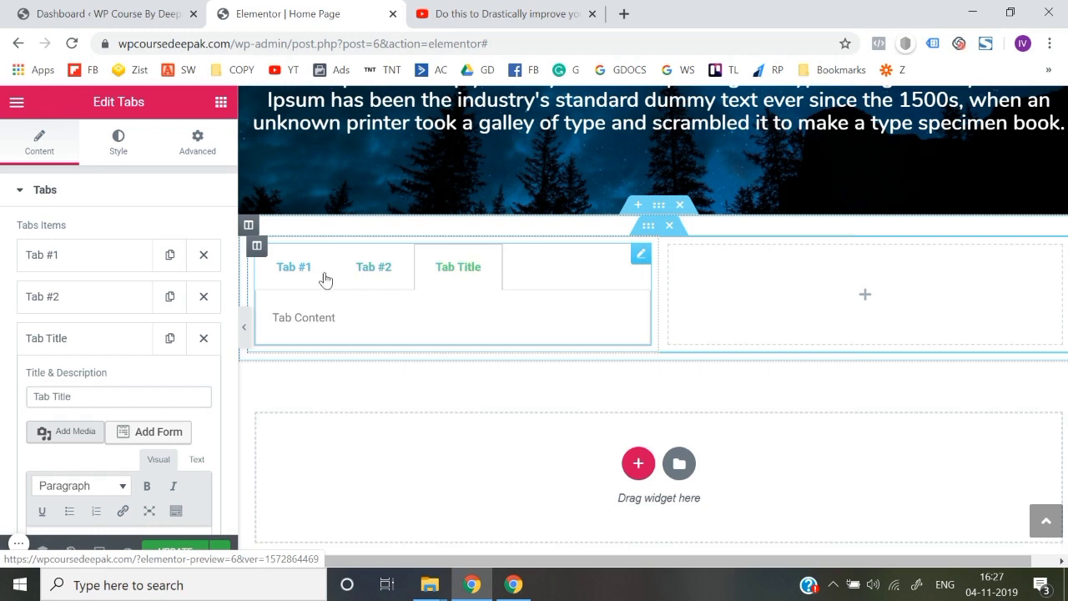
left_click(306, 278)
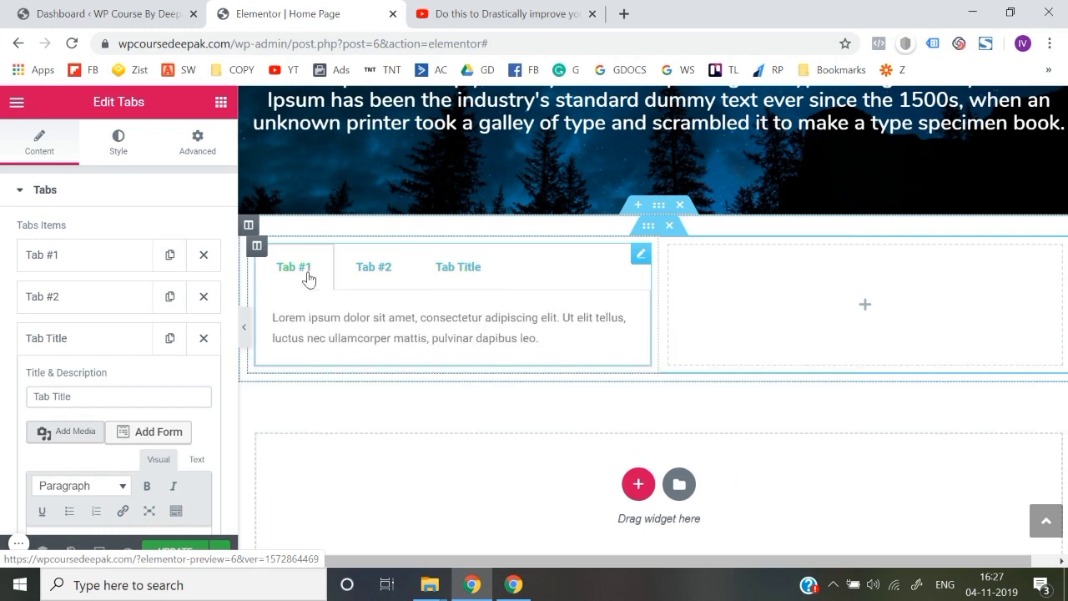
Examine the title and description settings of all three items in the Tabs widget.
left_click(82, 263)
left_click(104, 318)
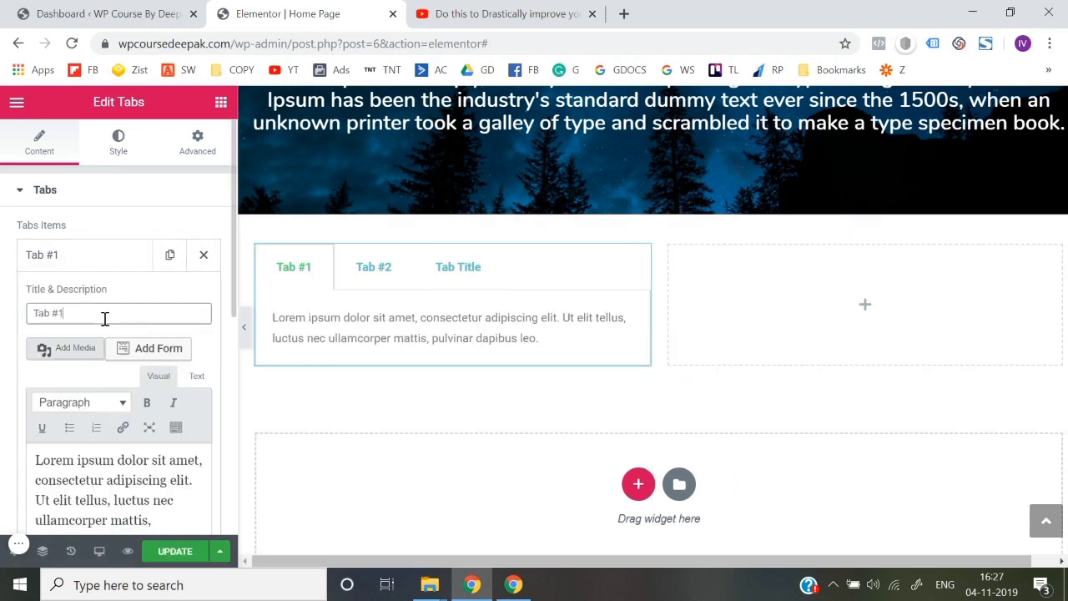
scroll(104, 317, "down", 2)
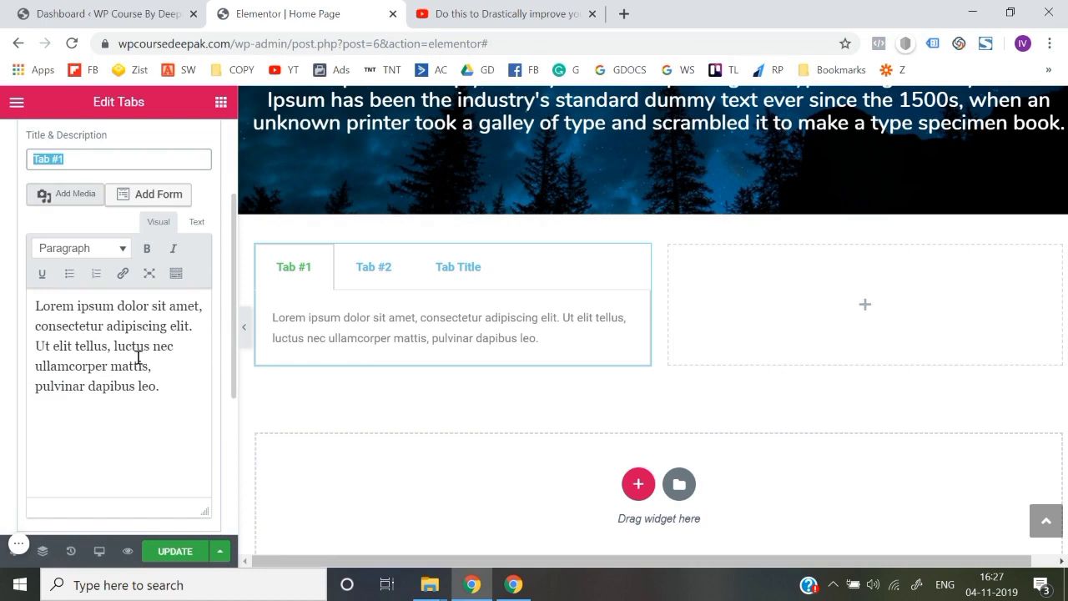
left_click(380, 268)
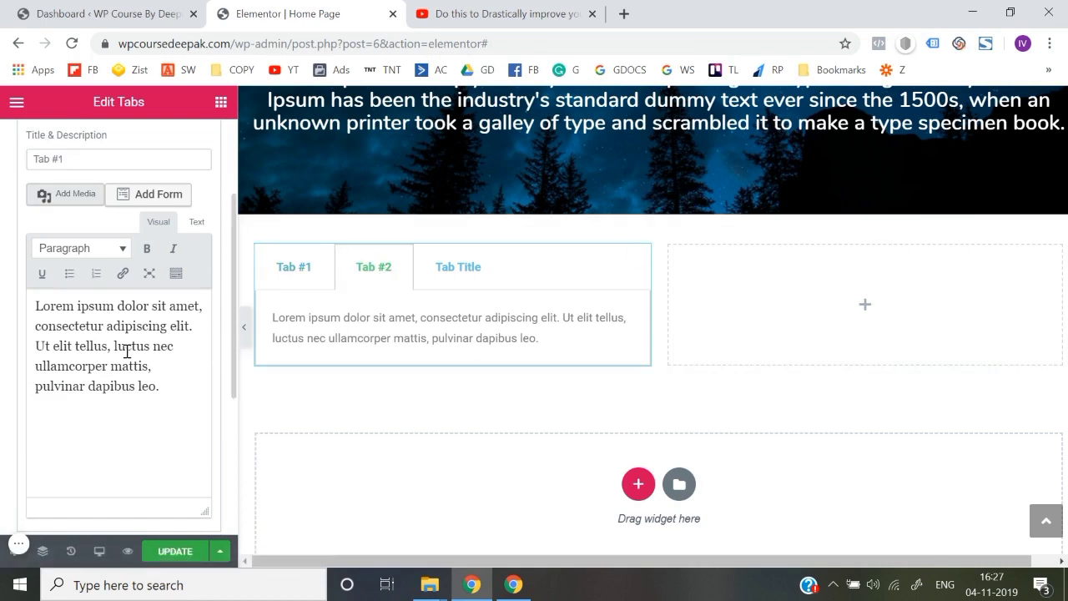
scroll(96, 251, "up", 2)
left_click(81, 257)
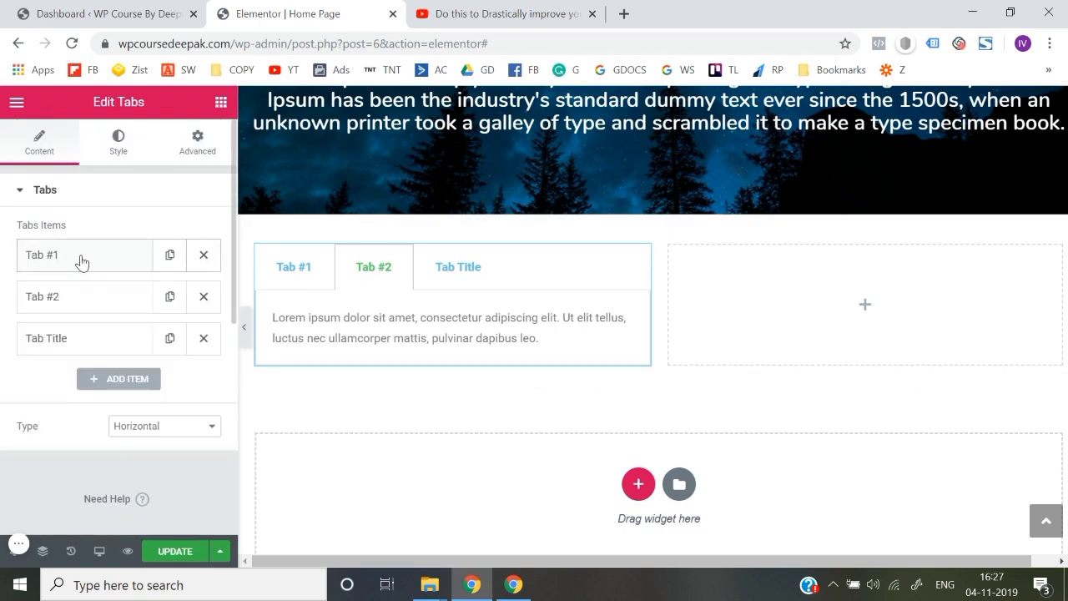
left_click(84, 296)
scroll(83, 298, "down", 2)
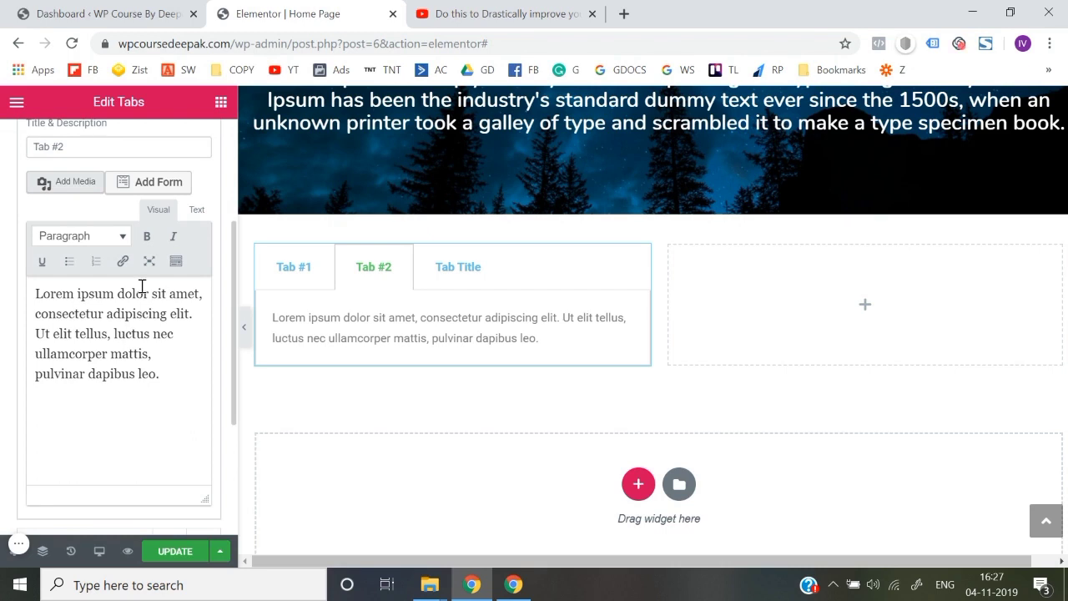
scroll(2, 213, "up", 3)
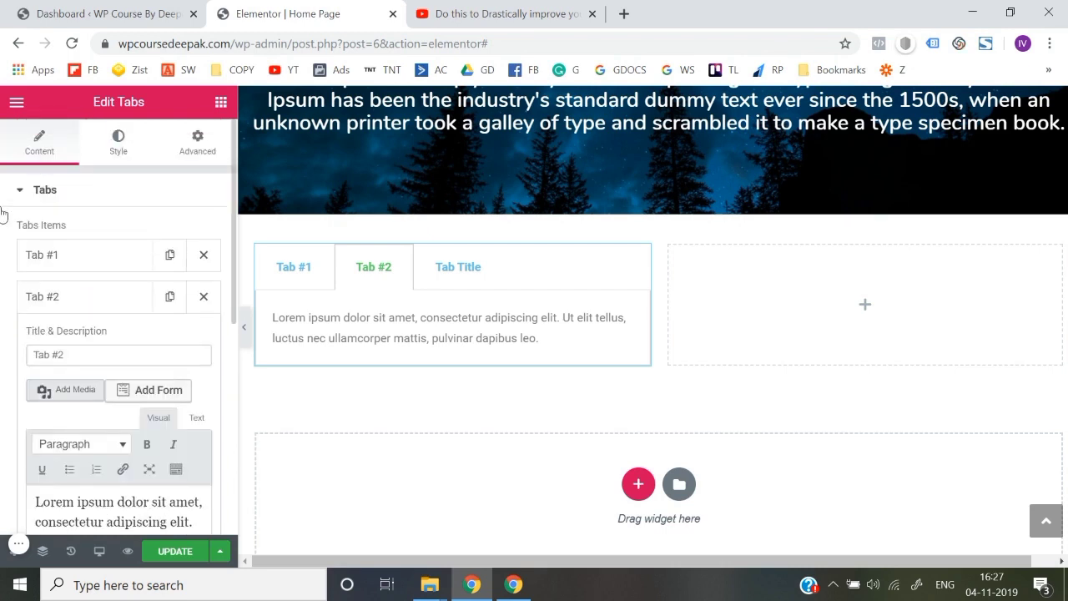
left_click(71, 309)
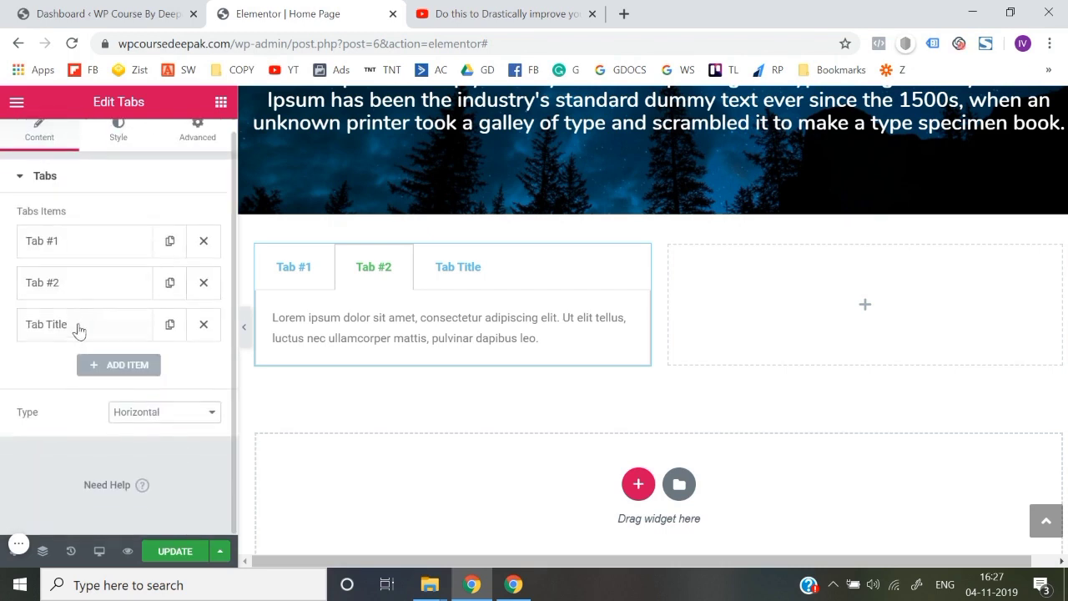
left_click(79, 330)
scroll(80, 328, "down", 3)
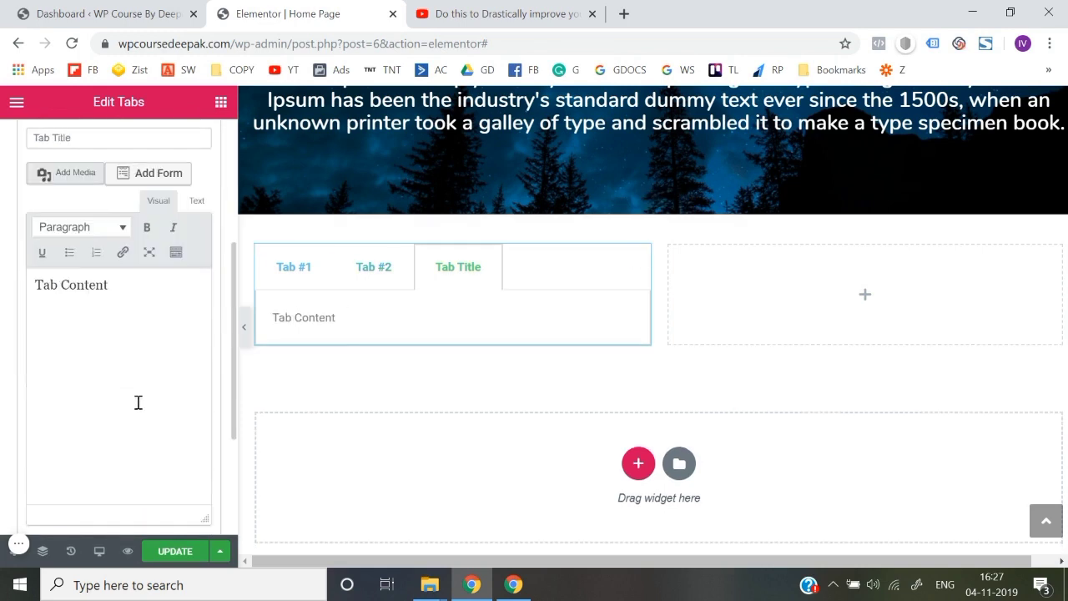
Delete the Tabs widget from the first column and add an Accordion widget in its place.
right_click(640, 254)
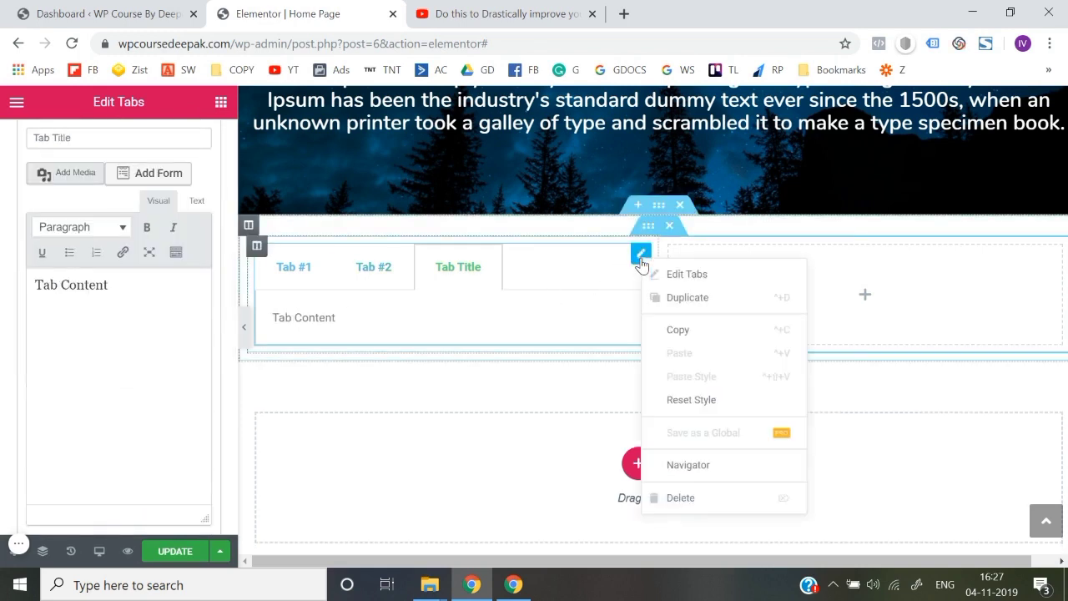
left_click(681, 498)
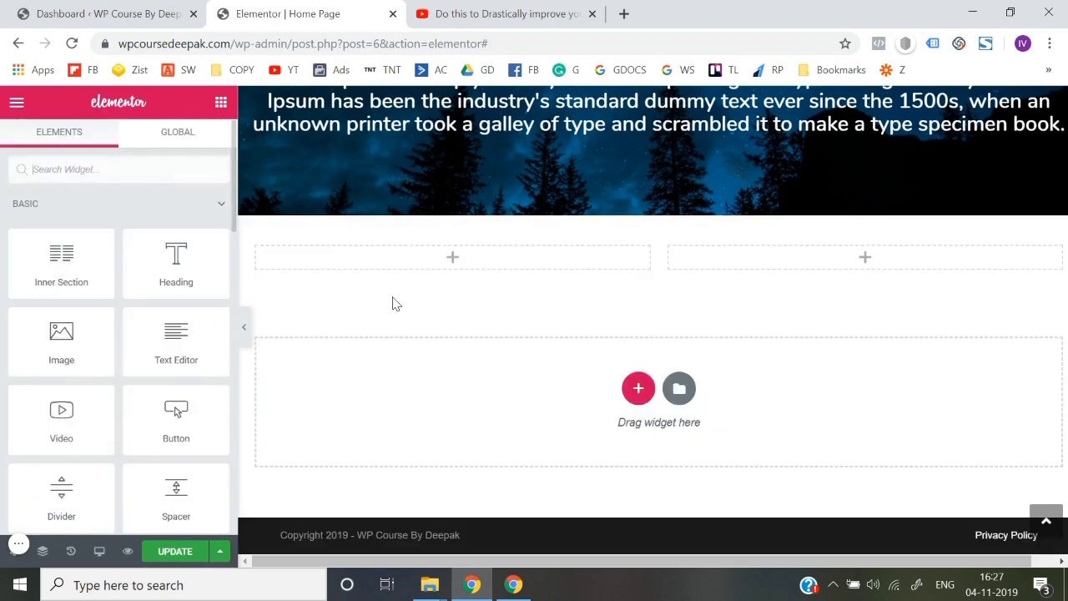
scroll(393, 302, "up", 5)
scroll(401, 368, "down", 1)
scroll(401, 367, "down", 4)
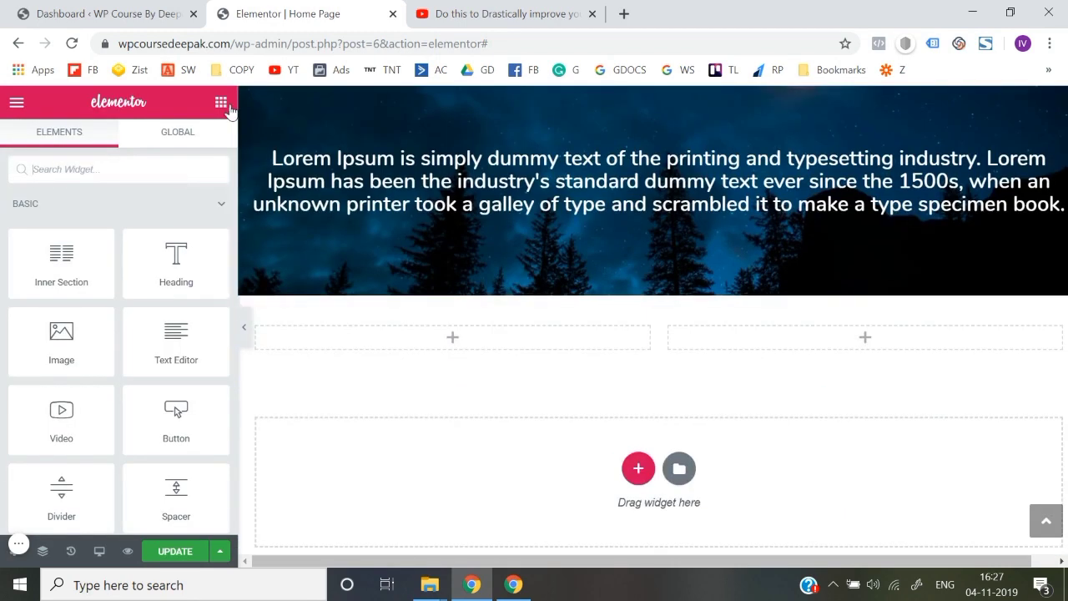
scroll(97, 395, "down", 2)
scroll(97, 395, "down", 8)
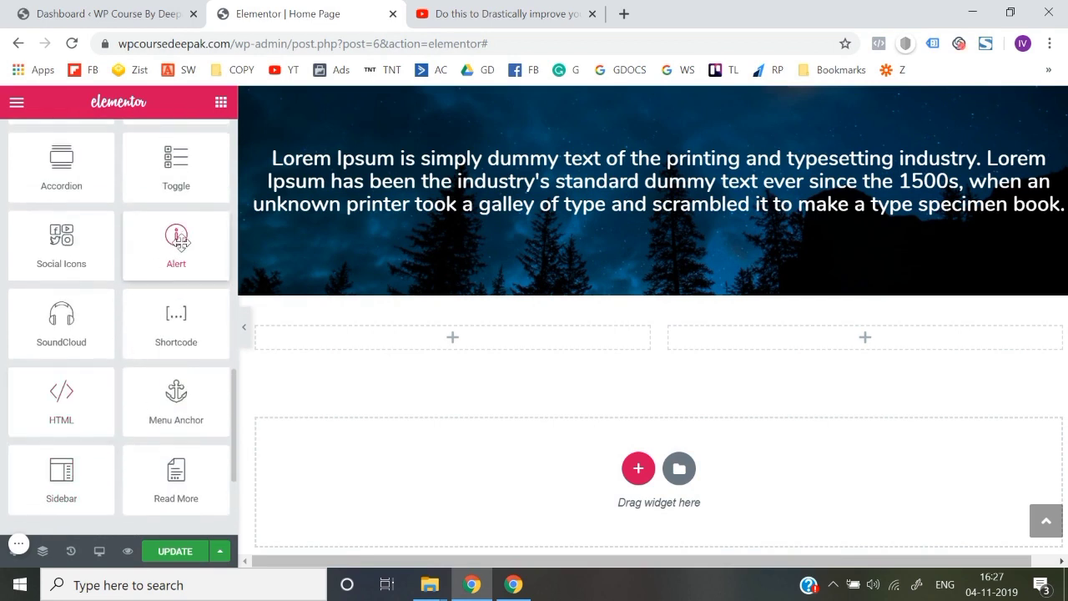
scroll(177, 167, "up", 3)
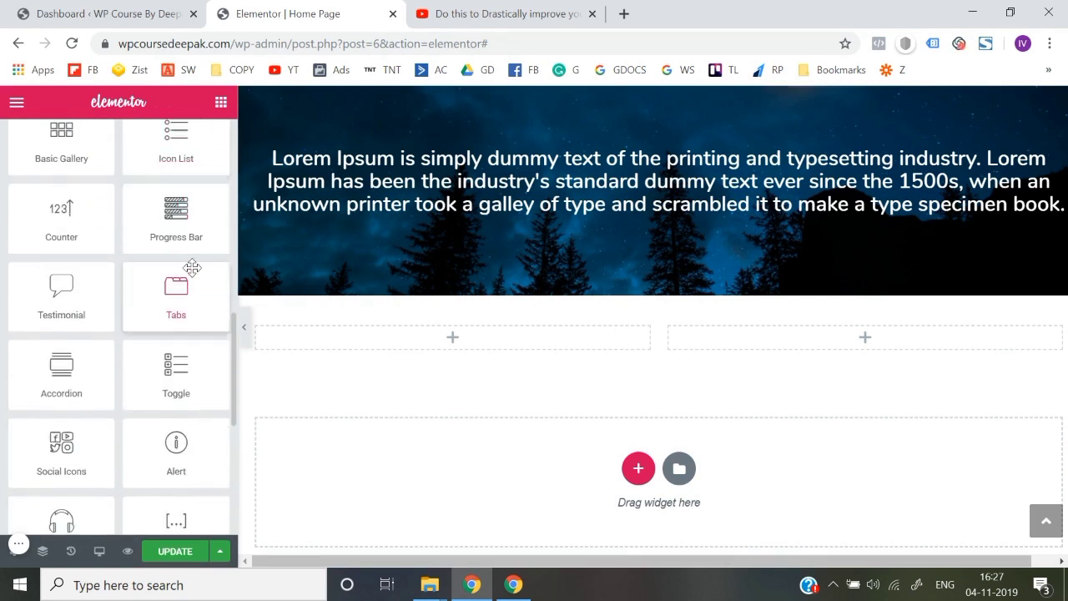
scroll(192, 267, "down", 1)
left_click_drag(51, 317, 389, 329)
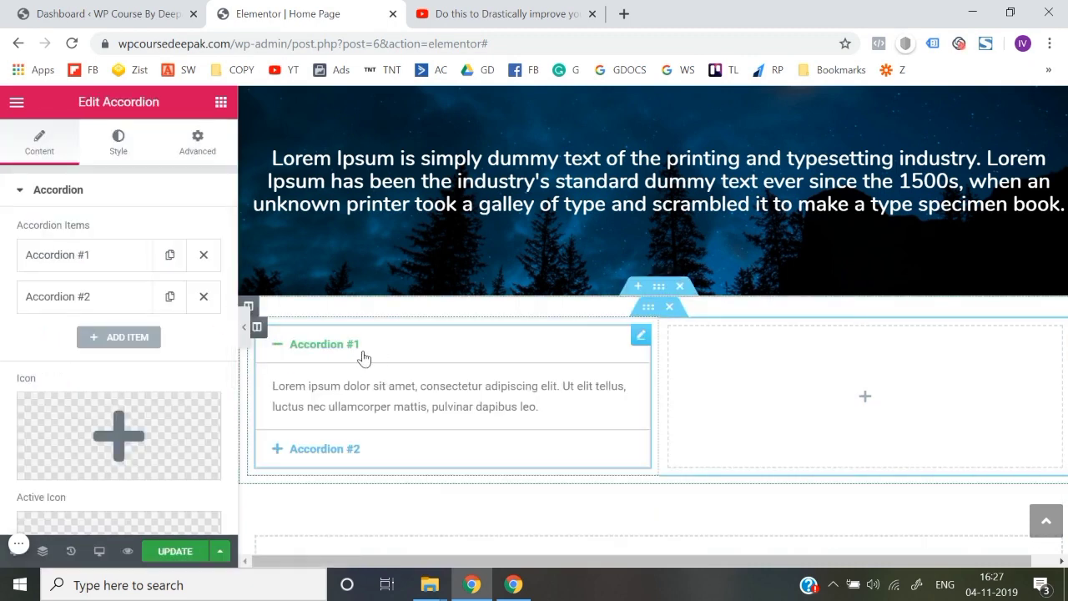
Expand and collapse both accordion items in the preview, and open the title and description settings of Accordion #1.
left_click(363, 357)
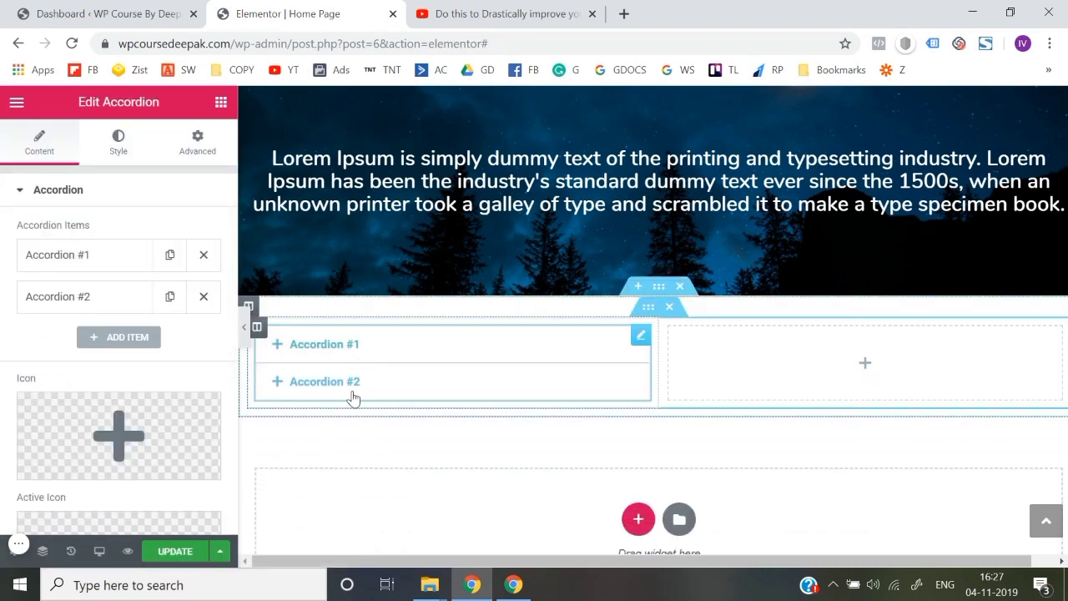
left_click(359, 384)
left_click(373, 357)
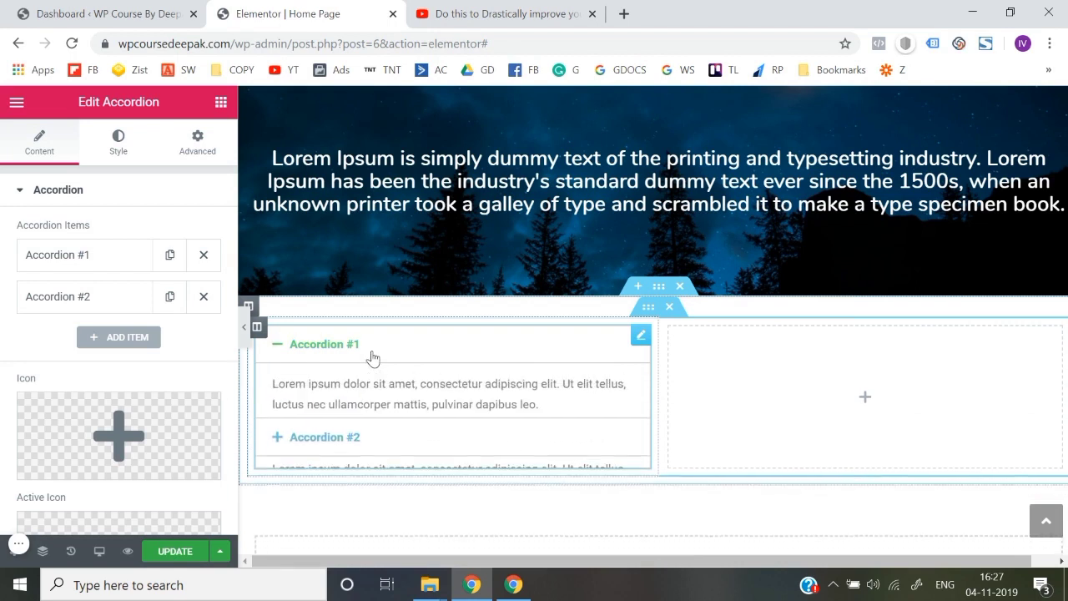
left_click(373, 357)
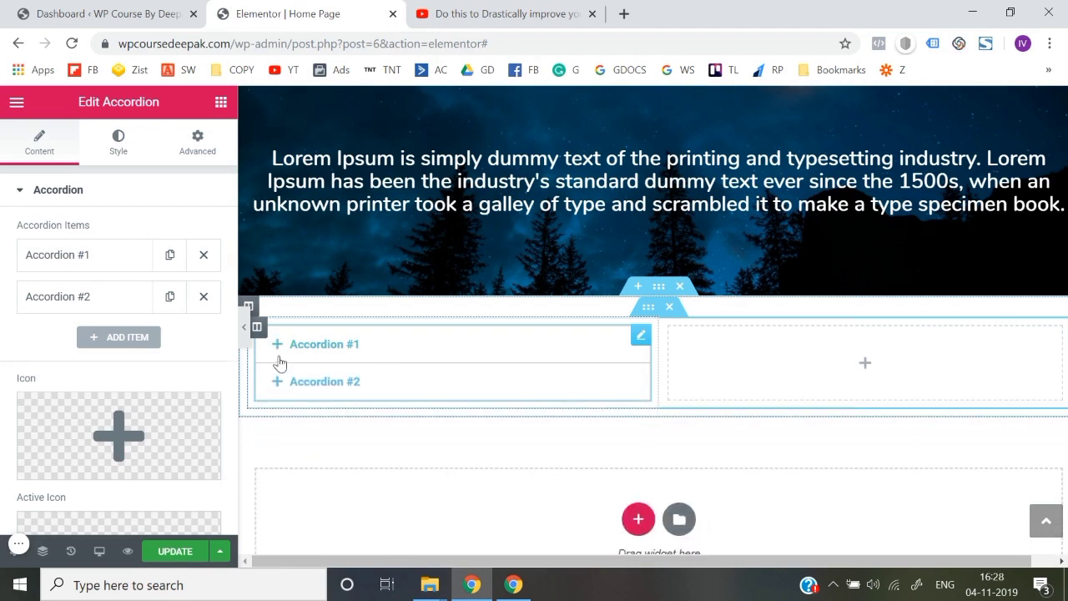
left_click(329, 355)
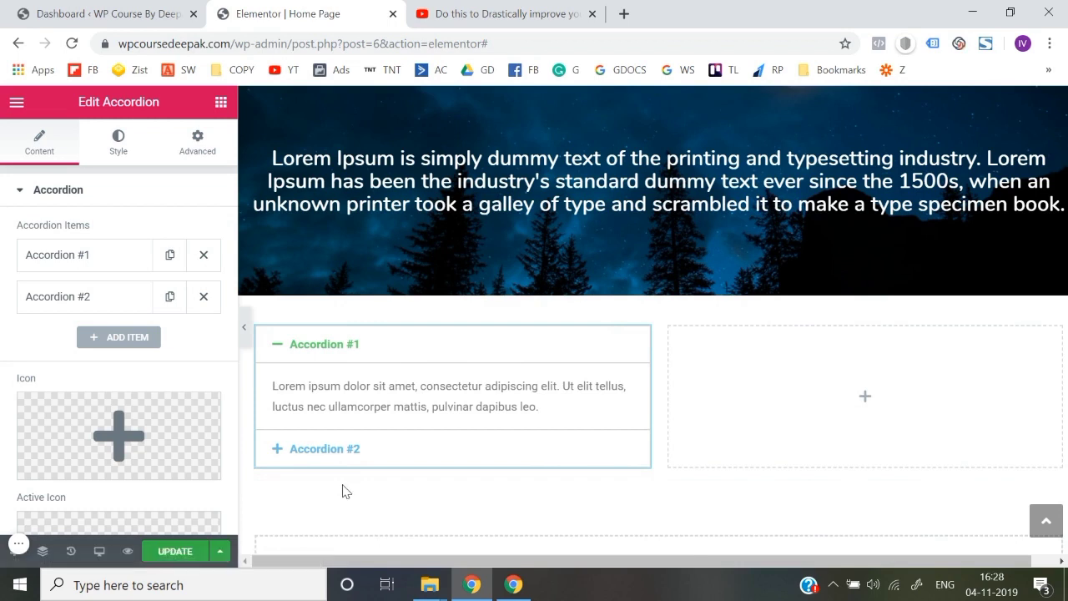
left_click(349, 349)
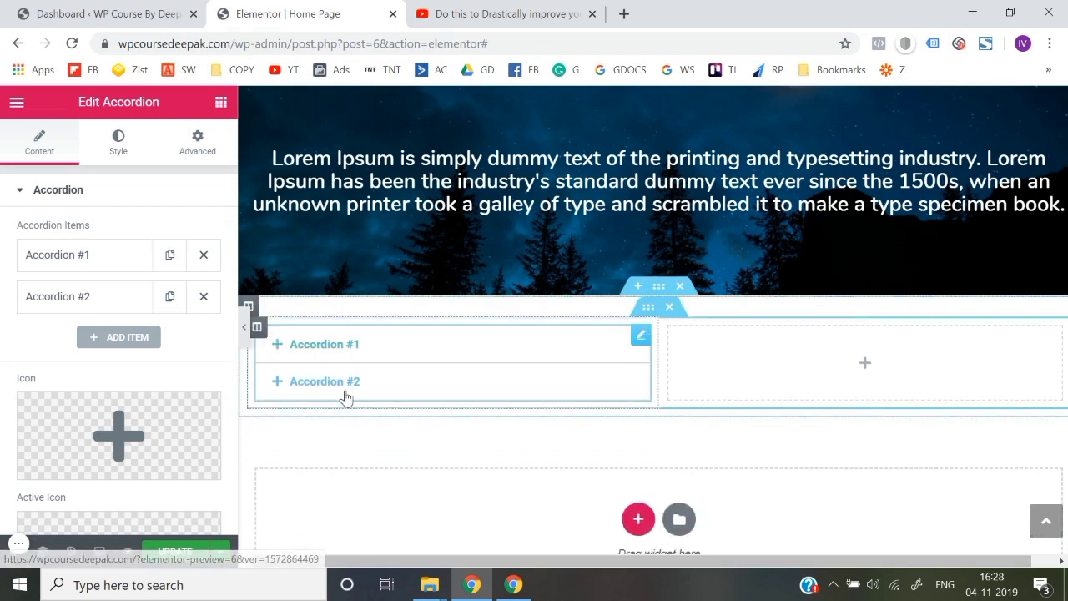
left_click(346, 395)
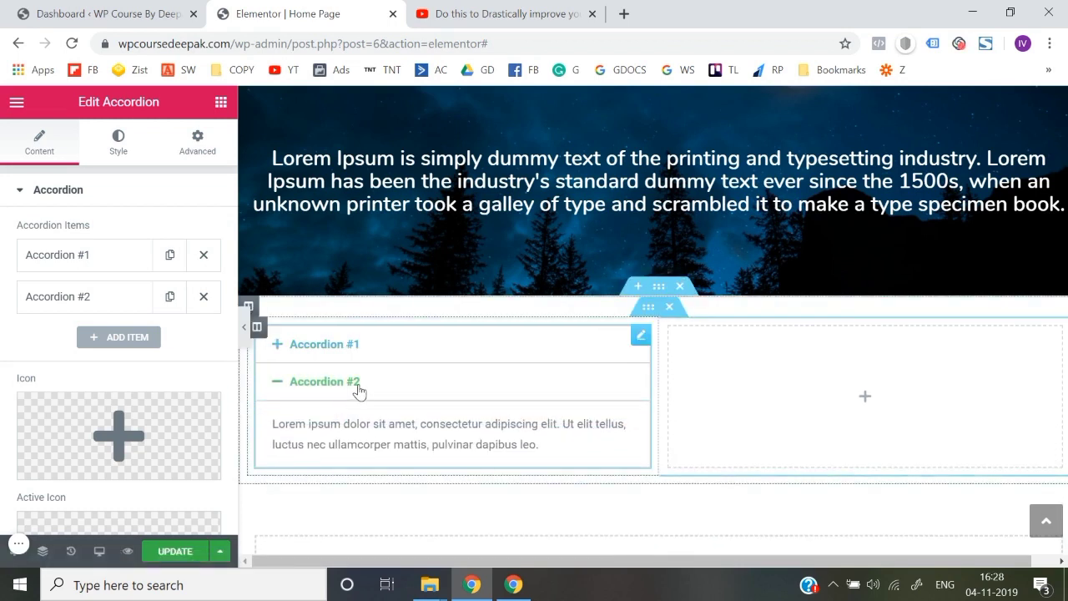
left_click(358, 390)
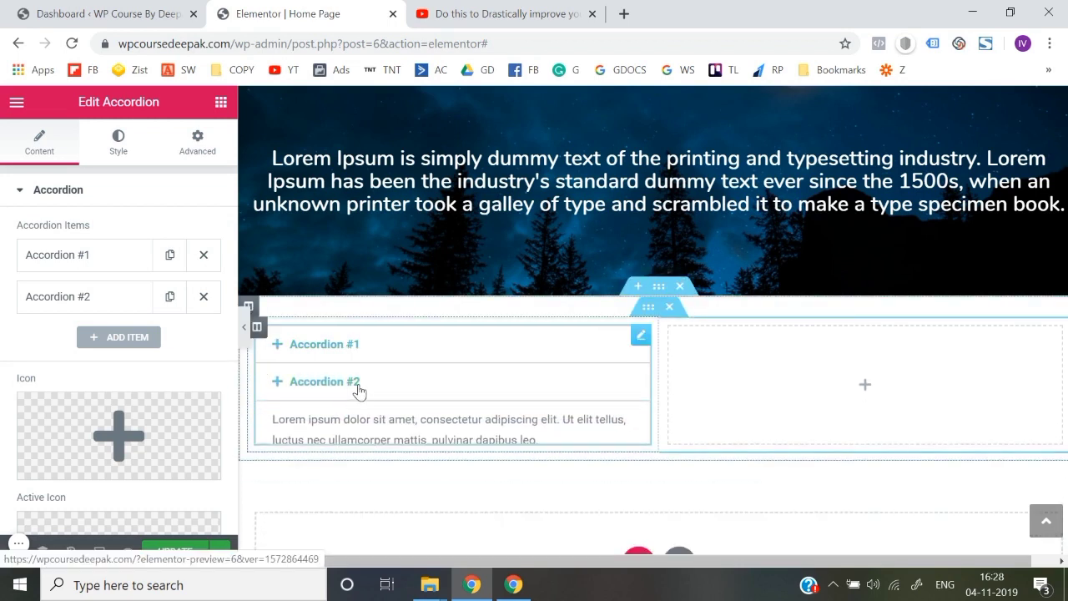
left_click(96, 254)
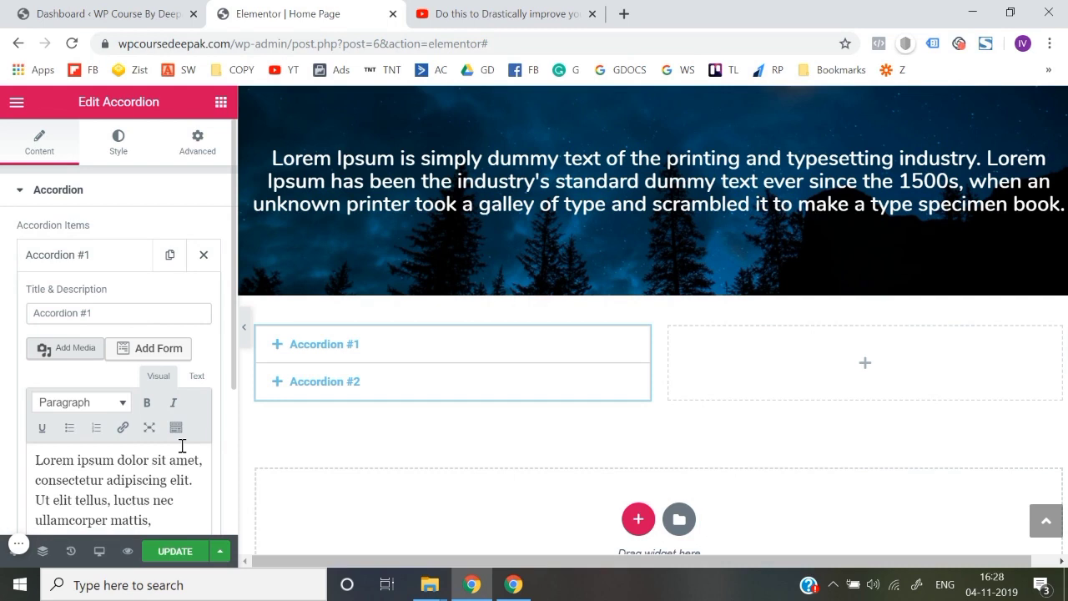
Open thinknthrive.in in a new browser tab and go to its Help page to view a live accordion example.
left_click(625, 15)
type("thinknthrive.in/wp-admin")
key("Right")
key("BackSpace")
key("BackSpace")
key("BackSpace")
key("BackSpace")
key("BackSpace")
key("BackSpace")
key("BackSpace")
key("BackSpace")
key("BackSpace")
key("Return")
left_click(490, 11)
left_click(722, 10)
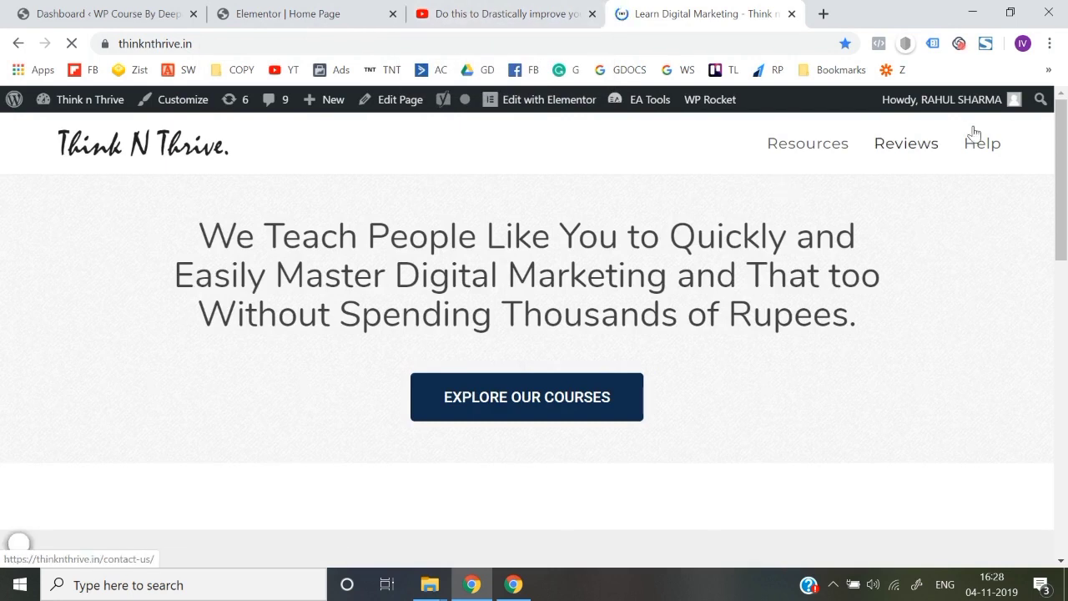
left_click(981, 146)
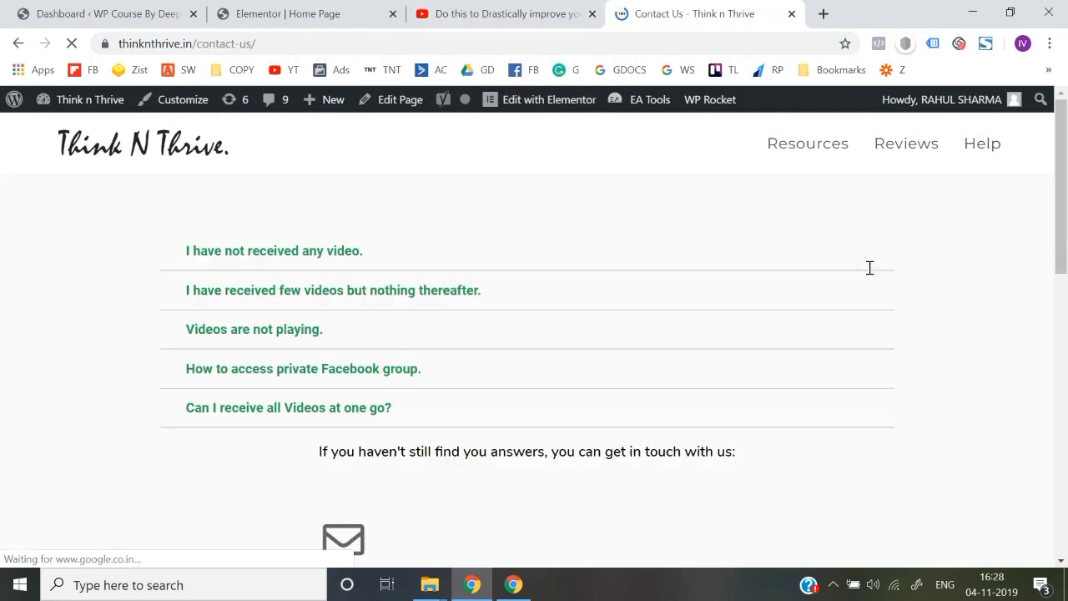
Expand and collapse the first three FAQ questions on the live Contact Us page to see how the accordion behaves.
left_click(318, 264)
left_click(318, 264)
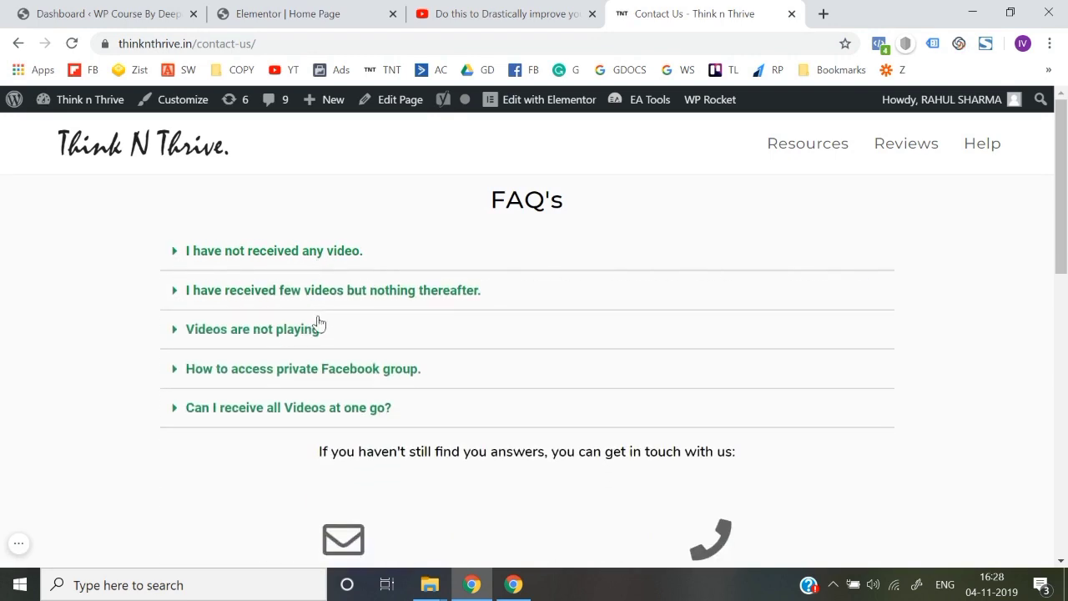
left_click(328, 301)
left_click(326, 301)
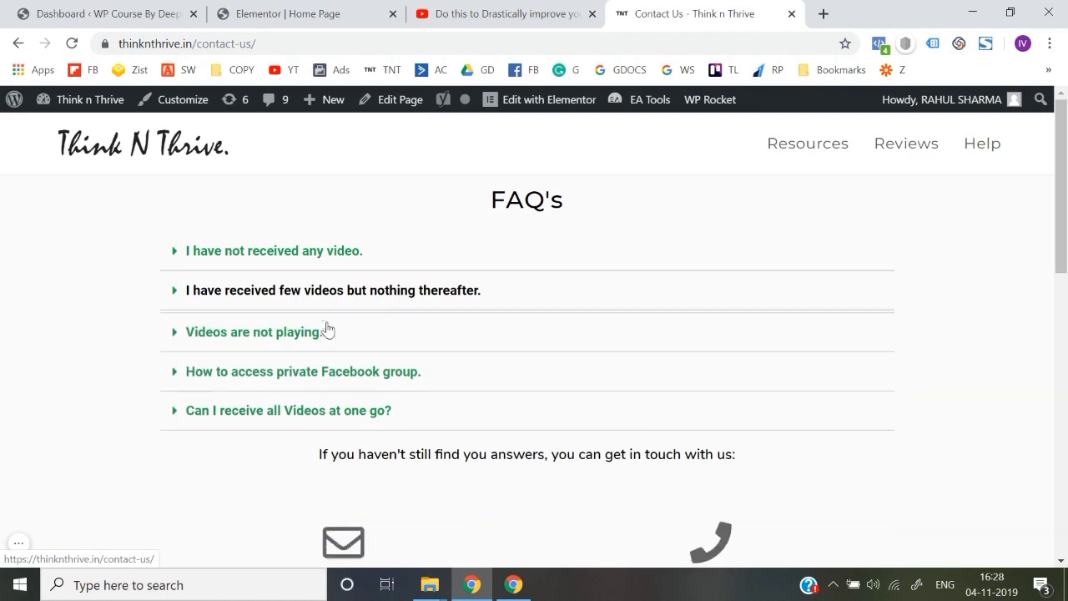
left_click(324, 334)
left_click(325, 340)
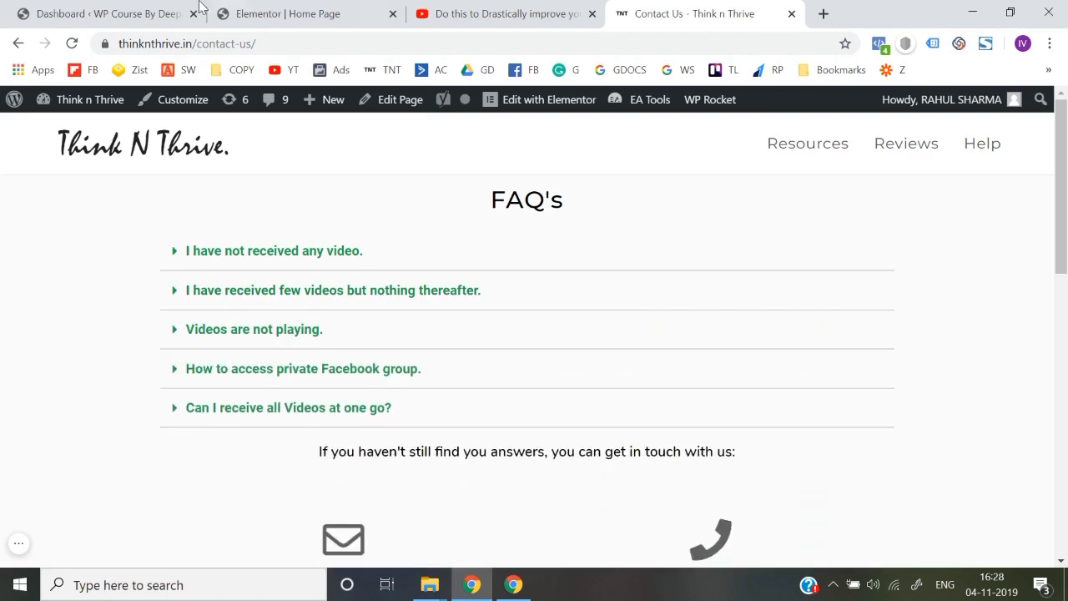
Return to the Elementor editor and replace the Accordion widget in the first column with a Social Icons widget.
left_click(286, 10)
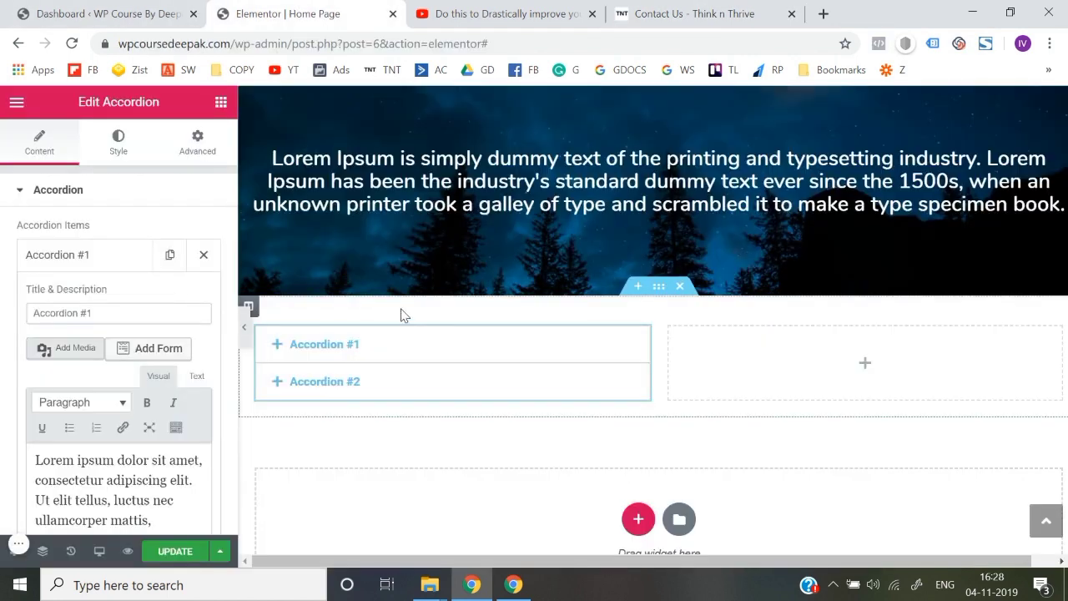
right_click(643, 344)
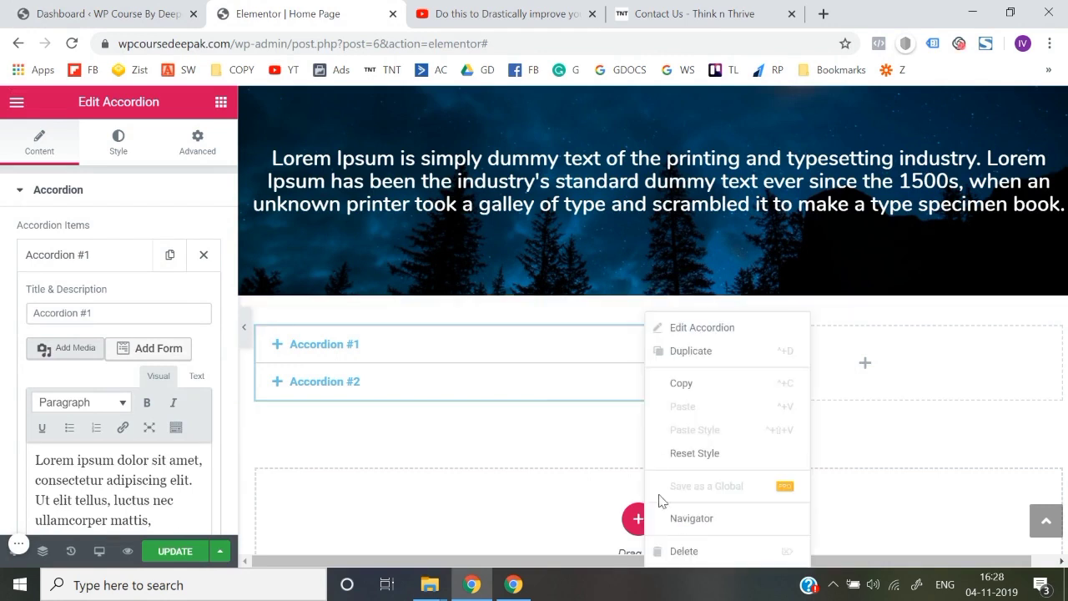
left_click(666, 551)
scroll(163, 350, "down", 10)
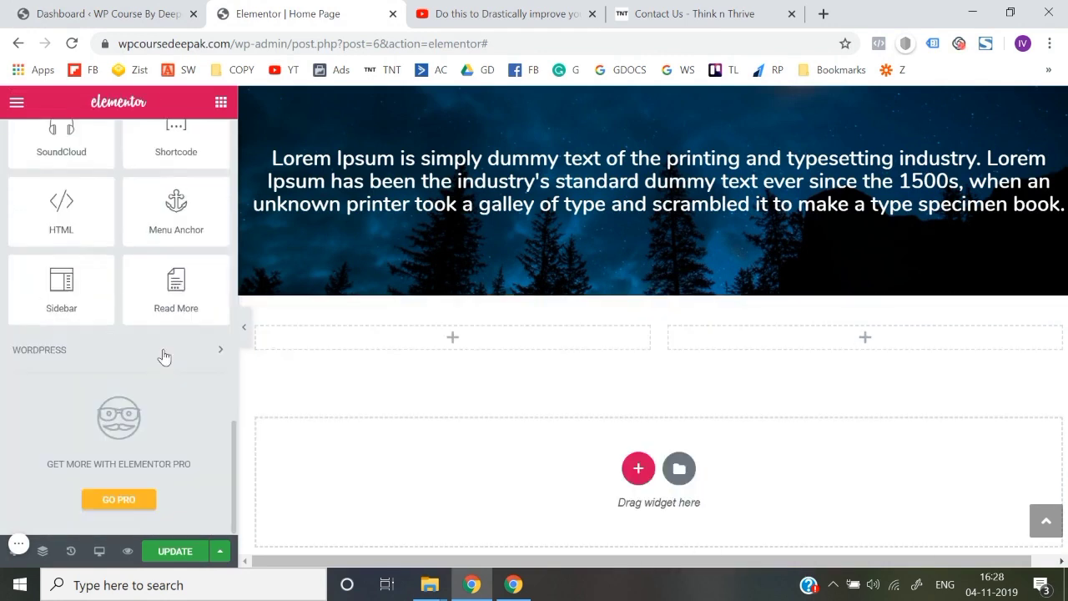
scroll(165, 353, "up", 2)
left_click_drag(87, 226, 391, 346)
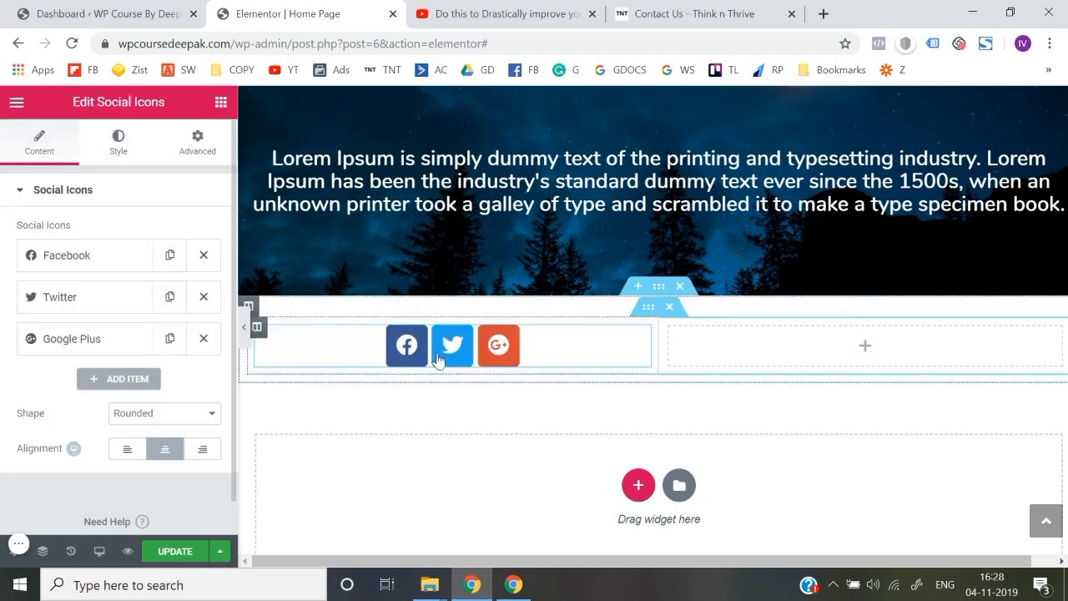
Add a fourth social icon item and remove it again, and examine the icon, link and color settings of the Facebook item.
left_click(112, 378)
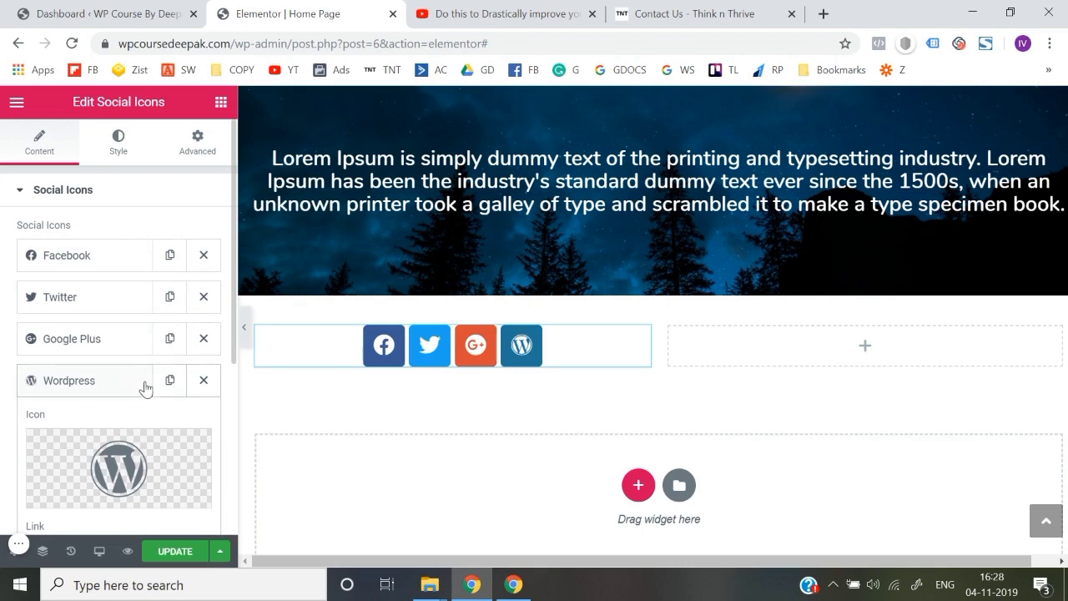
left_click(204, 381)
left_click(88, 256)
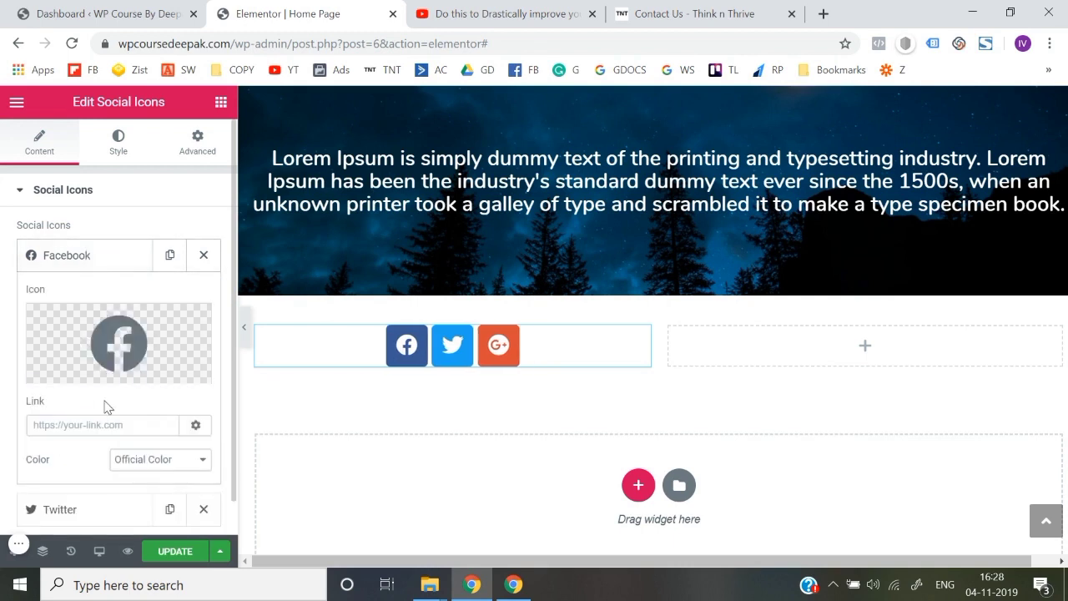
scroll(106, 407, "down", 3)
scroll(100, 401, "up", 3)
mouse_move(107, 342)
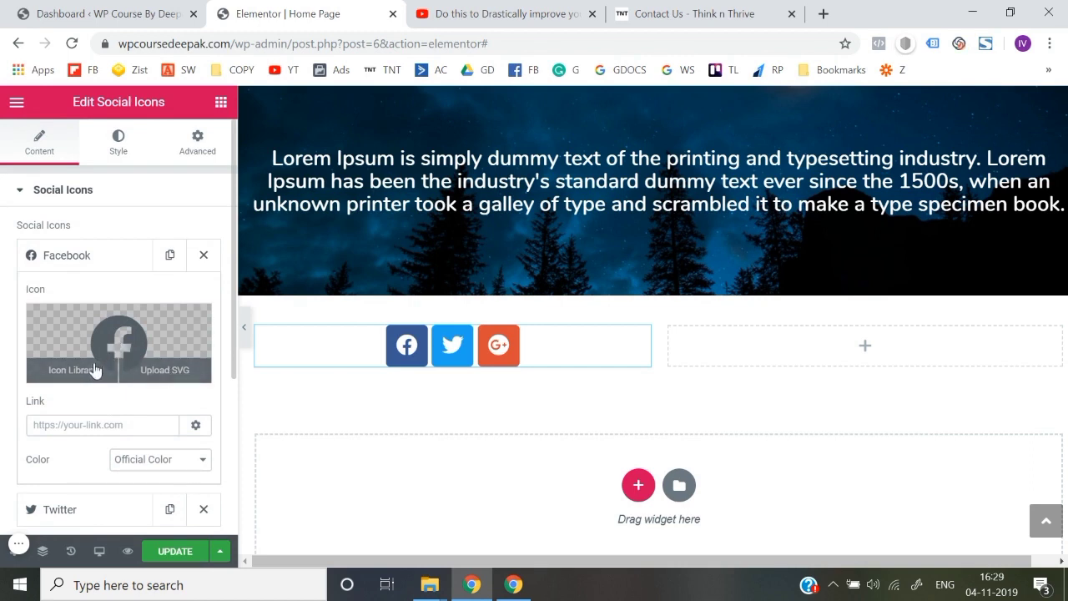
Change the social icons' color style to Custom and set the primary color to black (#000000).
left_click(128, 148)
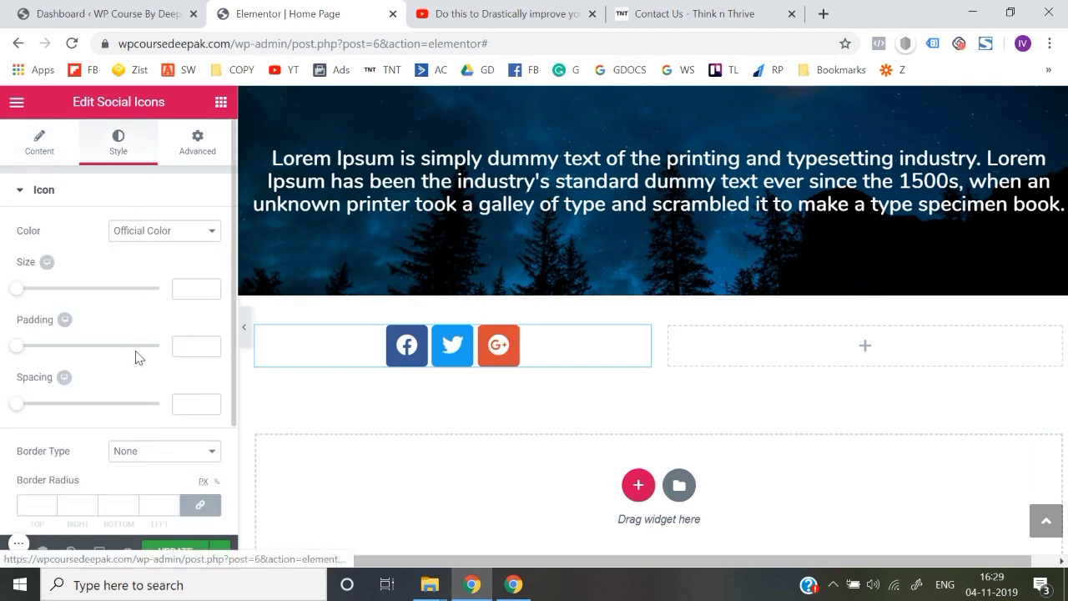
left_click(146, 233)
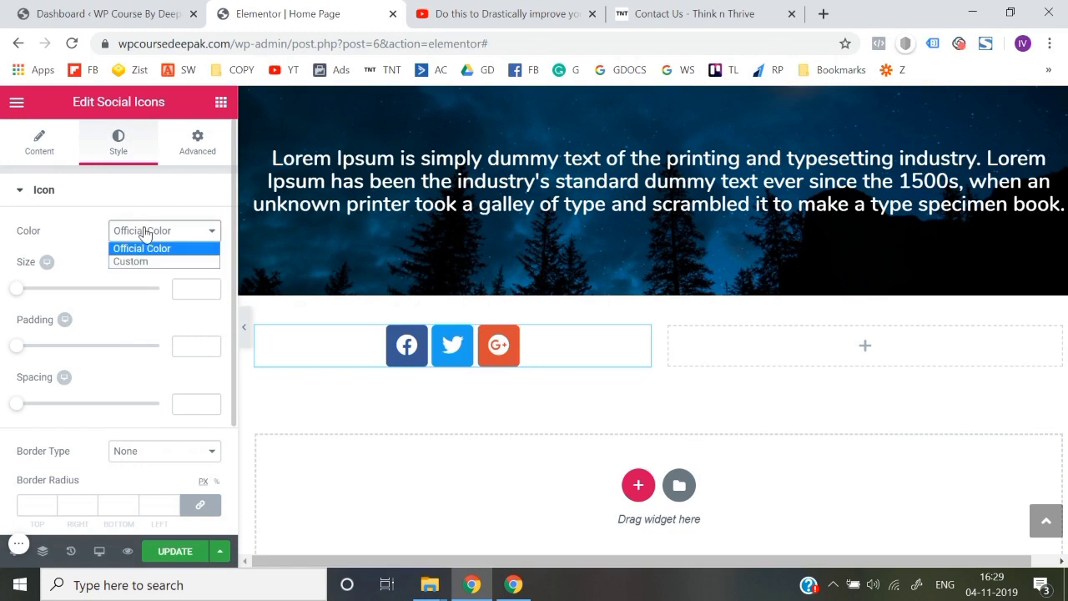
left_click(142, 261)
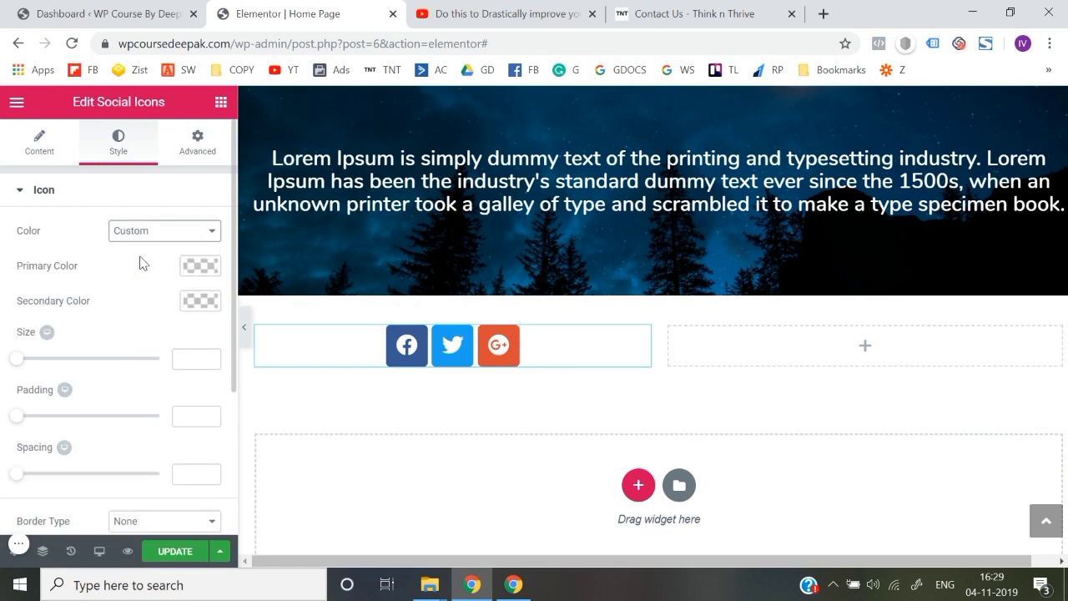
left_click(199, 267)
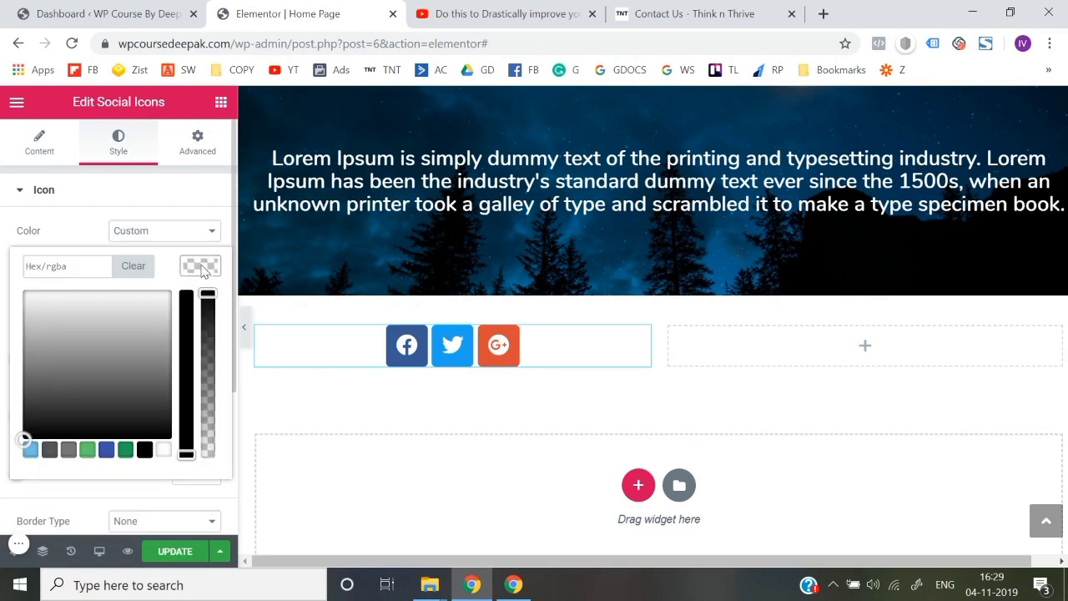
left_click(106, 451)
left_click(146, 452)
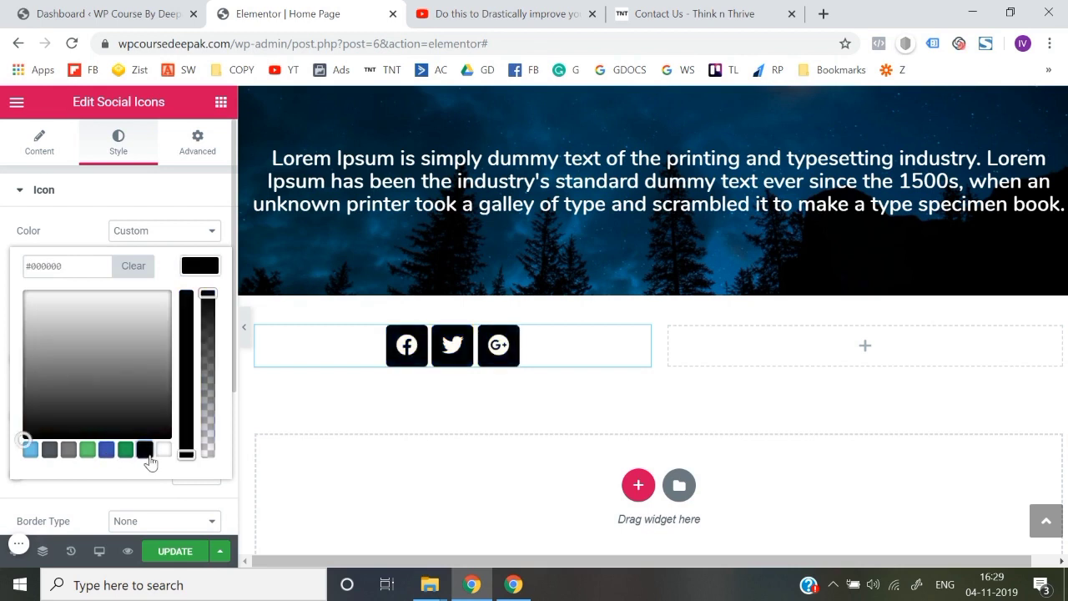
left_click(3, 427)
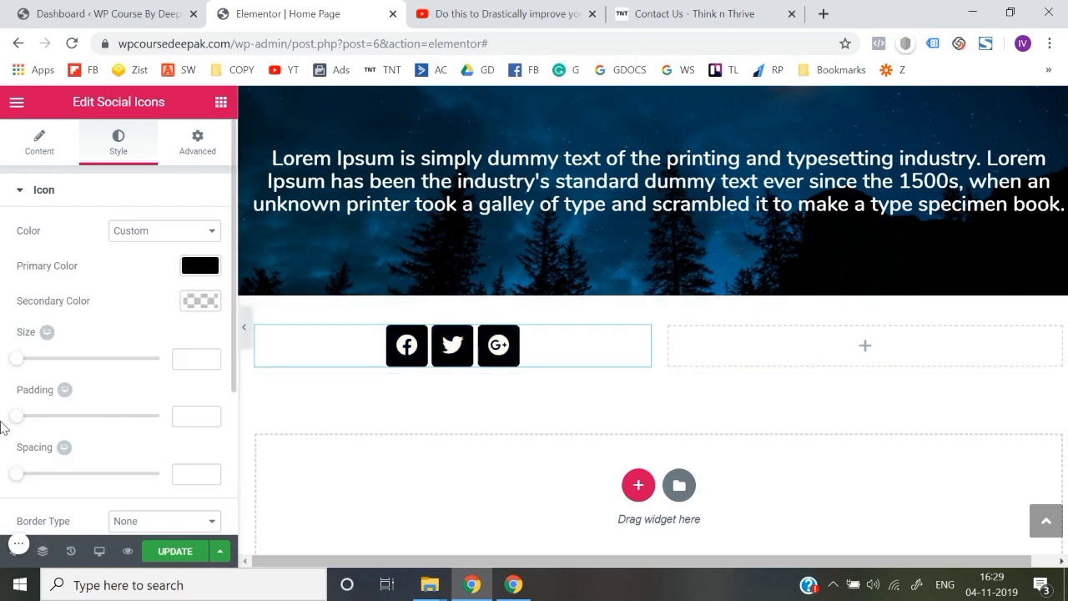
Delete the Social Icons widget from the first column and add an Alert widget in its place.
right_click(639, 346)
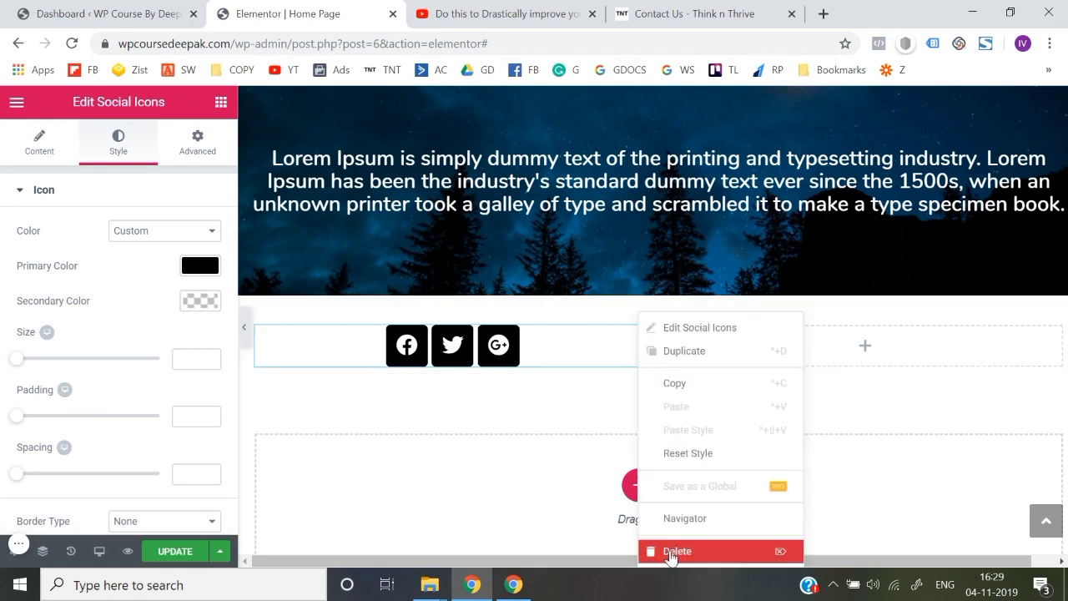
left_click(670, 553)
scroll(123, 420, "down", 10)
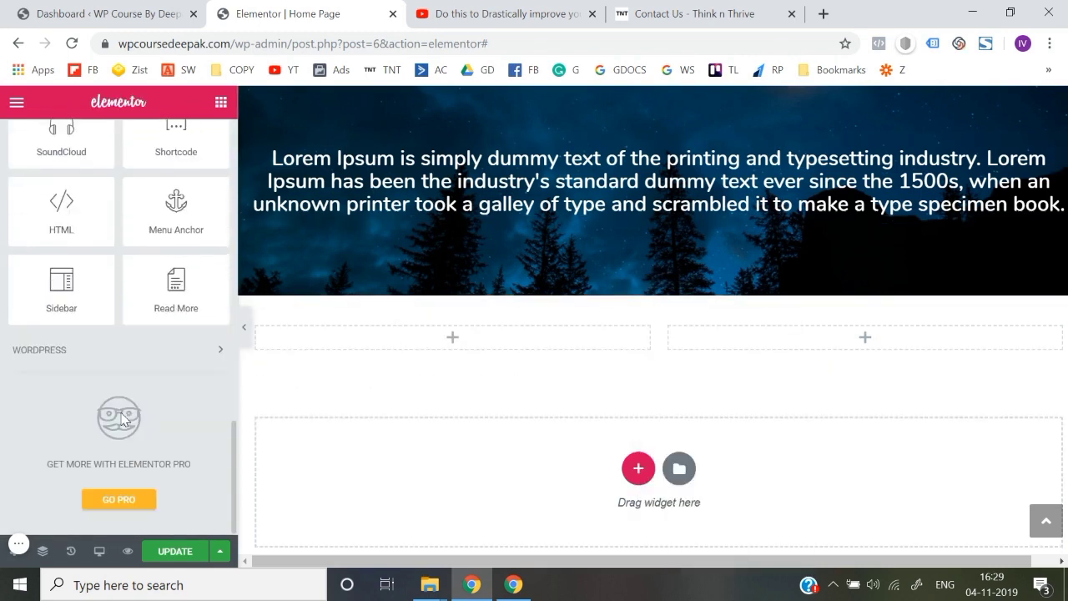
scroll(123, 419, "up", 3)
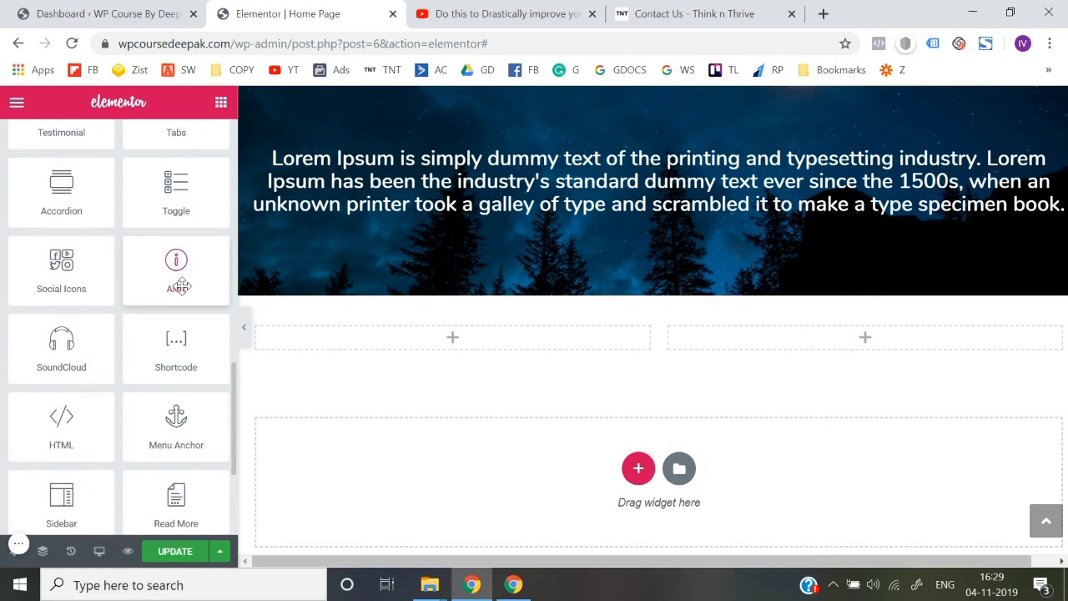
scroll(147, 295, "down", 1)
left_click_drag(172, 251, 407, 346)
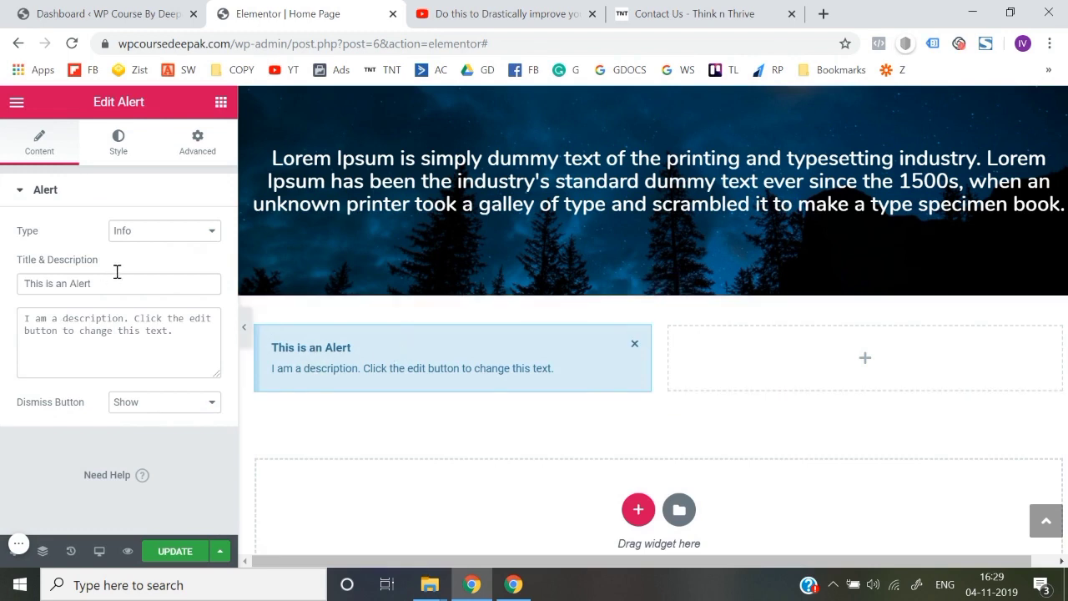
Try the Success type on the alert and set its type to Warning.
left_click(169, 233)
left_click(165, 262)
left_click(173, 229)
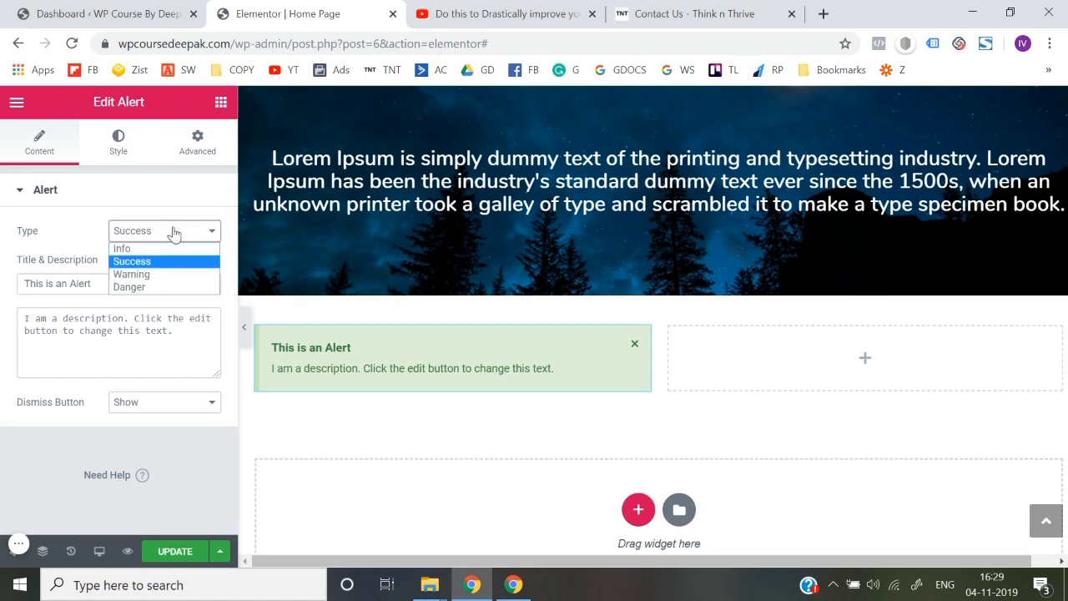
left_click(171, 276)
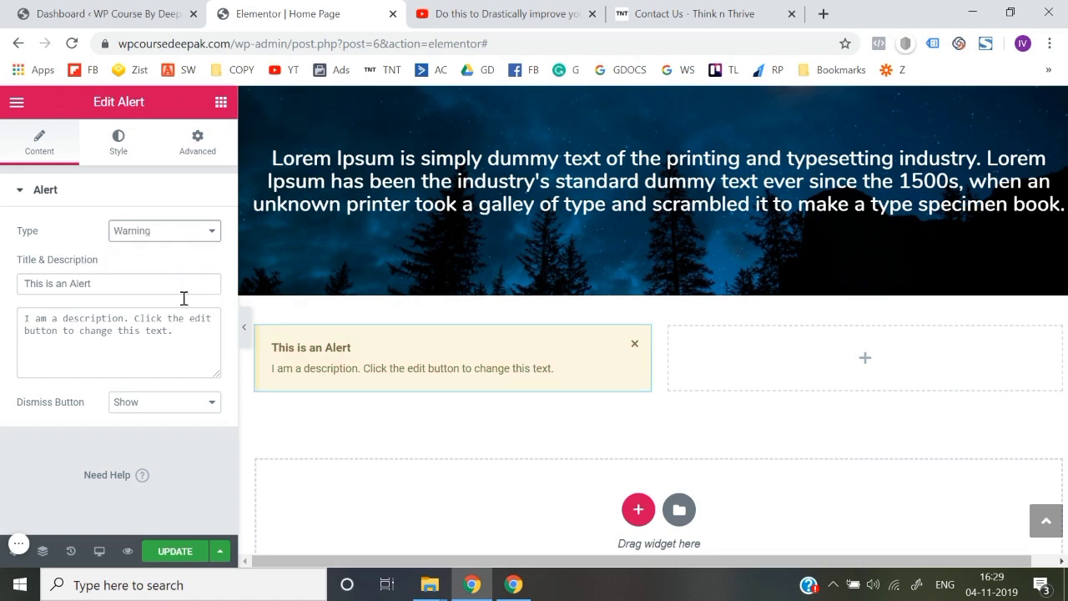
Hide the alert's dismiss button and show it again, and look over the alert's style options.
left_click(162, 404)
left_click(157, 434)
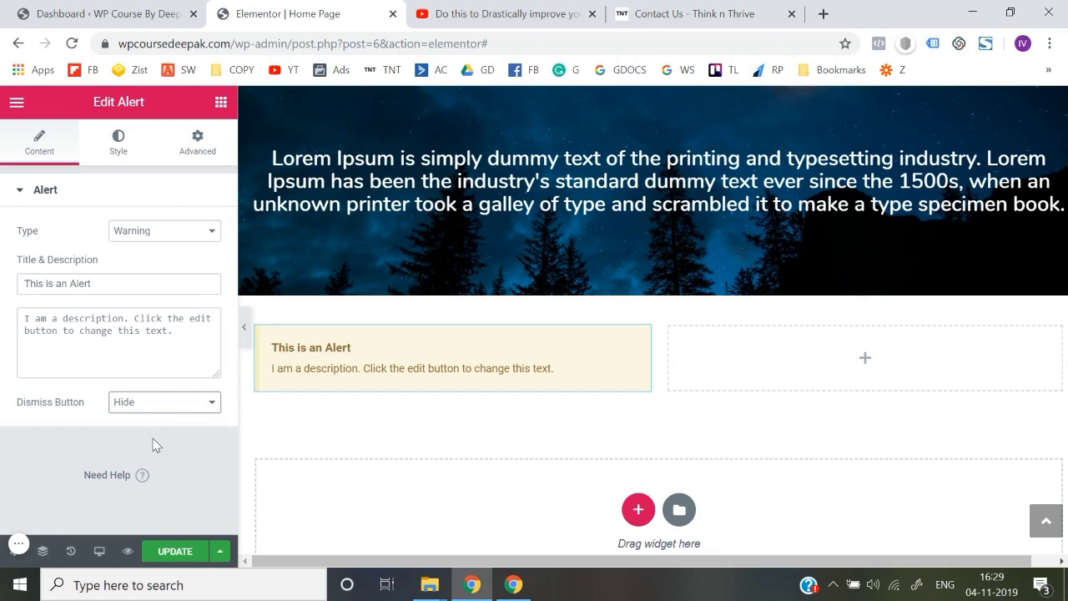
left_click(169, 409)
left_click(167, 422)
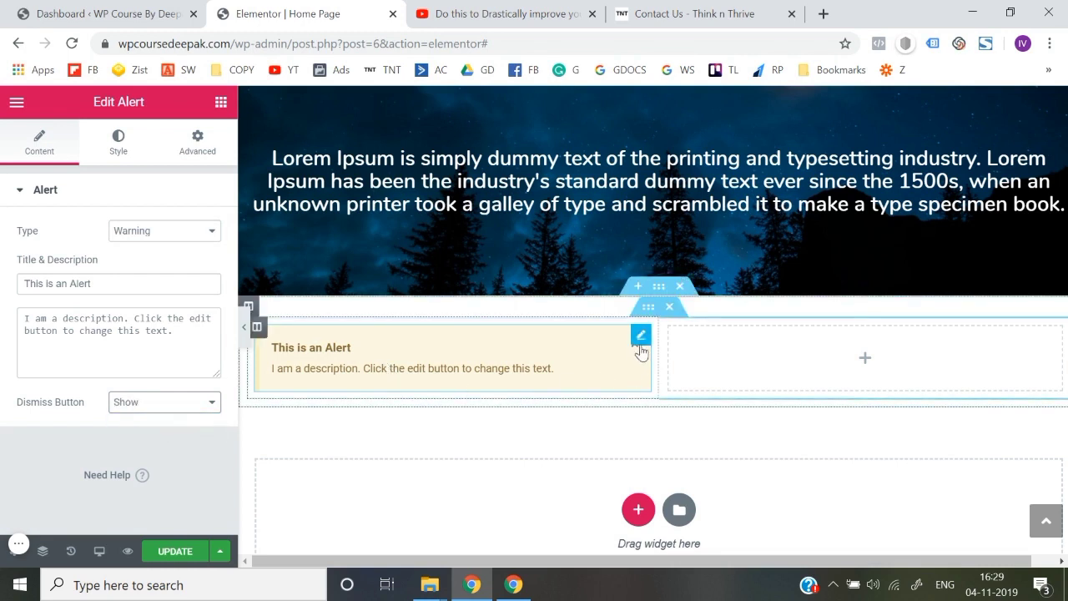
left_click(118, 145)
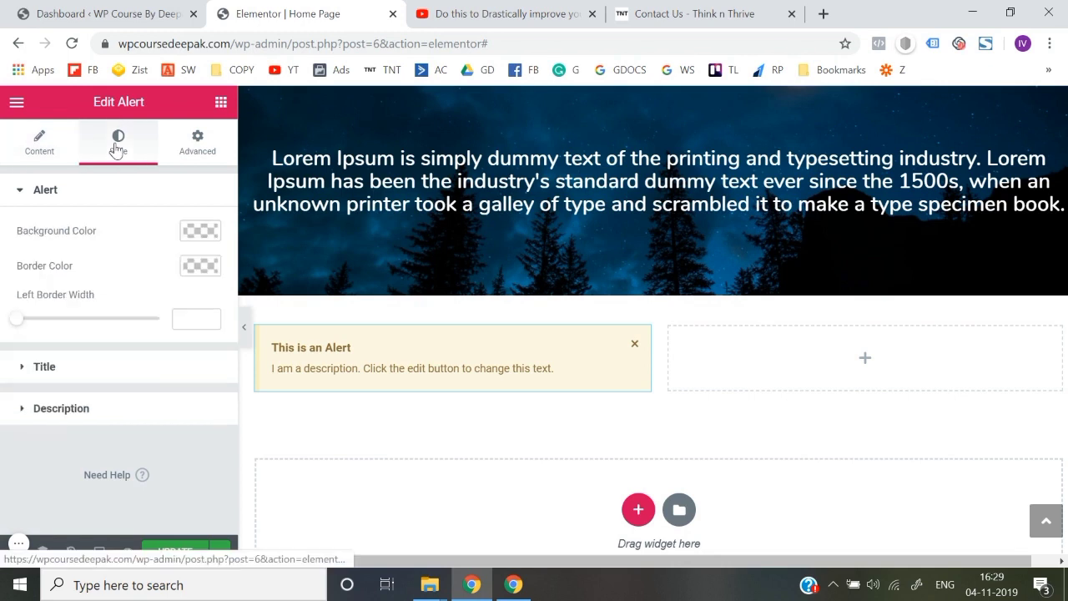
left_click(14, 161)
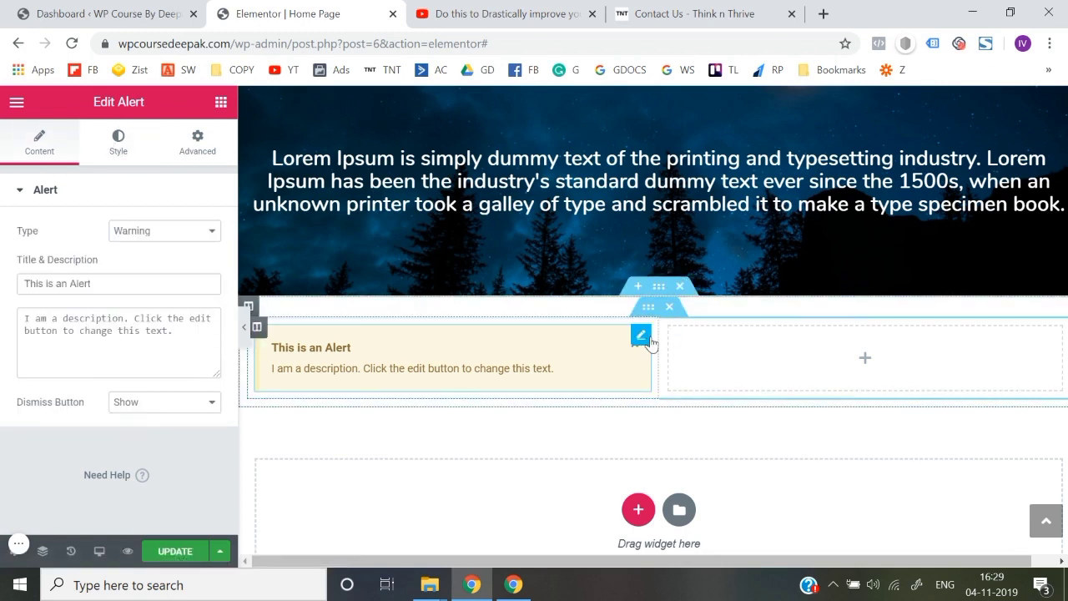
Delete the Alert widget from the first column and add a SoundCloud widget in its place.
right_click(649, 338)
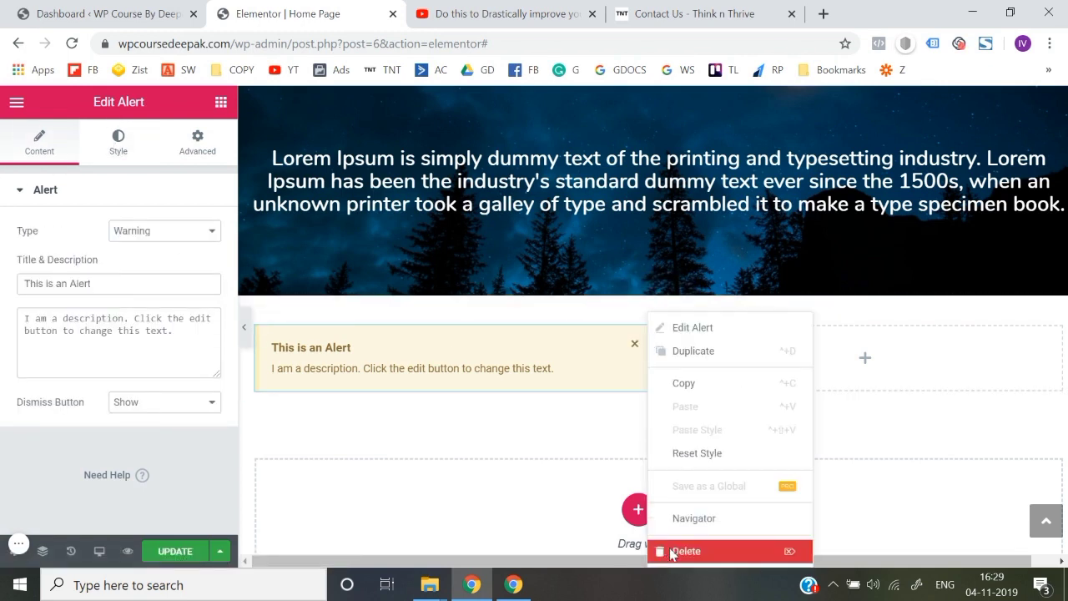
left_click(672, 552)
scroll(89, 451, "down", 12)
scroll(88, 454, "up", 4)
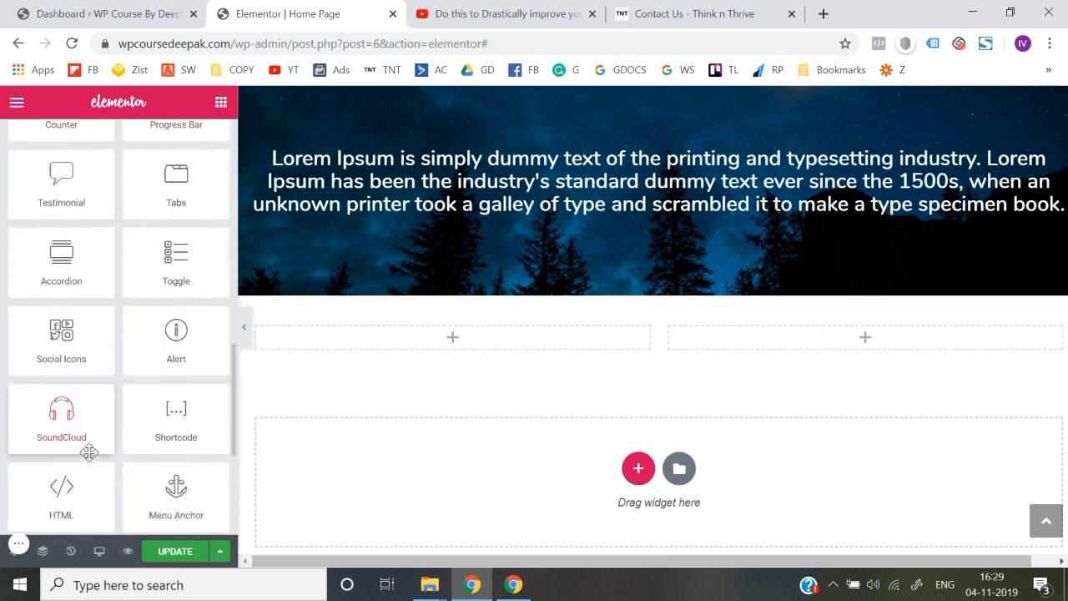
scroll(88, 448, "down", 3)
left_click_drag(70, 282, 422, 348)
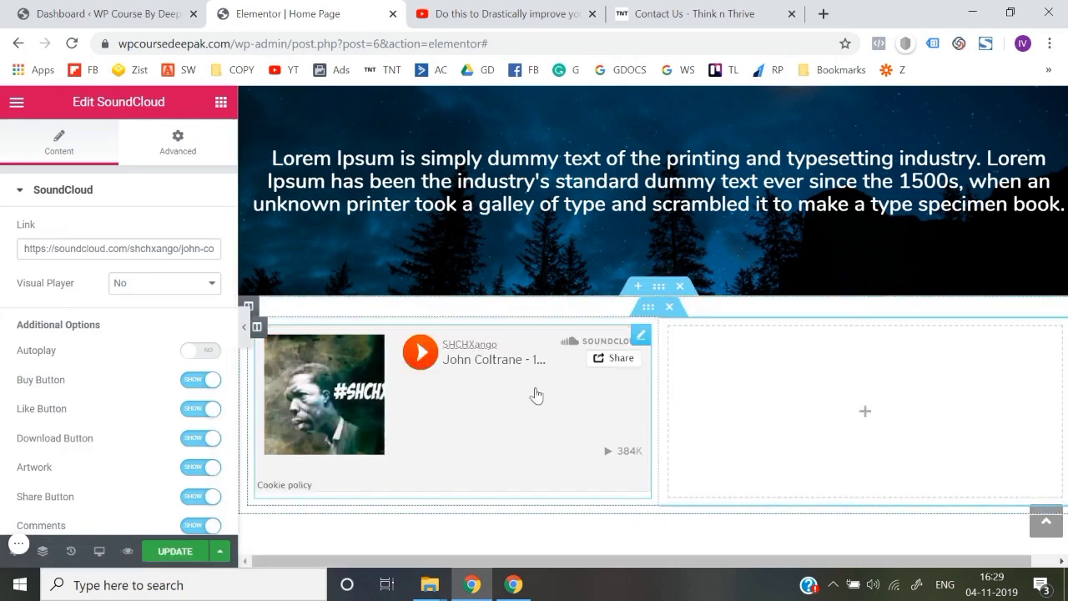
Delete the SoundCloud widget and try to place a Shortcode widget in the first column.
right_click(643, 317)
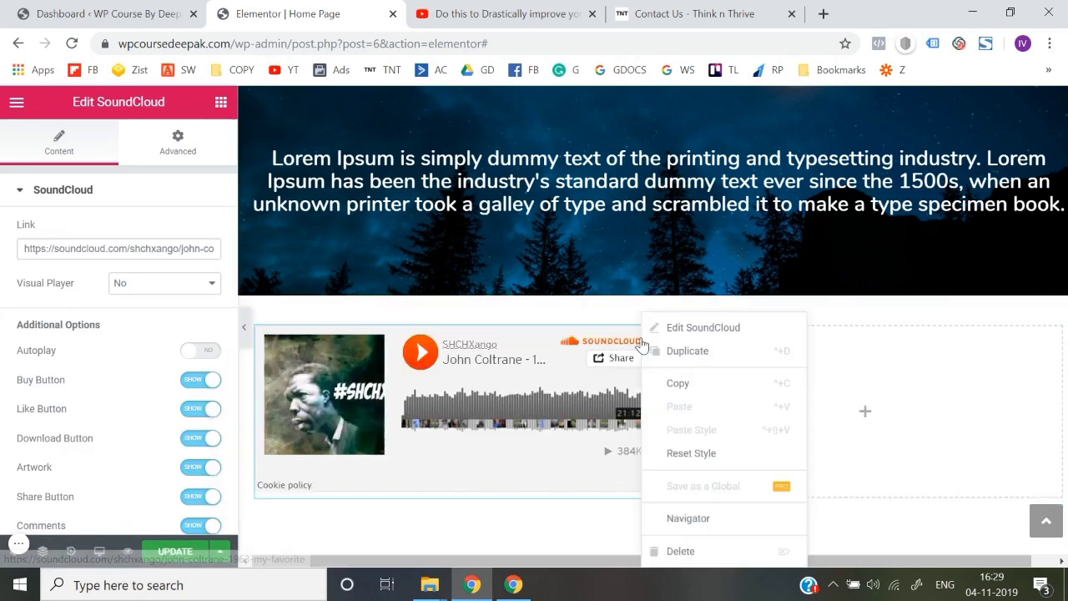
left_click(660, 548)
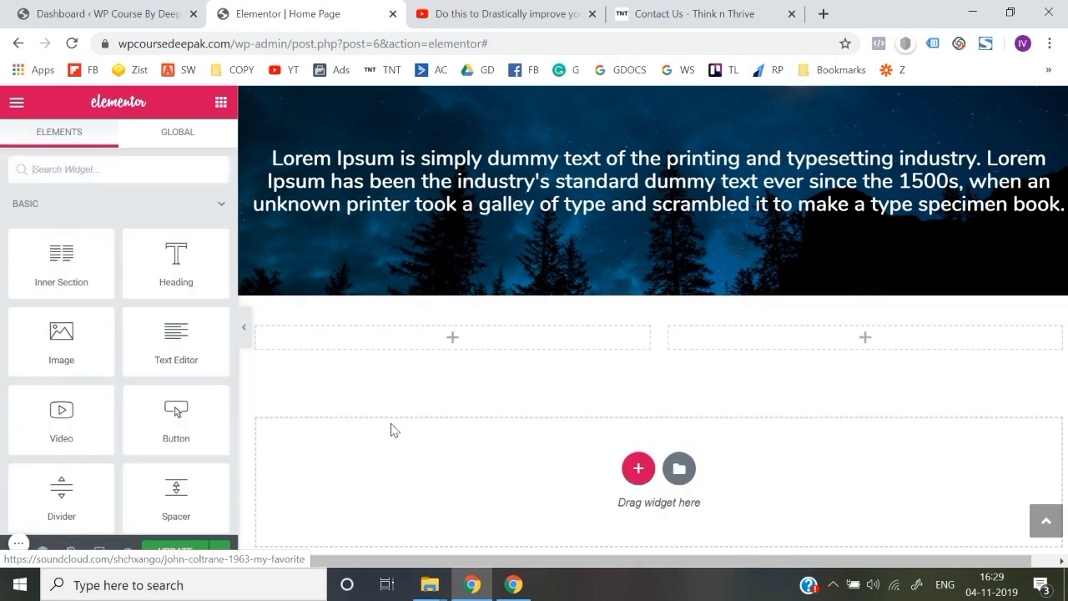
scroll(167, 426, "down", 15)
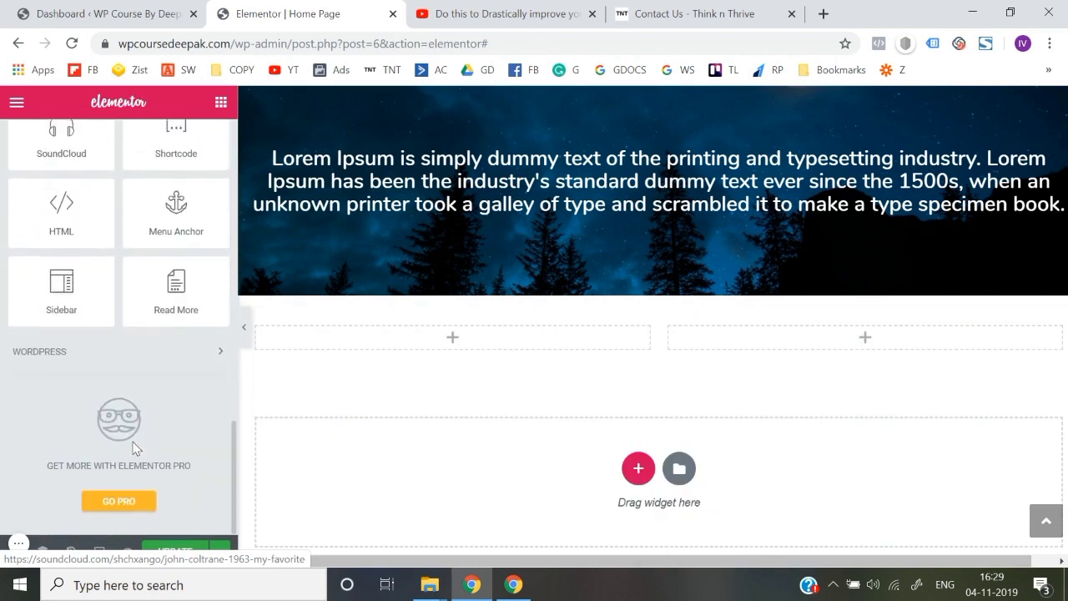
scroll(131, 446, "up", 2)
scroll(162, 355, "down", 1)
left_click_drag(167, 232, 398, 327)
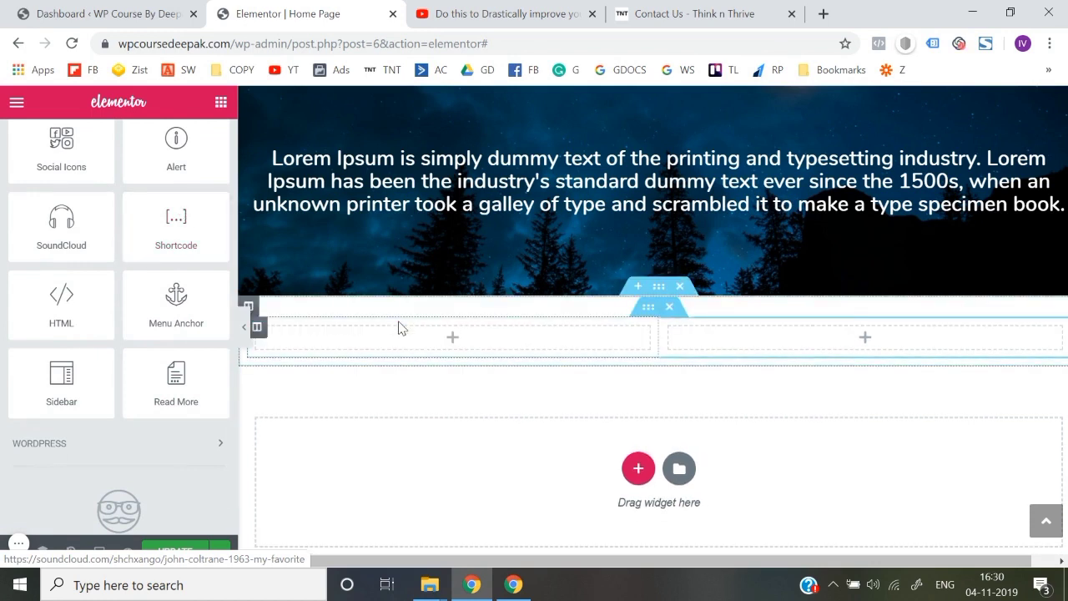
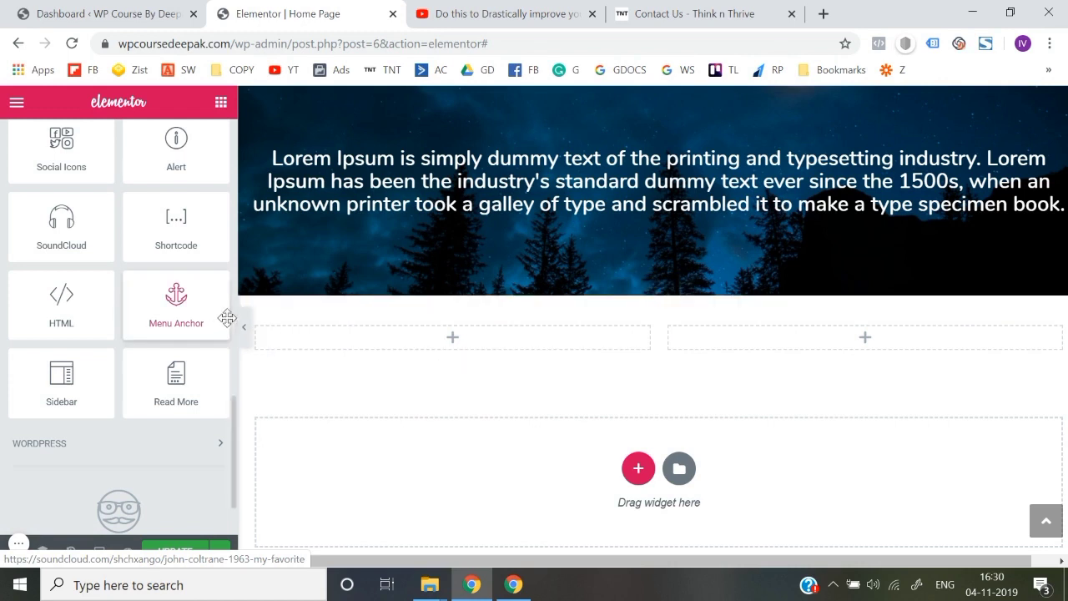
scroll(119, 306, "up", 1)
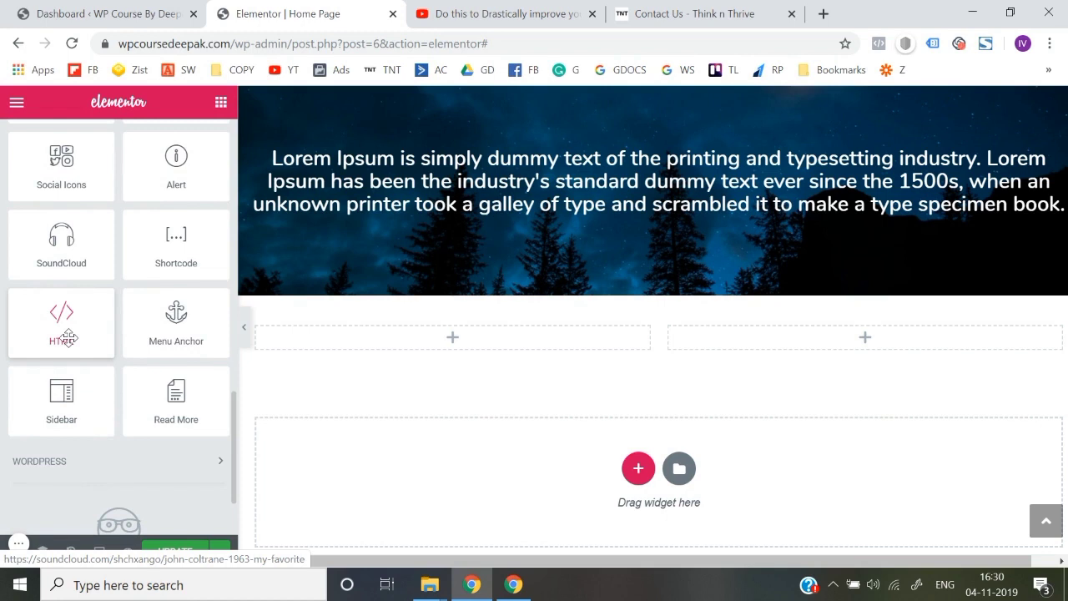
Add an HTML widget to the first column and delete it again.
left_click_drag(68, 338, 365, 337)
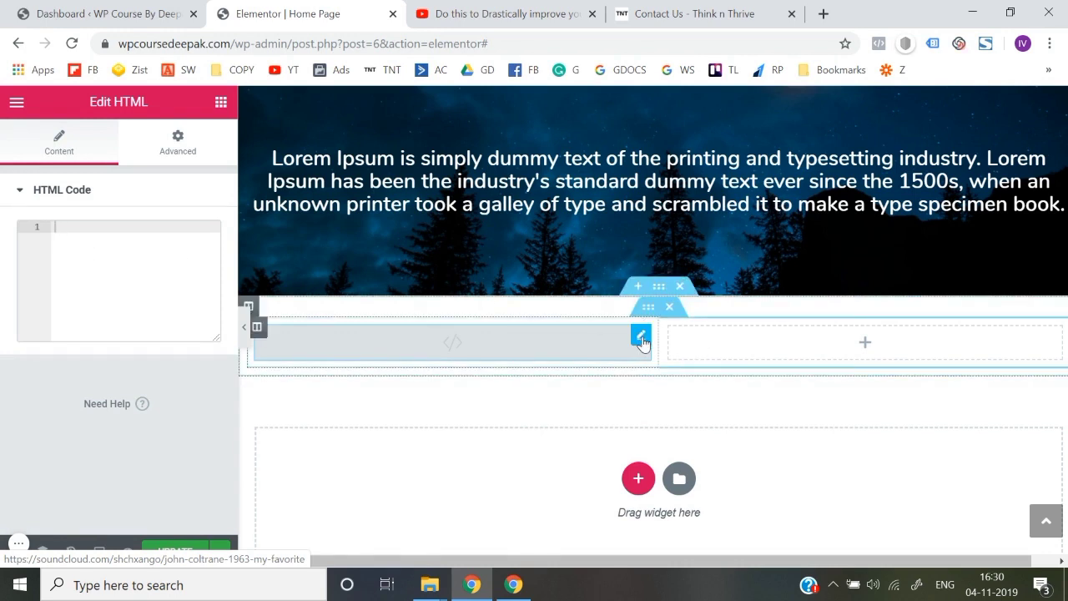
right_click(642, 342)
key("Delete")
Add a Menu Anchor widget to the first column, look at its anchor ID setting, and delete the widget.
scroll(172, 374, "down", 8)
scroll(172, 359, "up", 1)
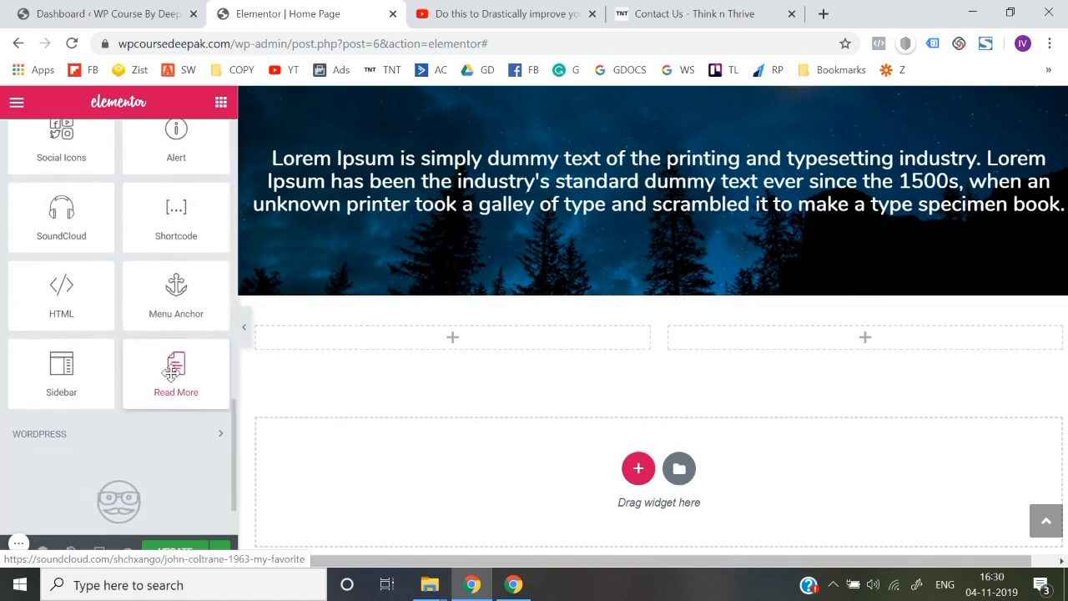
left_click_drag(178, 292, 387, 332)
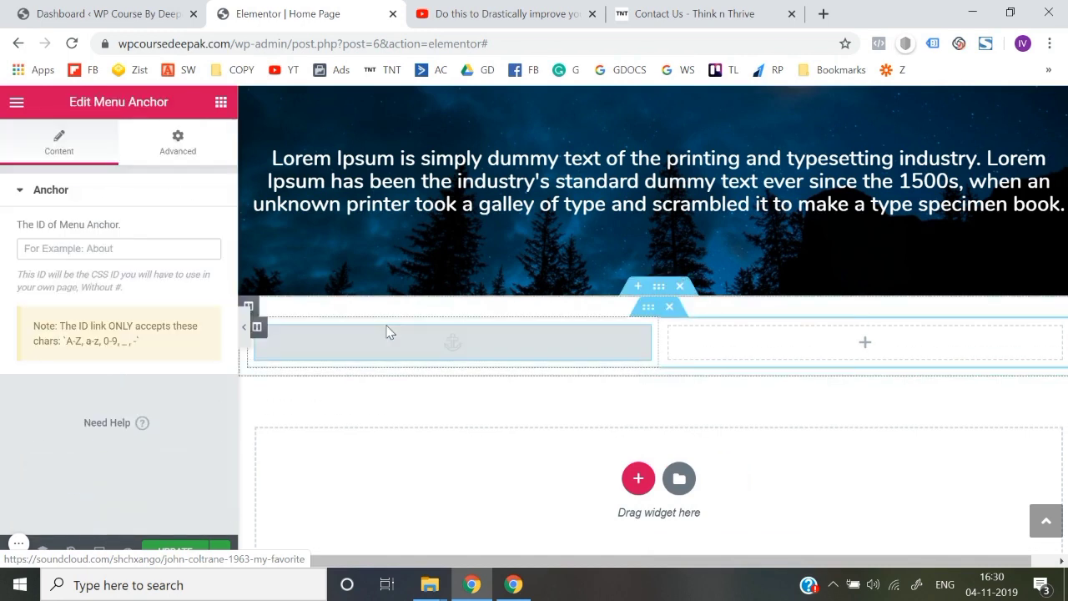
left_click(109, 255)
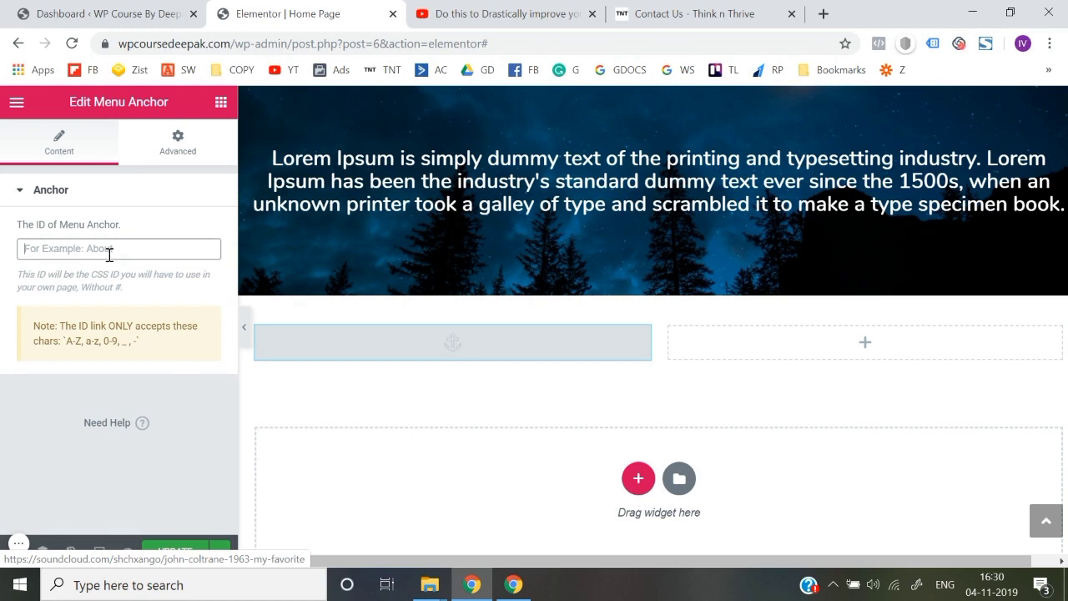
left_click(78, 197)
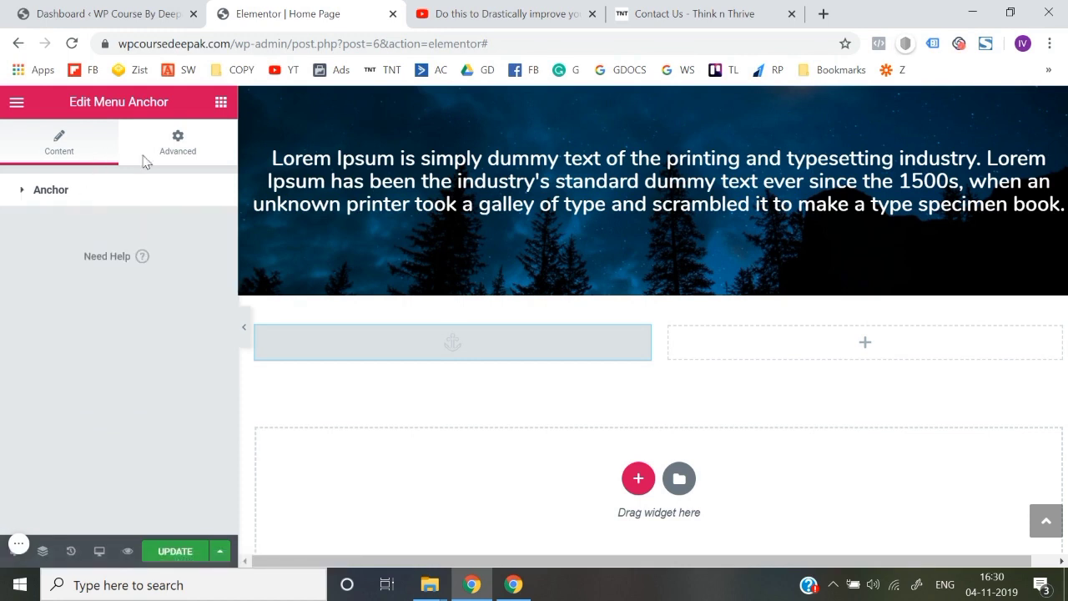
left_click(220, 104)
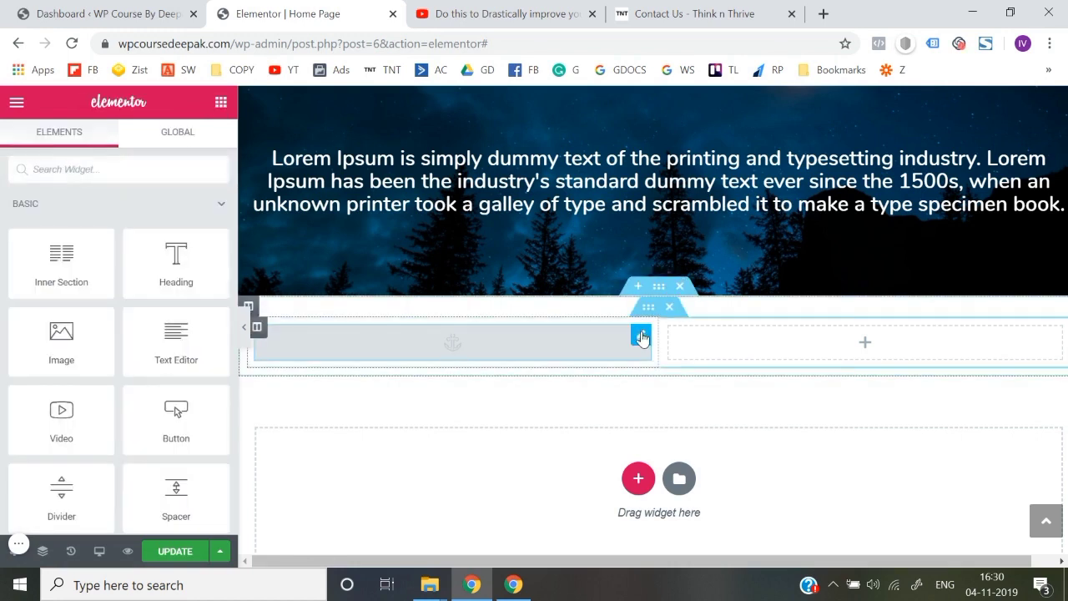
right_click(643, 338)
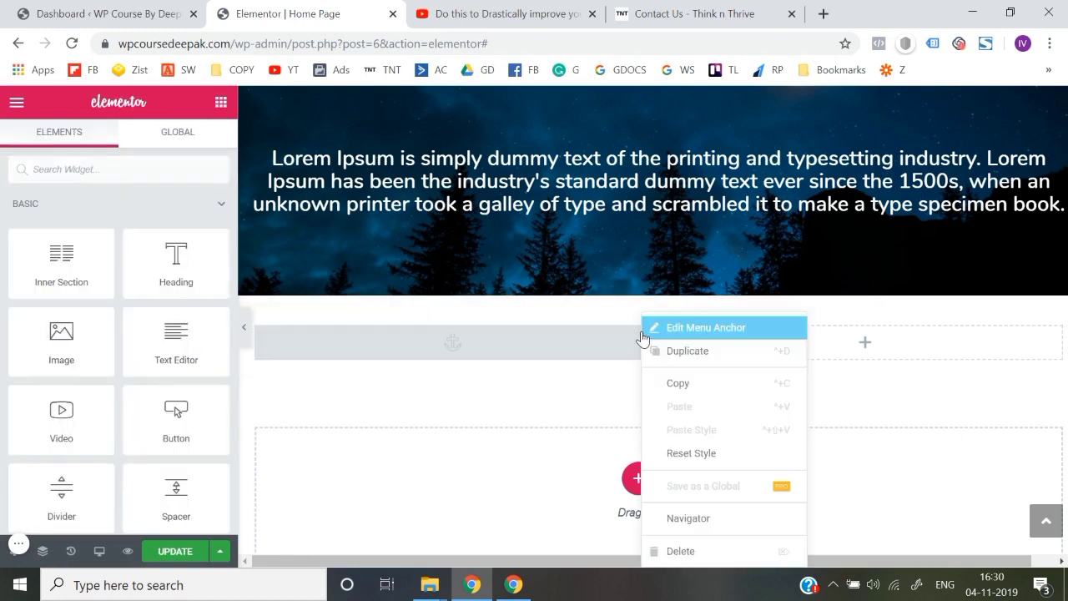
left_click(678, 552)
Add a Sidebar widget to the first column, try Left Sidebar as its sidebar, and reset the choice to Choose Sidebar.
scroll(201, 306, "down", 10)
scroll(167, 381, "up", 1)
left_click_drag(71, 337, 453, 339)
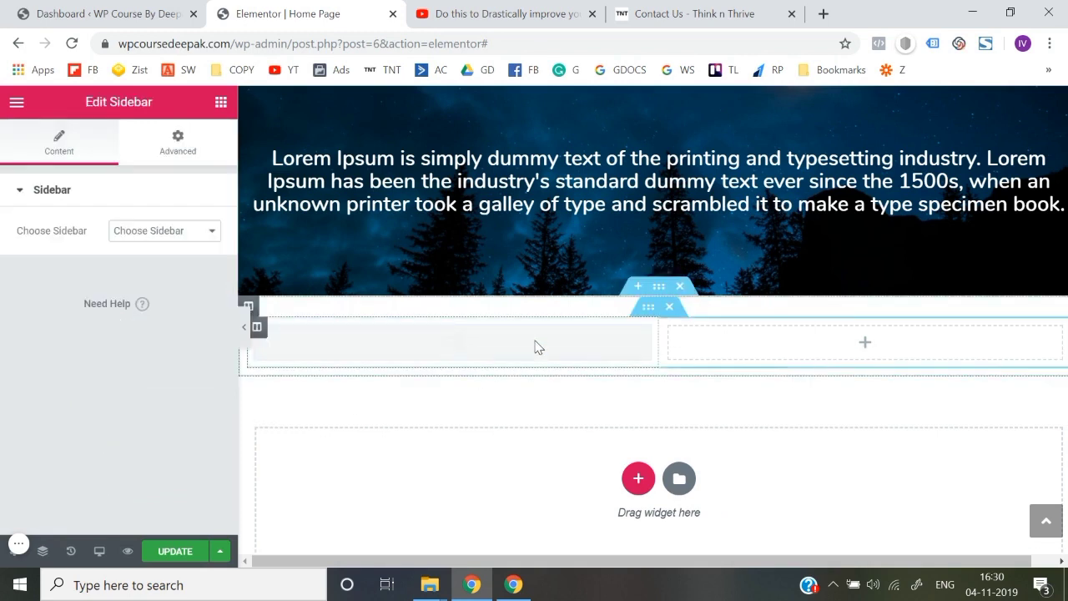
left_click(185, 237)
left_click(164, 279)
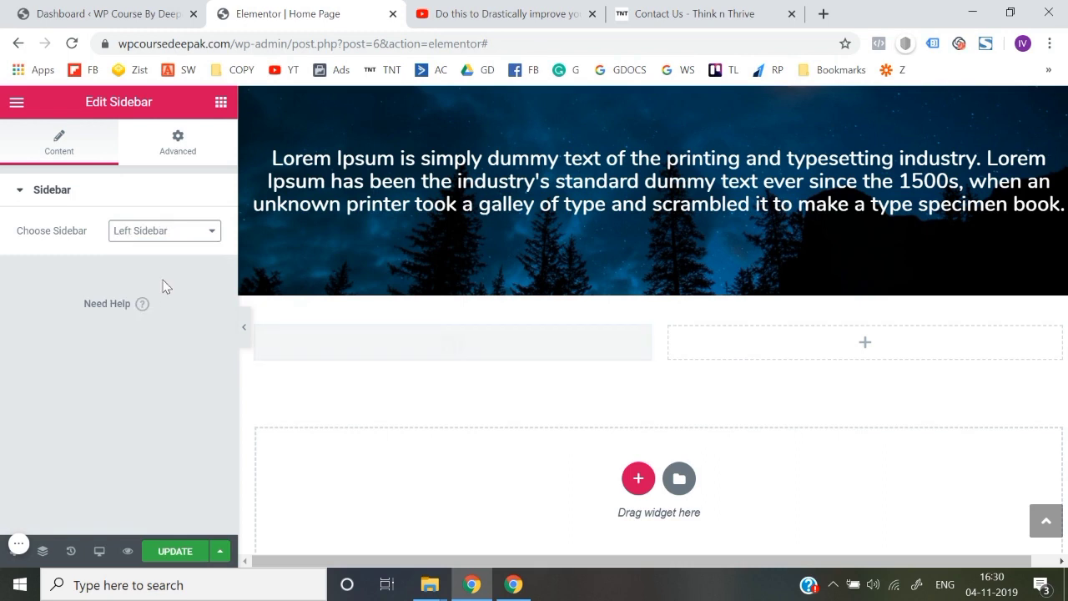
left_click(192, 234)
left_click(201, 245)
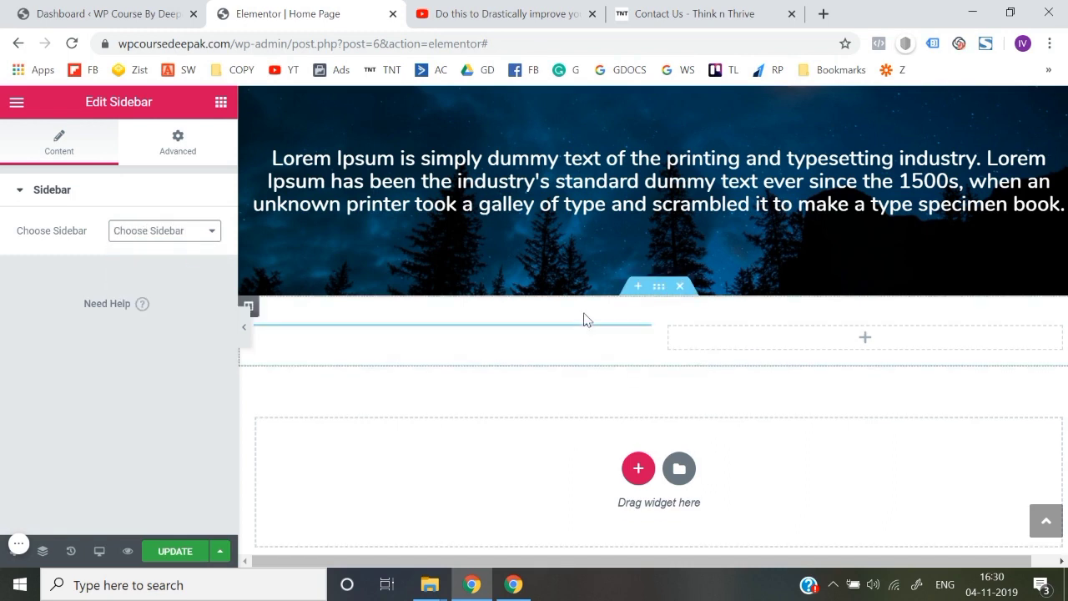
Duplicate the Sidebar widget in the first column and delete both copies.
right_click(640, 336)
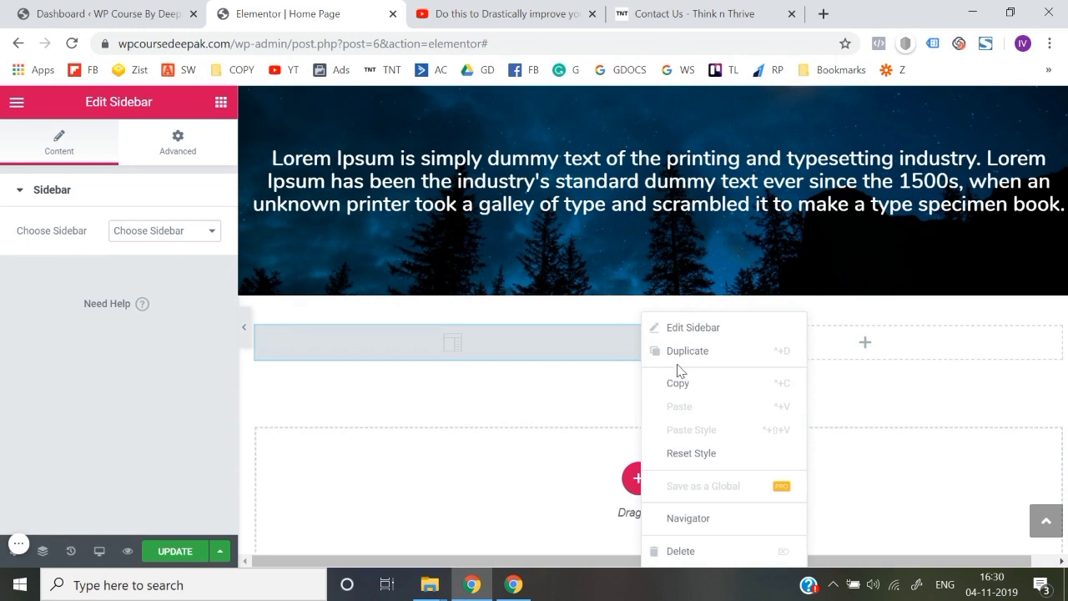
left_click(680, 353)
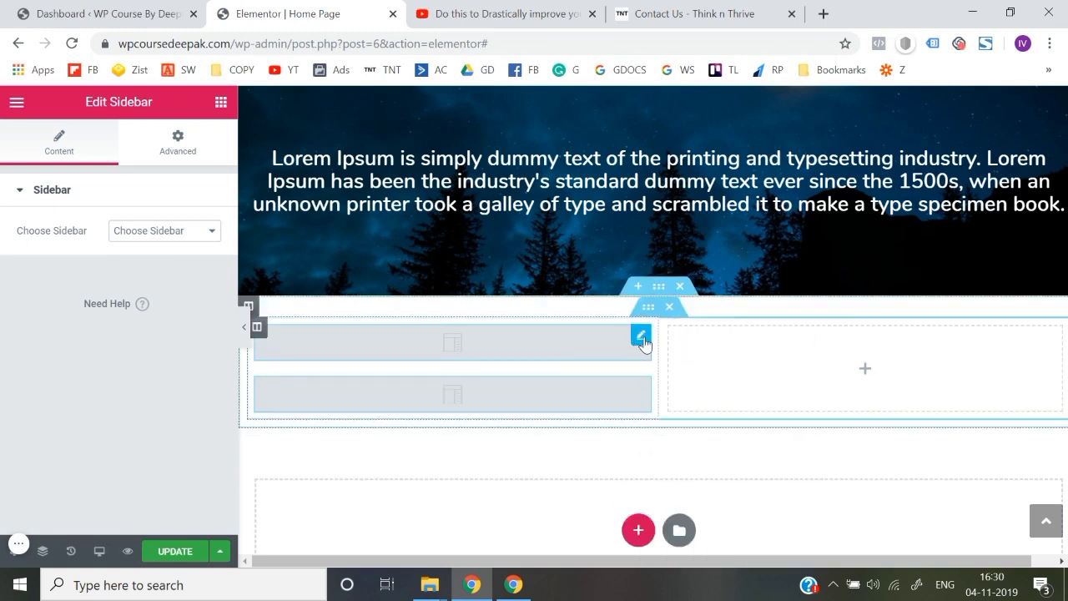
right_click(643, 340)
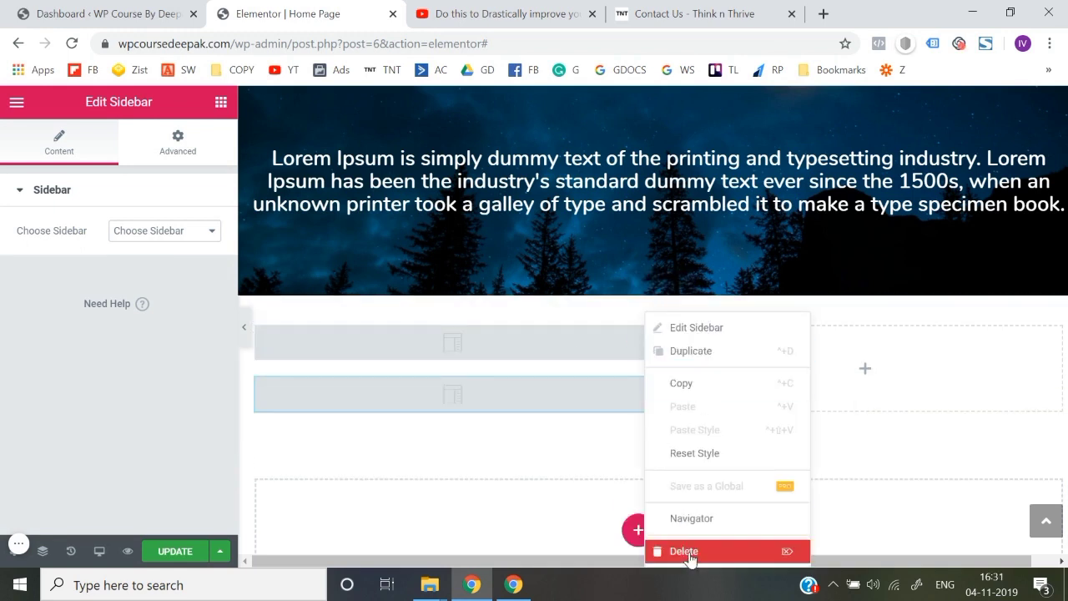
left_click(689, 552)
right_click(646, 343)
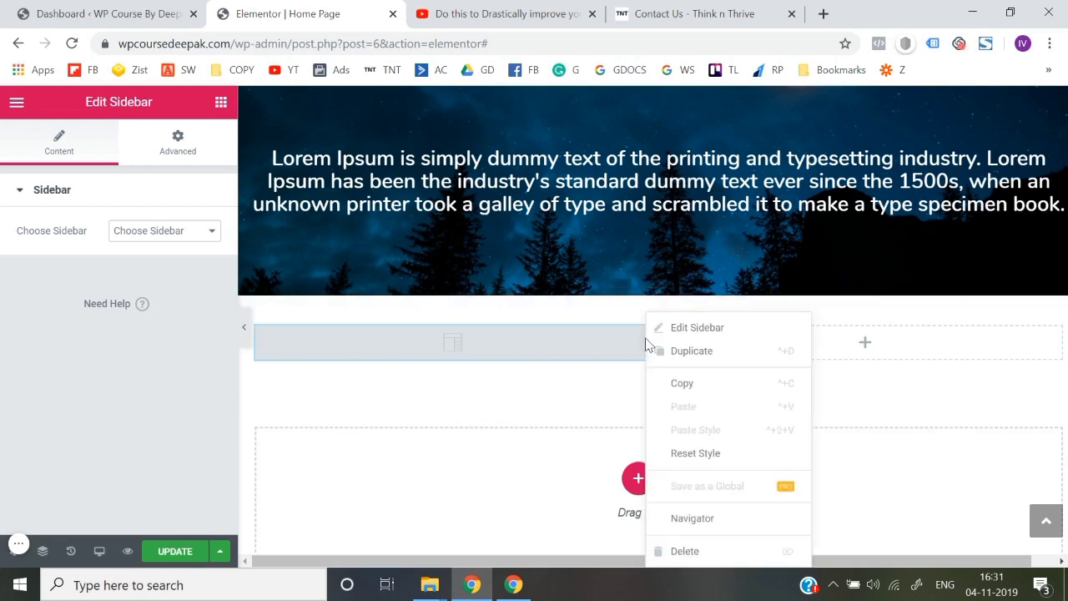
left_click(676, 553)
Add a Read More widget to the first column and delete it again.
scroll(107, 350, "down", 10)
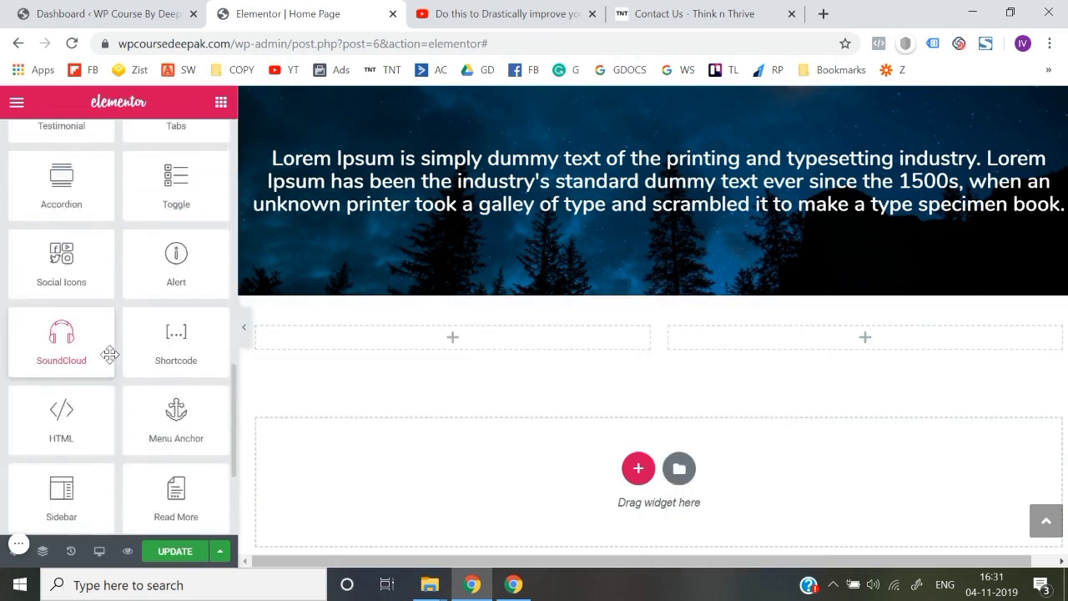
left_click_drag(190, 290, 434, 346)
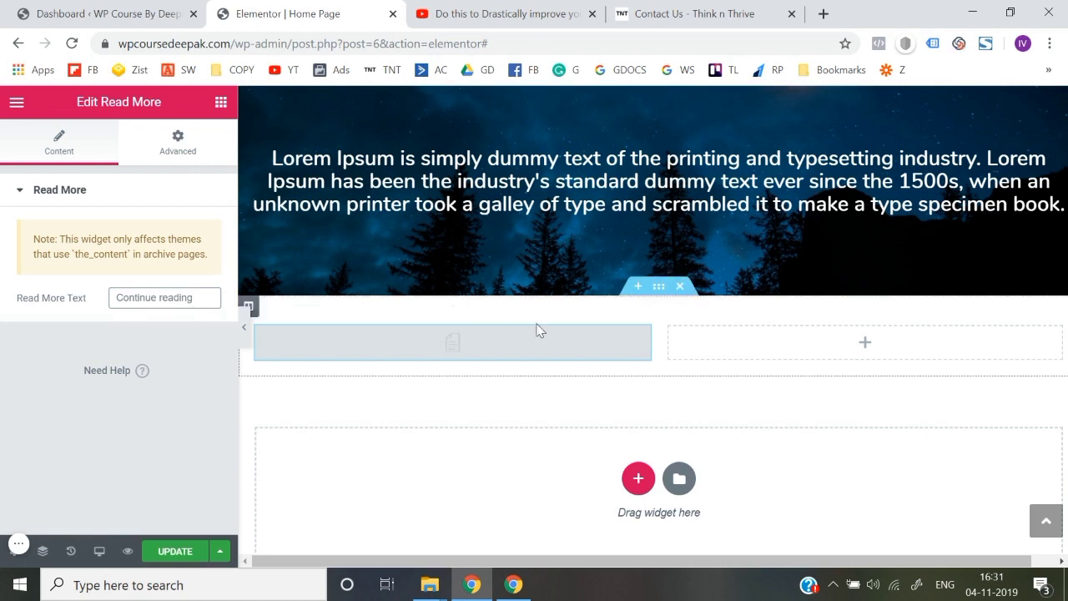
right_click(637, 344)
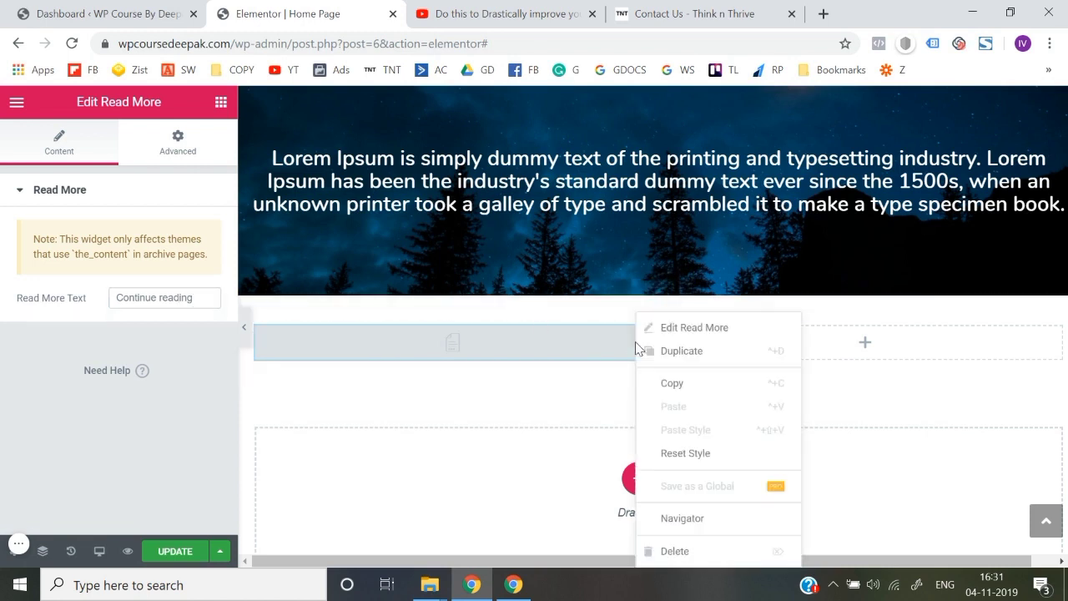
left_click(674, 551)
Look through the general widgets and the WordPress widget category down to its last entries.
scroll(63, 384, "down", 10)
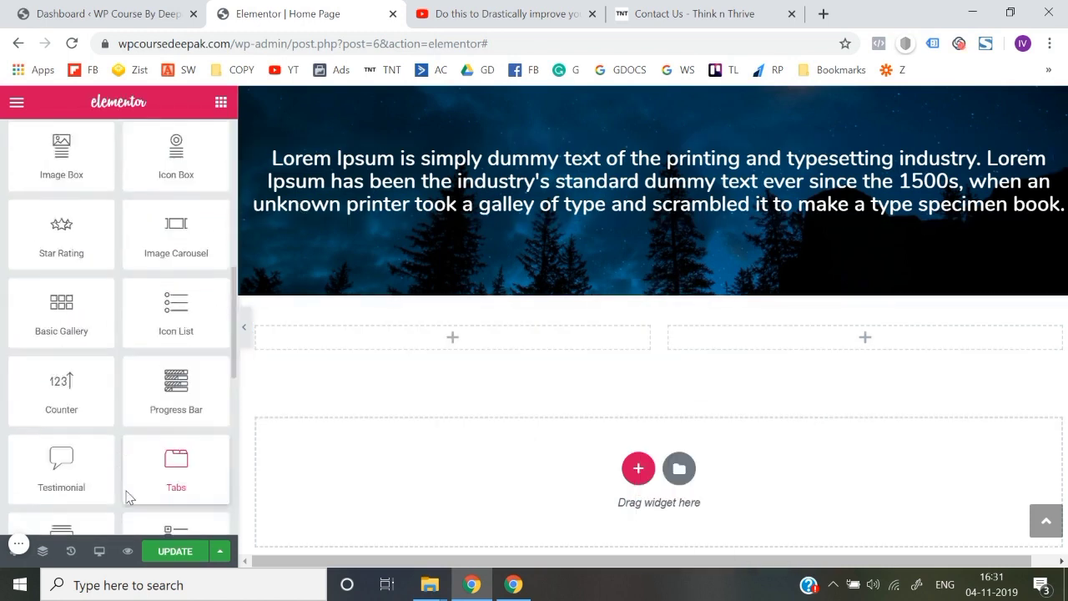
scroll(58, 371, "up", 10)
scroll(57, 369, "down", 10)
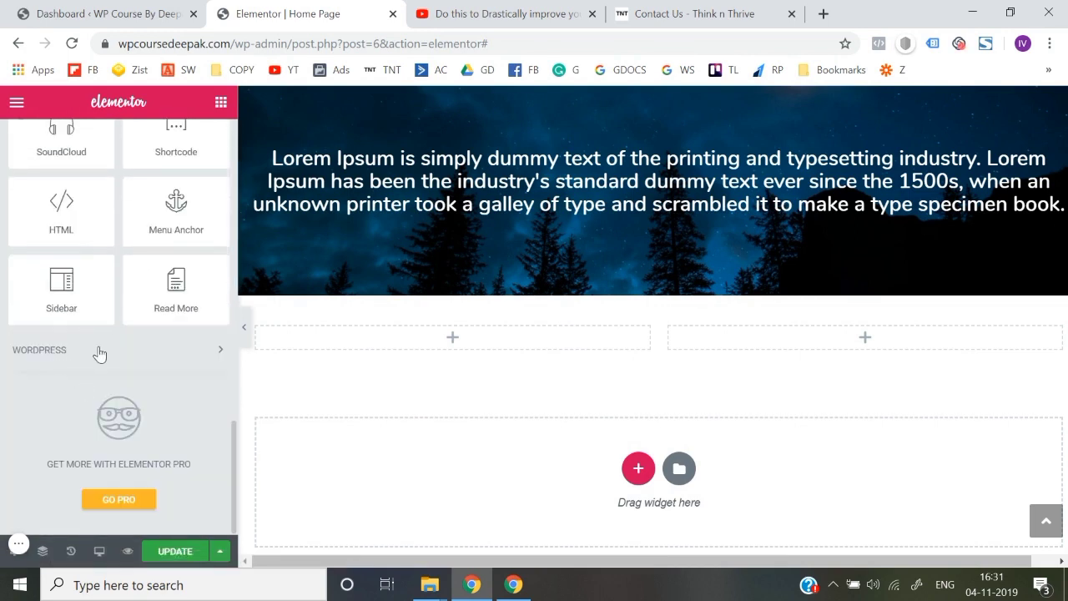
left_click(99, 352)
scroll(95, 345, "down", 3)
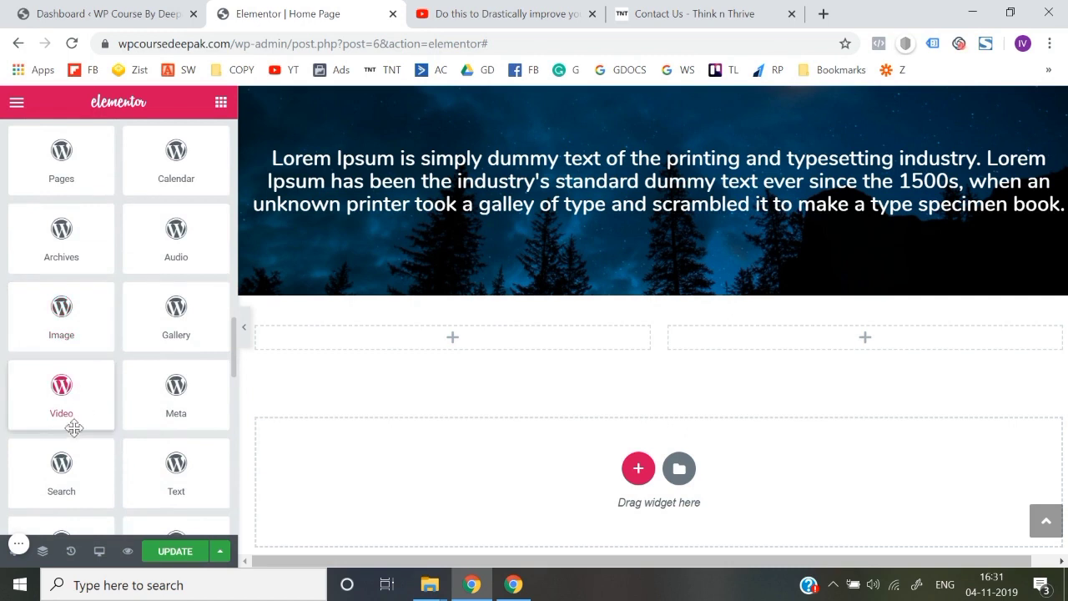
scroll(72, 424, "down", 3)
scroll(75, 428, "down", 5)
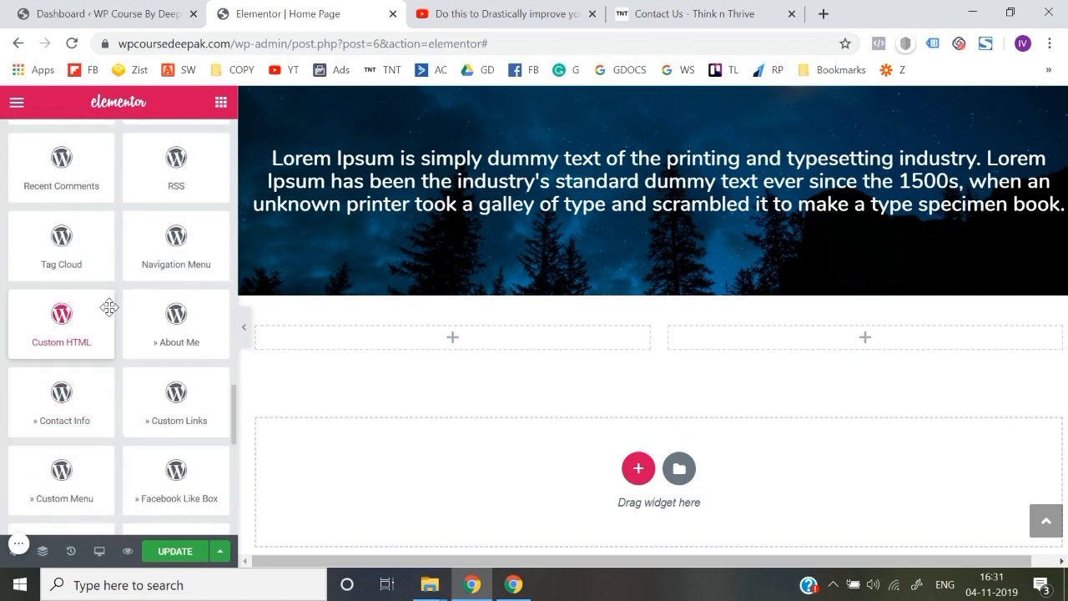
scroll(109, 307, "down", 5)
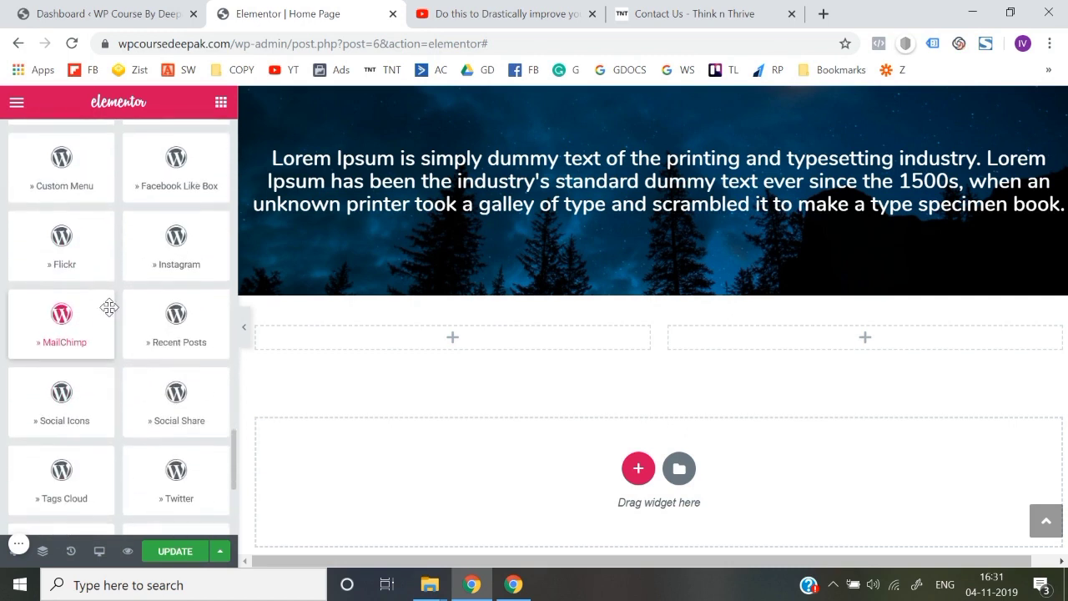
scroll(109, 307, "down", 2)
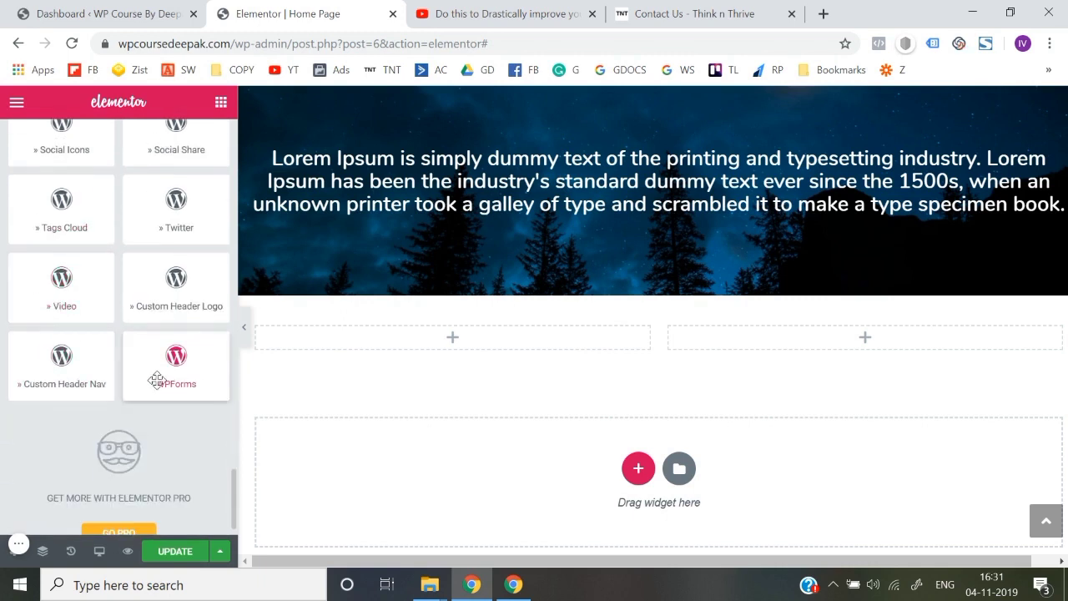
scroll(161, 378, "up", 8)
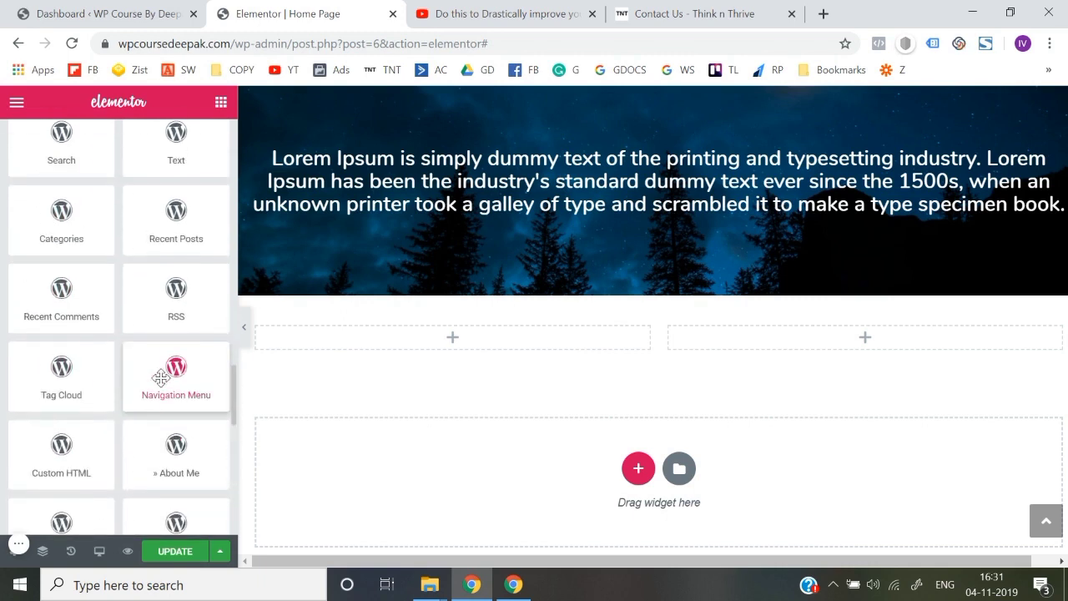
Try the WordPress Recent Comments widget in the first column and delete it.
left_click_drag(61, 292, 372, 340)
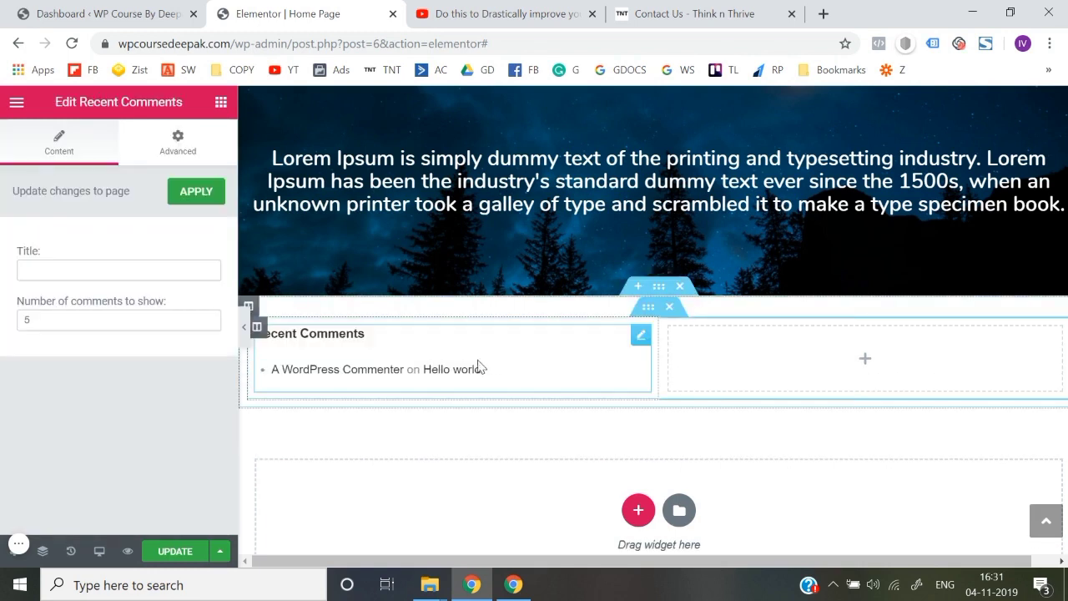
right_click(649, 337)
left_click(683, 552)
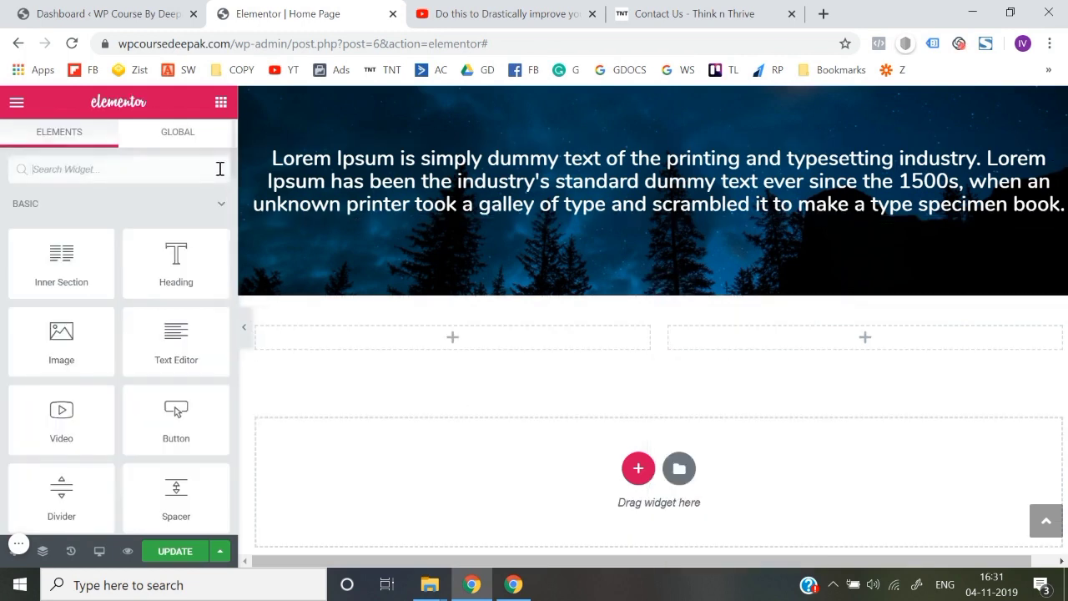
Try the WordPress Tag Cloud widget in the first column and delete it.
scroll(102, 439, "down", 20)
scroll(104, 441, "up", 10)
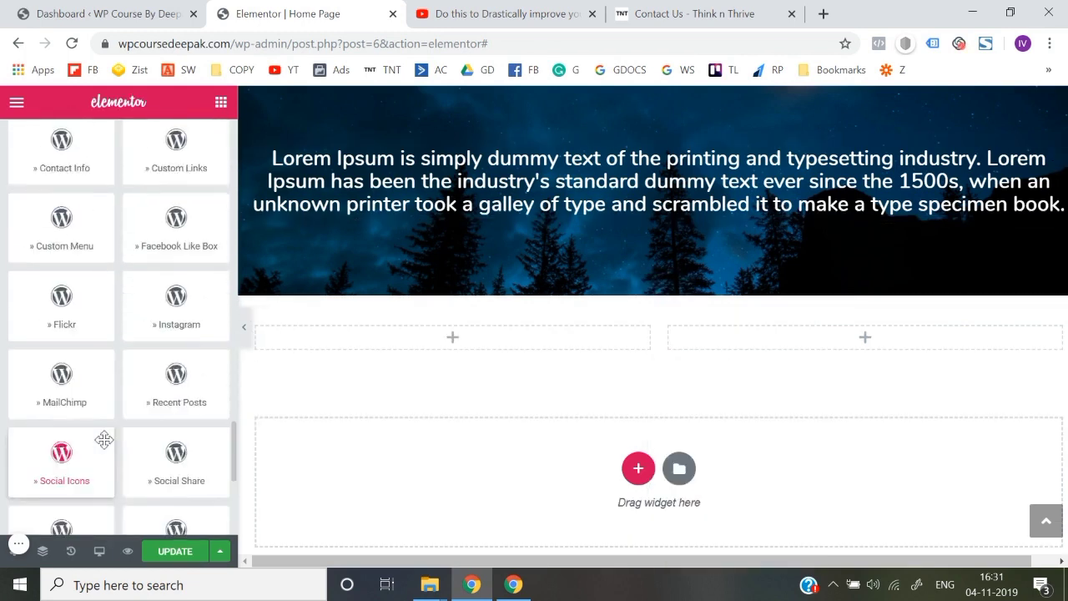
scroll(65, 387, "down", 1)
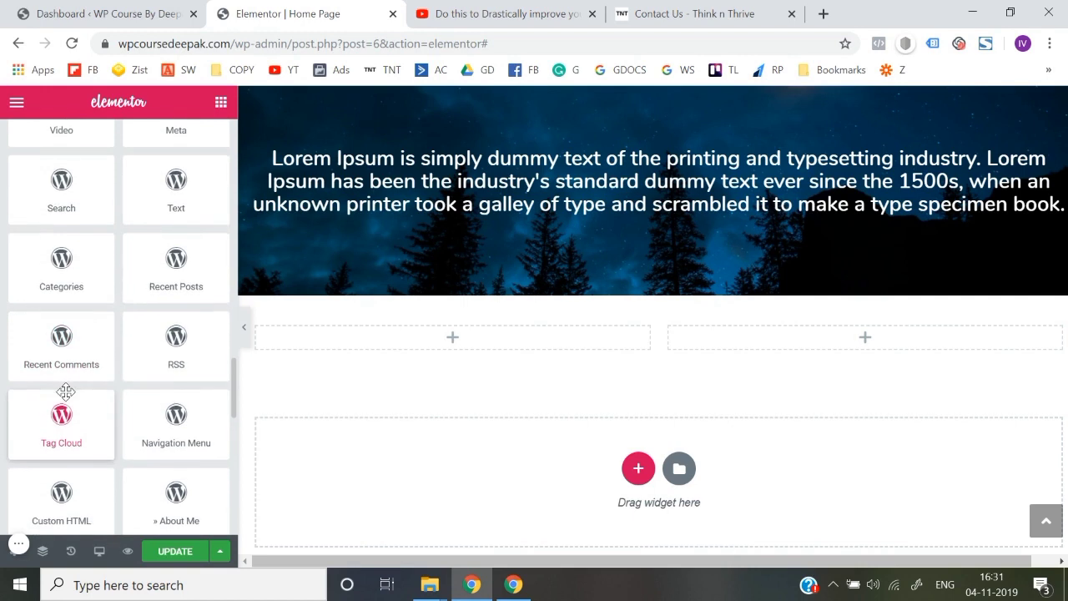
left_click_drag(67, 412, 457, 344)
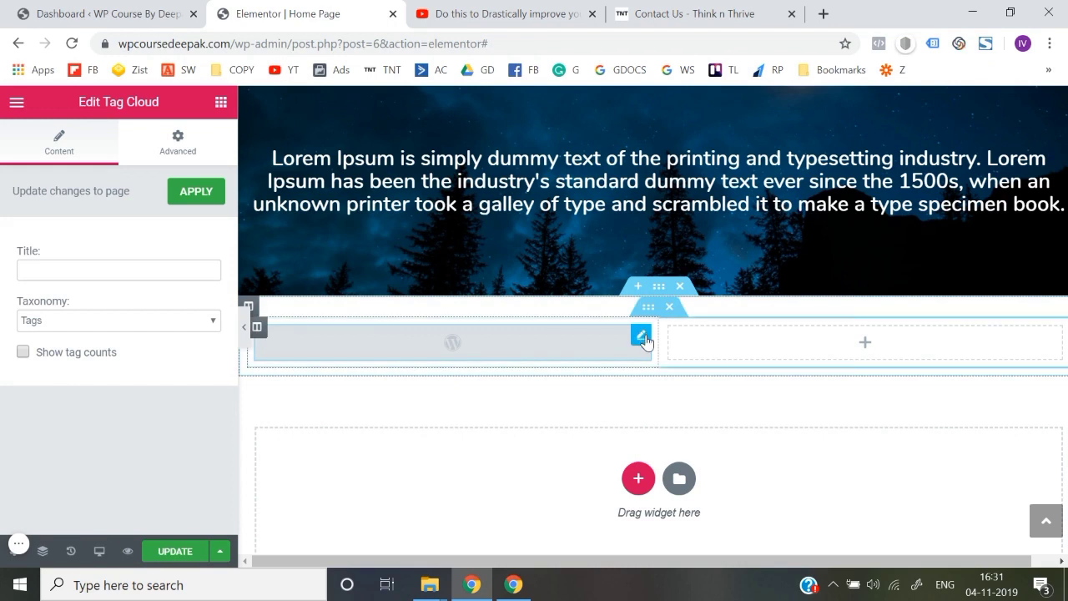
right_click(645, 340)
left_click(693, 550)
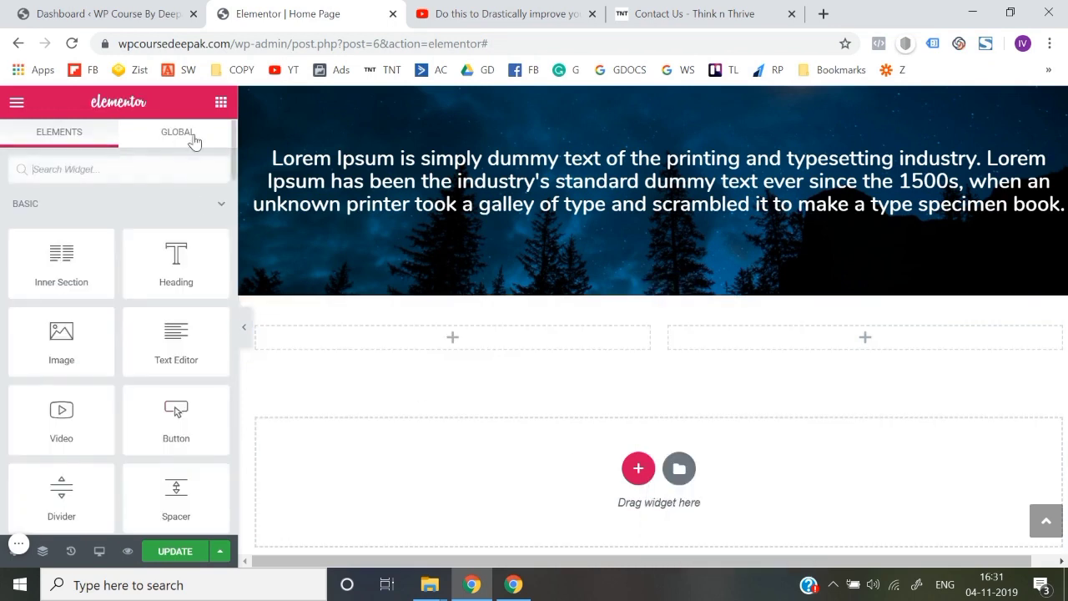
Delete the empty two-column section below the banner and update the page.
scroll(183, 442, "down", 20)
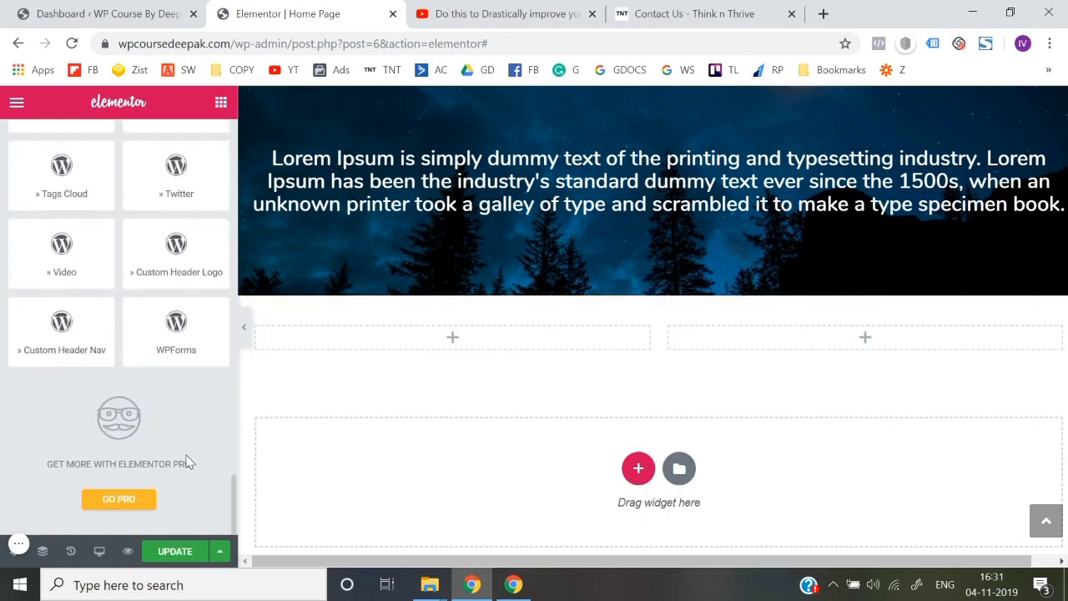
mouse_move(598, 310)
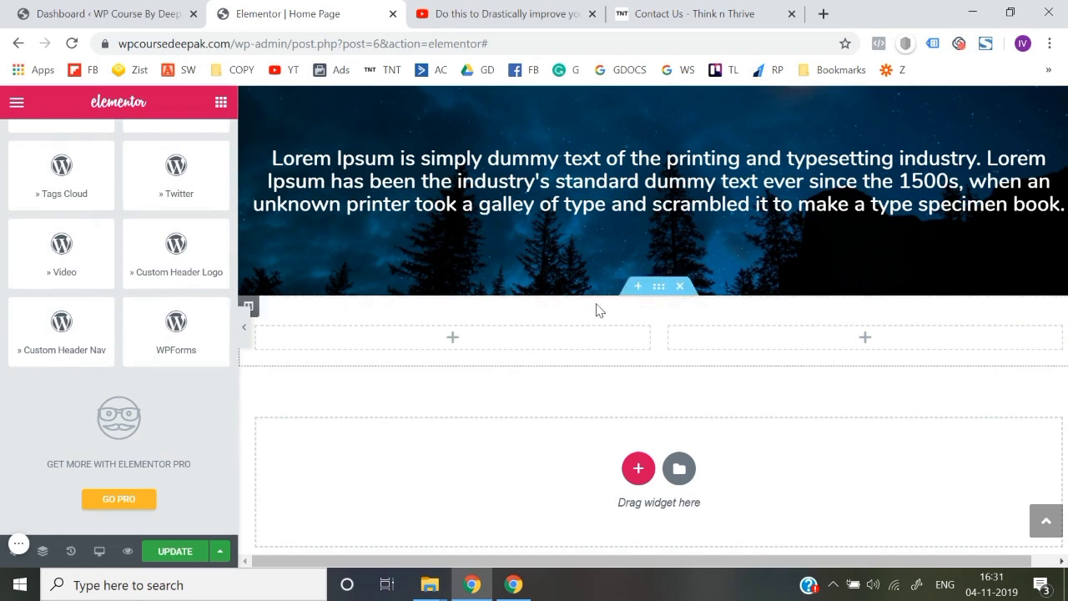
left_click(681, 288)
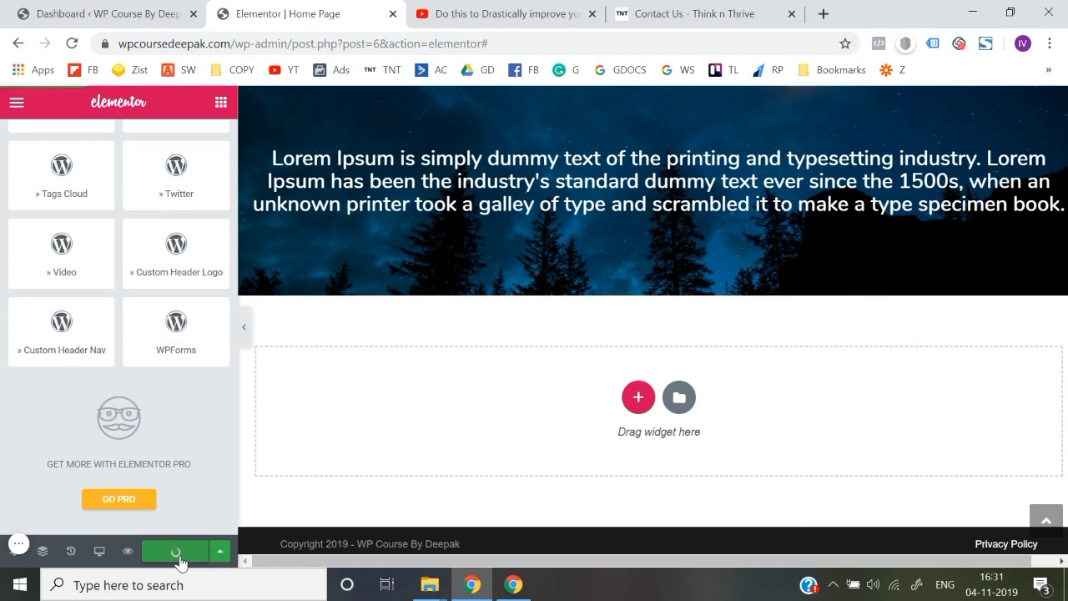
scroll(33, 418, "up", 8)
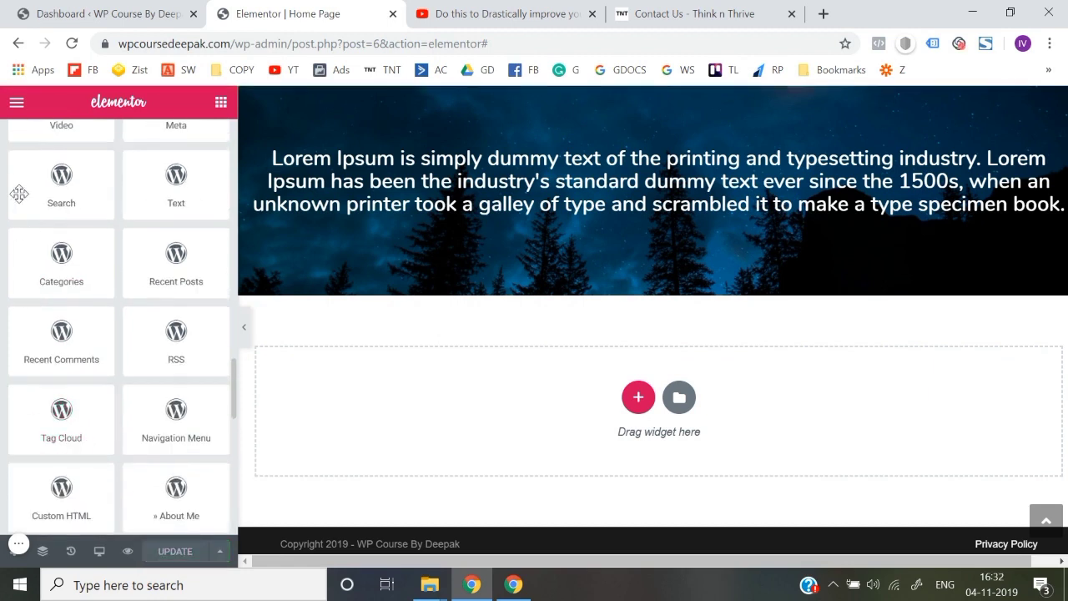
scroll(33, 216, "up", 15)
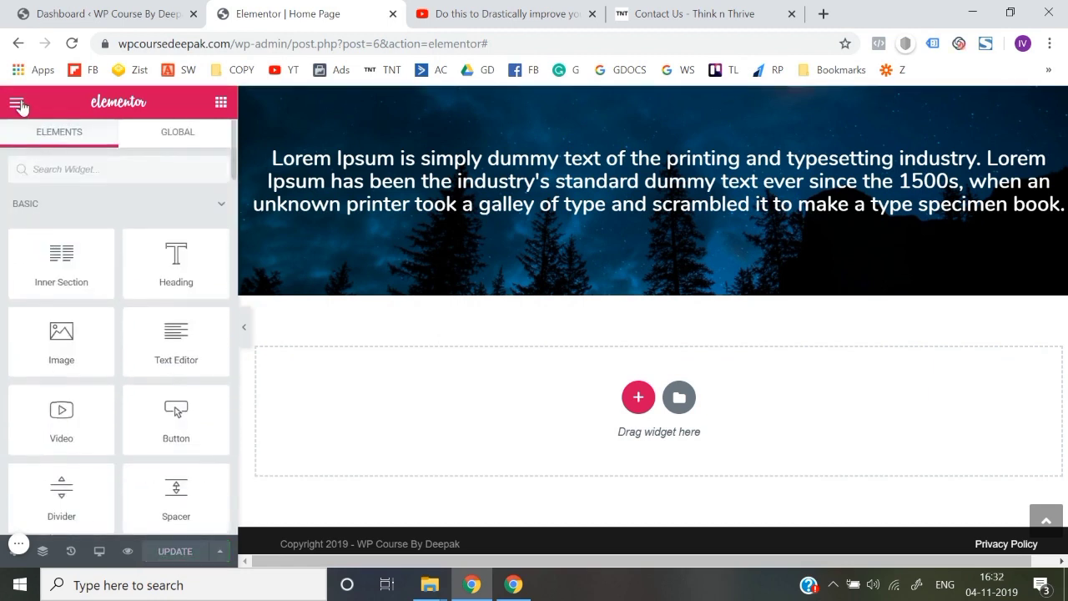
Exit the Elementor editor and open the page for adding new plugins from the WordPress dashboard.
left_click(19, 105)
left_click(114, 483)
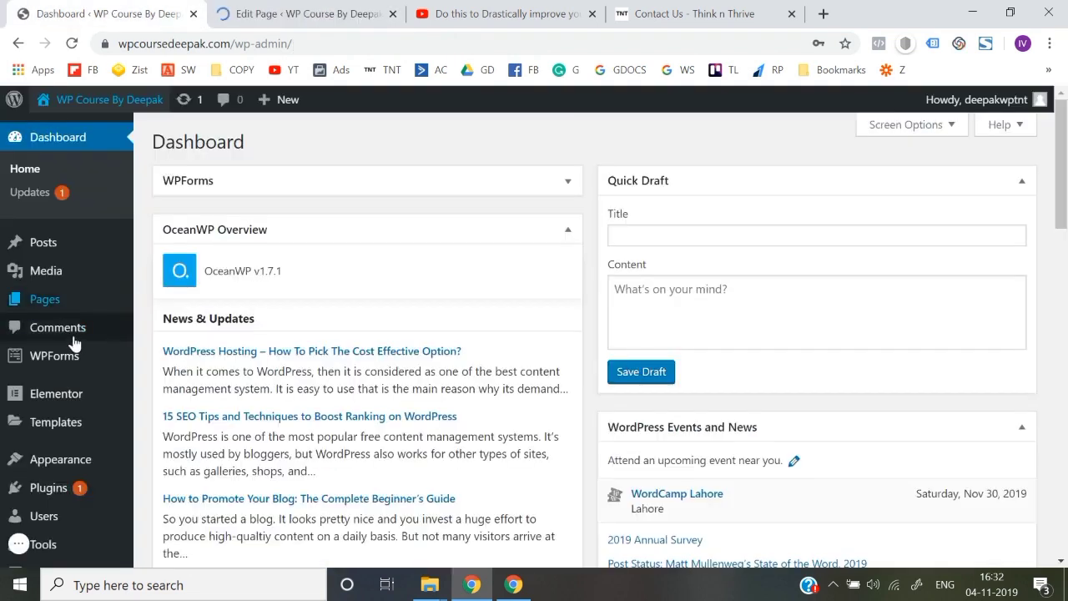
mouse_move(59, 464)
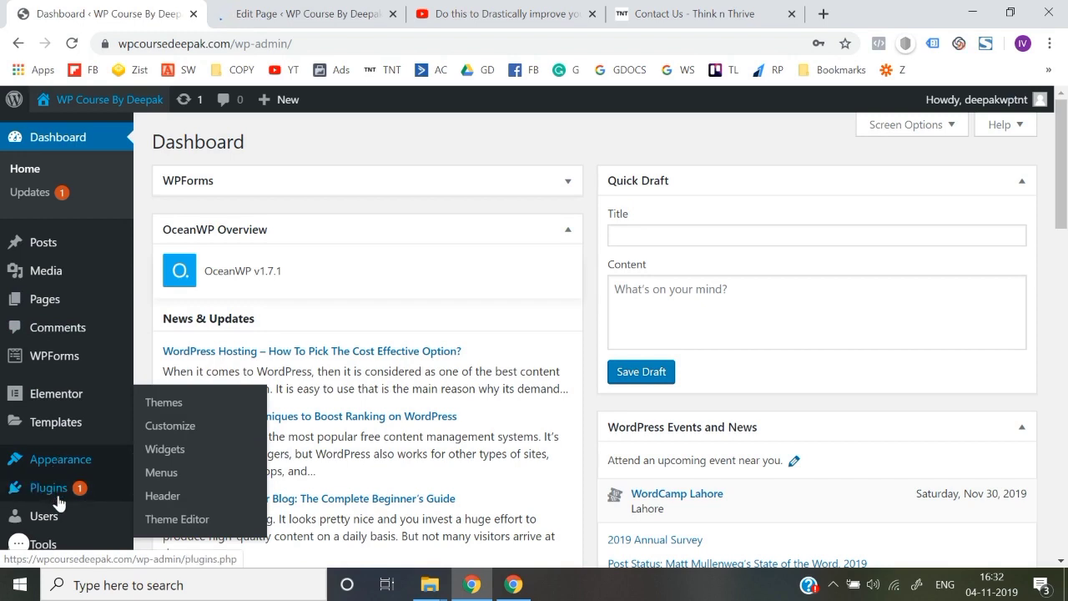
mouse_move(48, 487)
left_click(171, 496)
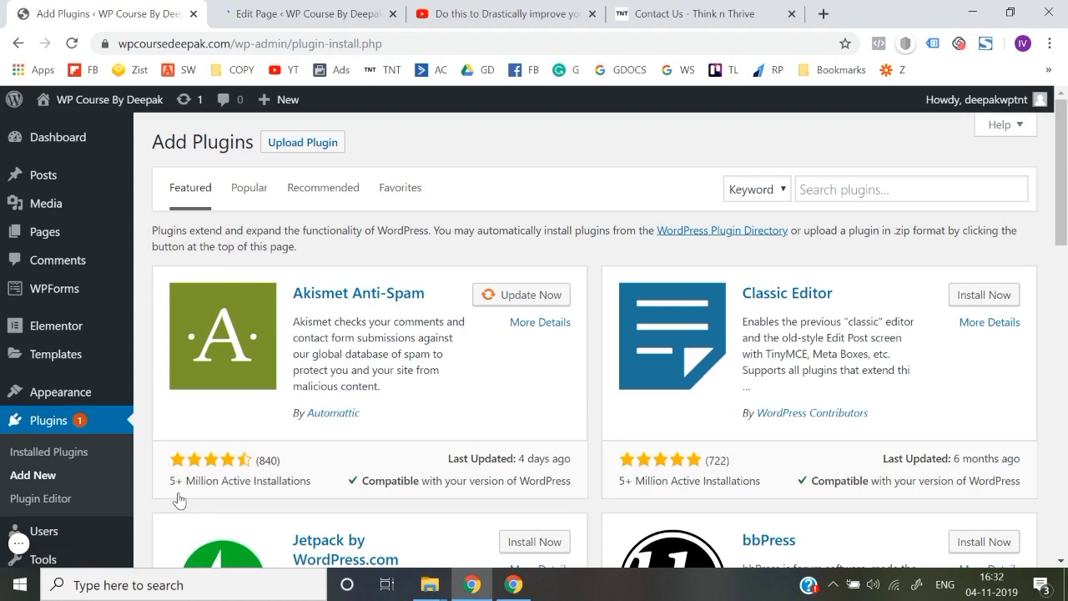
Search the plugin directory for "essential add ons for elementor" and look through the results.
left_click(880, 188)
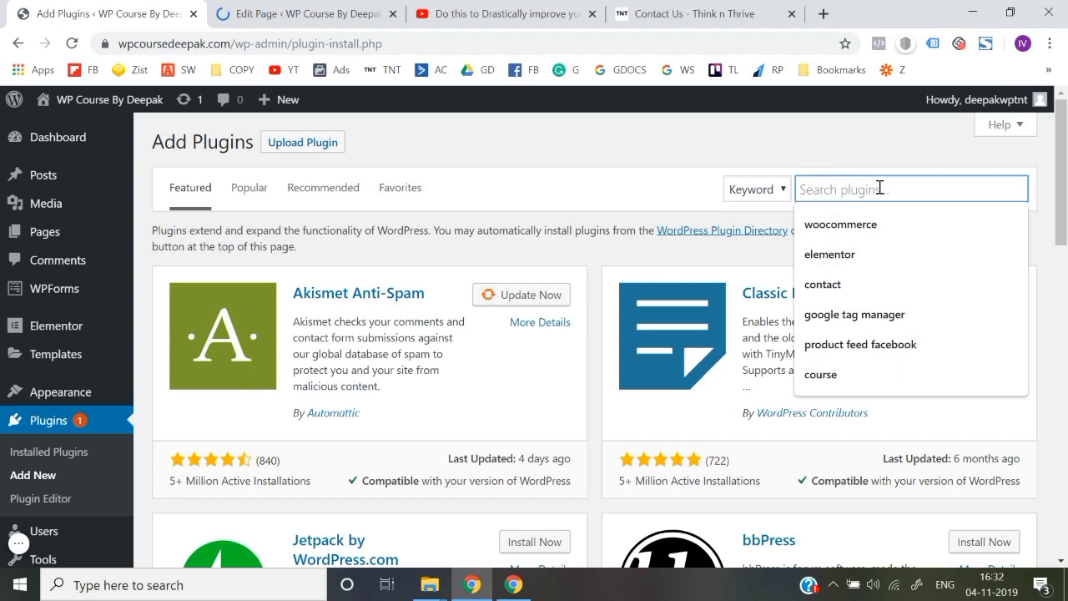
type("essential add ons")
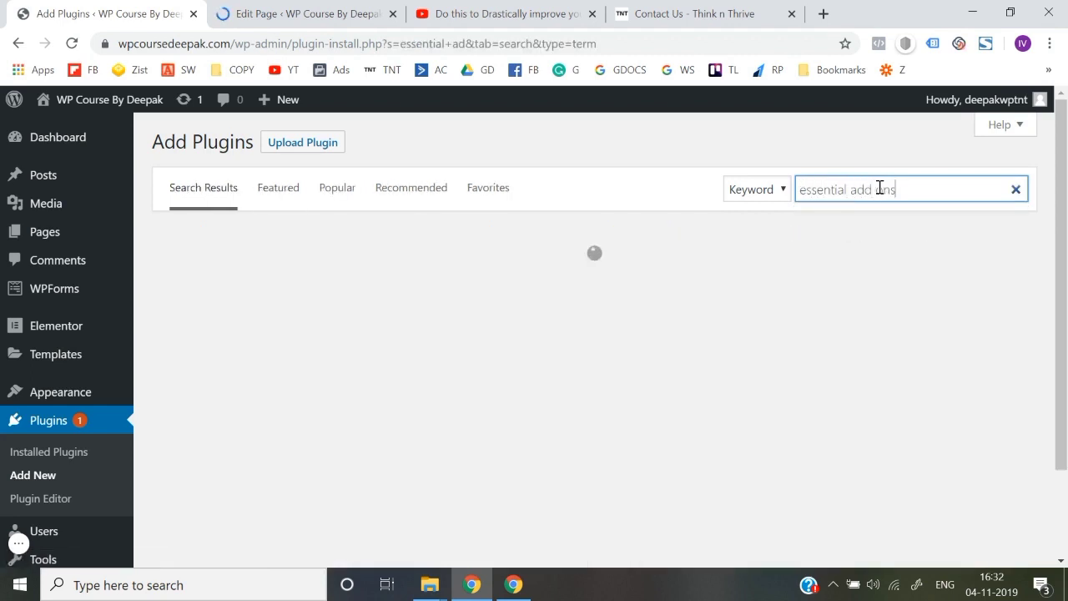
type(" for elementor")
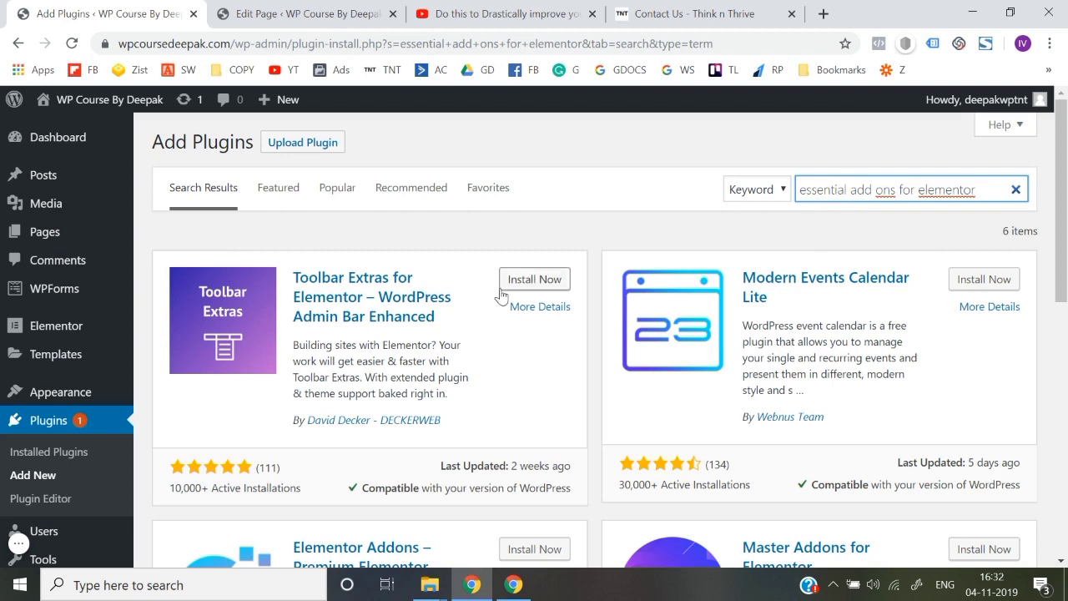
scroll(516, 369, "down", 3)
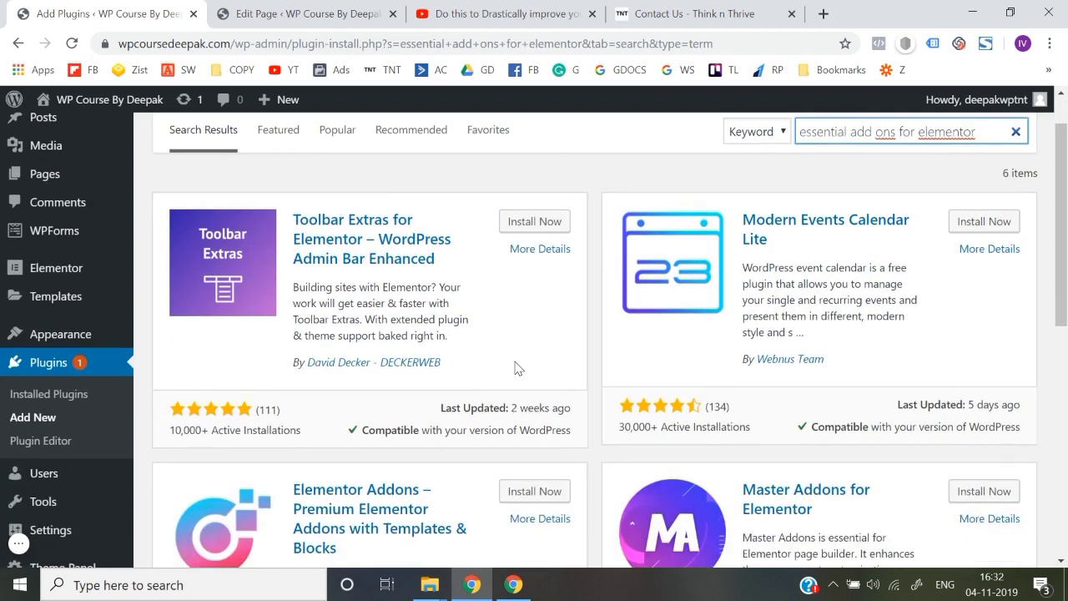
scroll(516, 368, "down", 3)
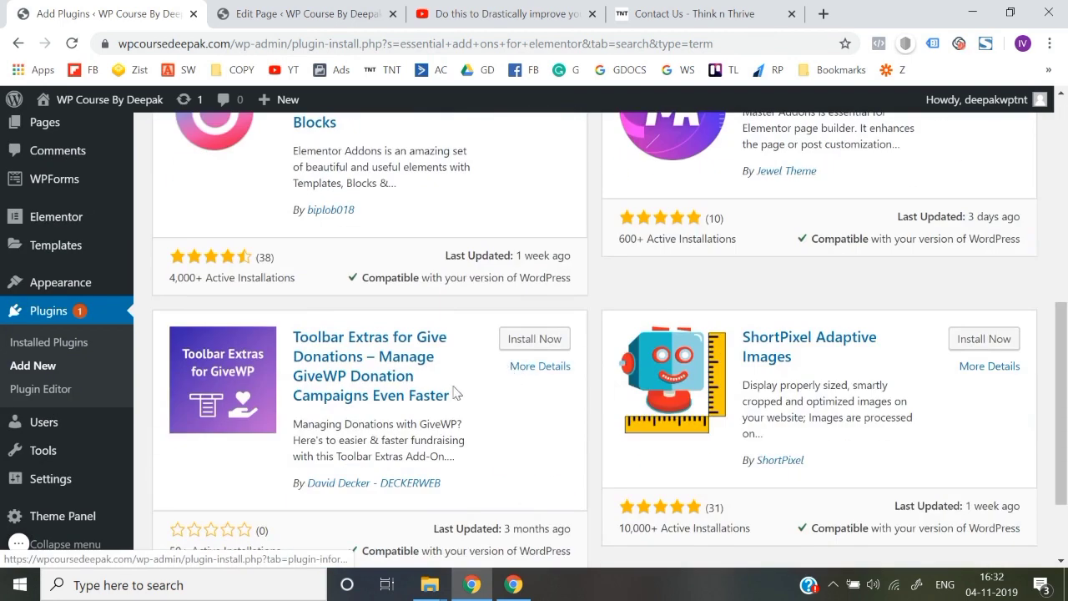
scroll(453, 393, "down", 2)
scroll(471, 407, "up", 7)
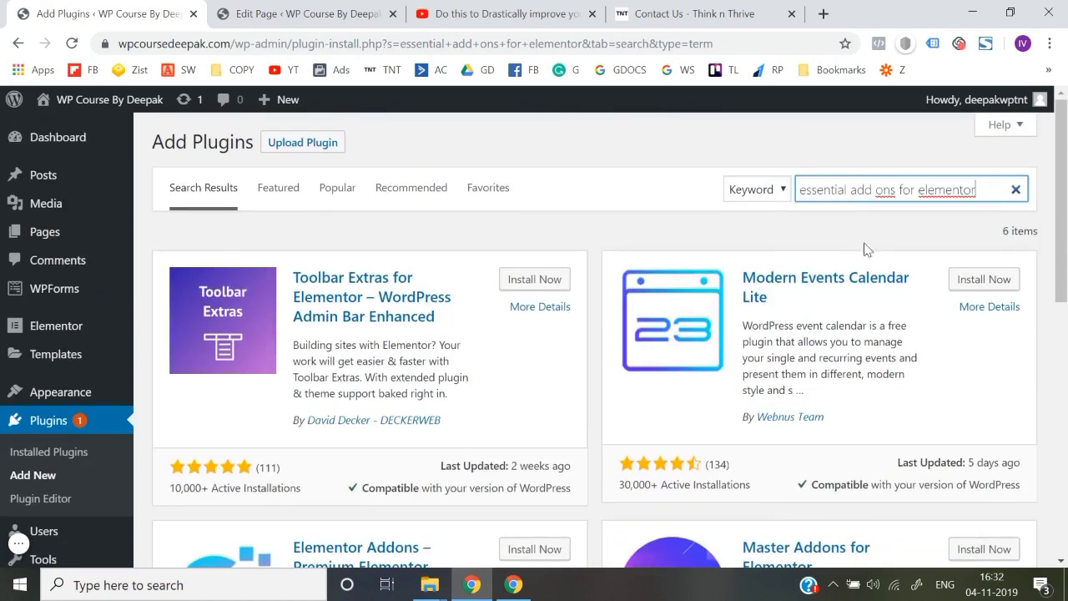
Search the plugins for "elementor addons", then install and activate Essential Addons for Elementor.
key("BackSpace")
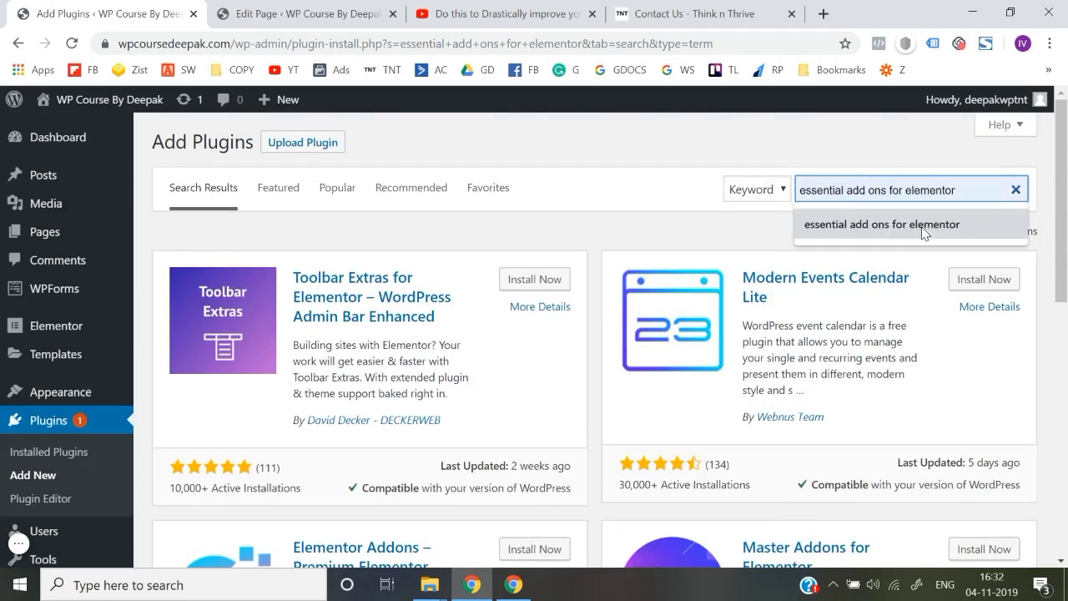
left_click(925, 225)
triple_click(961, 193)
type("eleme")
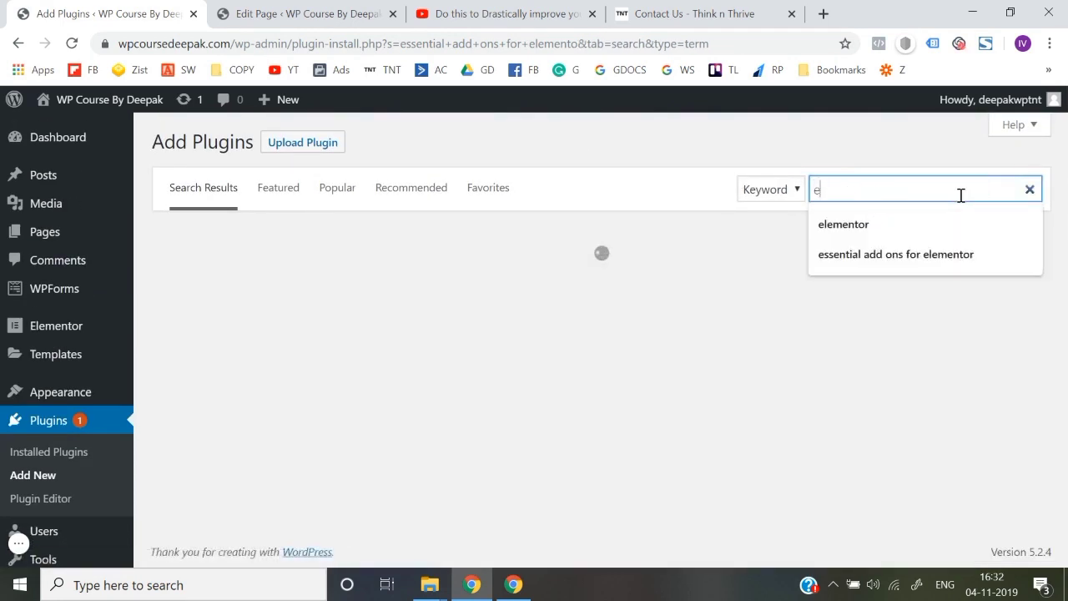
type("ntor addons")
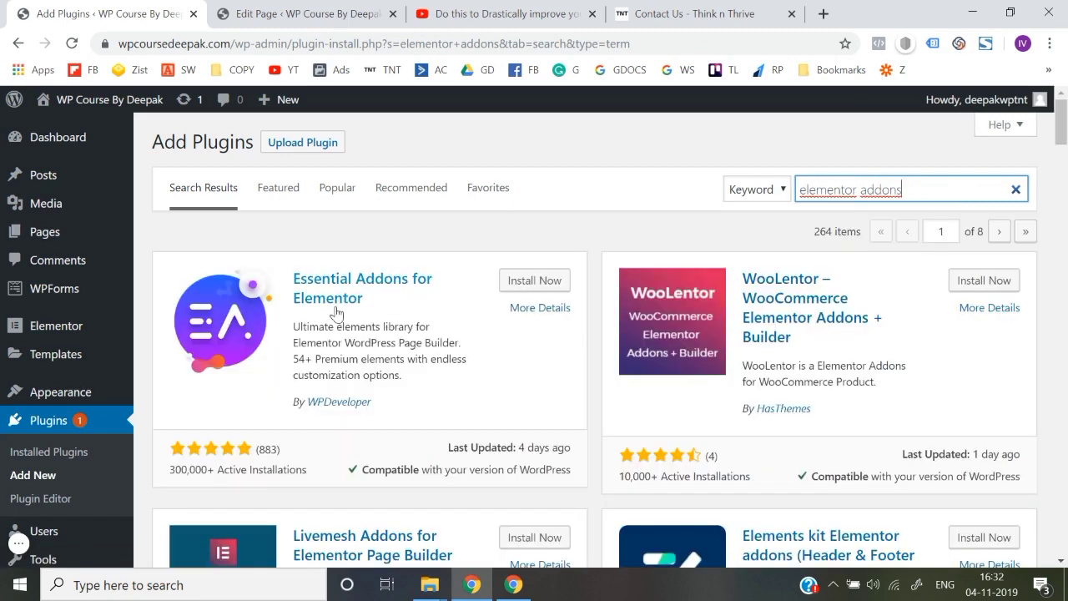
left_click(511, 284)
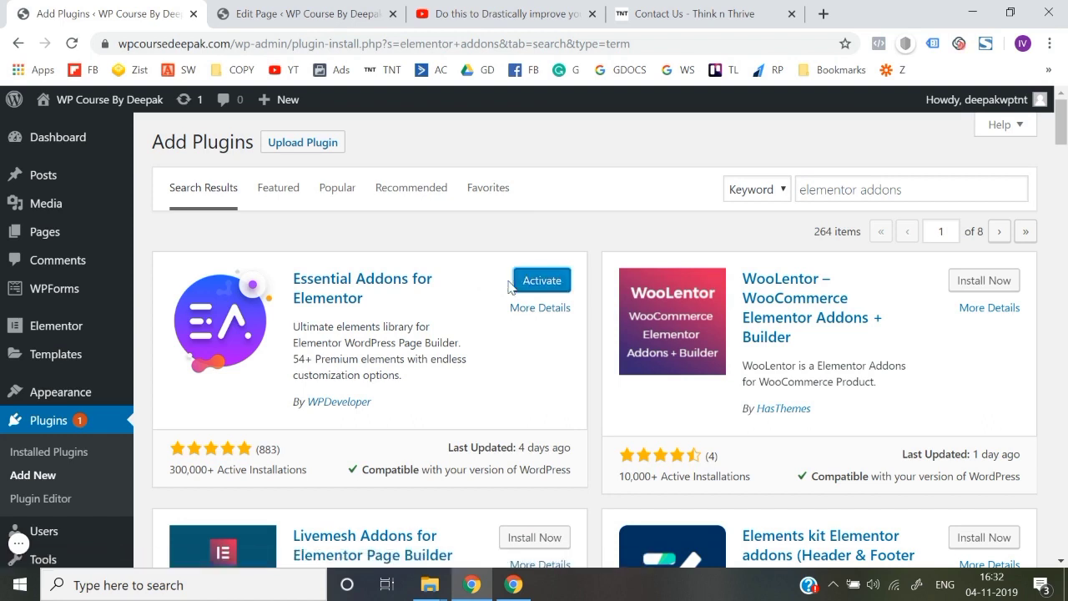
left_click(546, 285)
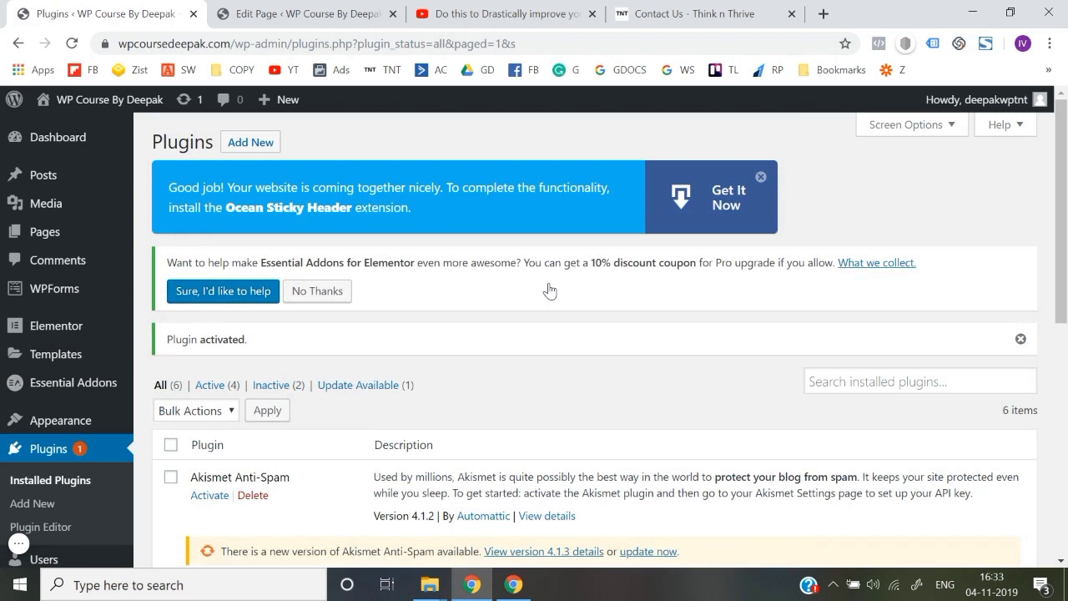
Open the settings of Essential Addons for Elementor from the installed plugins and look over the general page.
scroll(549, 290, "down", 2)
scroll(549, 289, "down", 4)
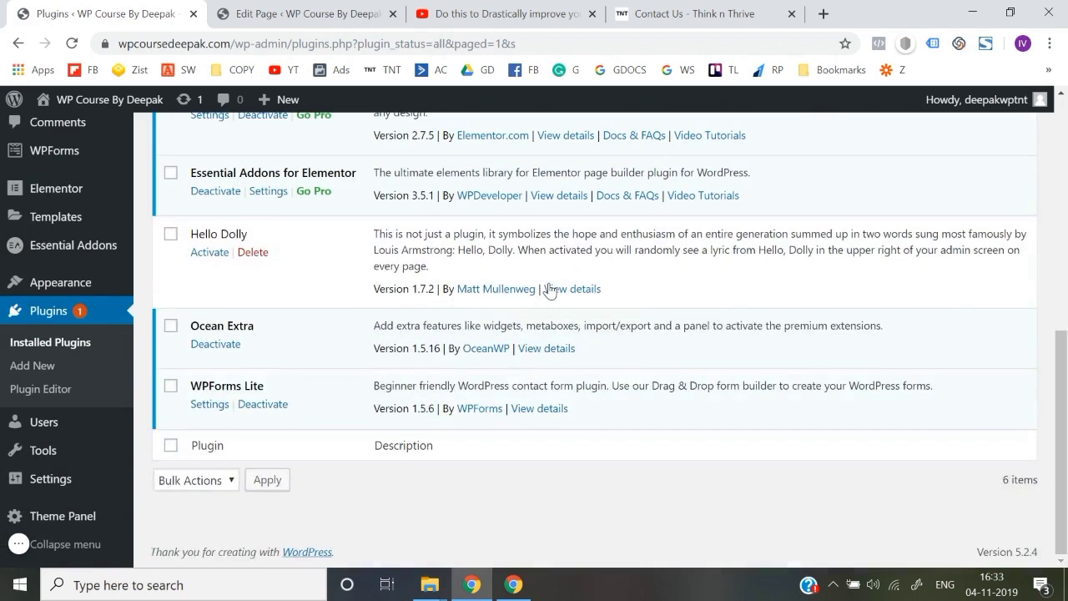
scroll(549, 290, "up", 1)
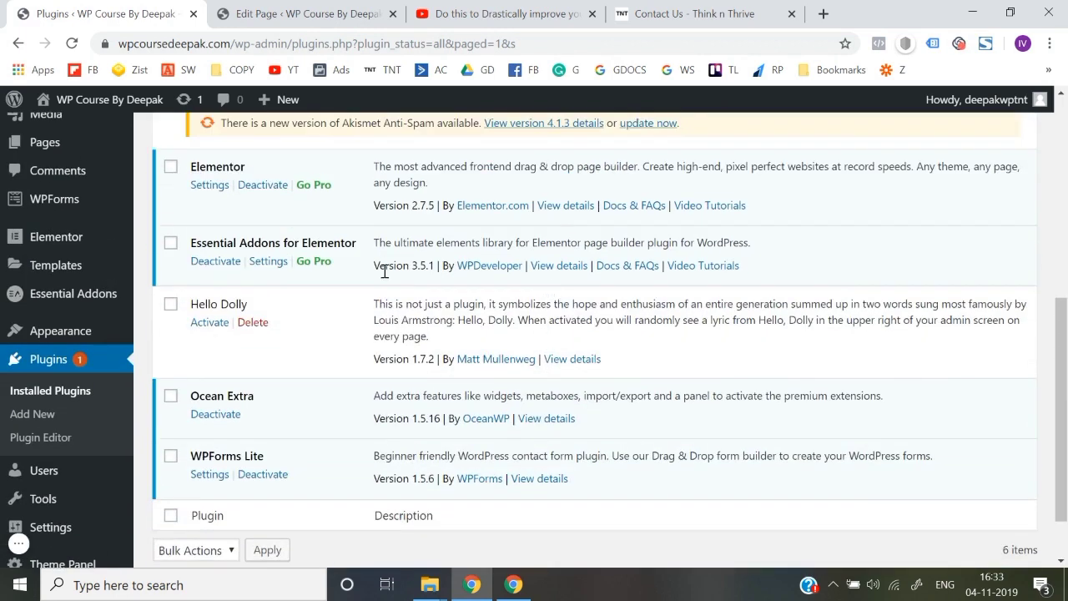
left_click(269, 261)
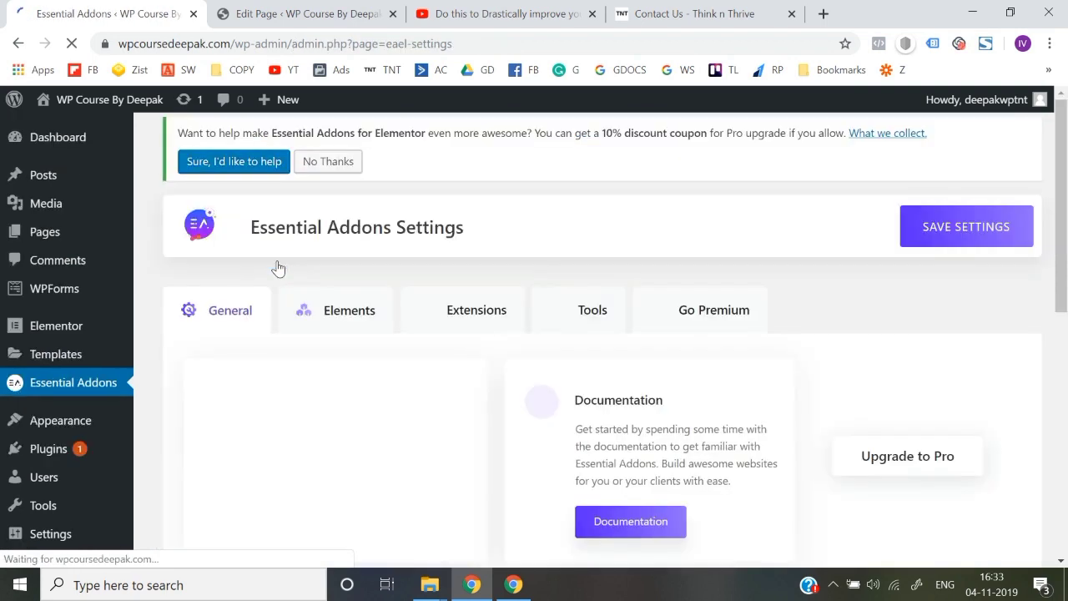
scroll(484, 365, "down", 6)
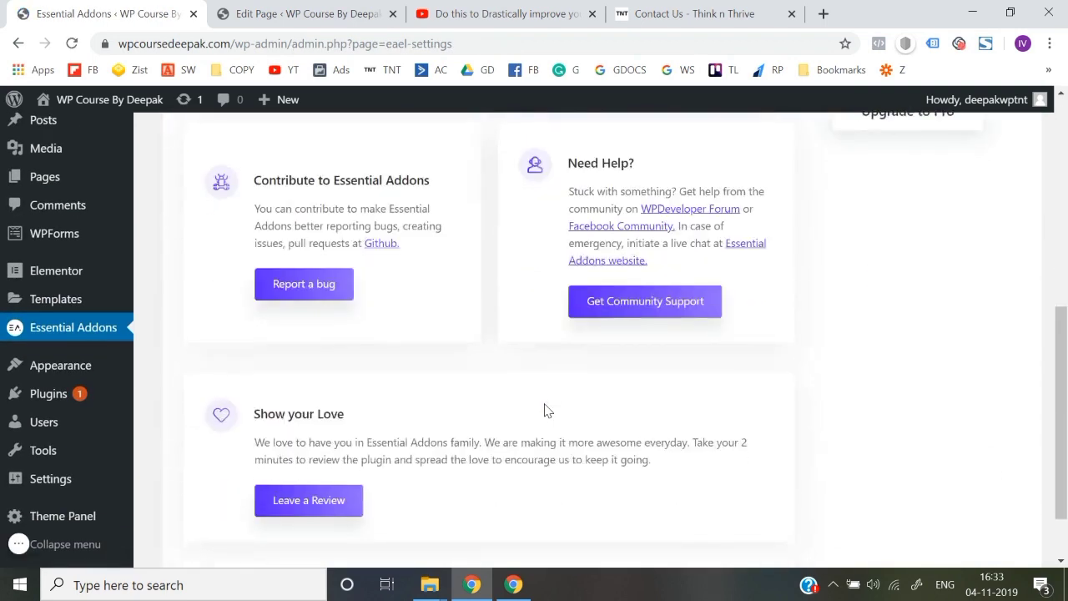
scroll(545, 409, "up", 6)
Look through the Essential Addons elements, from the content elements down to the social feed elements.
left_click(340, 312)
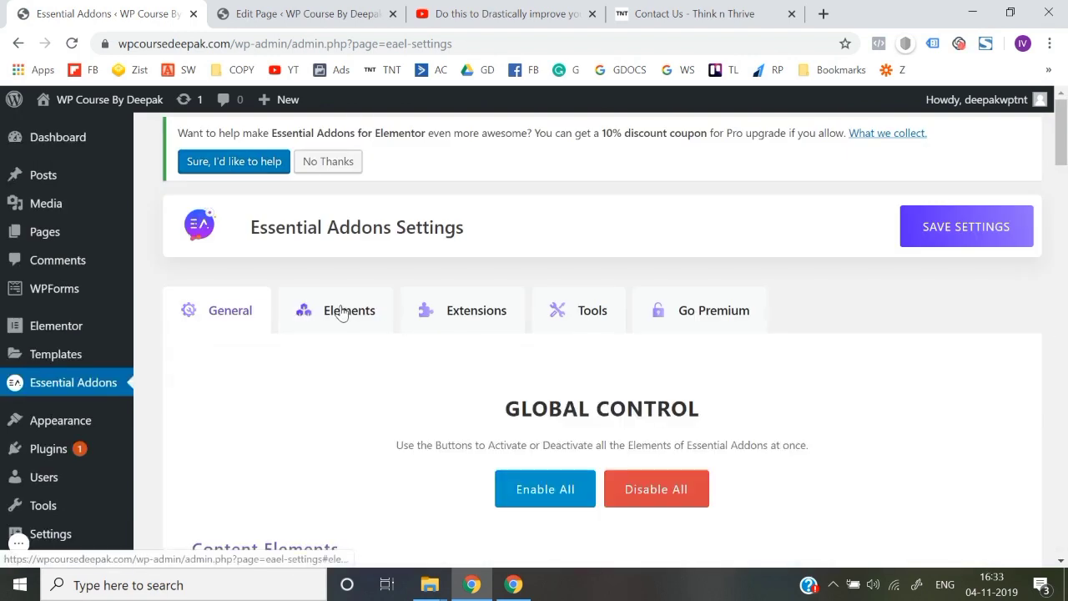
scroll(412, 374, "down", 4)
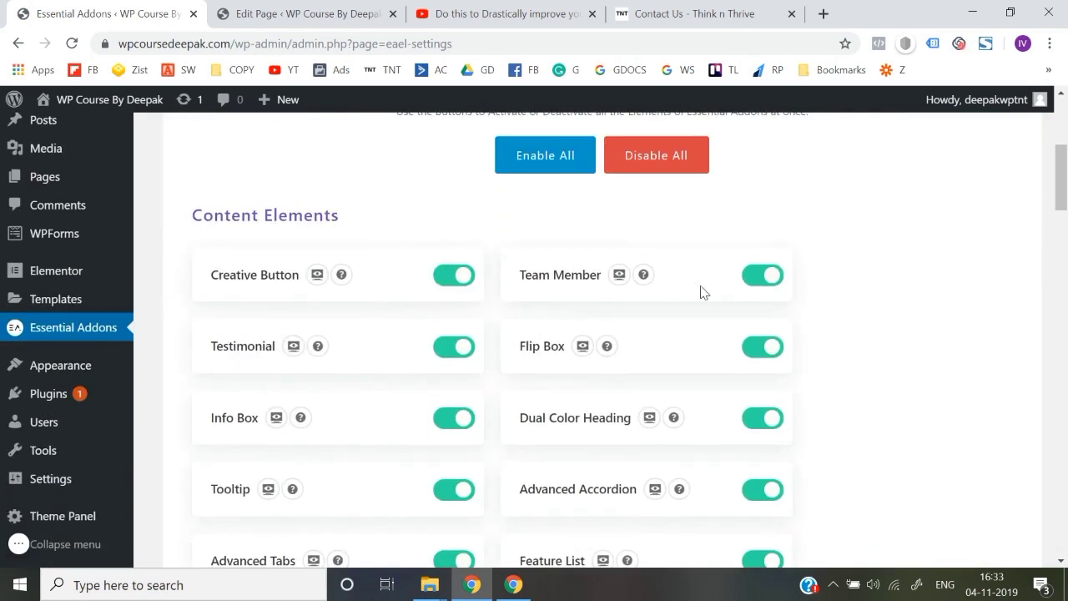
scroll(701, 292, "down", 5)
scroll(594, 267, "up", 1)
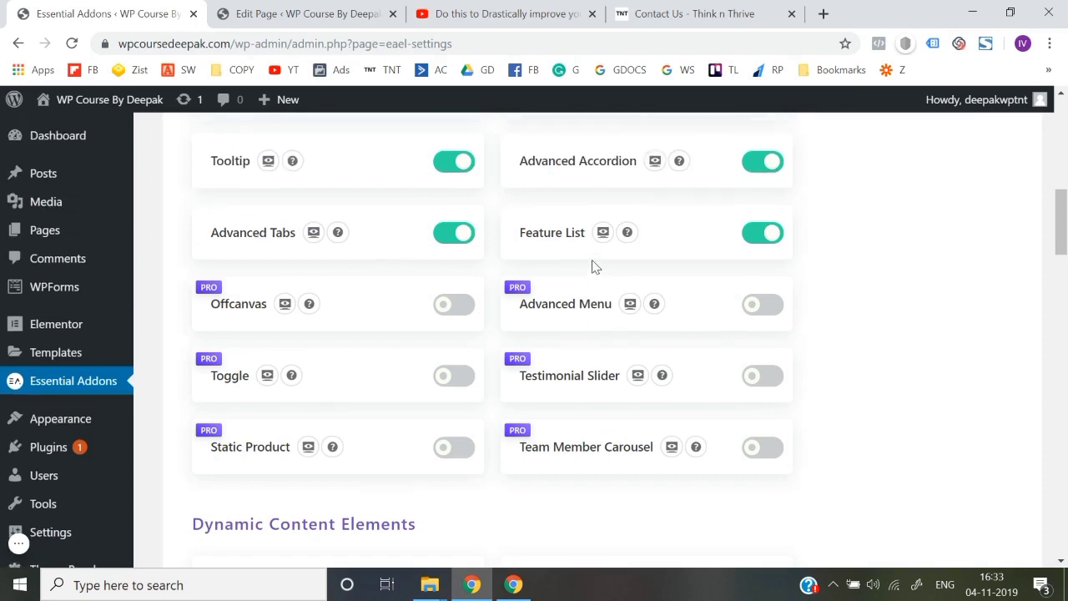
scroll(568, 260, "down", 2)
scroll(441, 406, "down", 6)
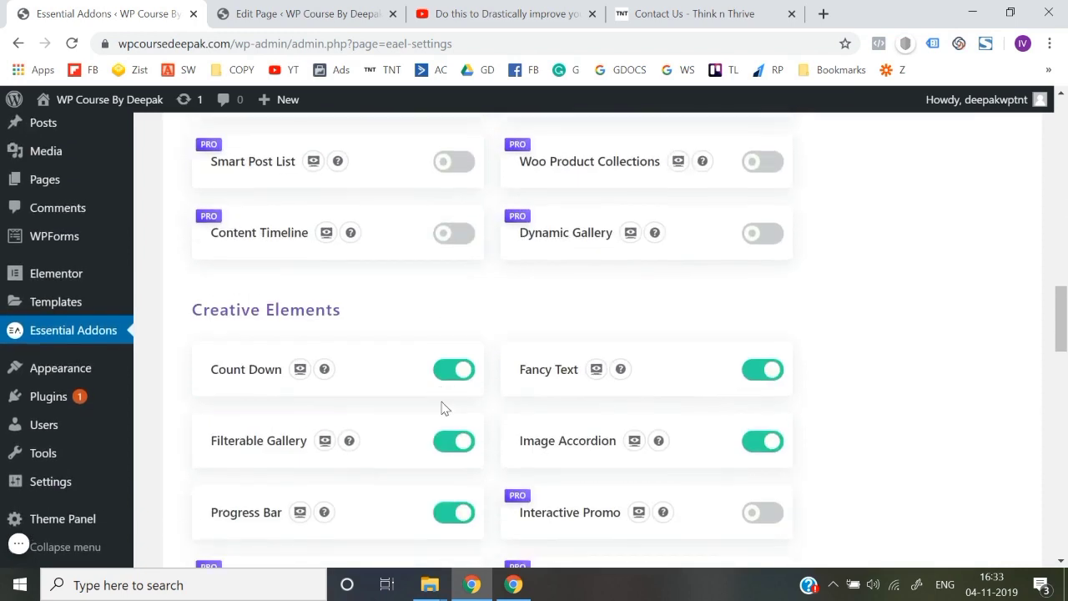
scroll(441, 407, "up", 4)
scroll(616, 363, "down", 5)
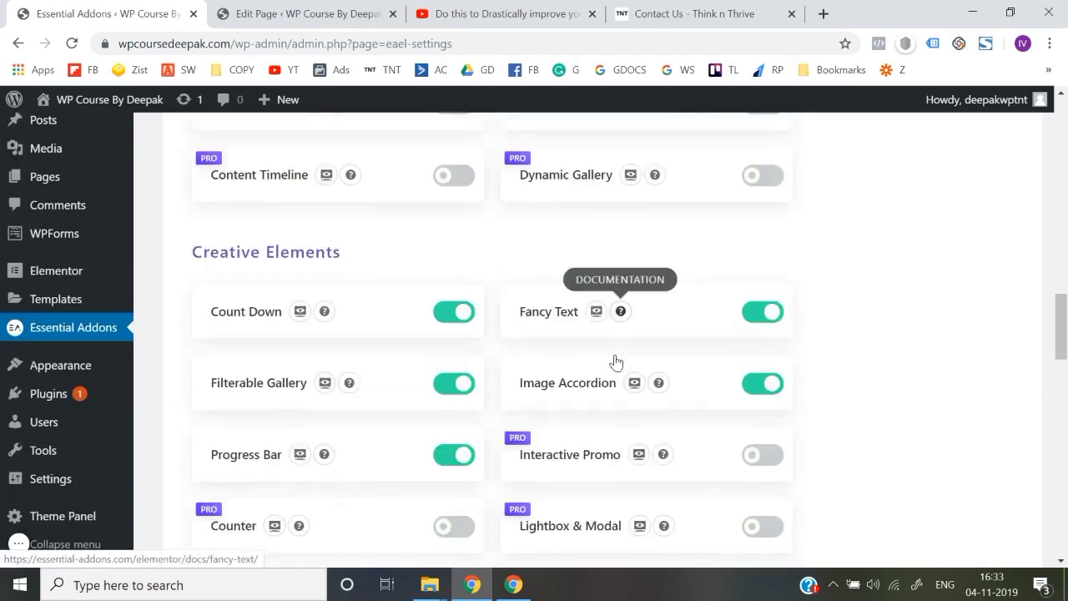
scroll(615, 362, "down", 10)
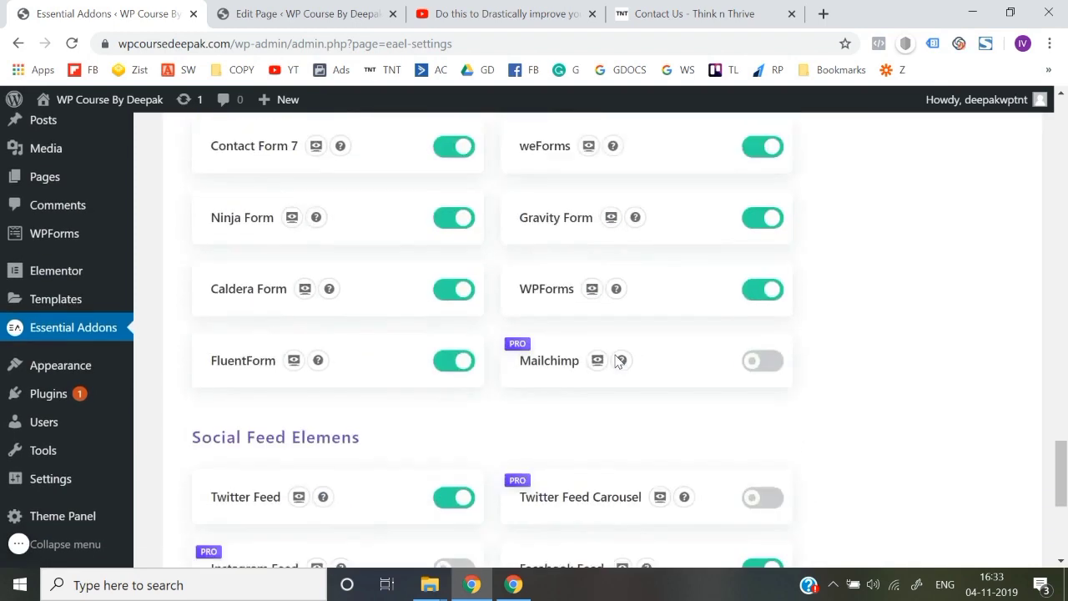
scroll(618, 361, "down", 5)
scroll(618, 361, "up", 20)
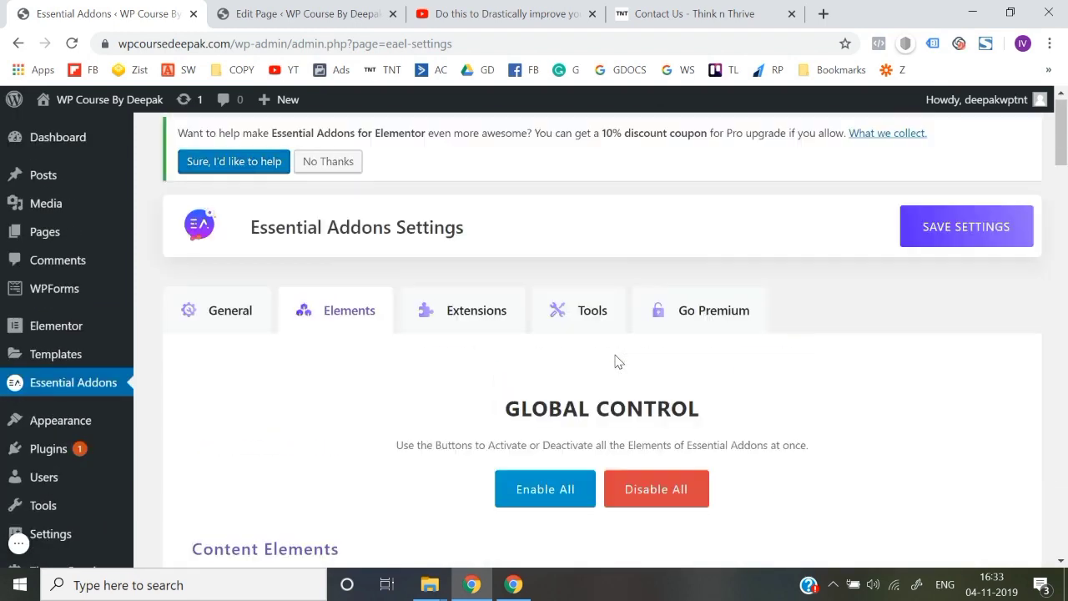
Show the Extensions settings of Essential Addons.
scroll(617, 361, "down", 1)
left_click(500, 297)
scroll(496, 298, "up", 1)
Open the live site in a new browser tab and edit its home page with Elementor.
mouse_move(85, 100)
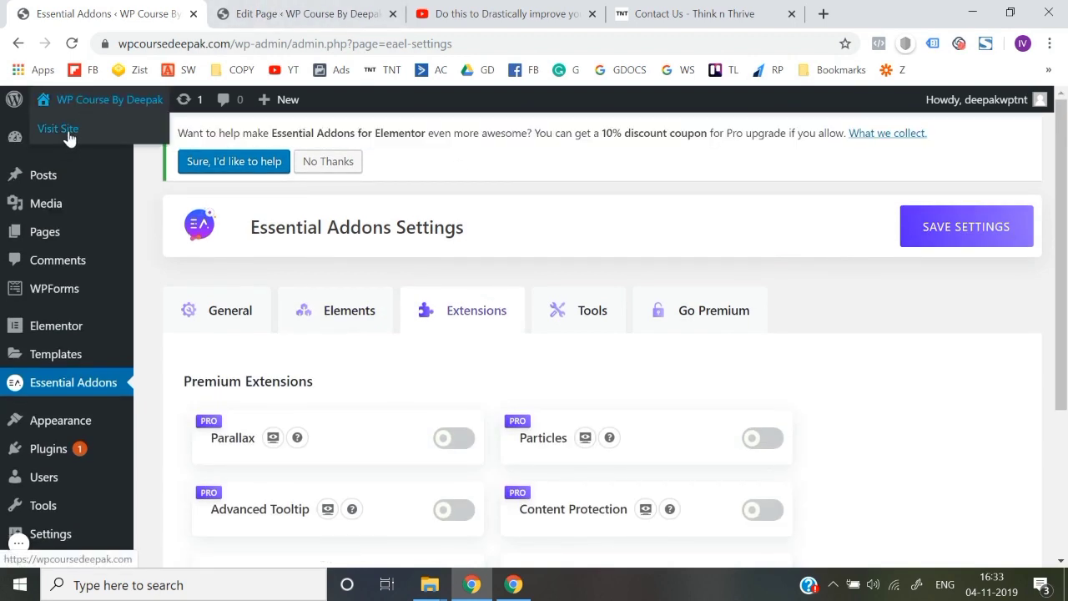
right_click(69, 130)
left_click(134, 144)
scroll(351, 345, "down", 3)
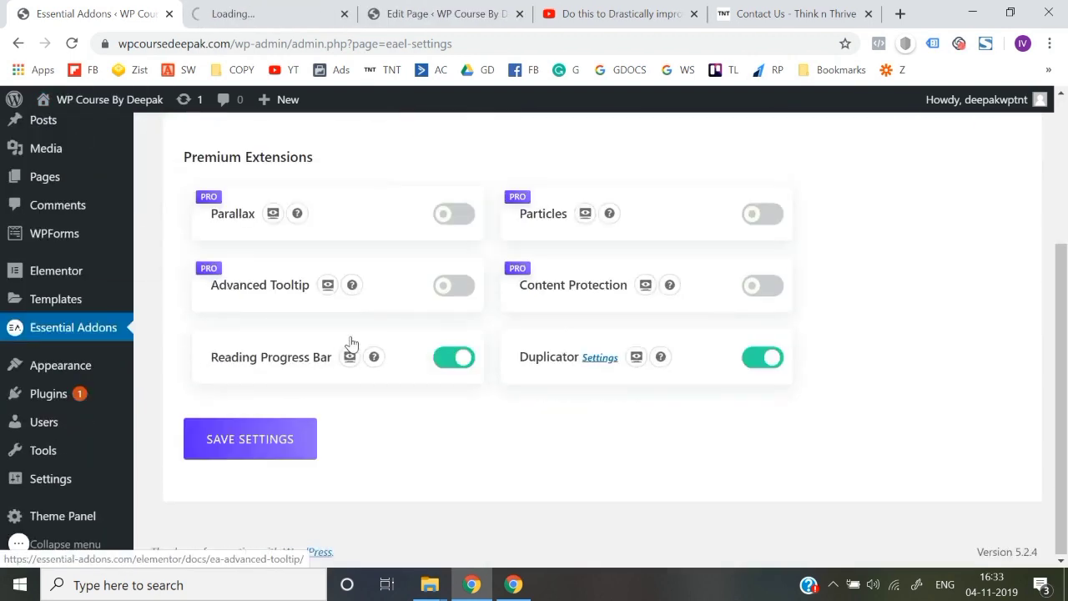
left_click(317, 6)
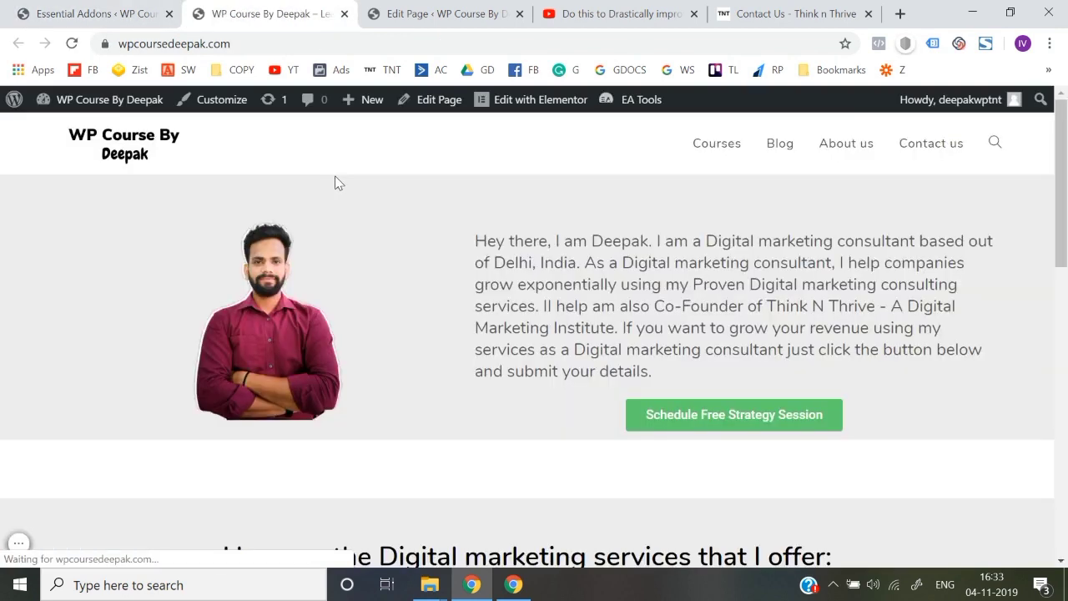
scroll(542, 250, "down", 10)
scroll(542, 252, "down", 2)
left_click(513, 104)
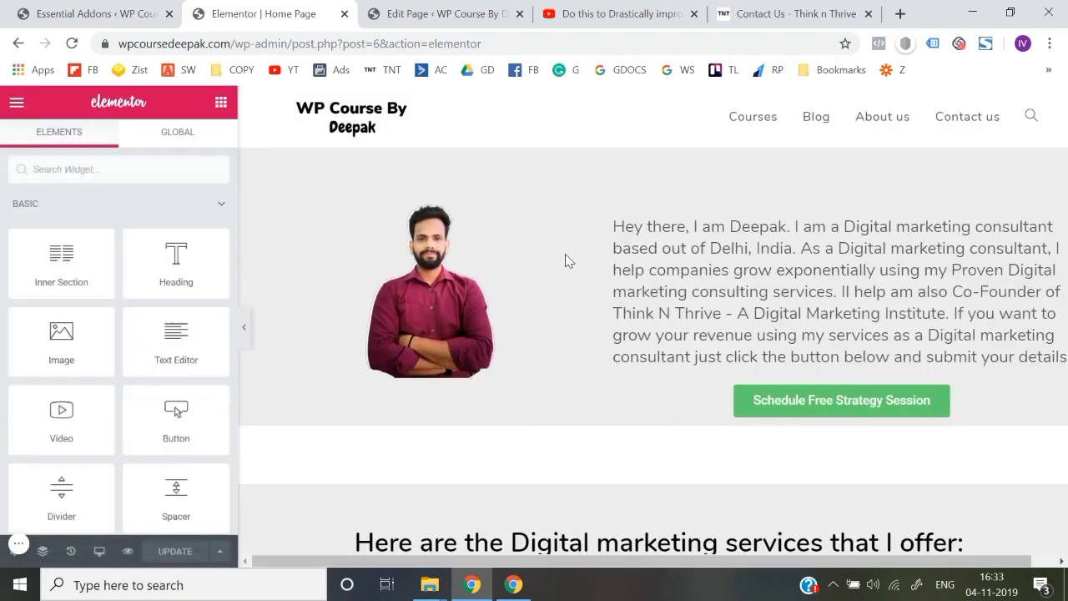
Add an empty single-column section below the night forest banner.
scroll(565, 254, "down", 10)
left_click(637, 385)
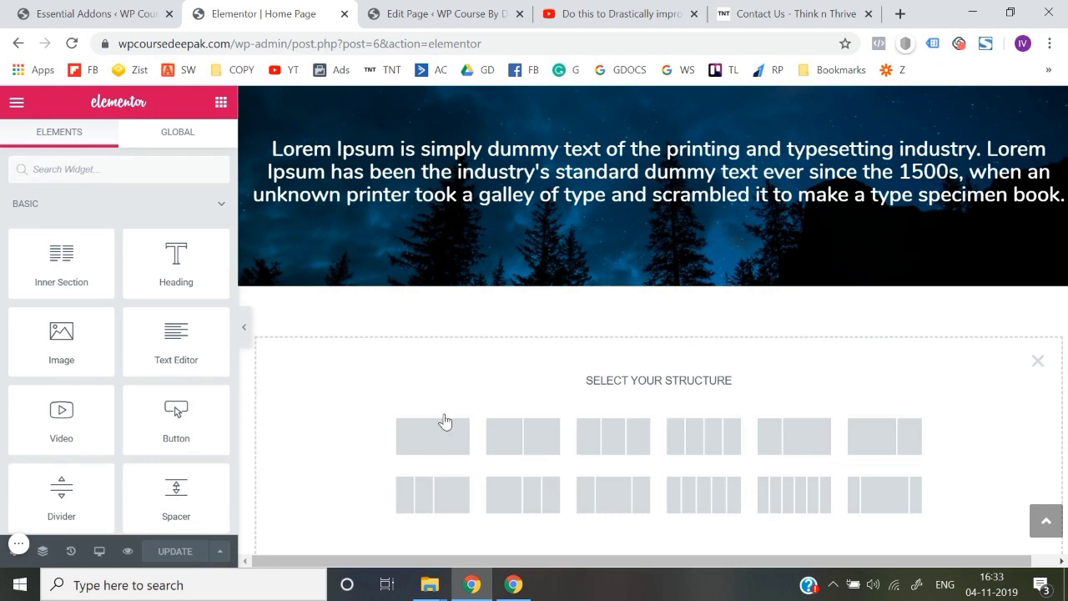
left_click(432, 434)
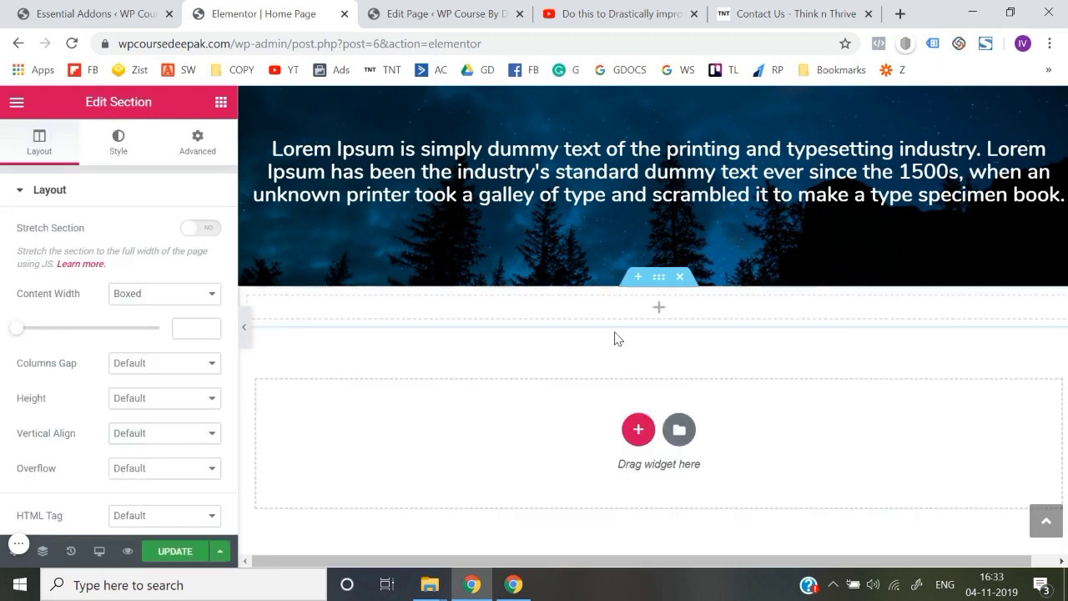
Look through the Essential Addons category in the Elementor widget list.
left_click(221, 103)
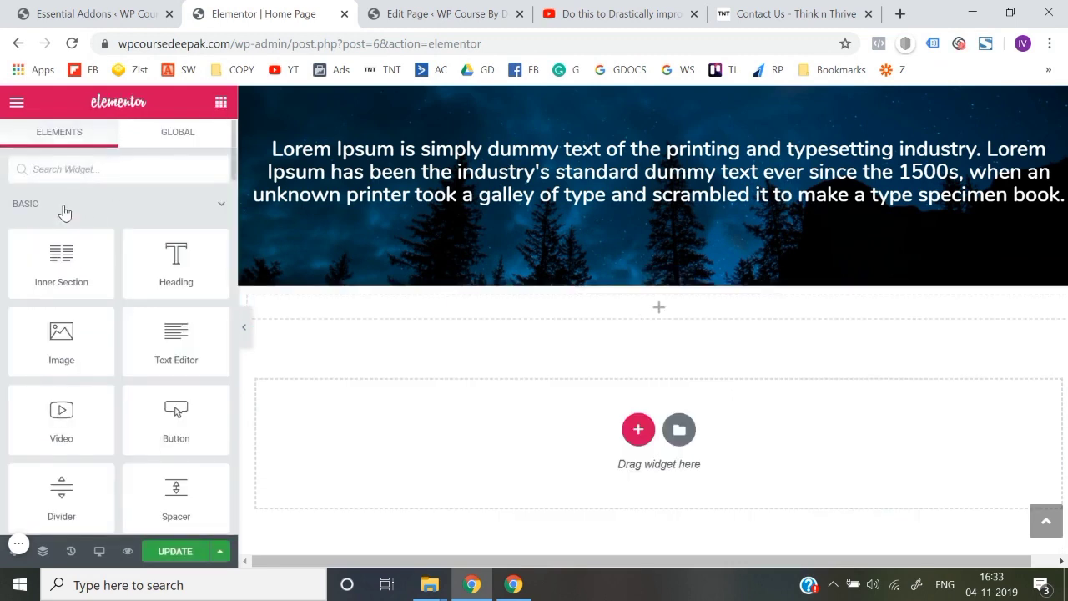
scroll(60, 215, "down", 15)
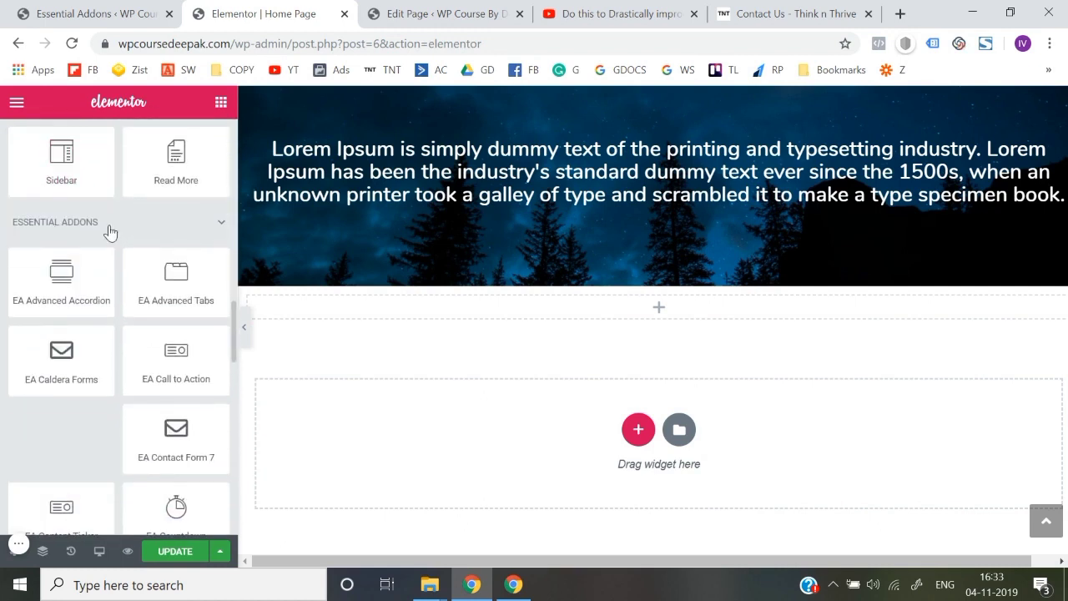
scroll(130, 226, "down", 10)
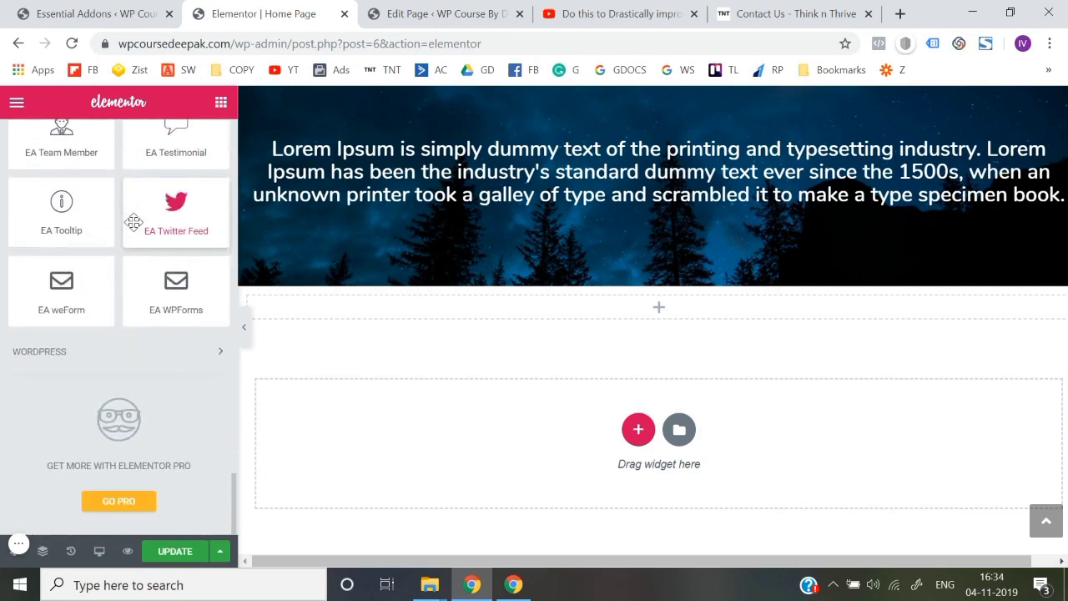
scroll(133, 222, "up", 10)
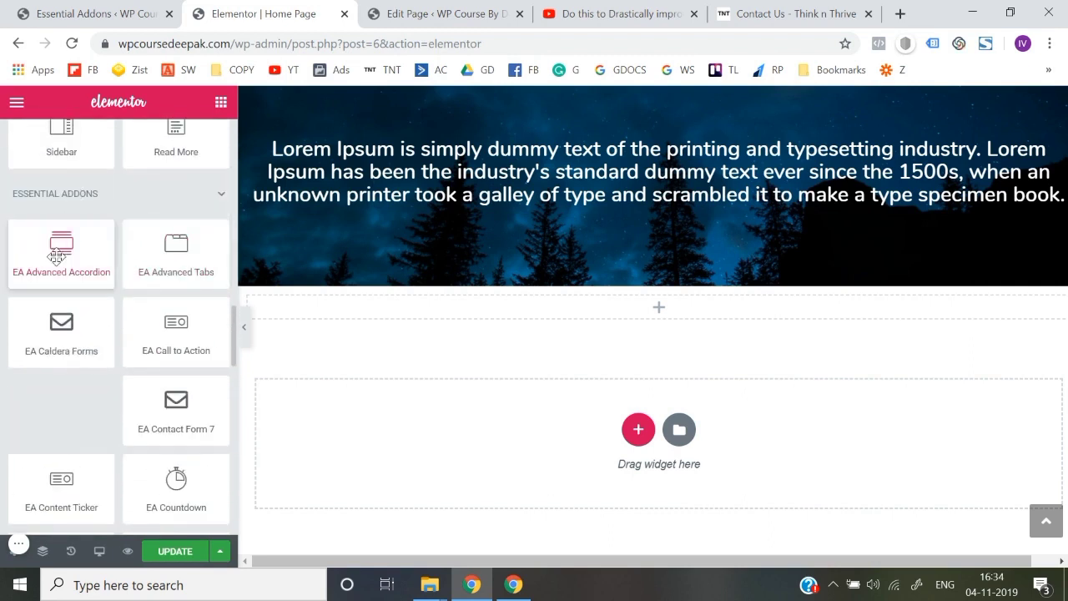
Place the EA weForm widget in the empty section below the night forest banner and delete it again.
scroll(56, 257, "down", 3)
scroll(61, 336, "down", 3)
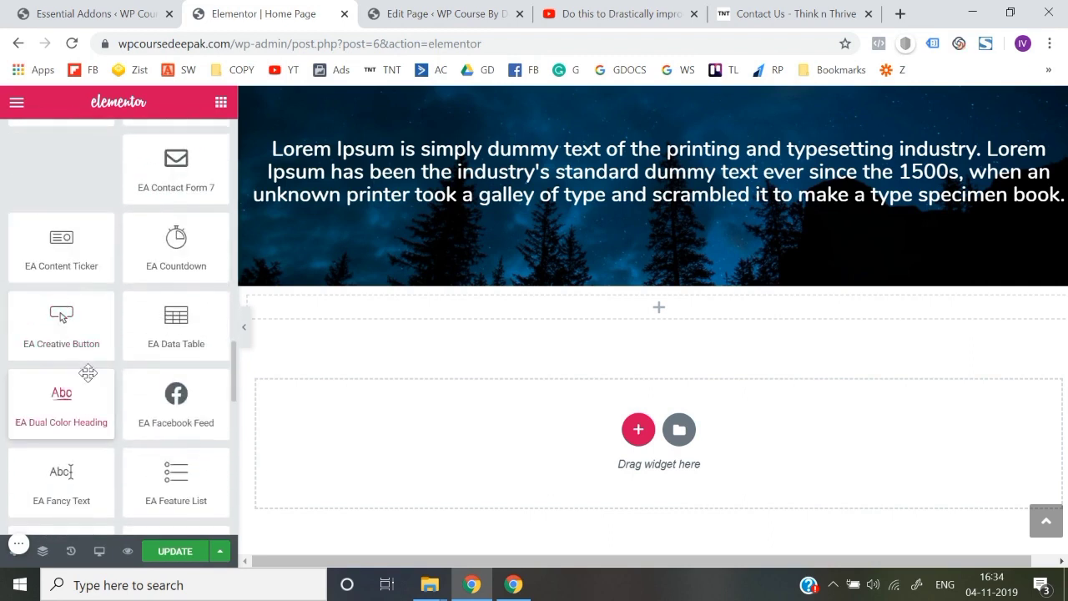
scroll(60, 313, "down", 5)
scroll(136, 372, "down", 8)
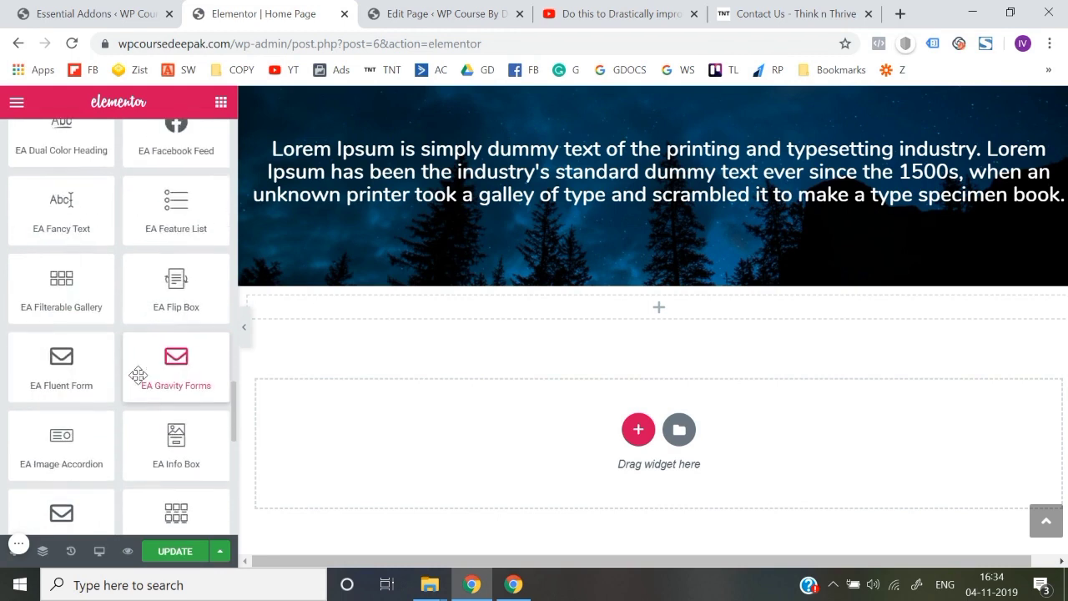
scroll(138, 375, "down", 3)
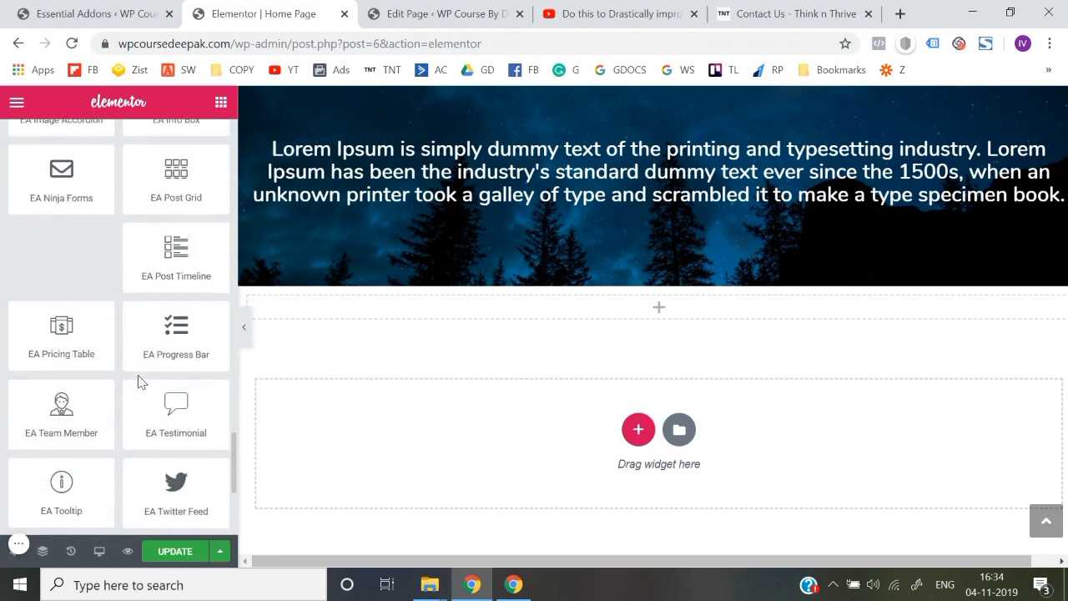
scroll(138, 381, "down", 2)
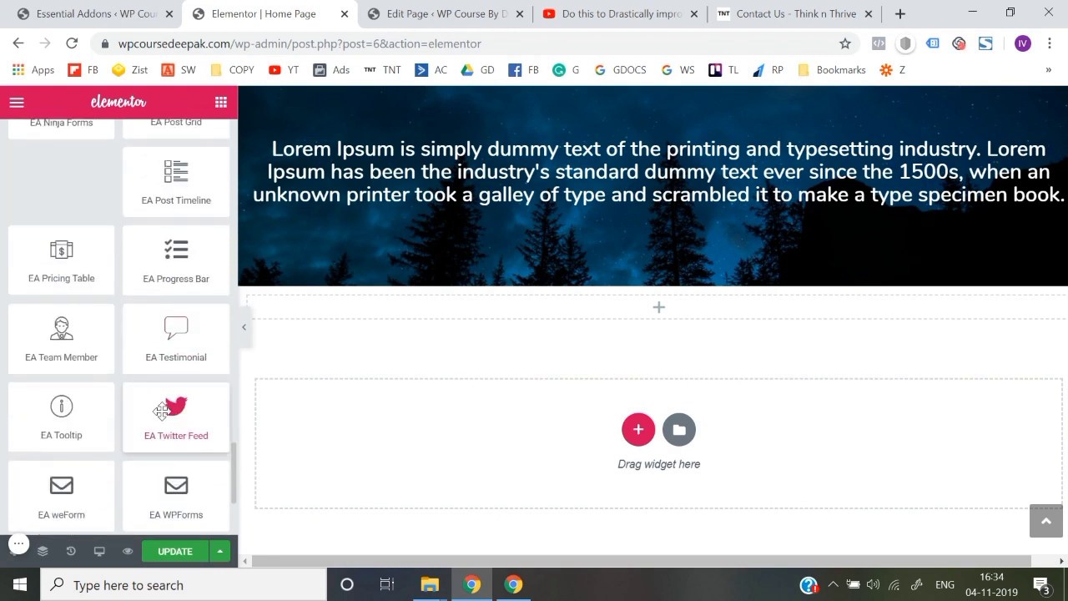
scroll(161, 410, "down", 2)
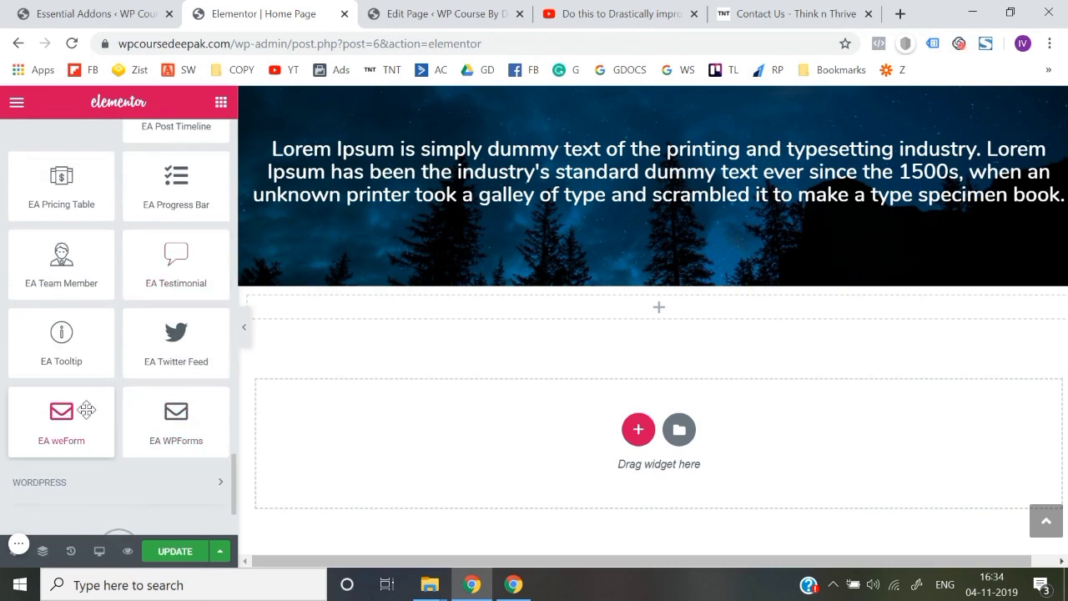
left_click_drag(69, 423, 475, 305)
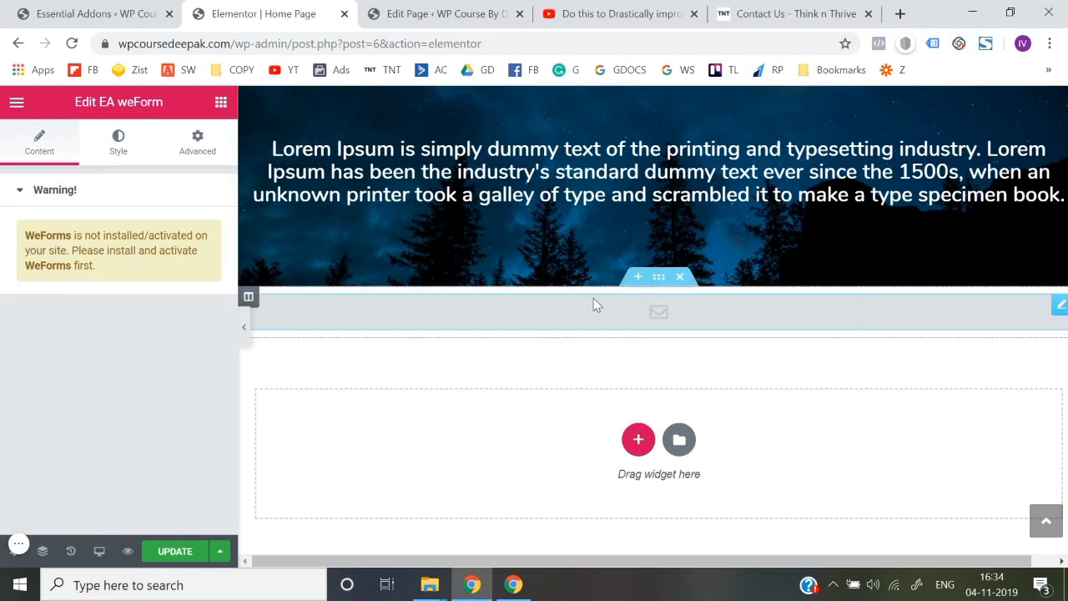
right_click(1060, 306)
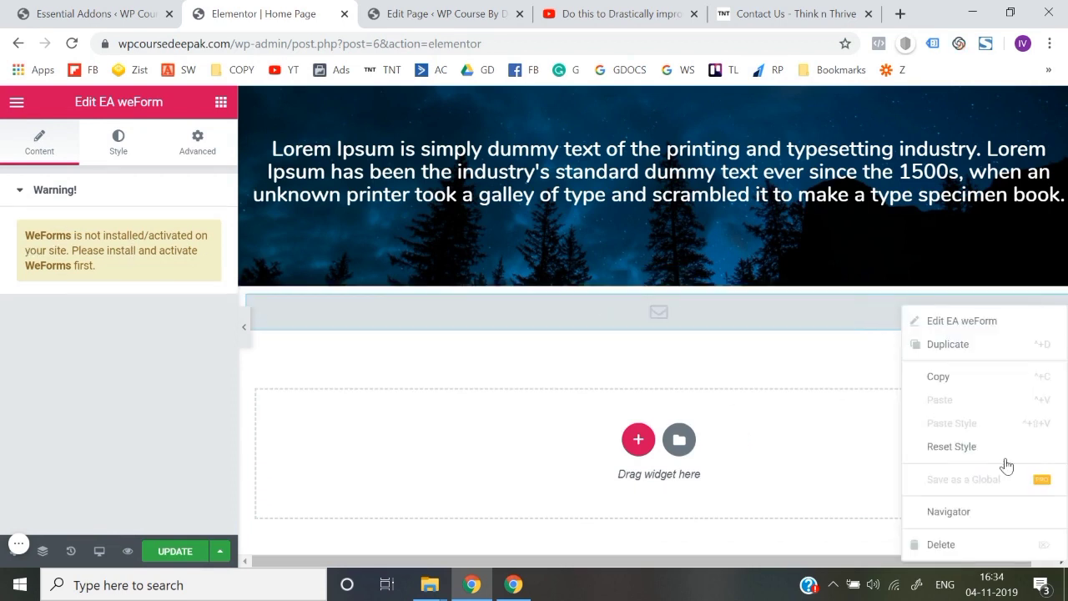
left_click(959, 545)
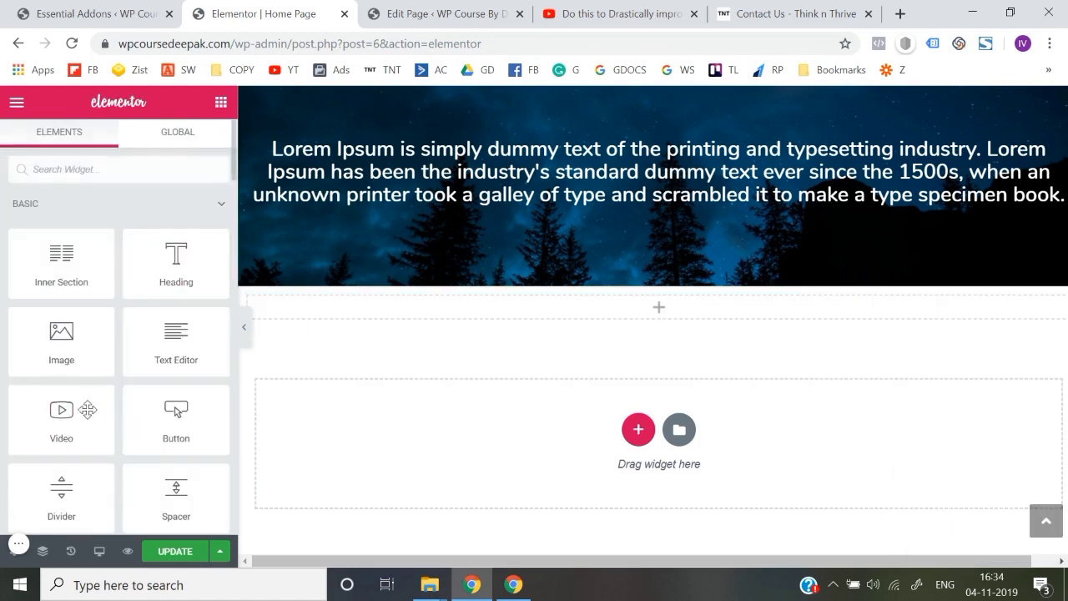
Add the EA Feature List widget to the empty section and expand the settings of its first feature item.
scroll(88, 409, "down", 10)
scroll(90, 416, "up", 2)
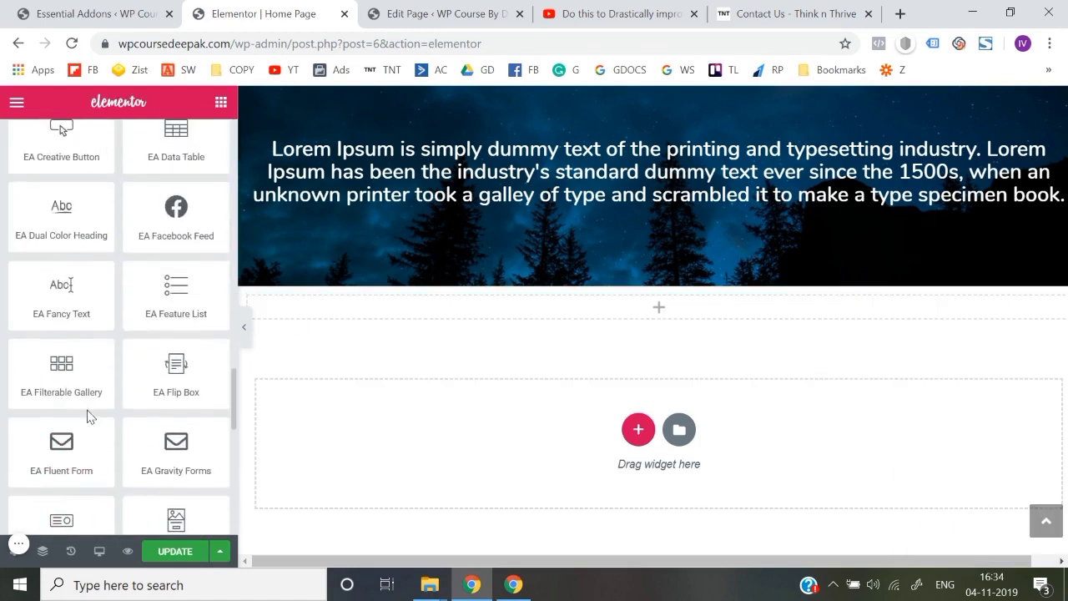
left_click_drag(367, 326, 398, 309)
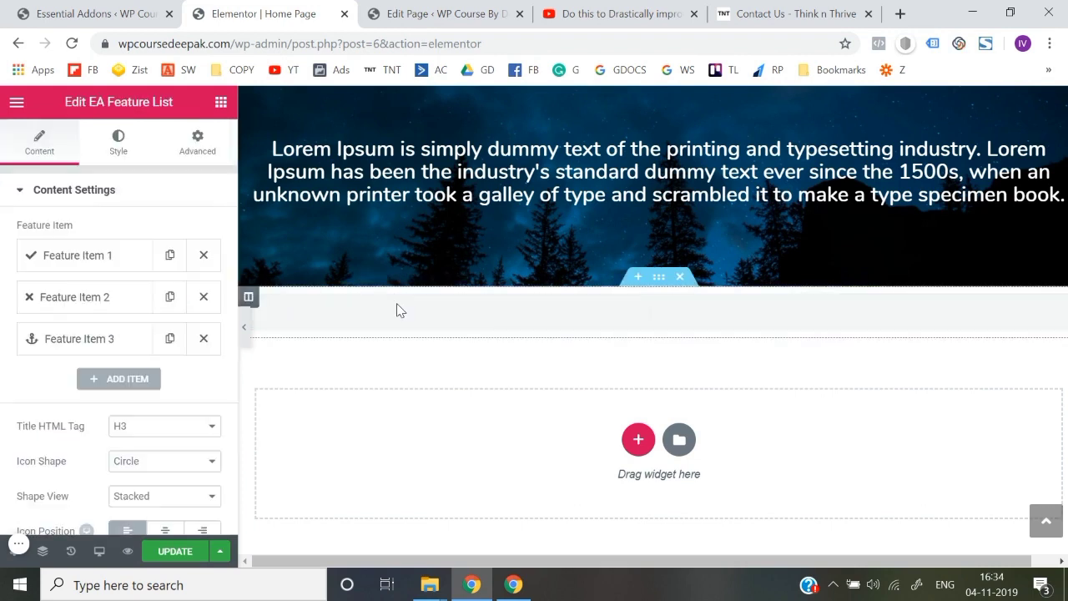
left_click(81, 270)
scroll(81, 393, "down", 1)
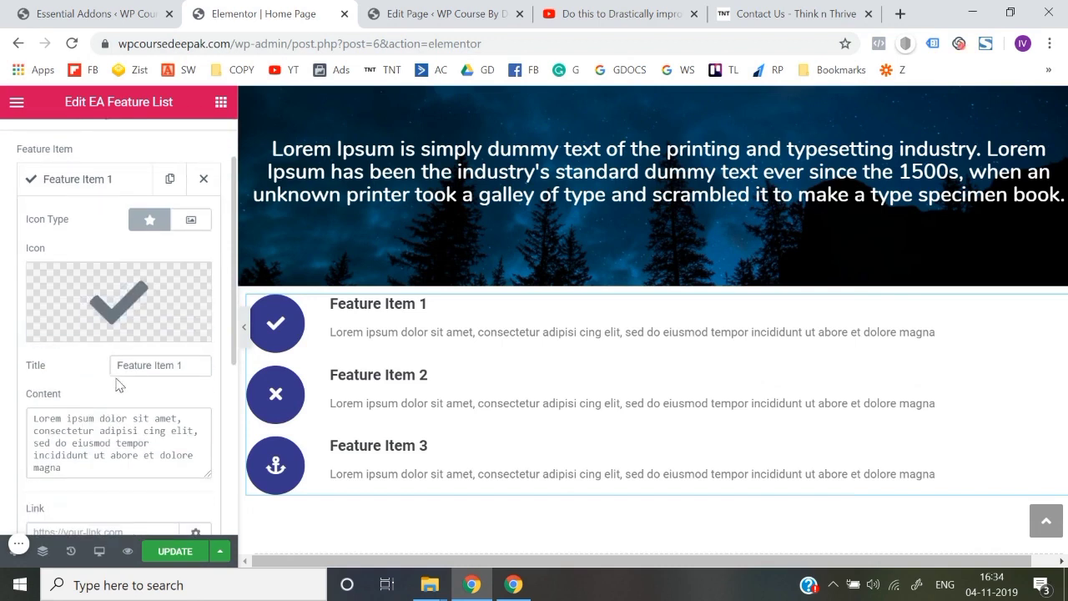
scroll(115, 462, "down", 2)
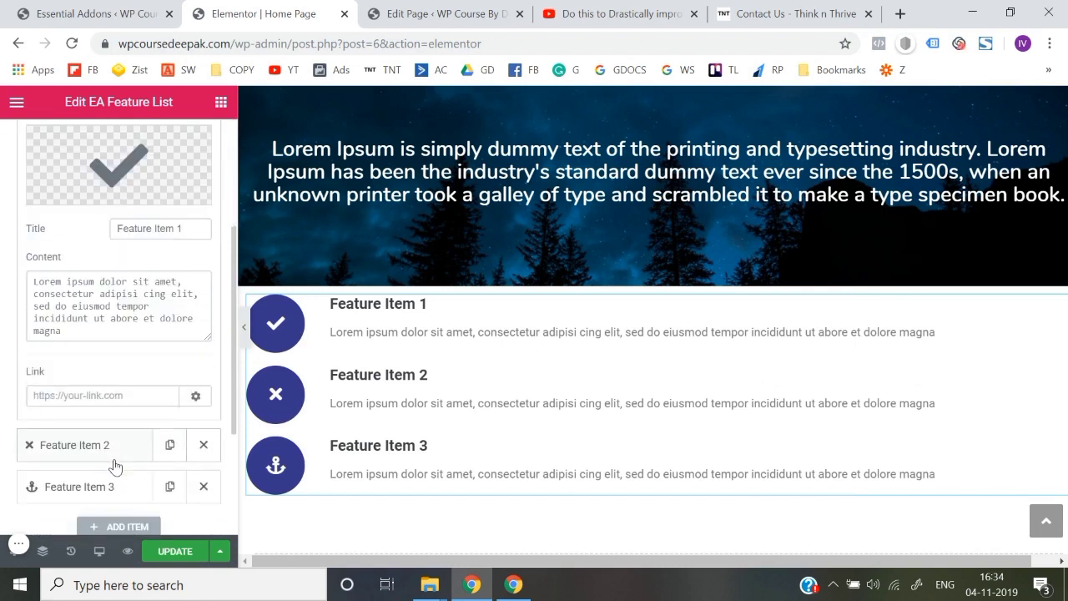
Delete the EA Feature List widget from the section below the forest banner.
scroll(116, 465, "up", 3)
right_click(1063, 309)
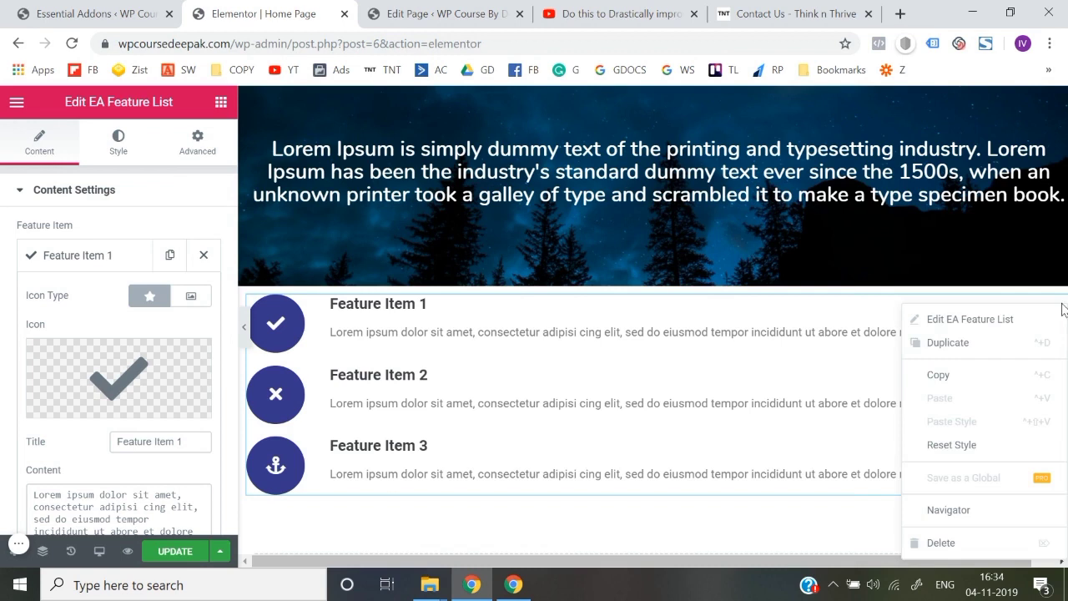
left_click(968, 544)
Add the EA Call to Action widget to the empty section and review its content settings.
scroll(156, 409, "down", 4)
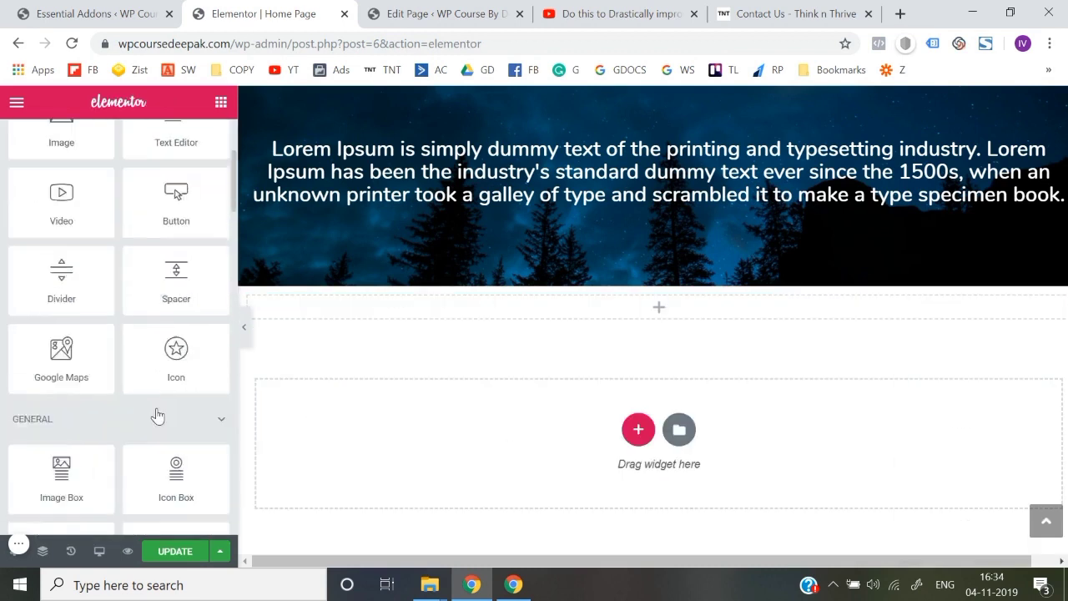
scroll(156, 408, "down", 1)
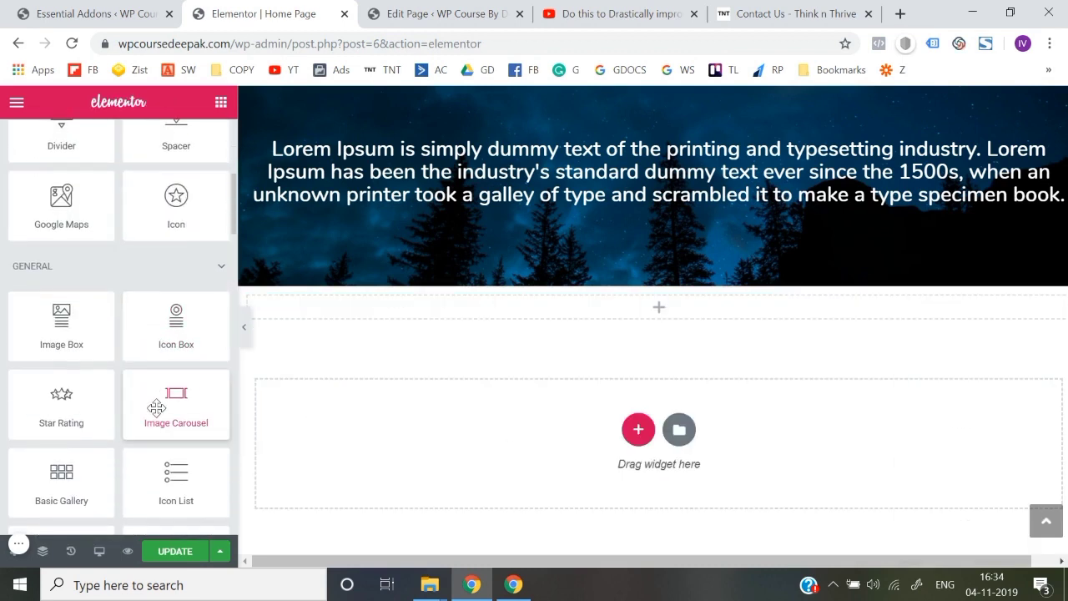
scroll(156, 407, "down", 5)
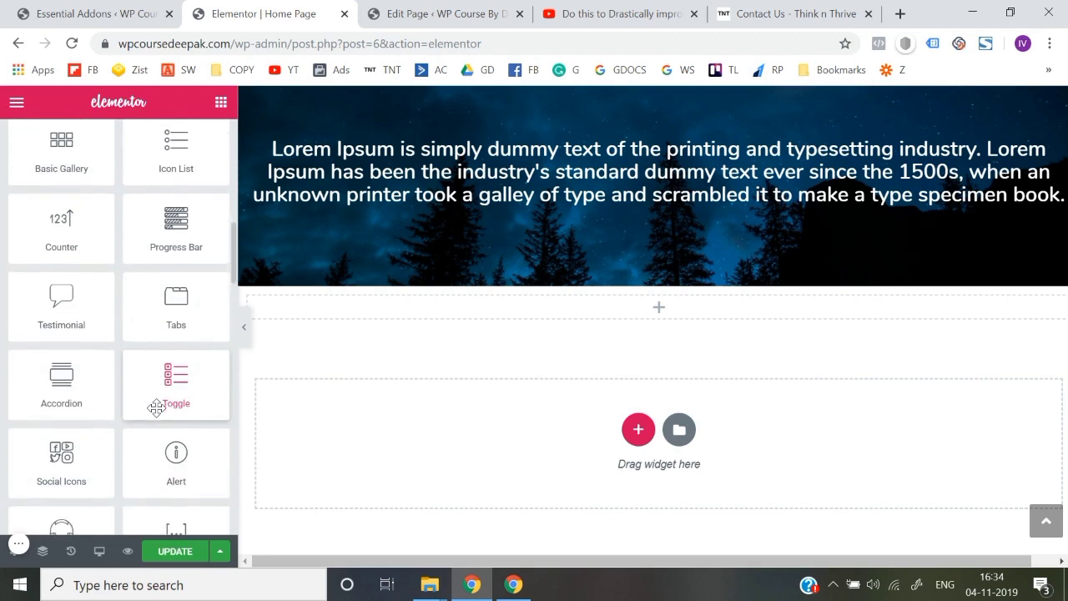
scroll(156, 407, "down", 7)
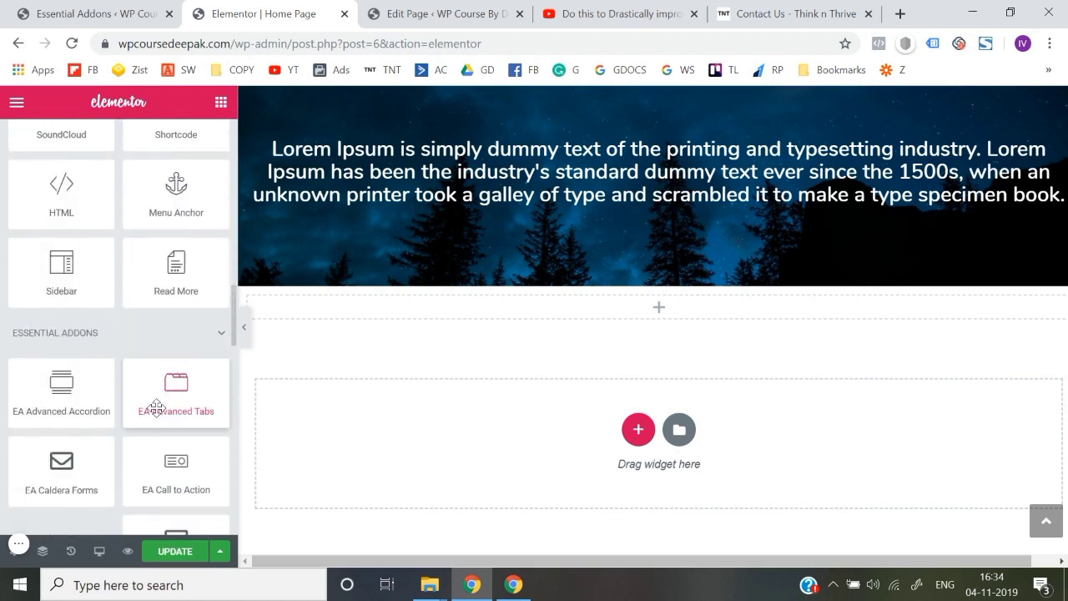
scroll(156, 408, "down", 2)
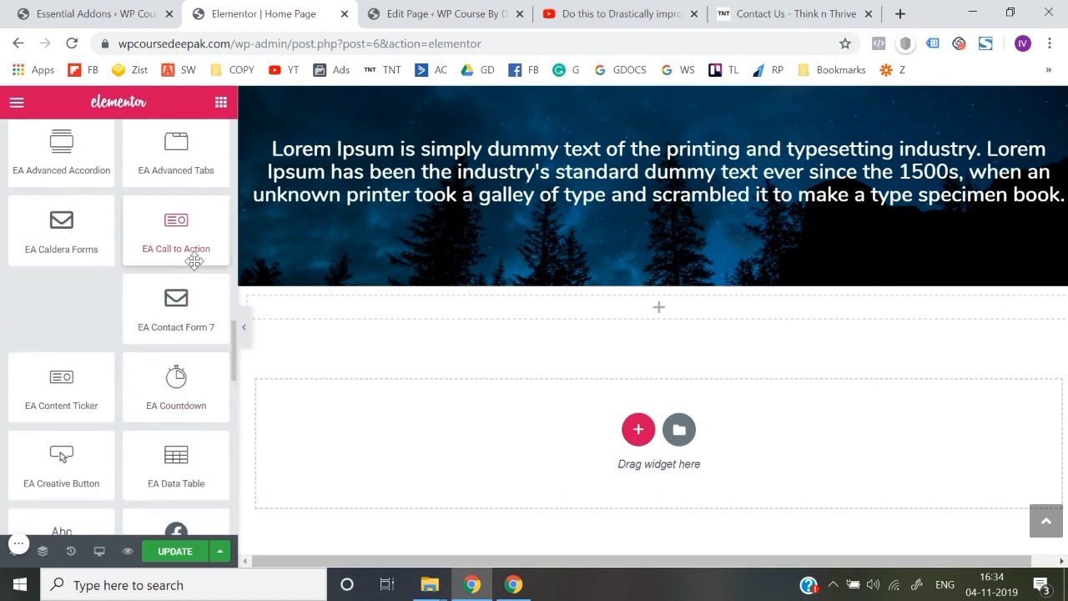
left_click_drag(188, 254, 245, 261)
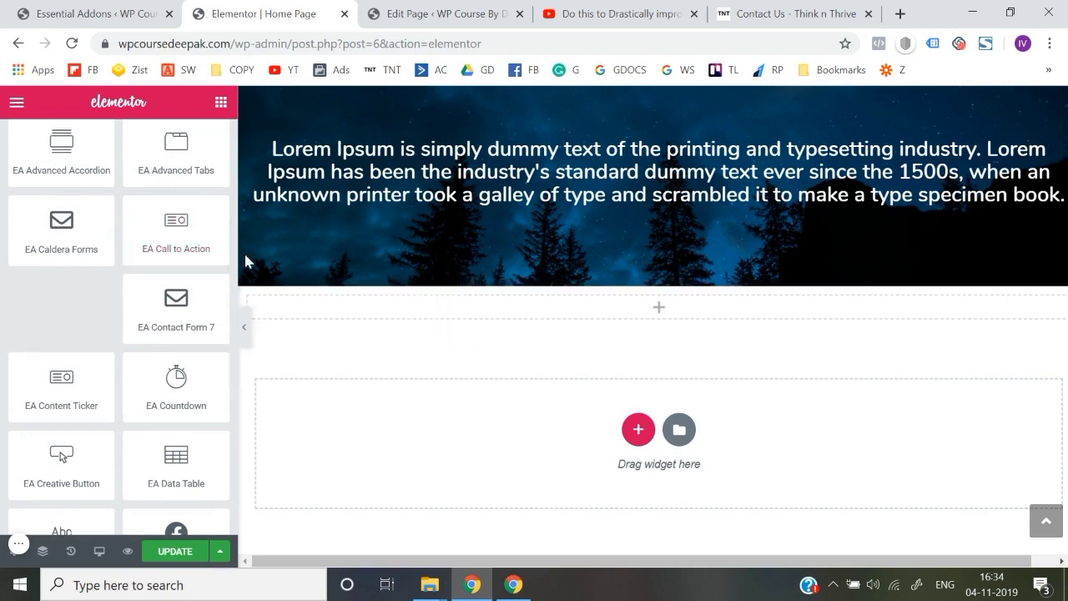
left_click_drag(177, 220, 611, 308)
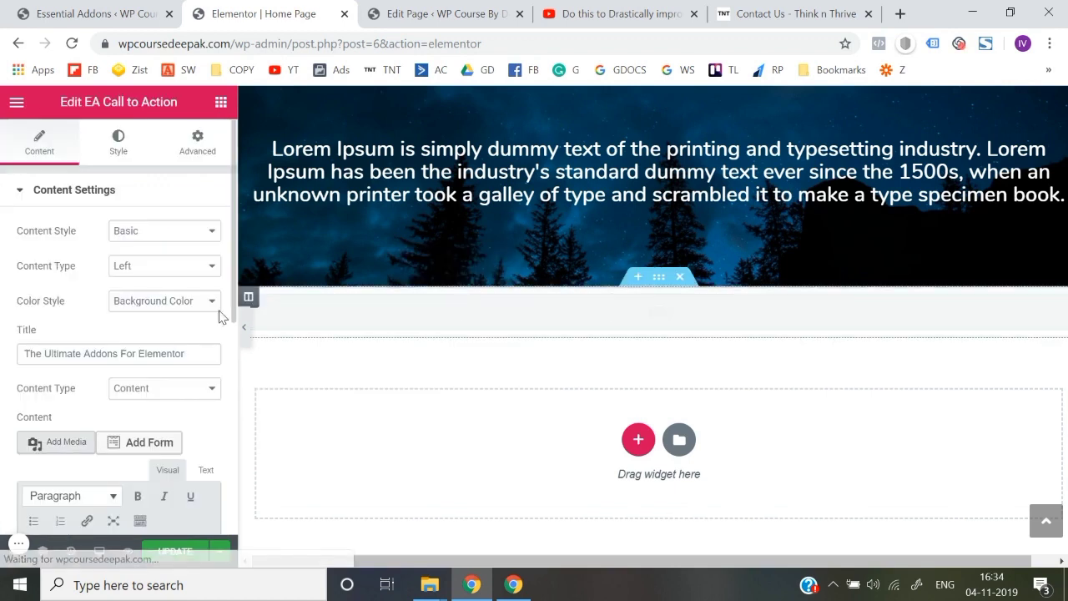
scroll(73, 389, "down", 3)
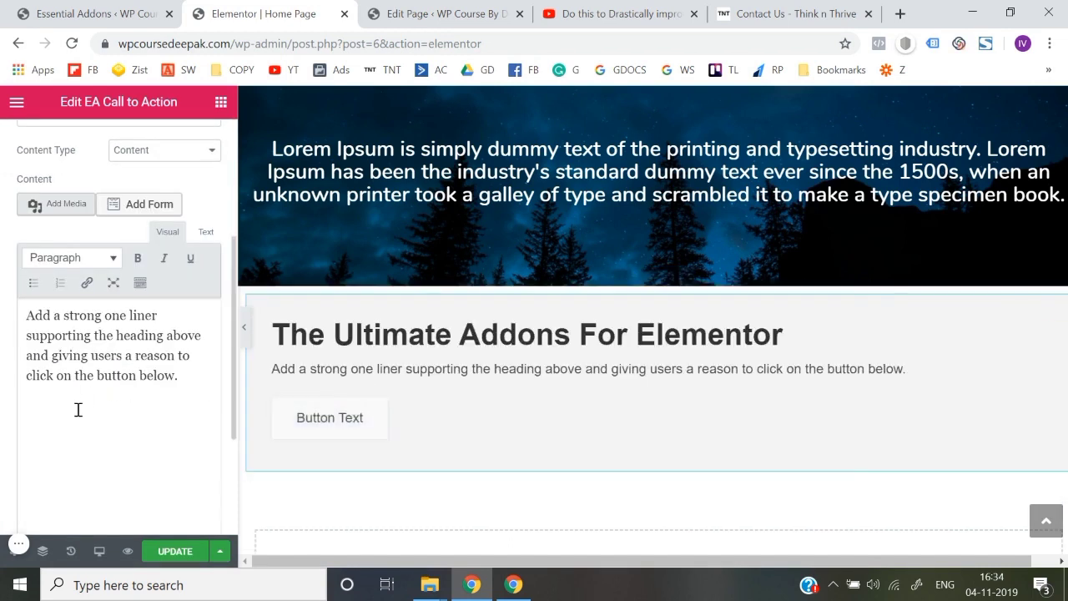
scroll(146, 300, "up", 3)
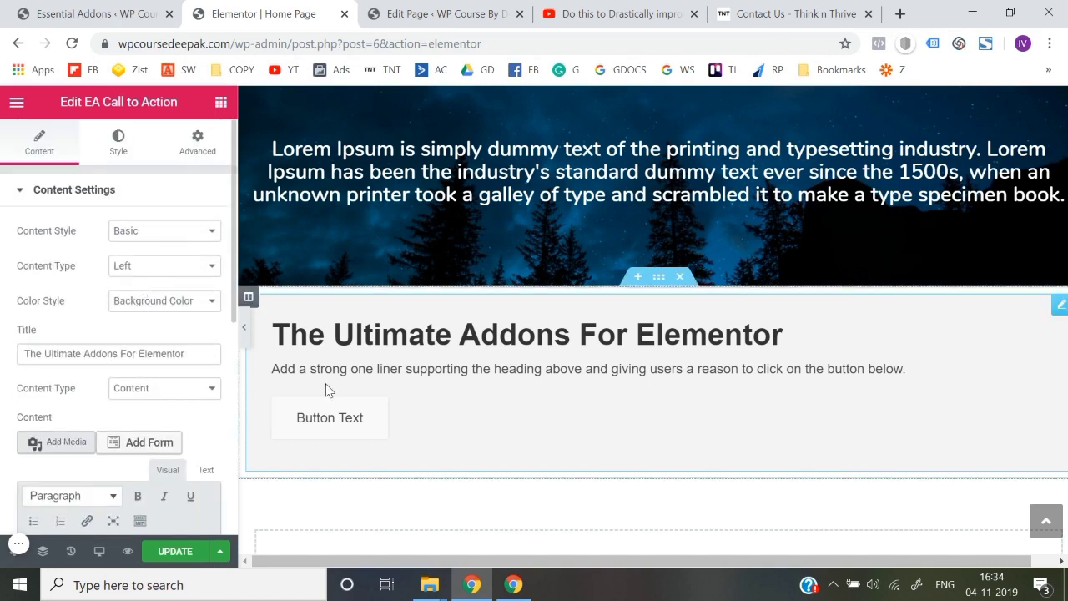
Delete the EA Call to Action widget from the section below the forest banner.
scroll(363, 380, "down", 1)
right_click(1033, 276)
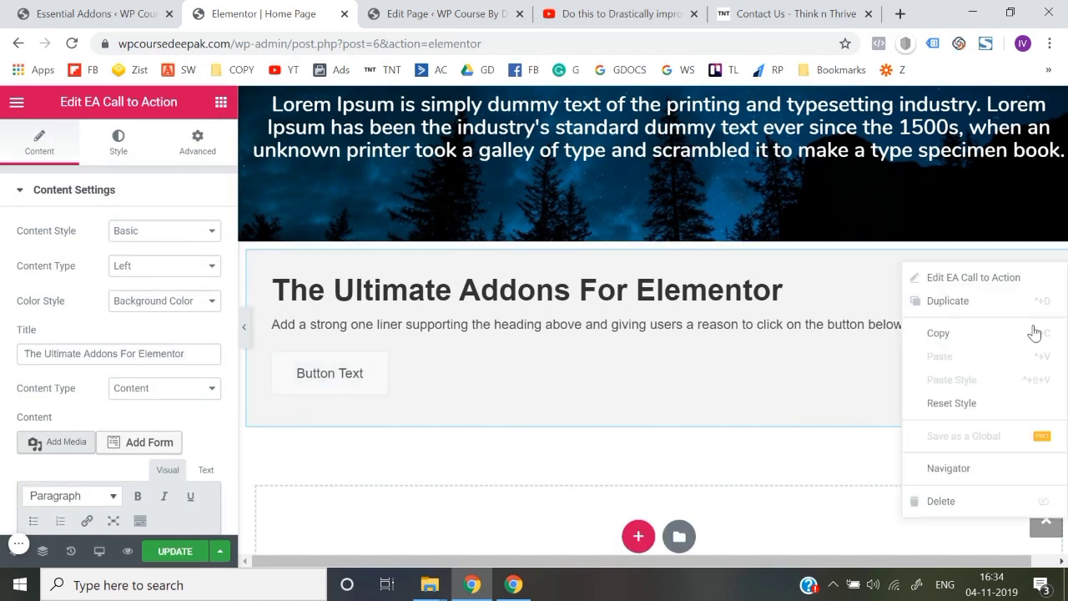
left_click(974, 504)
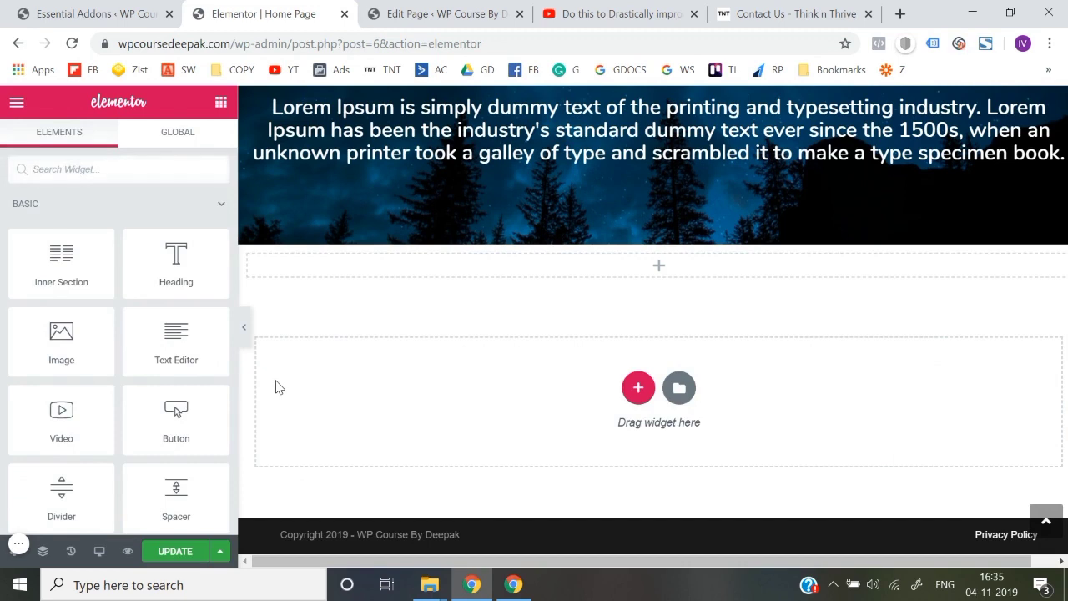
Look through the whole Essential Addons widget category down to the form widgets at its end.
scroll(126, 368, "down", 10)
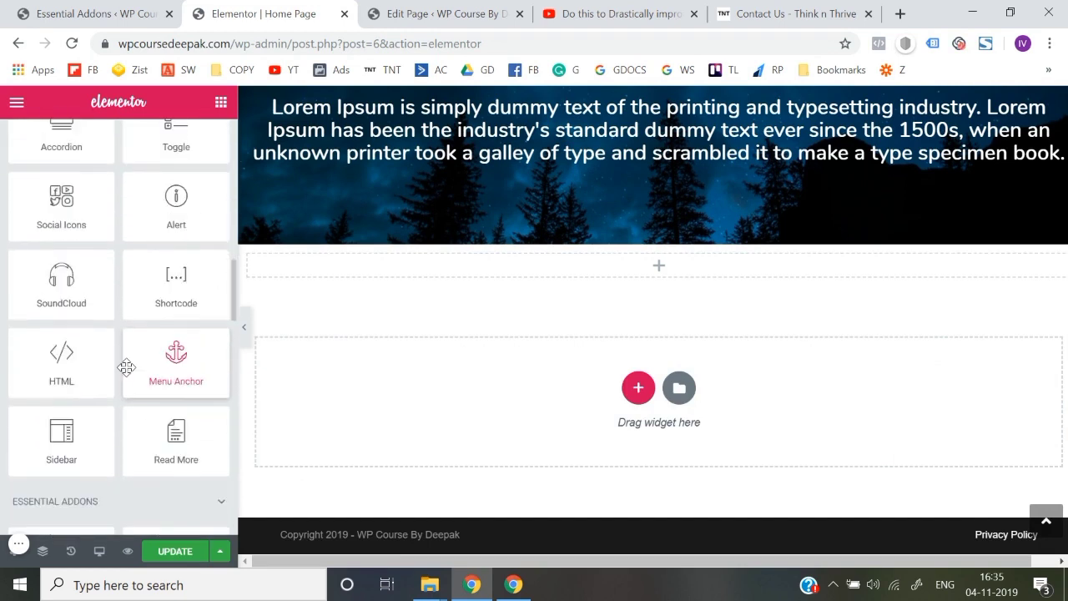
scroll(127, 367, "down", 10)
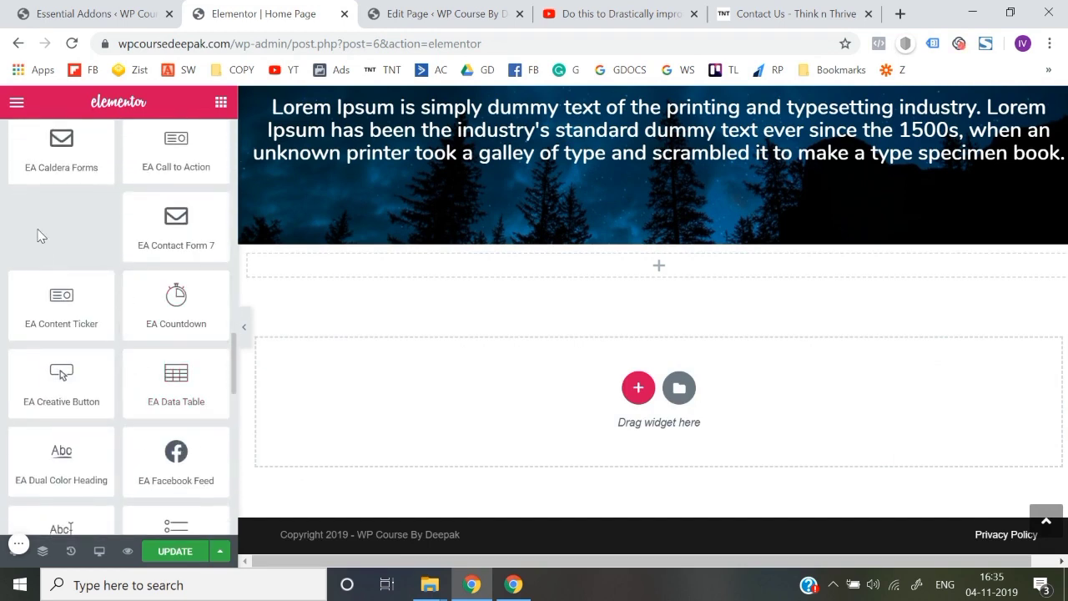
scroll(51, 267, "down", 2)
scroll(80, 367, "down", 2)
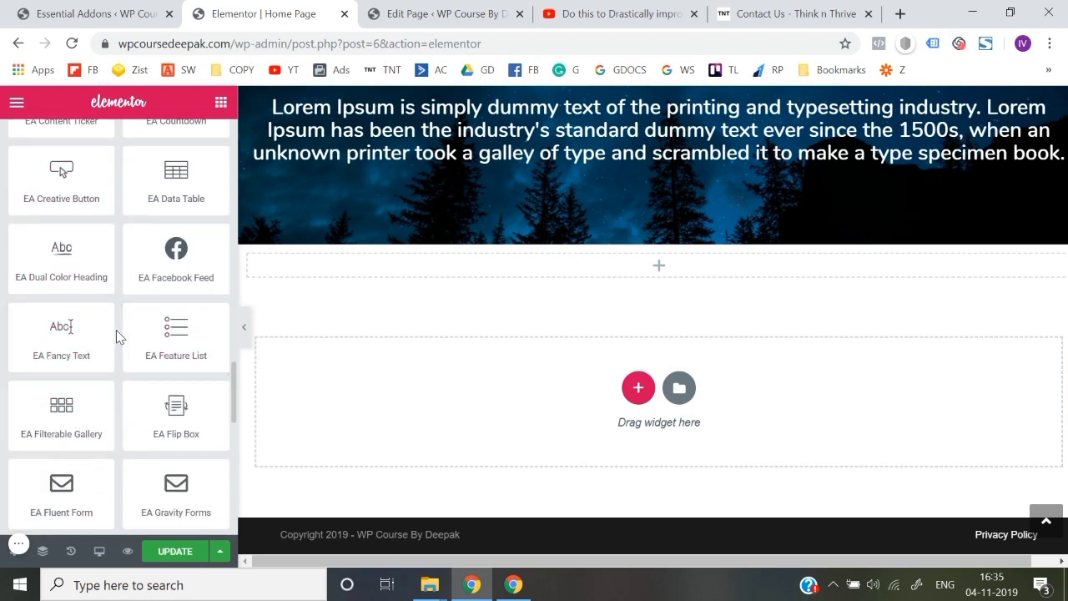
scroll(83, 335, "down", 2)
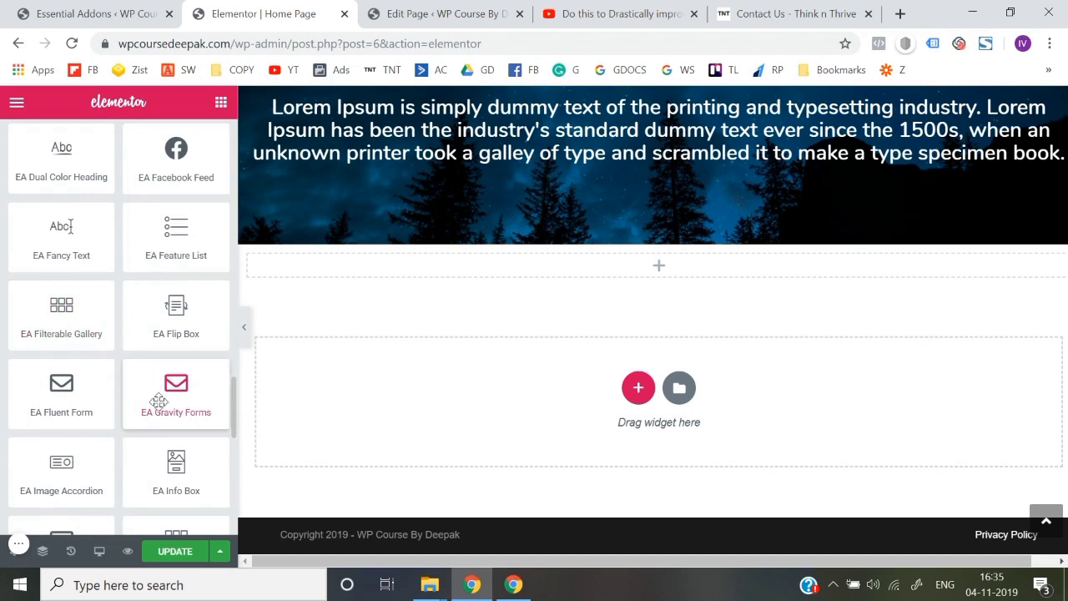
scroll(143, 439, "down", 3)
scroll(144, 439, "down", 1)
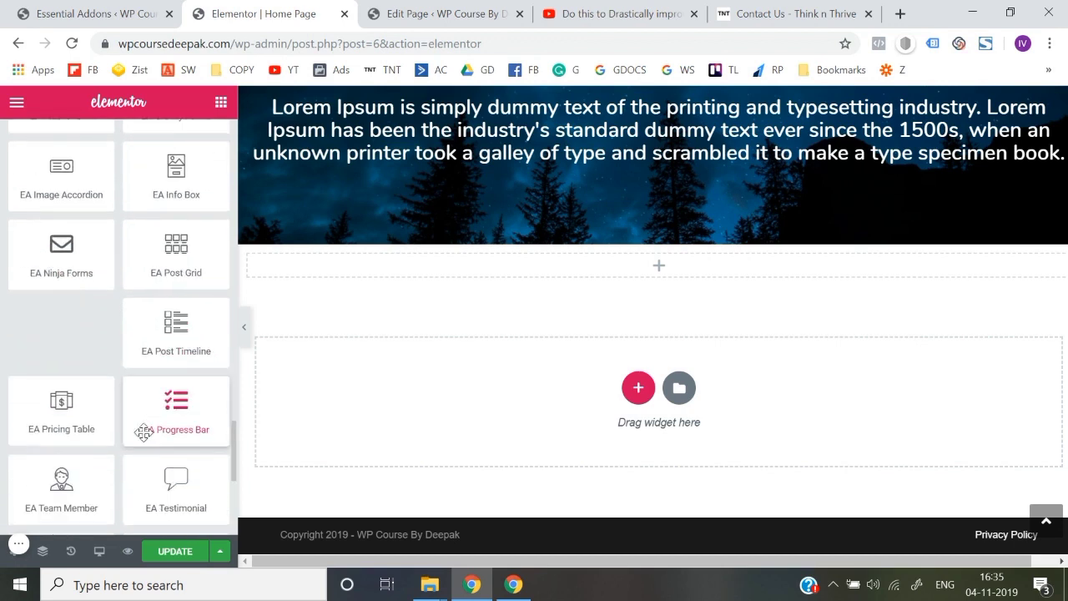
scroll(144, 431, "down", 1)
scroll(49, 438, "down", 3)
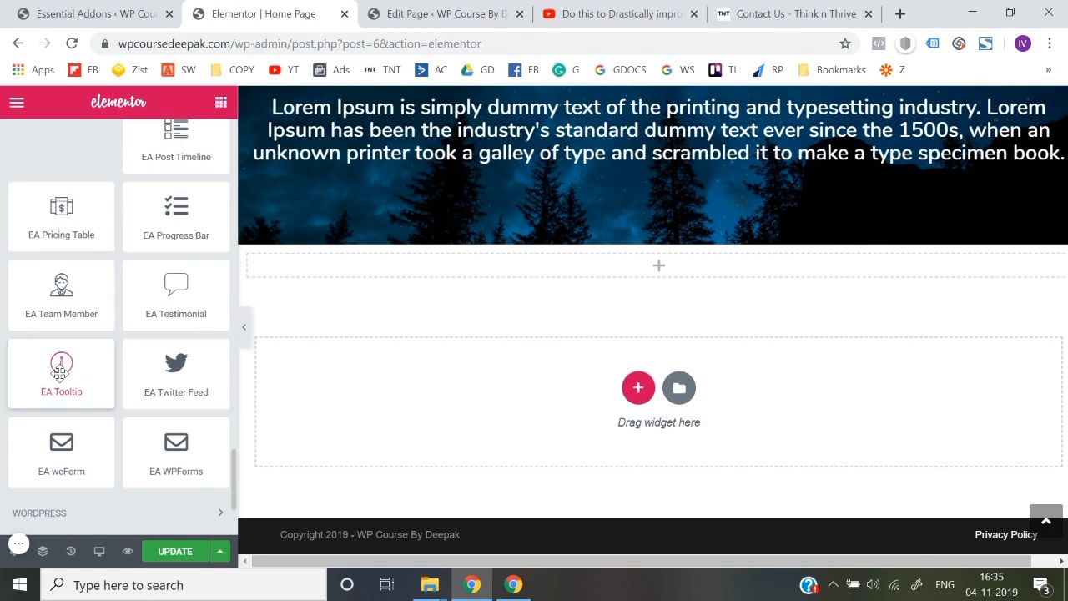
Place the EA Info Box widget in the empty section, check its image settings and delete it again.
scroll(59, 373, "up", 4)
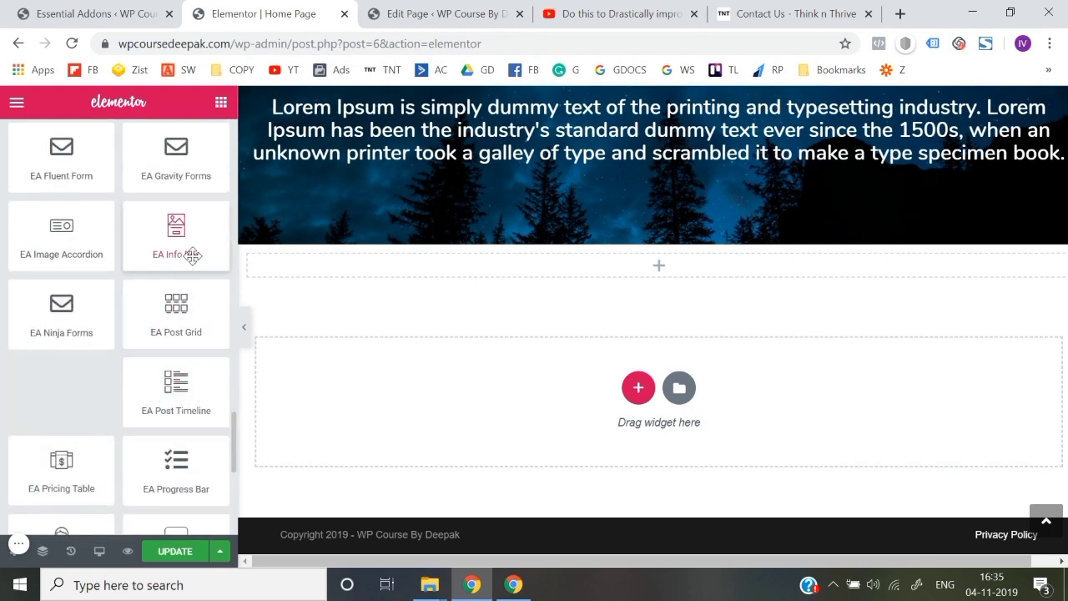
left_click_drag(512, 299, 634, 281)
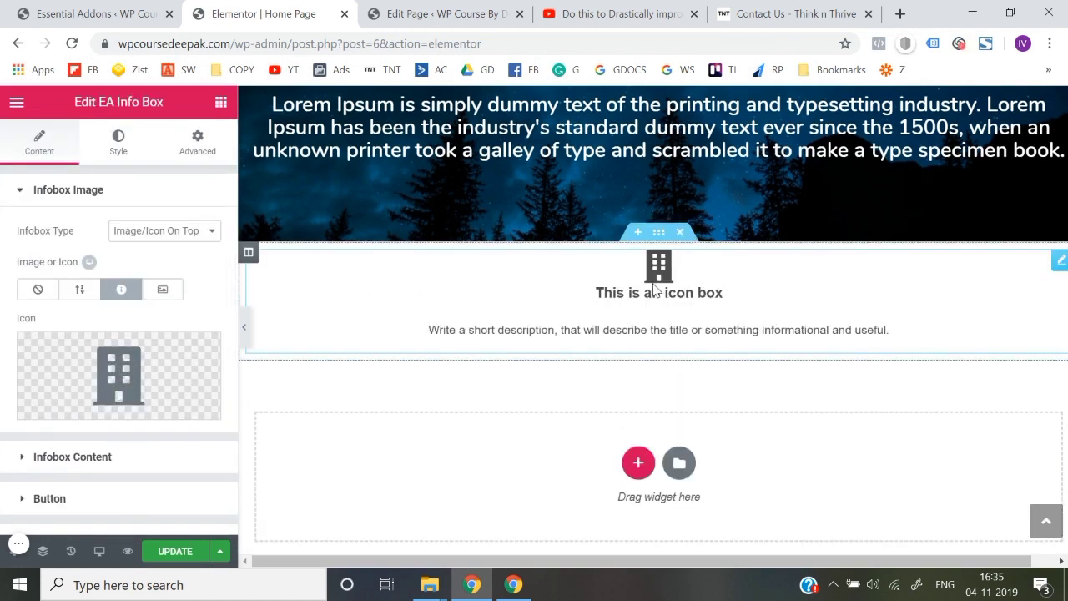
mouse_move(162, 376)
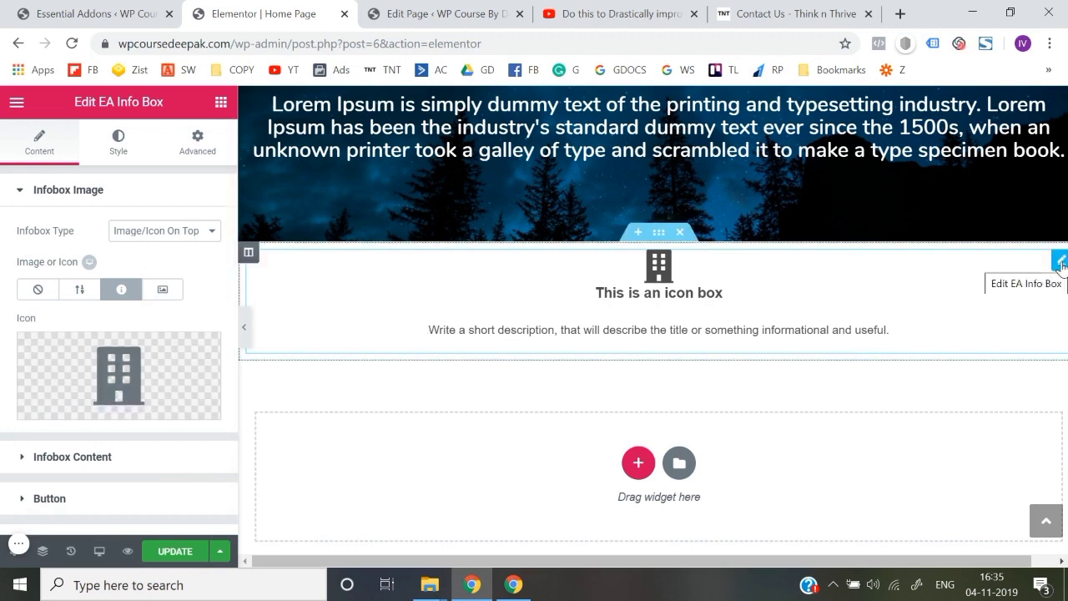
right_click(1060, 263)
left_click(992, 506)
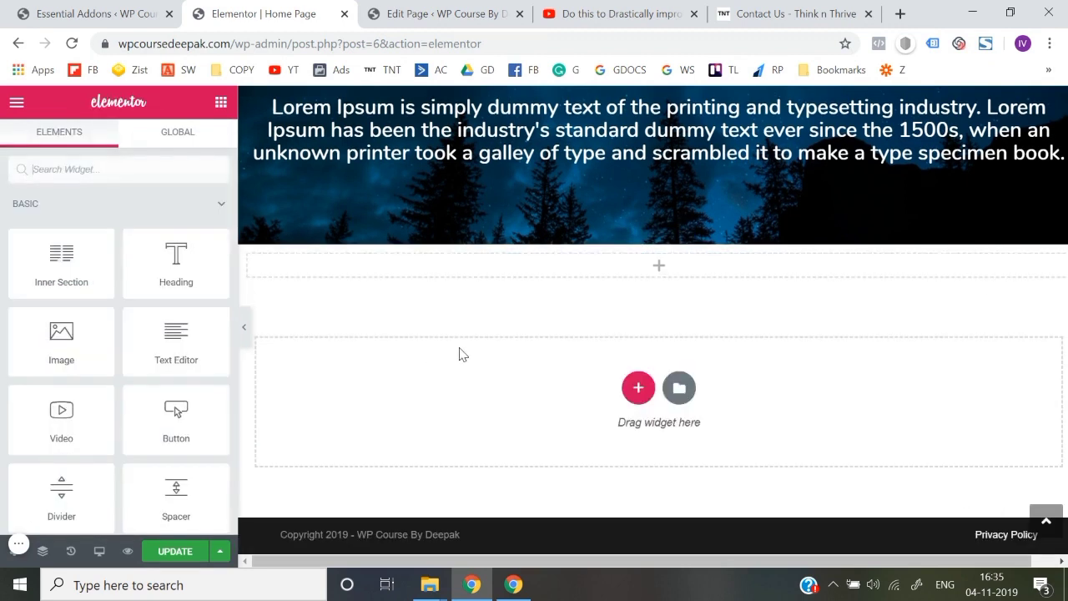
Look over the services blocks higher up the home page and the general widgets available in the list.
scroll(459, 355, "up", 15)
scroll(460, 351, "down", 3)
scroll(459, 348, "down", 5)
scroll(5, 342, "down", 10)
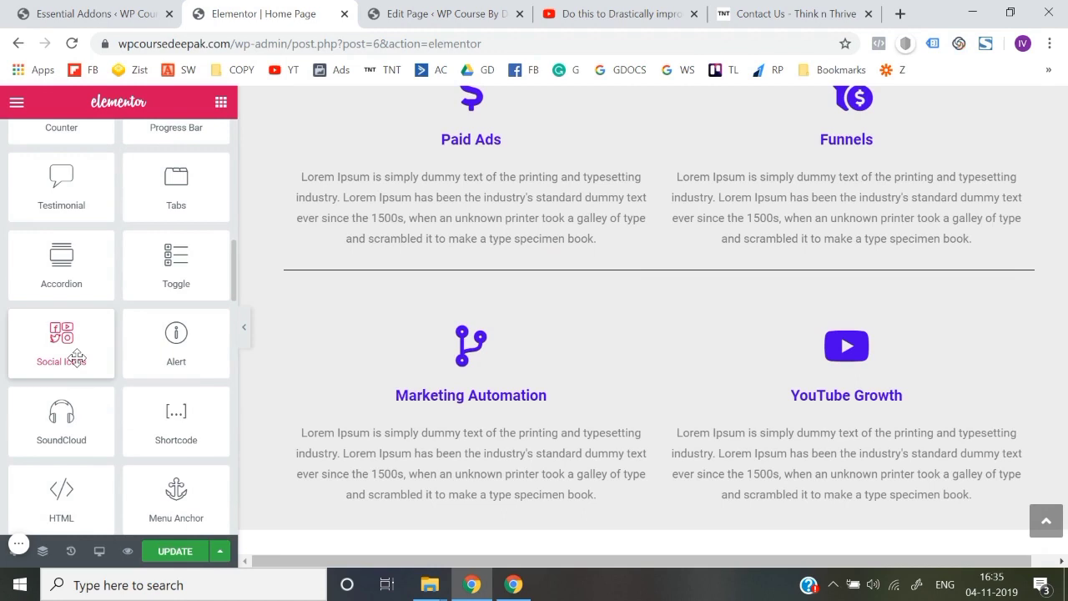
Place an EA Data Table widget in the empty area below the forest banner.
scroll(75, 359, "down", 10)
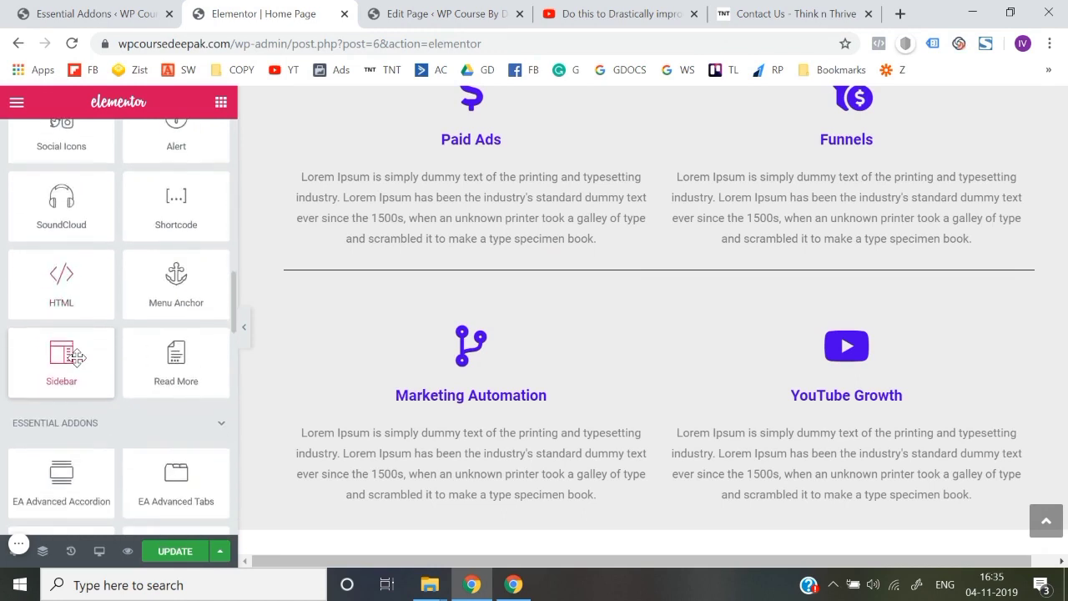
scroll(103, 355, "down", 3)
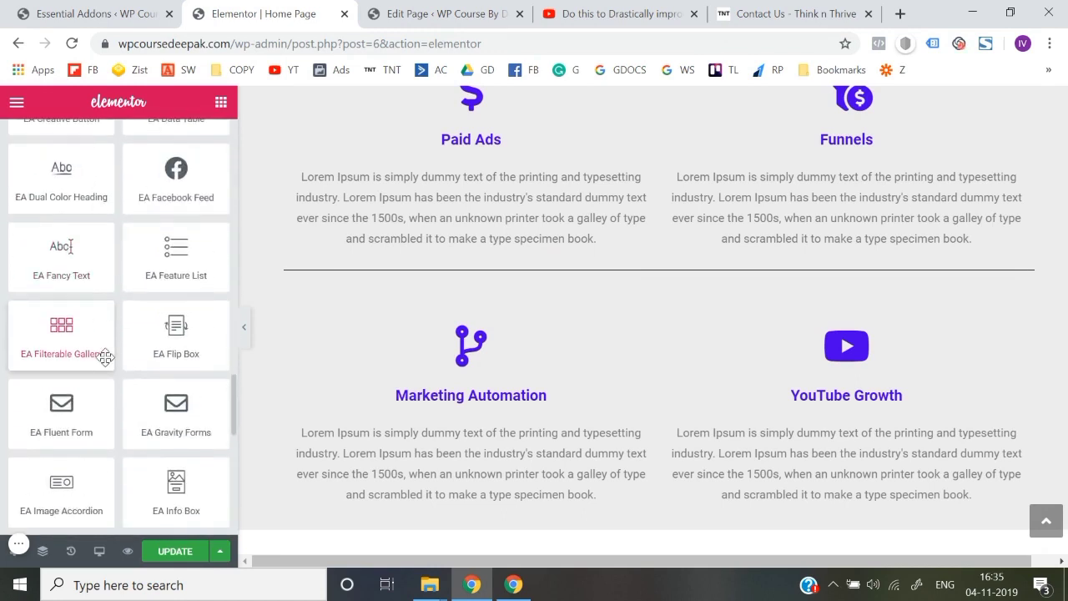
scroll(106, 358, "up", 3)
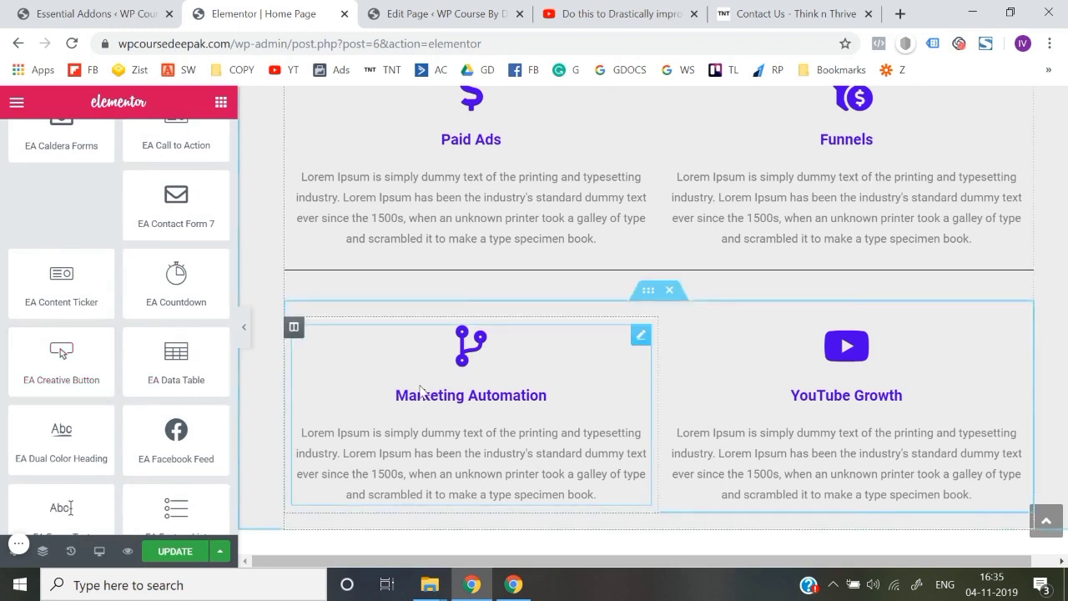
scroll(418, 390, "down", 3)
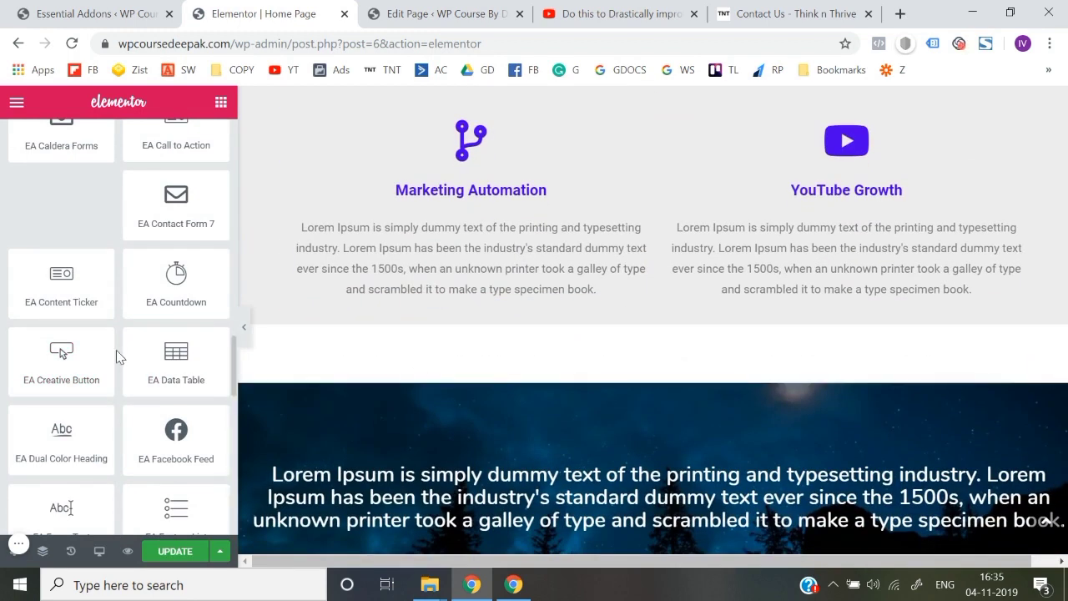
scroll(116, 353, "up", 1)
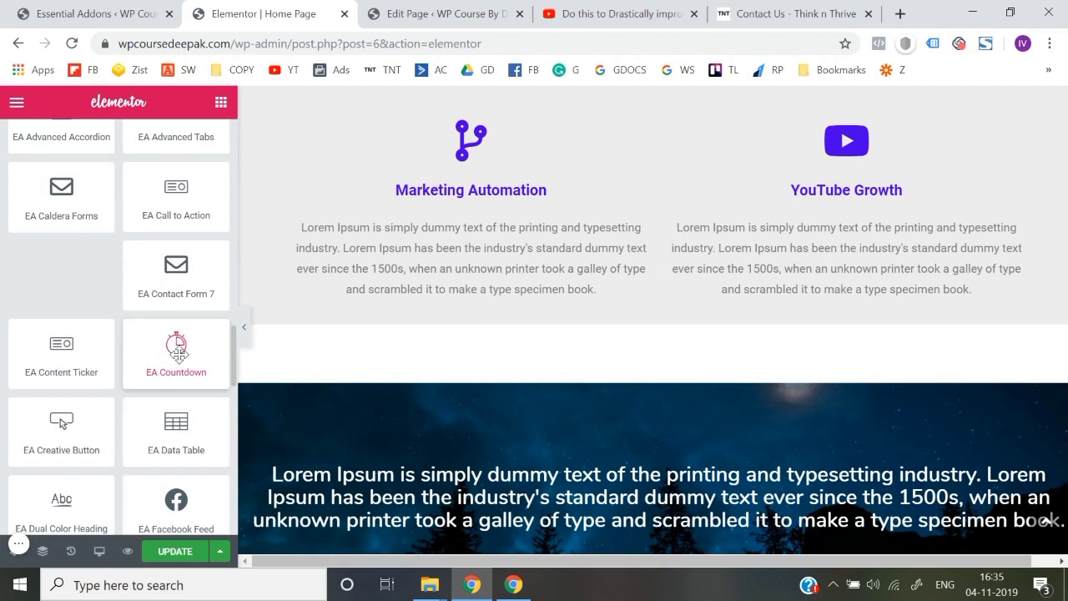
scroll(176, 350, "down", 3)
scroll(284, 329, "down", 5)
left_click_drag(173, 221, 576, 277)
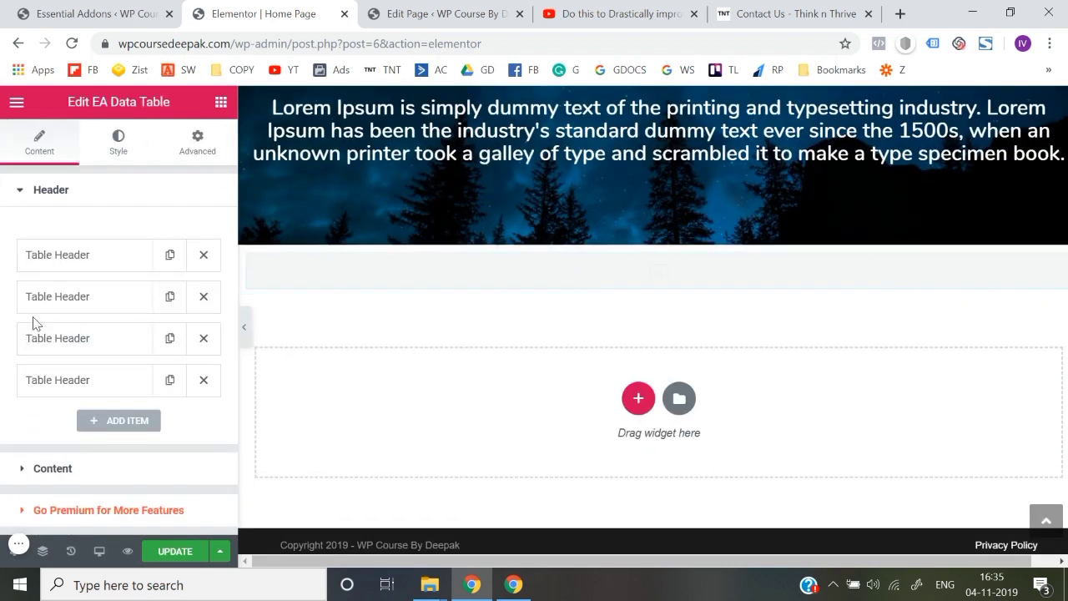
Try the header icon option on the data table's first column, switch it off again and delete the table's section.
left_click(77, 250)
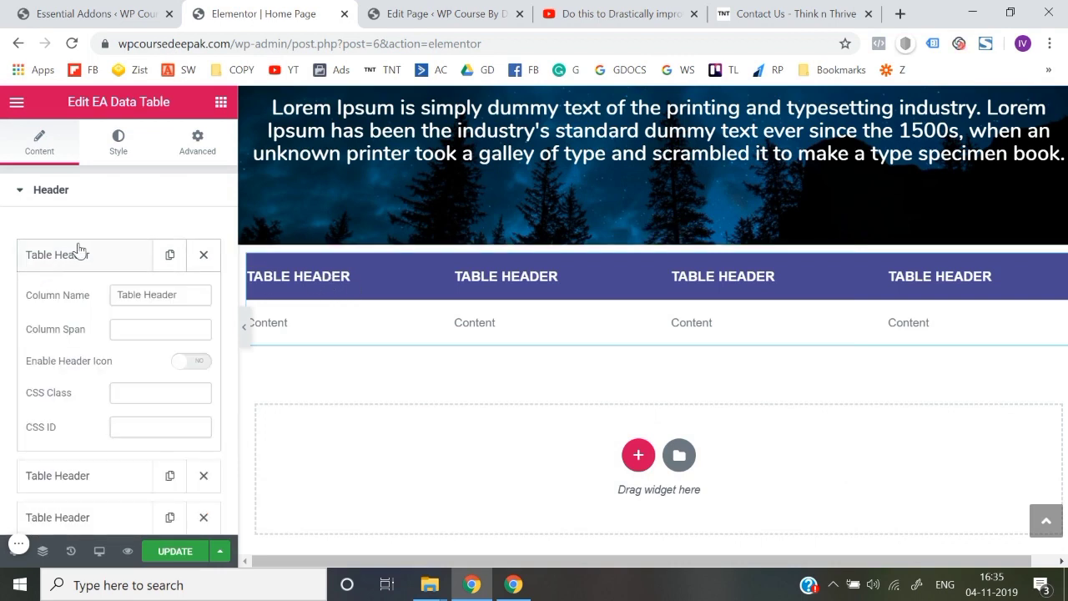
left_click(202, 365)
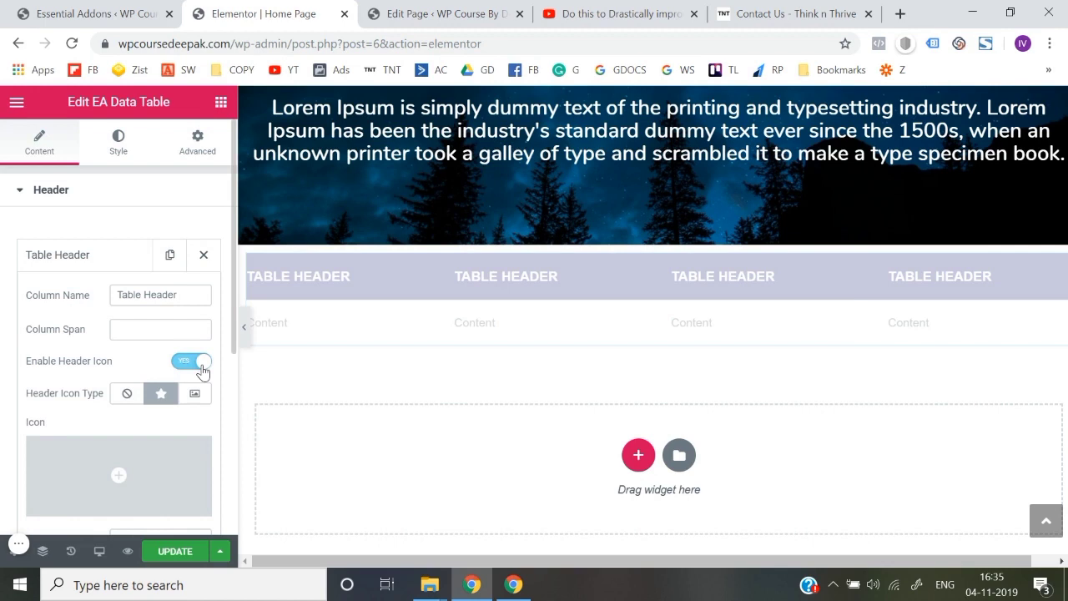
left_click(202, 366)
left_click(117, 190)
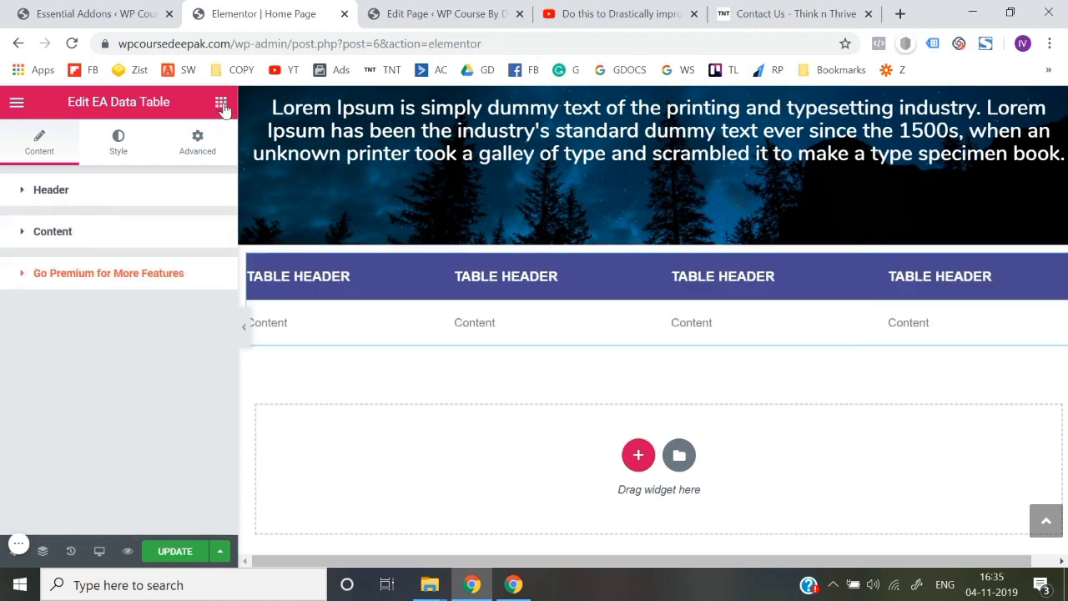
left_click(221, 101)
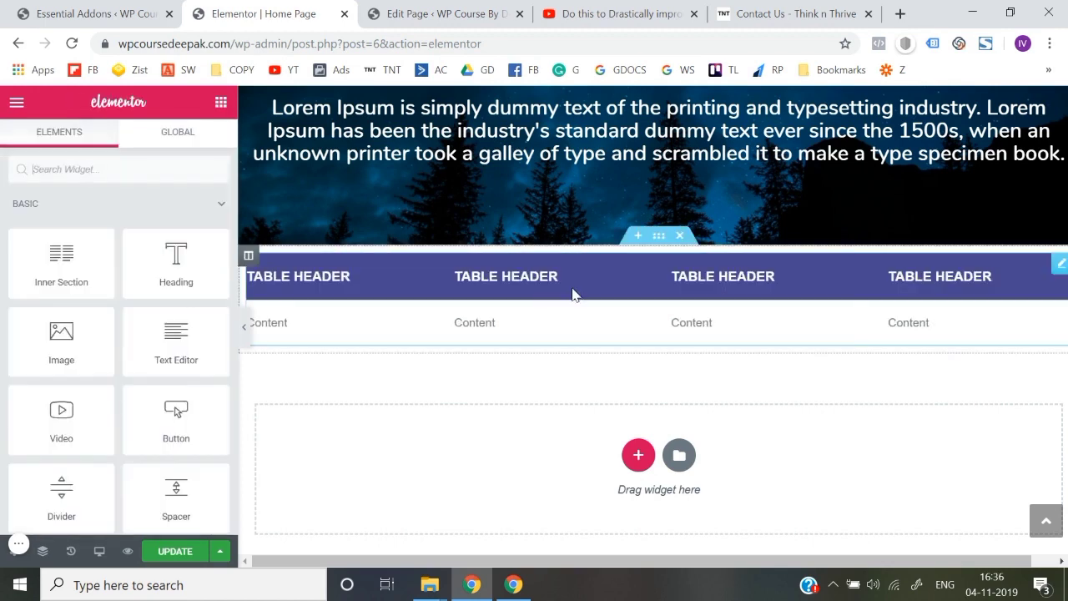
left_click(680, 237)
Place an EA Countdown widget below the forest banner and set its due date to 6 November 2019.
scroll(74, 304, "down", 15)
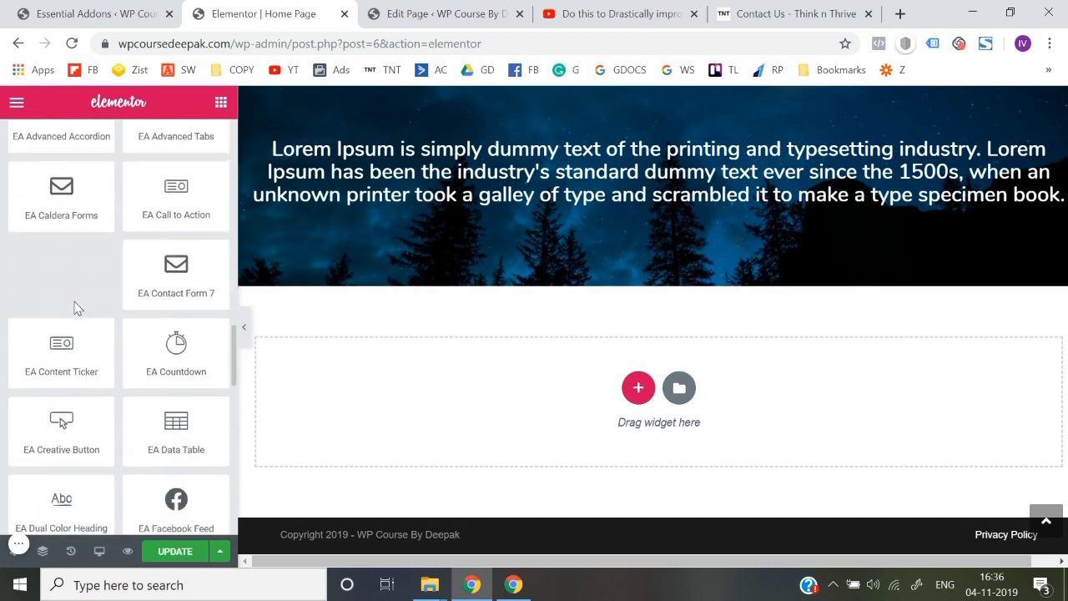
left_click_drag(148, 281, 598, 393)
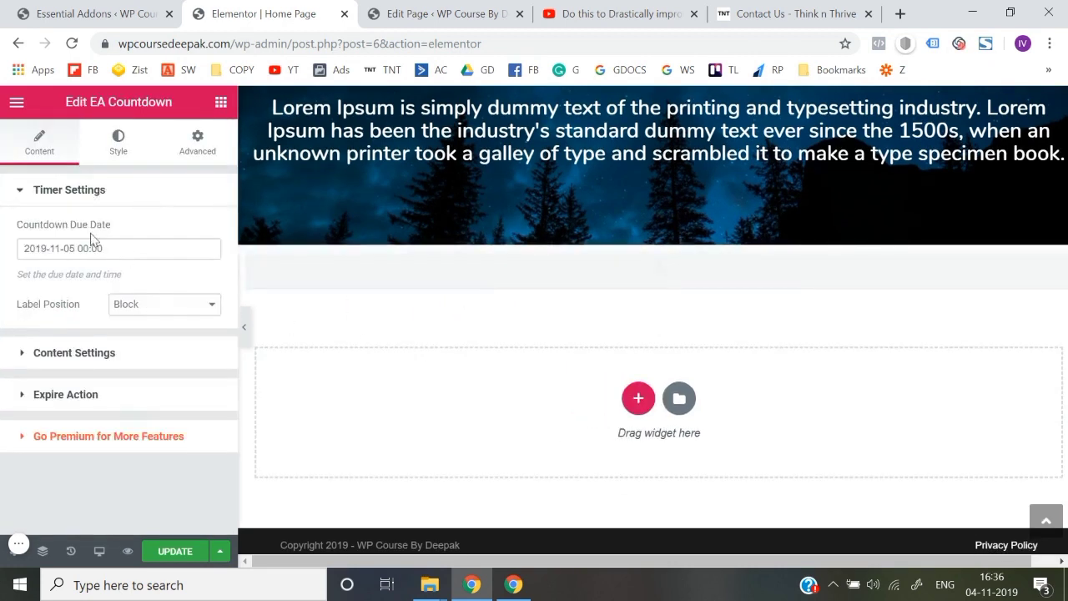
left_click(137, 255)
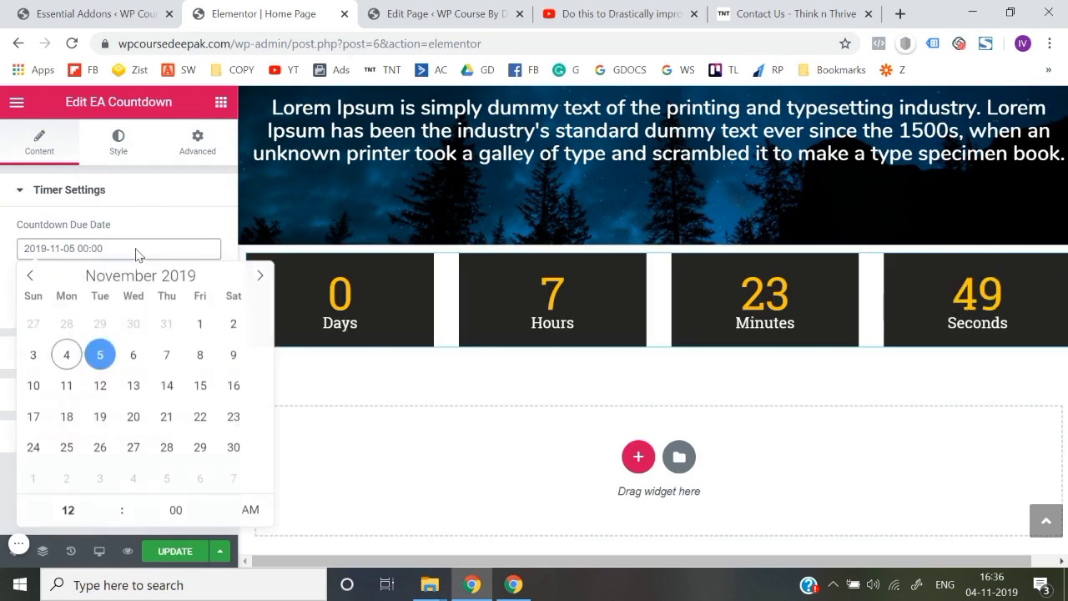
left_click(136, 369)
left_click(2, 394)
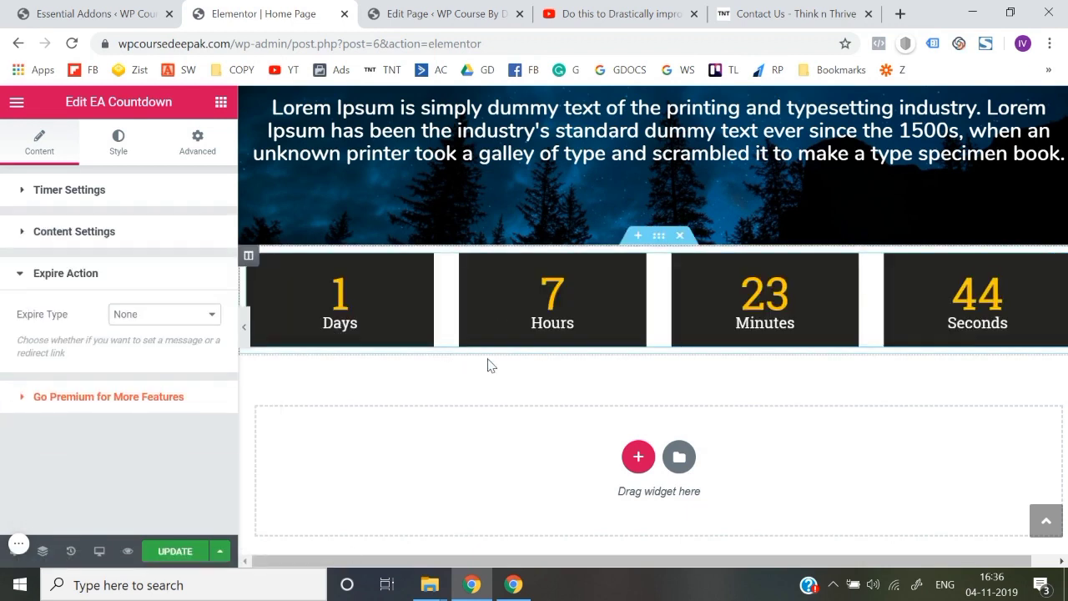
Return to the widget list, browse the Essential Addons widgets and delete the countdown section below the forest banner.
left_click(225, 103)
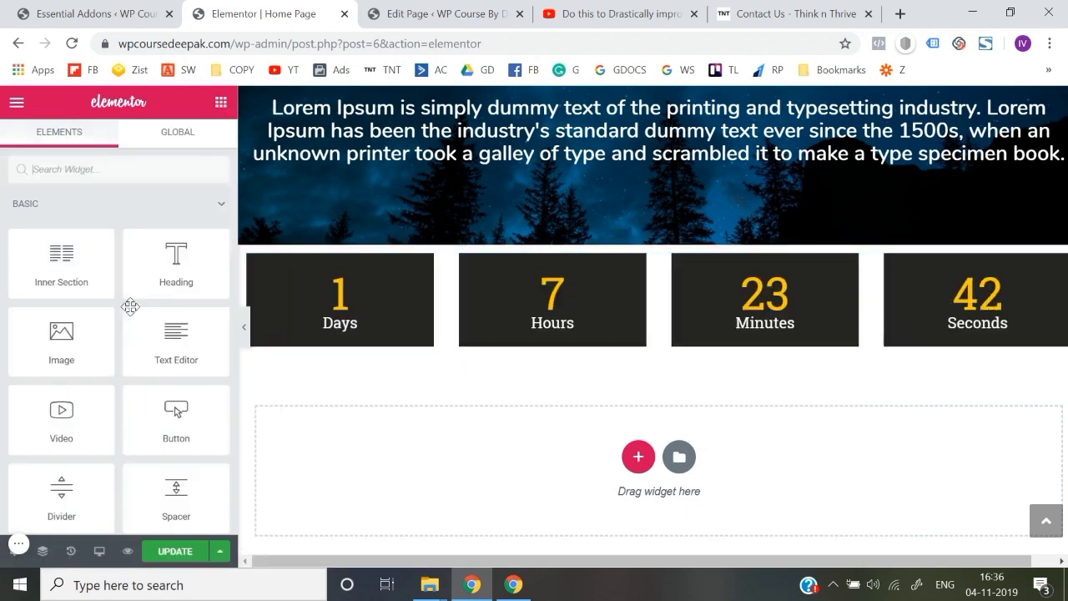
scroll(107, 365, "down", 10)
scroll(107, 367, "down", 8)
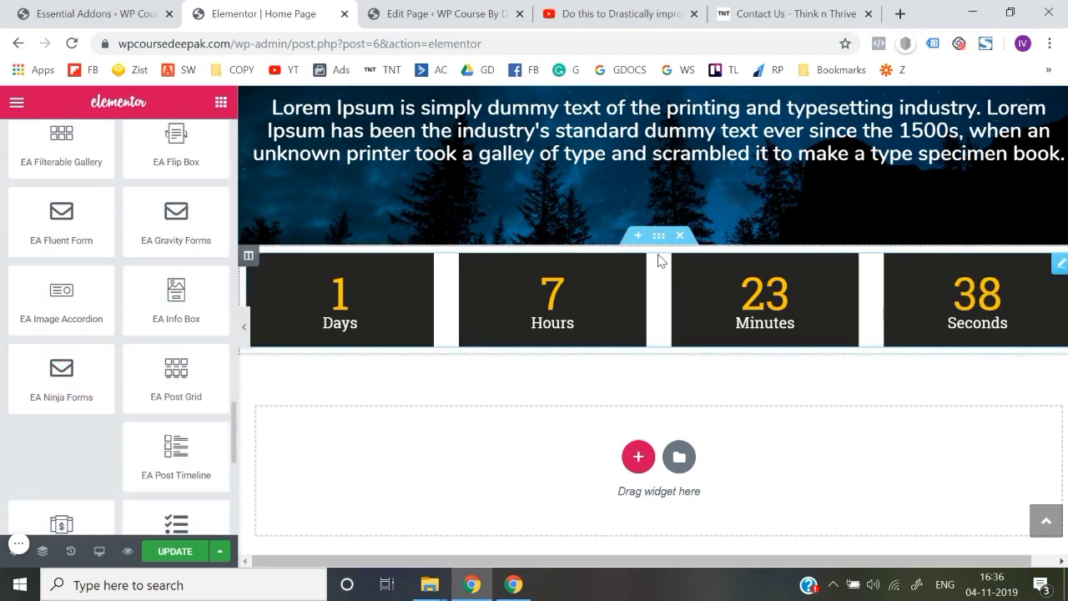
left_click(680, 237)
Look over the home page sections from the introduction to the forest banner, along with the remaining Essential Addons widgets.
scroll(659, 286, "up", 10)
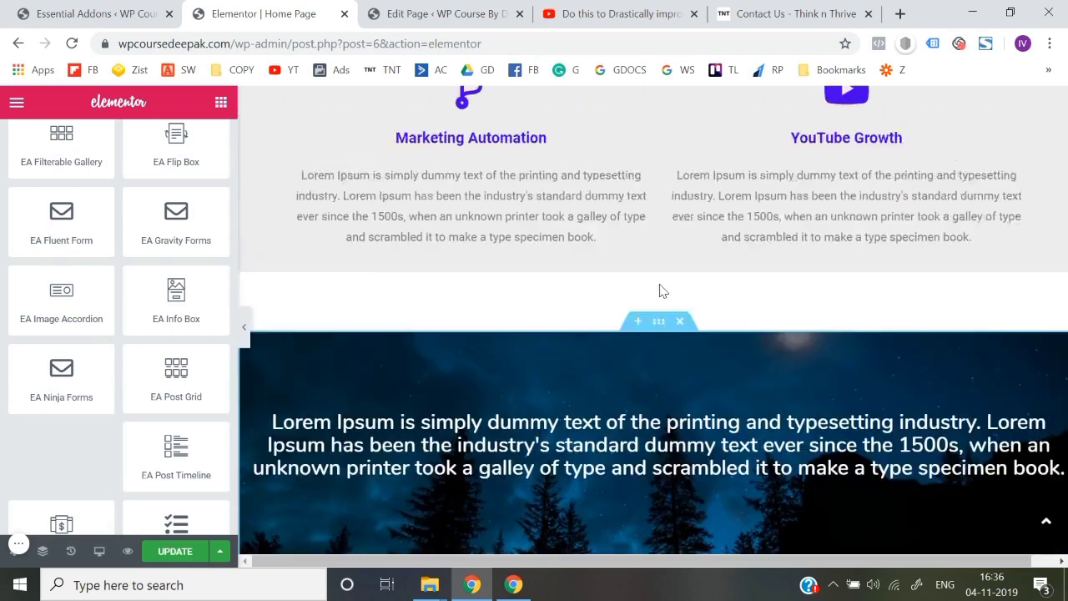
scroll(659, 284, "down", 11)
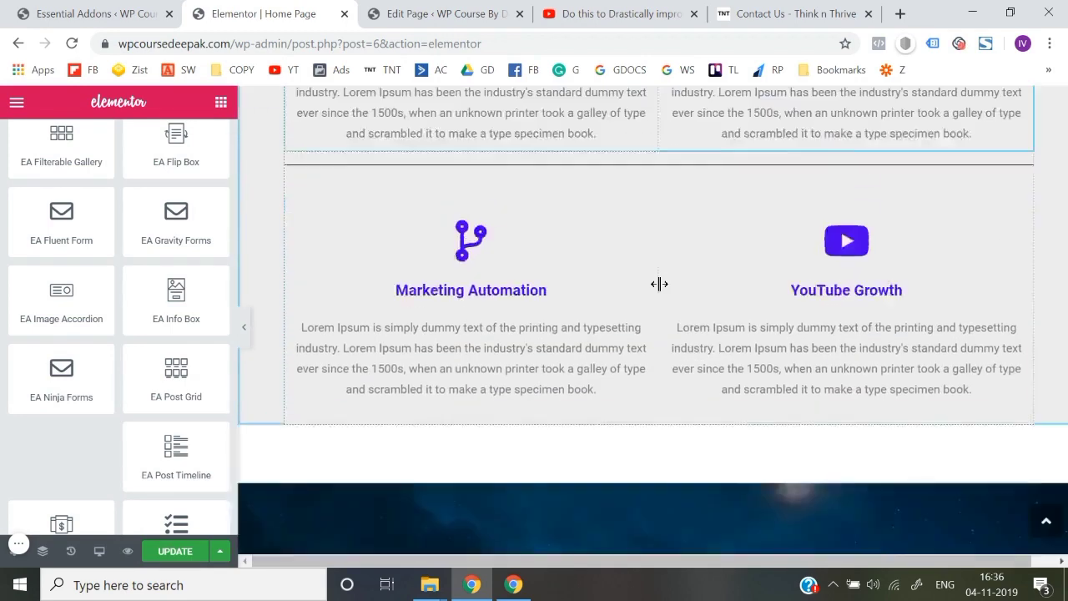
scroll(660, 284, "up", 7)
scroll(659, 284, "up", 2)
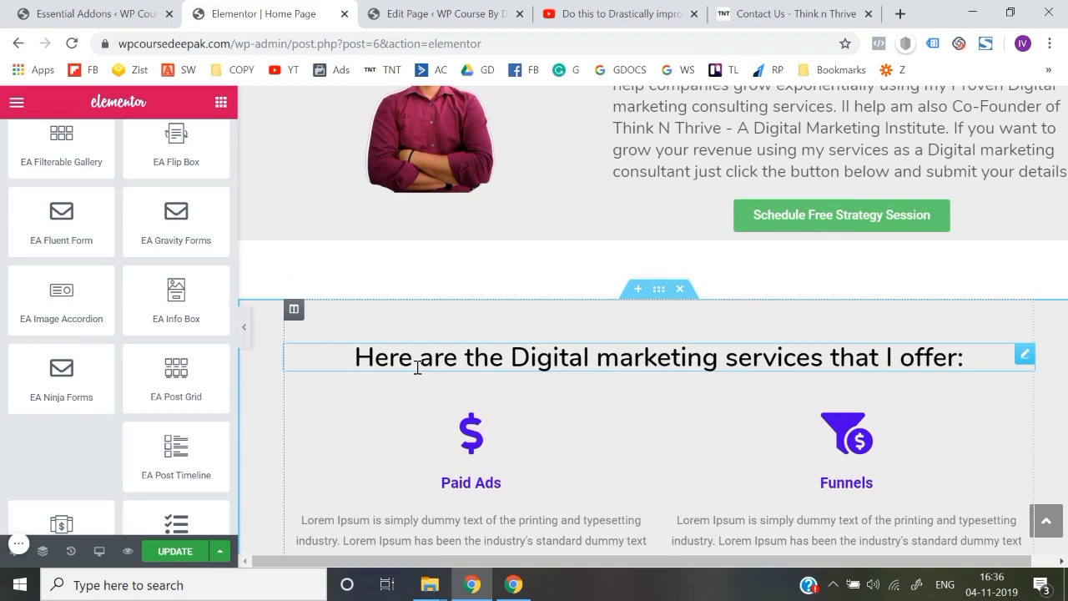
scroll(418, 368, "down", 2)
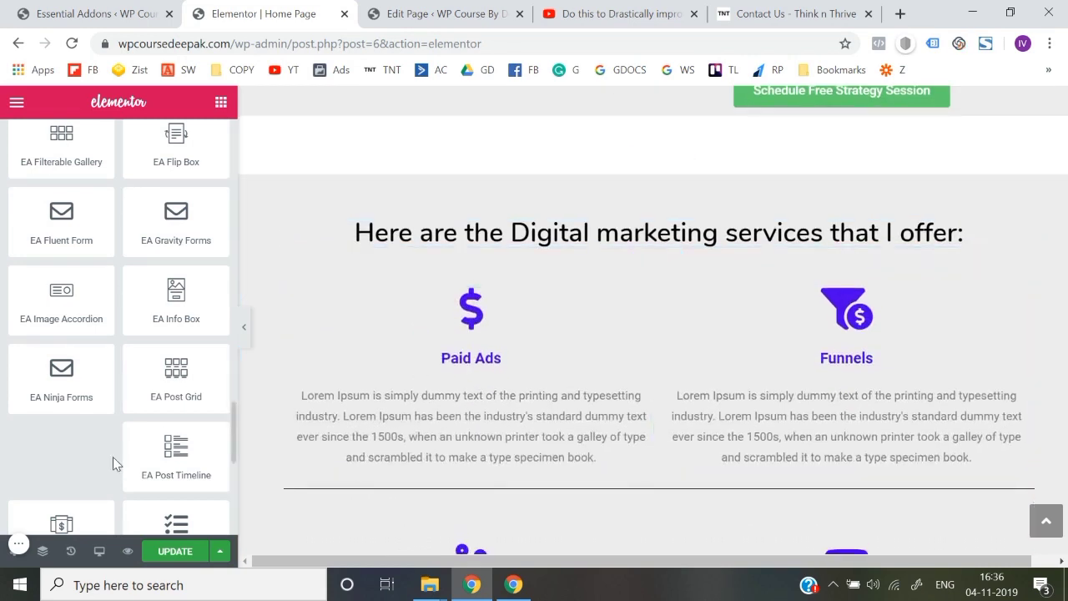
scroll(113, 457, "down", 2)
scroll(417, 344, "up", 4)
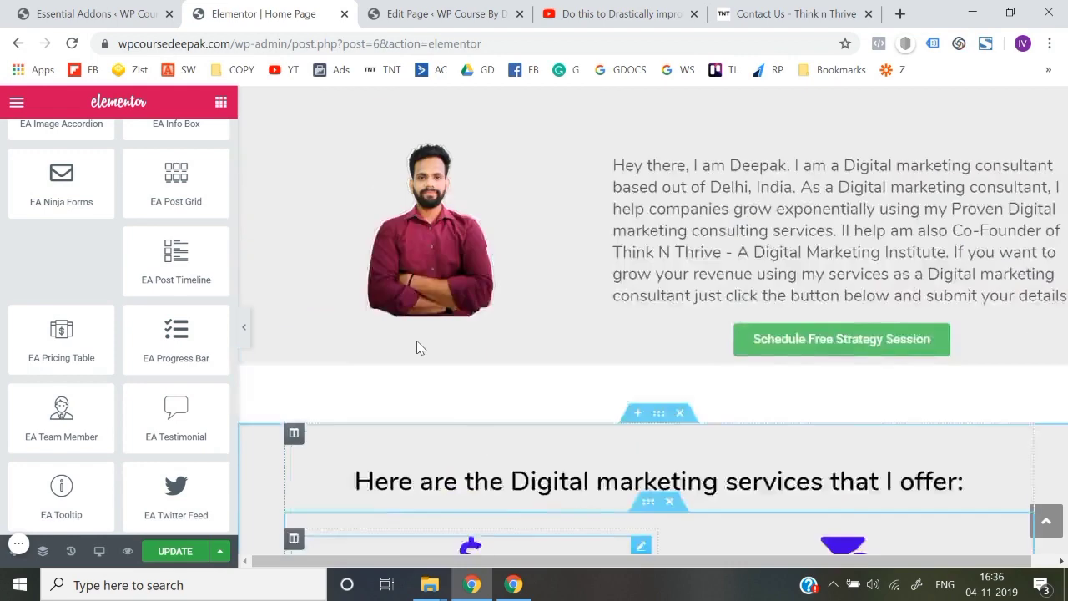
scroll(418, 346, "down", 4)
scroll(420, 347, "down", 6)
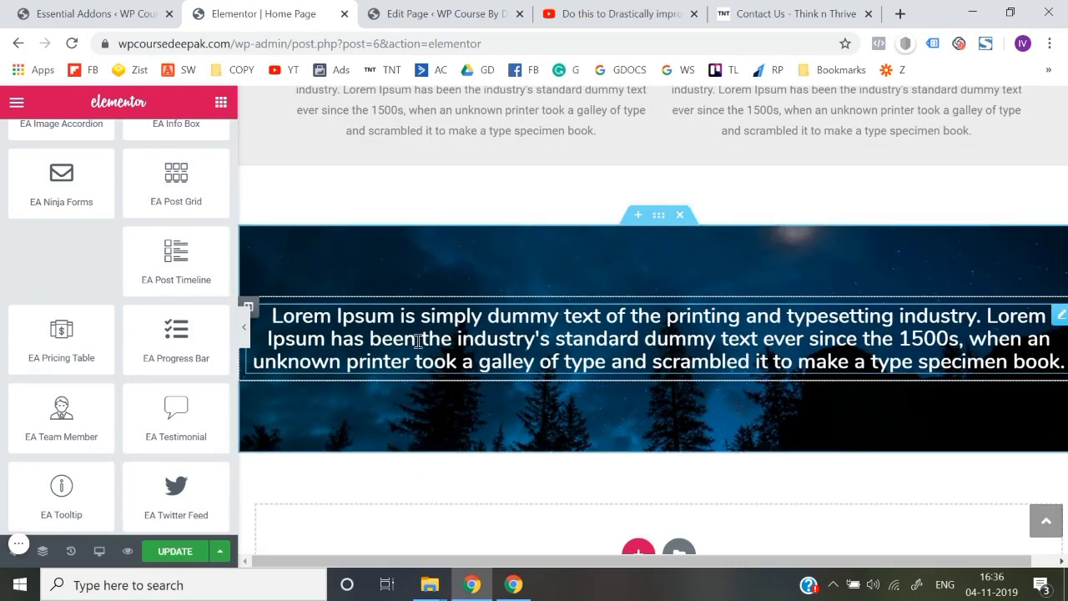
scroll(418, 341, "up", 5)
scroll(416, 340, "down", 3)
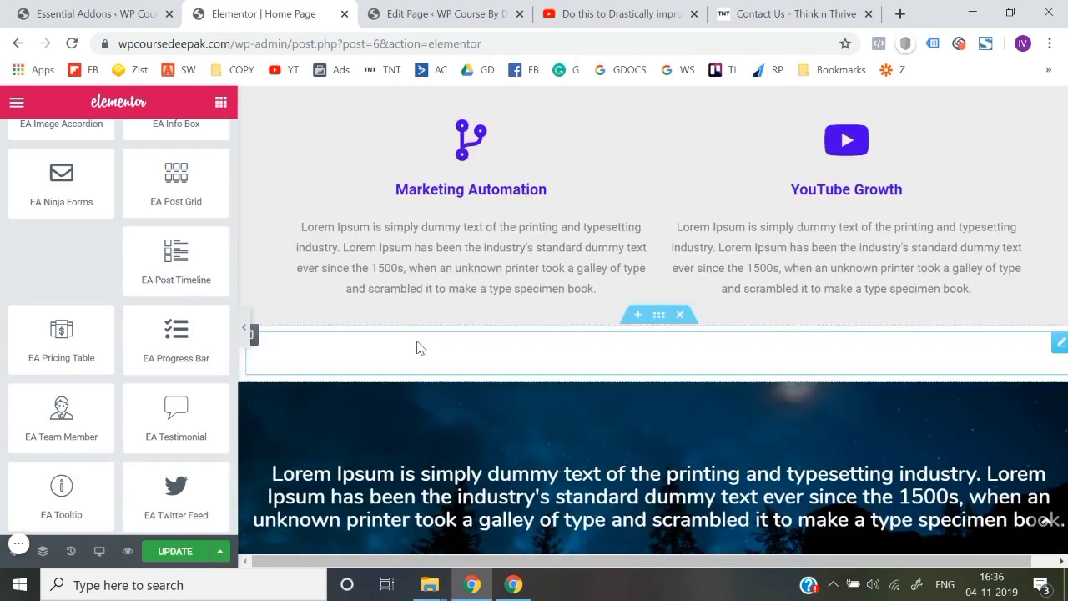
scroll(418, 350, "down", 1)
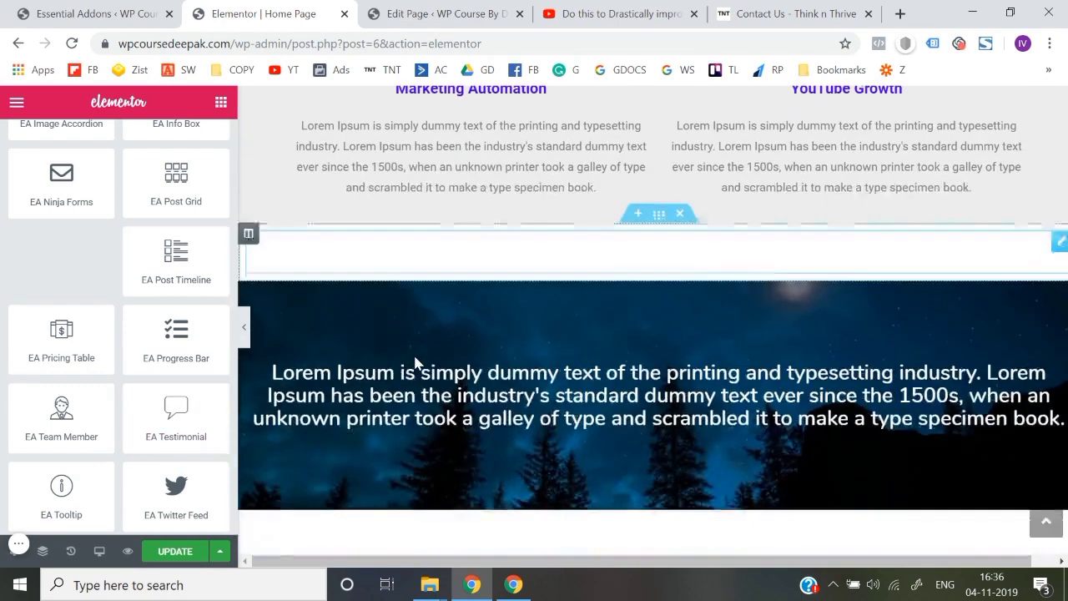
scroll(417, 362, "up", 4)
scroll(187, 389, "down", 4)
scroll(187, 389, "up", 3)
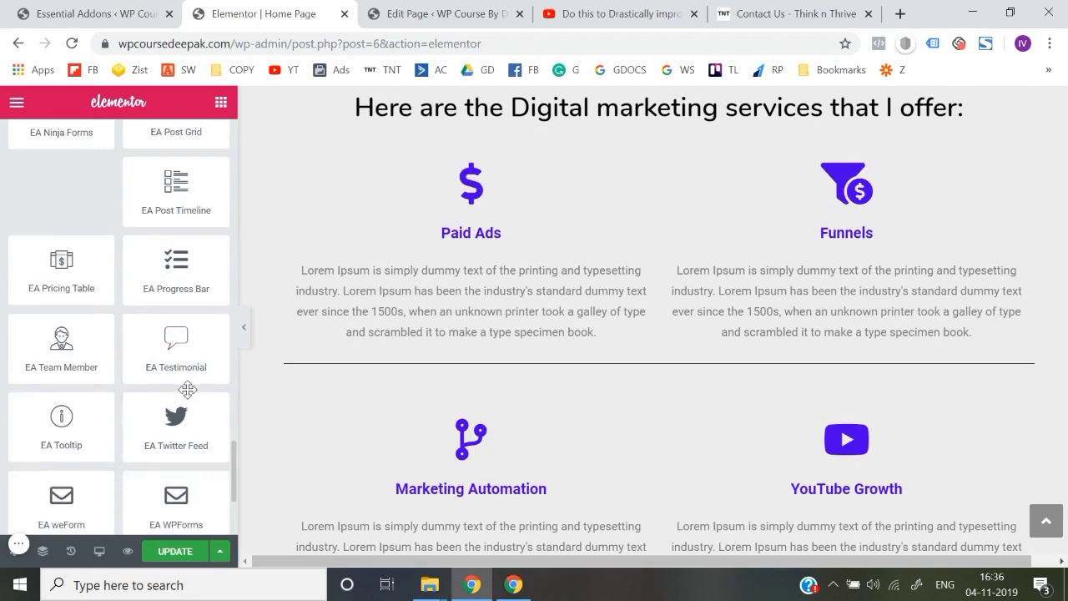
scroll(188, 389, "up", 1)
scroll(446, 306, "up", 5)
scroll(443, 301, "down", 10)
scroll(446, 306, "up", 10)
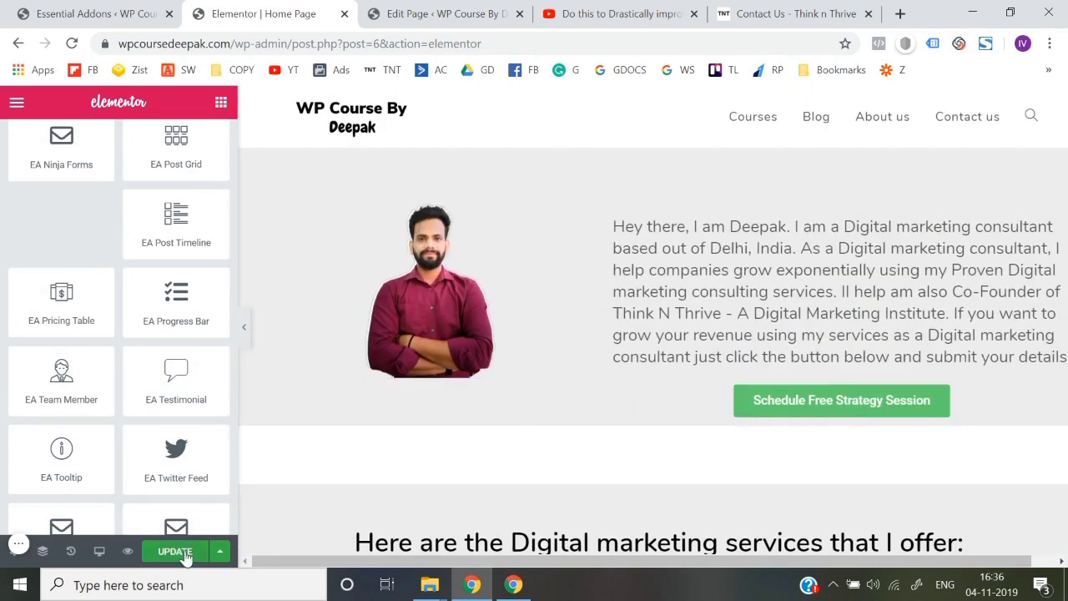
left_click(23, 548)
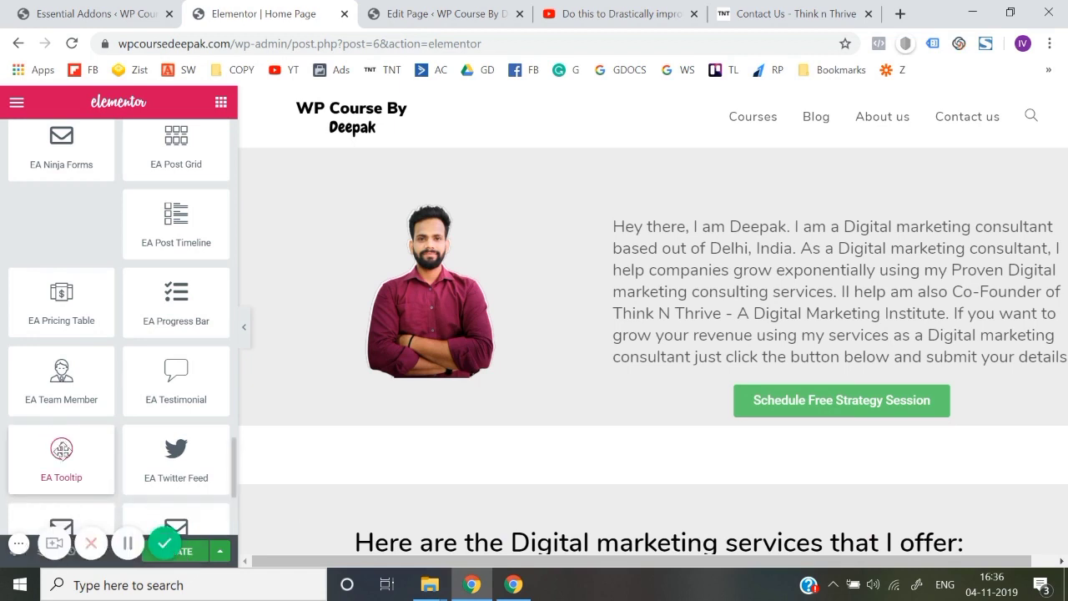
left_click(165, 547)
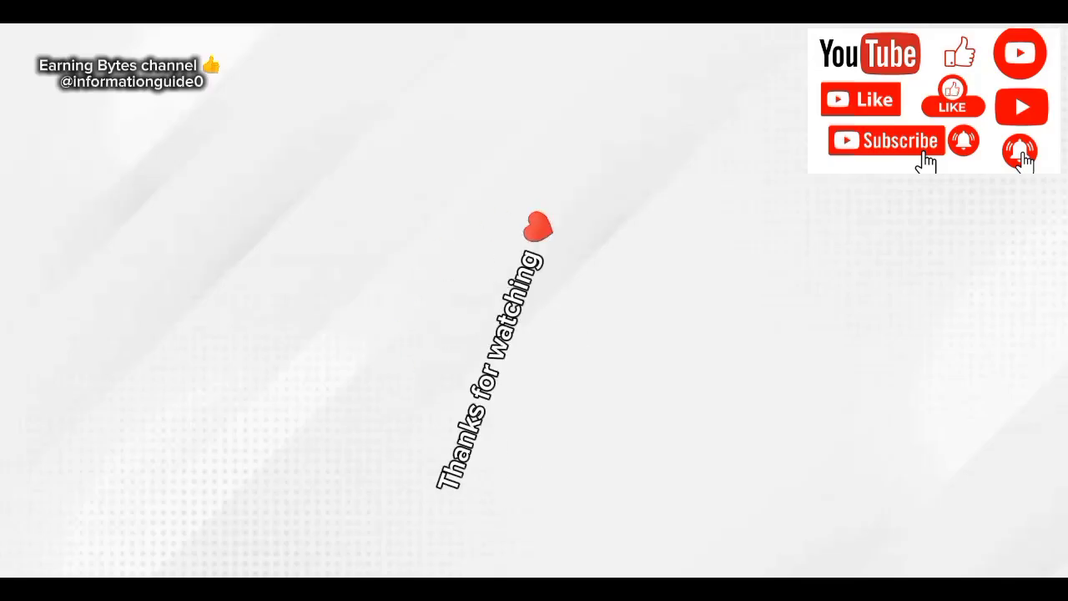